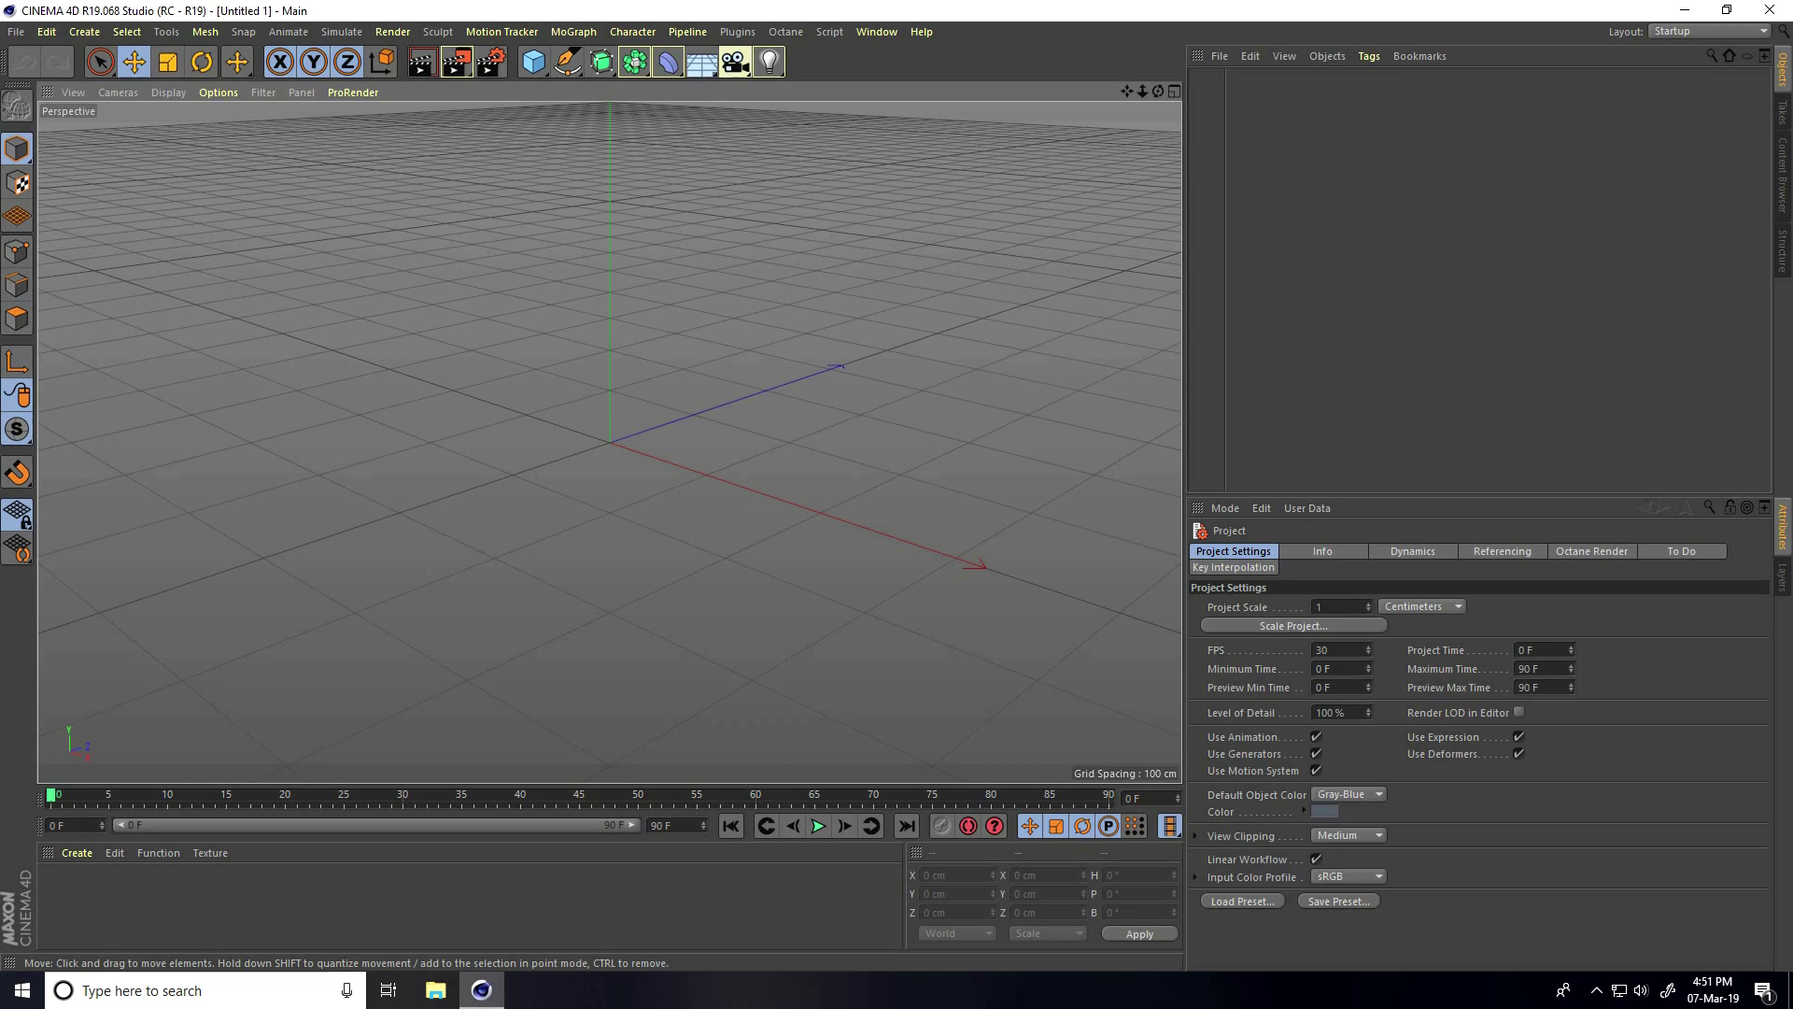
Add a Cube and set its size to 50 × 300 × 50 cm
{"action": "left_click", "coordinate": [534, 66]}
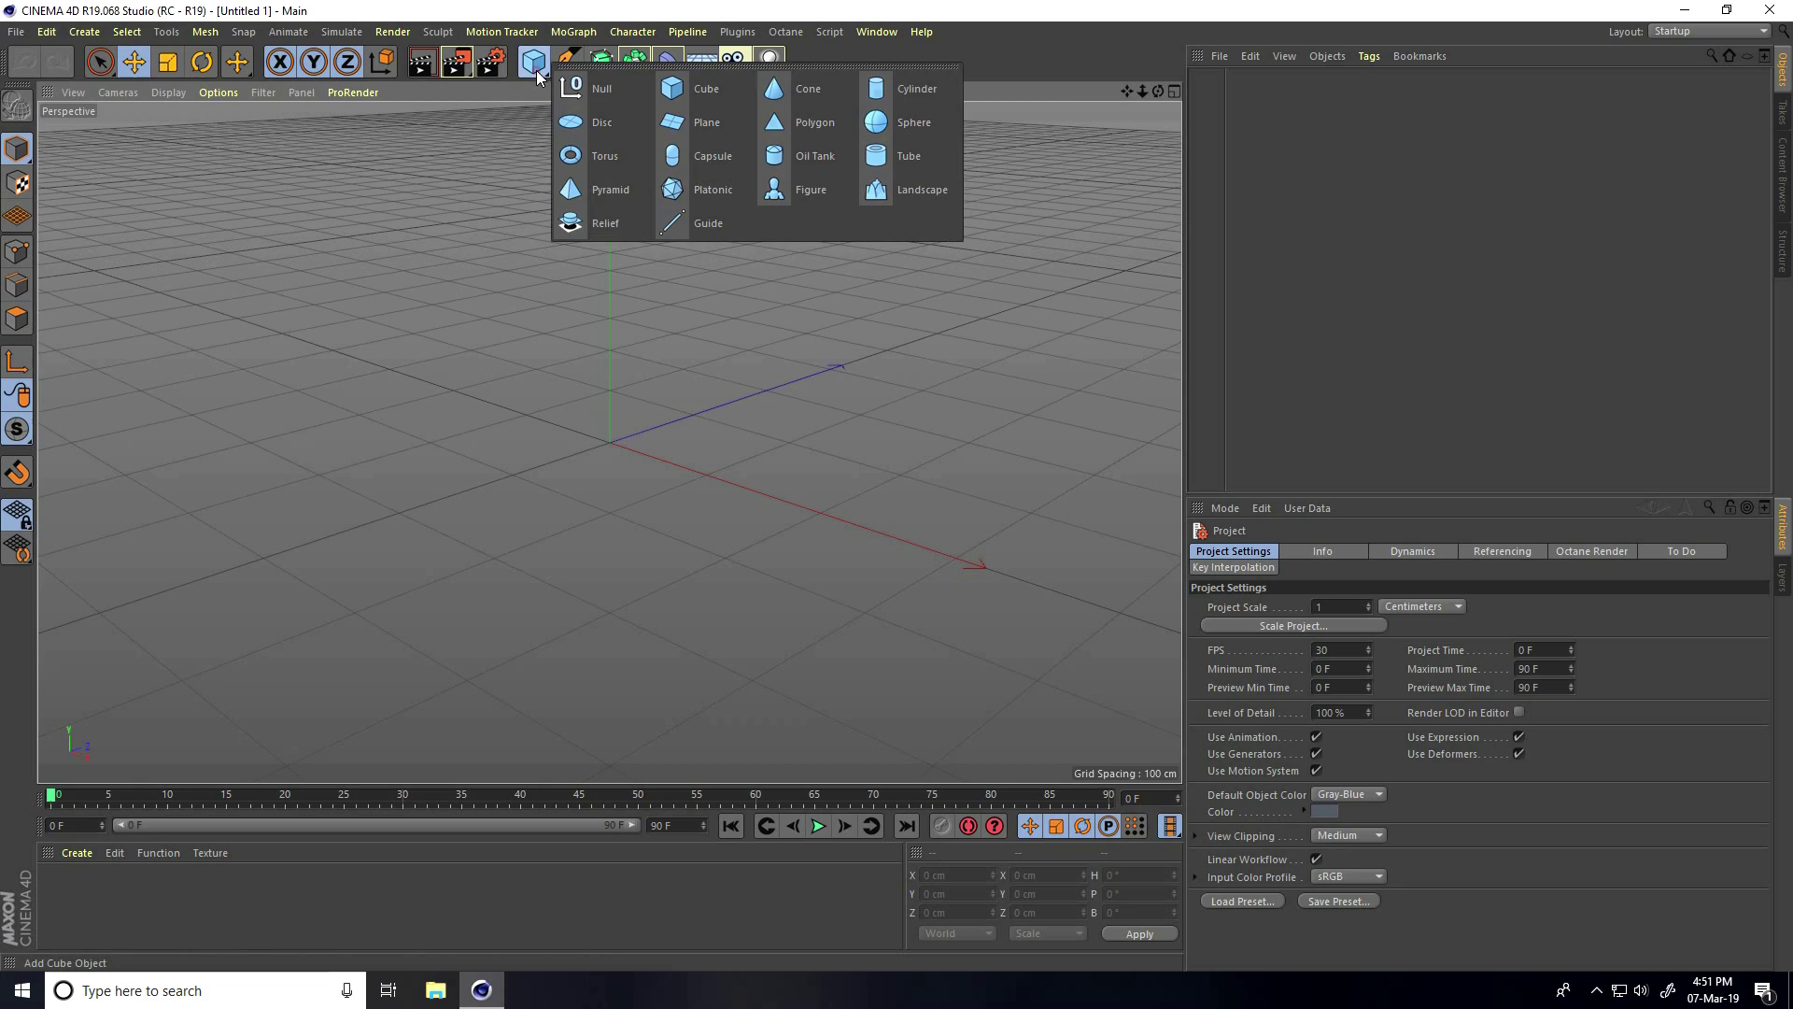
{"action": "left_click", "coordinate": [688, 105]}
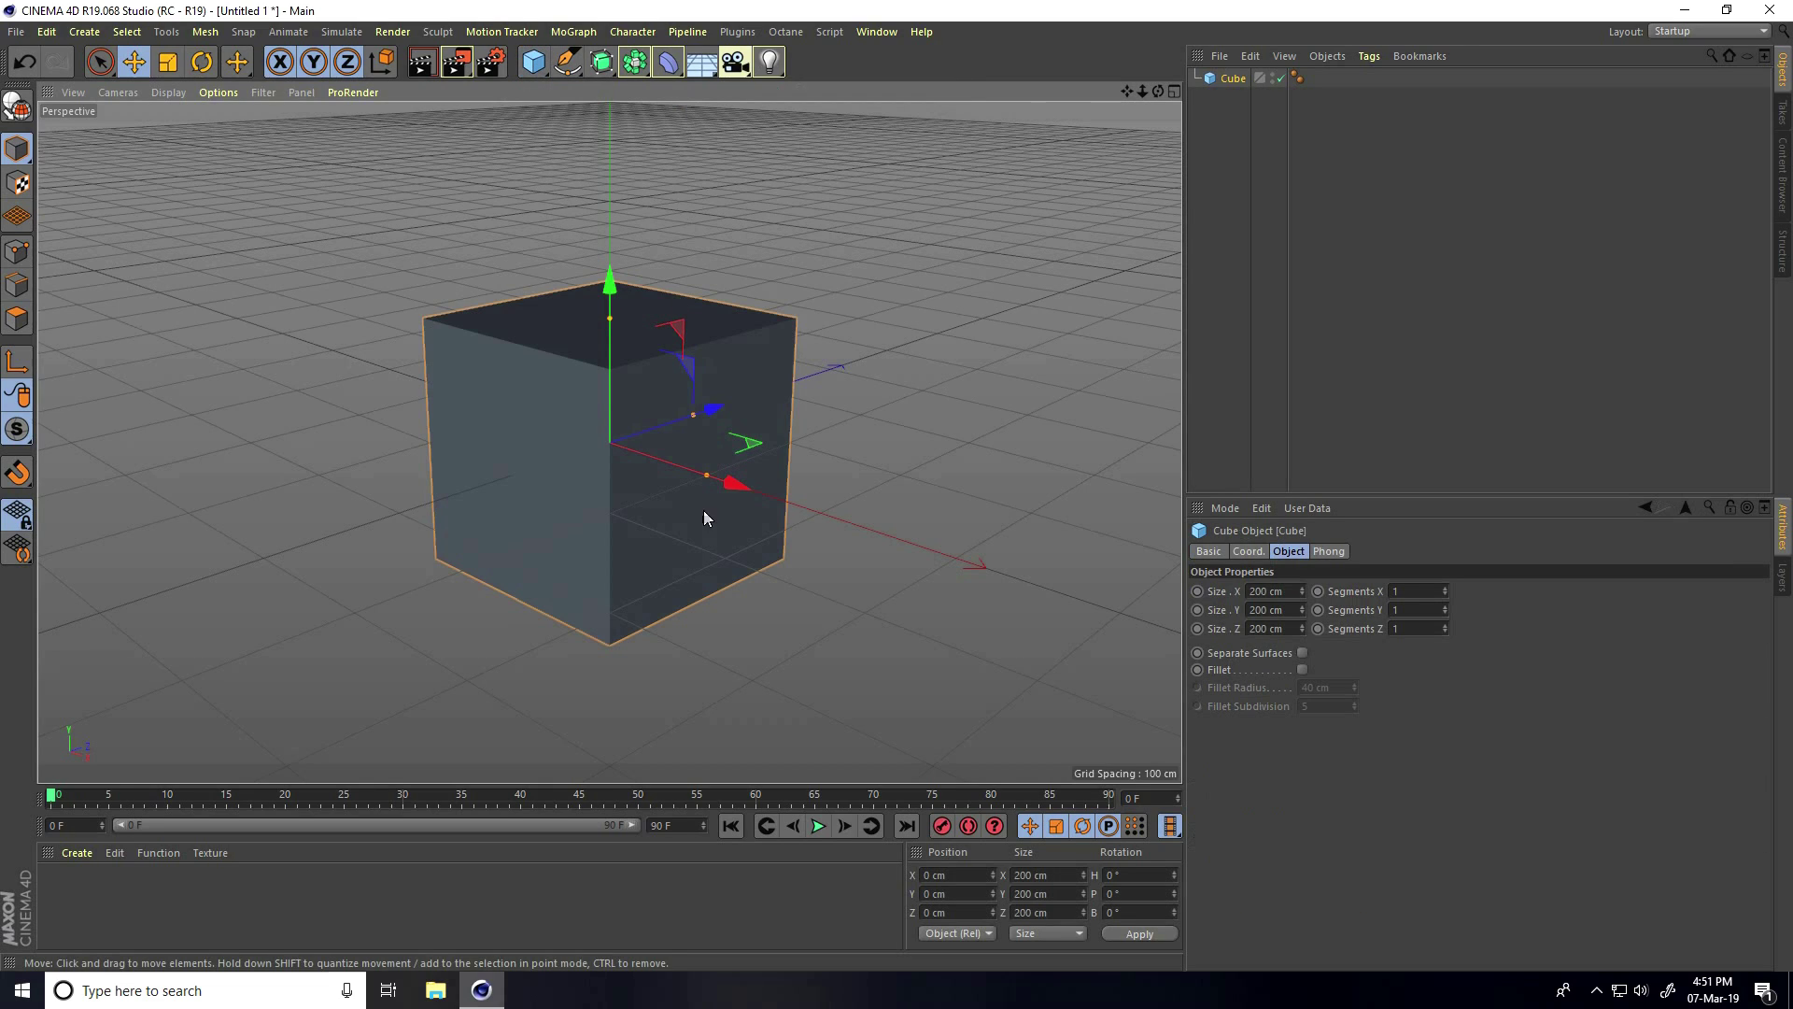
{"action": "left_click", "coordinate": [1289, 591]}
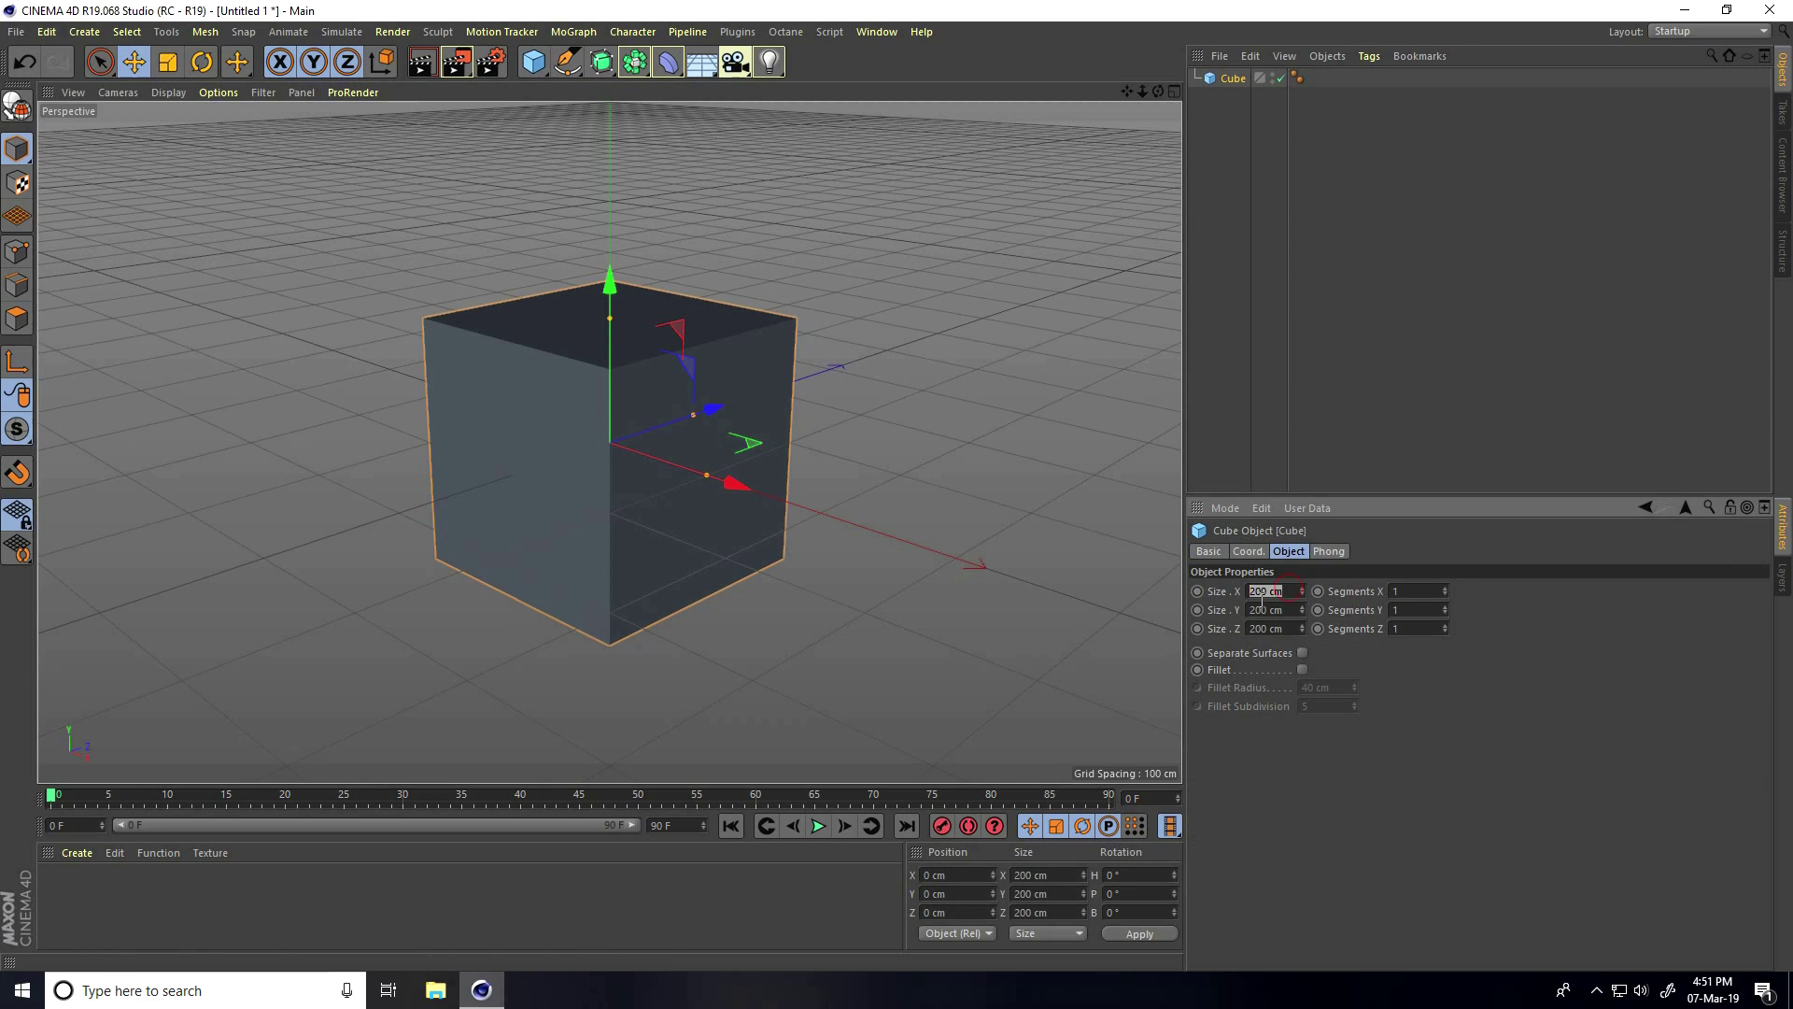
{"action": "type", "text": "50"}
{"action": "key", "text": "Tab"}
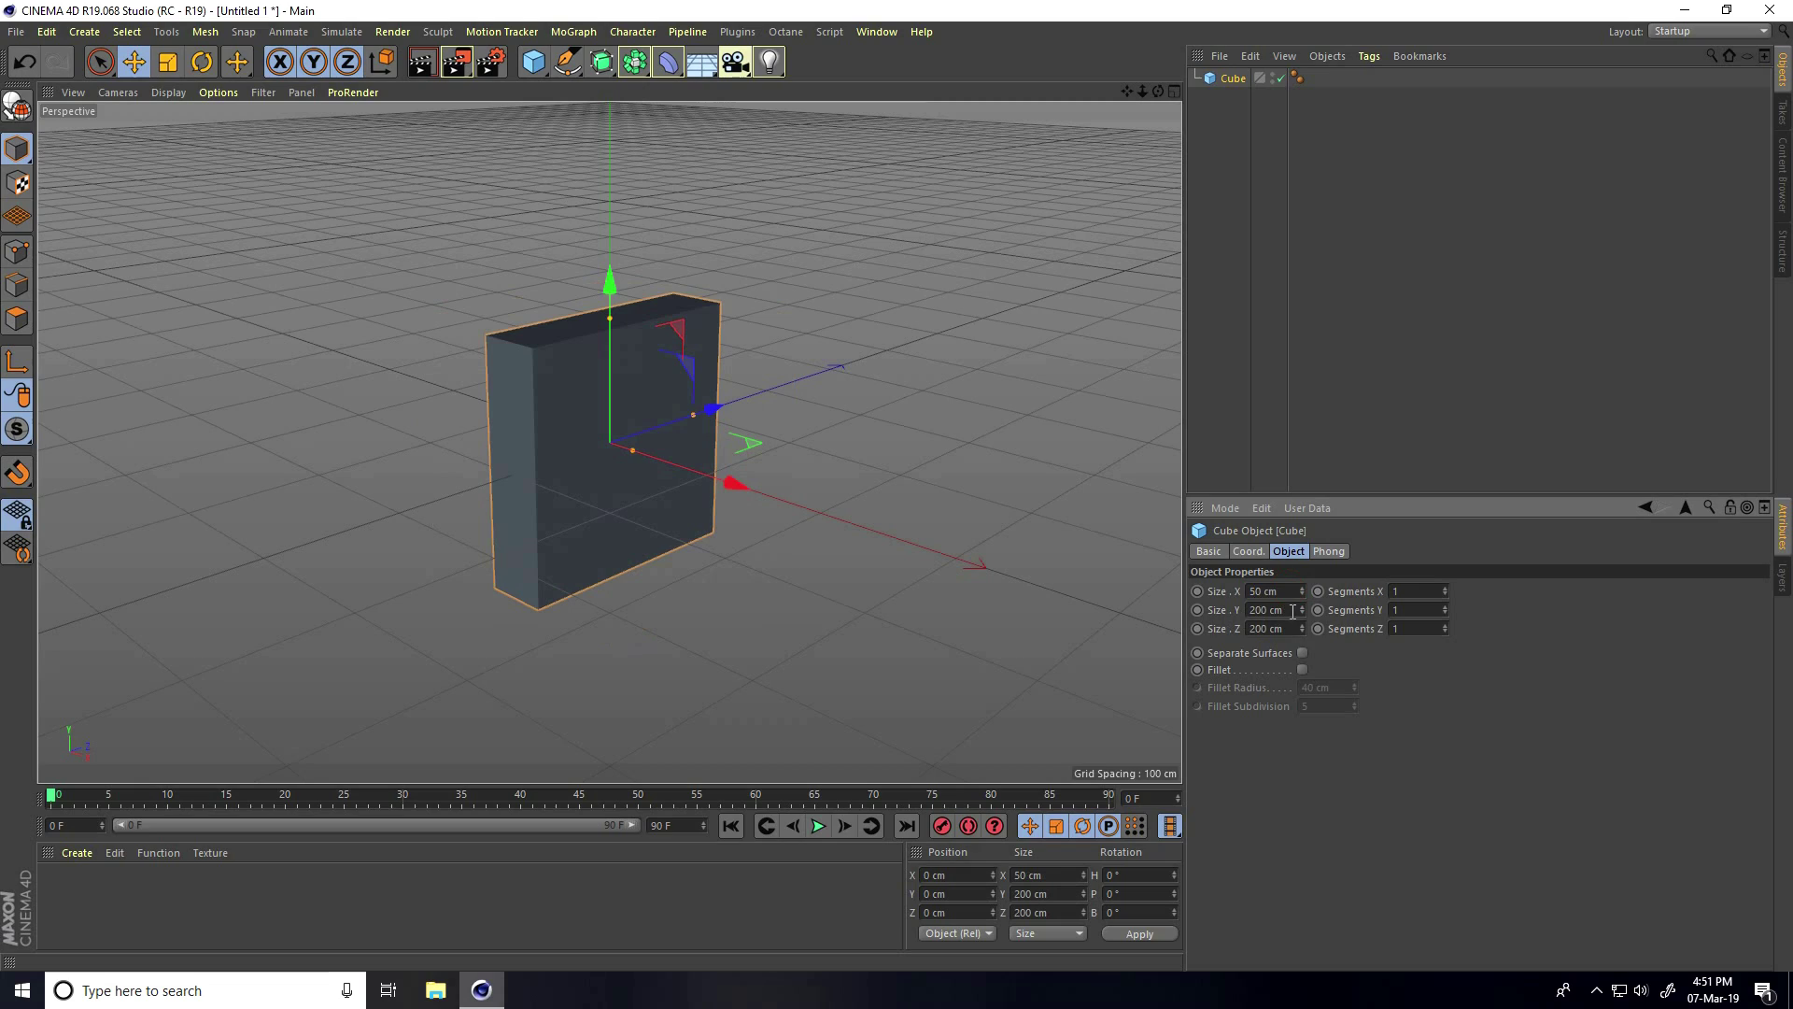
{"action": "type", "text": "300"}
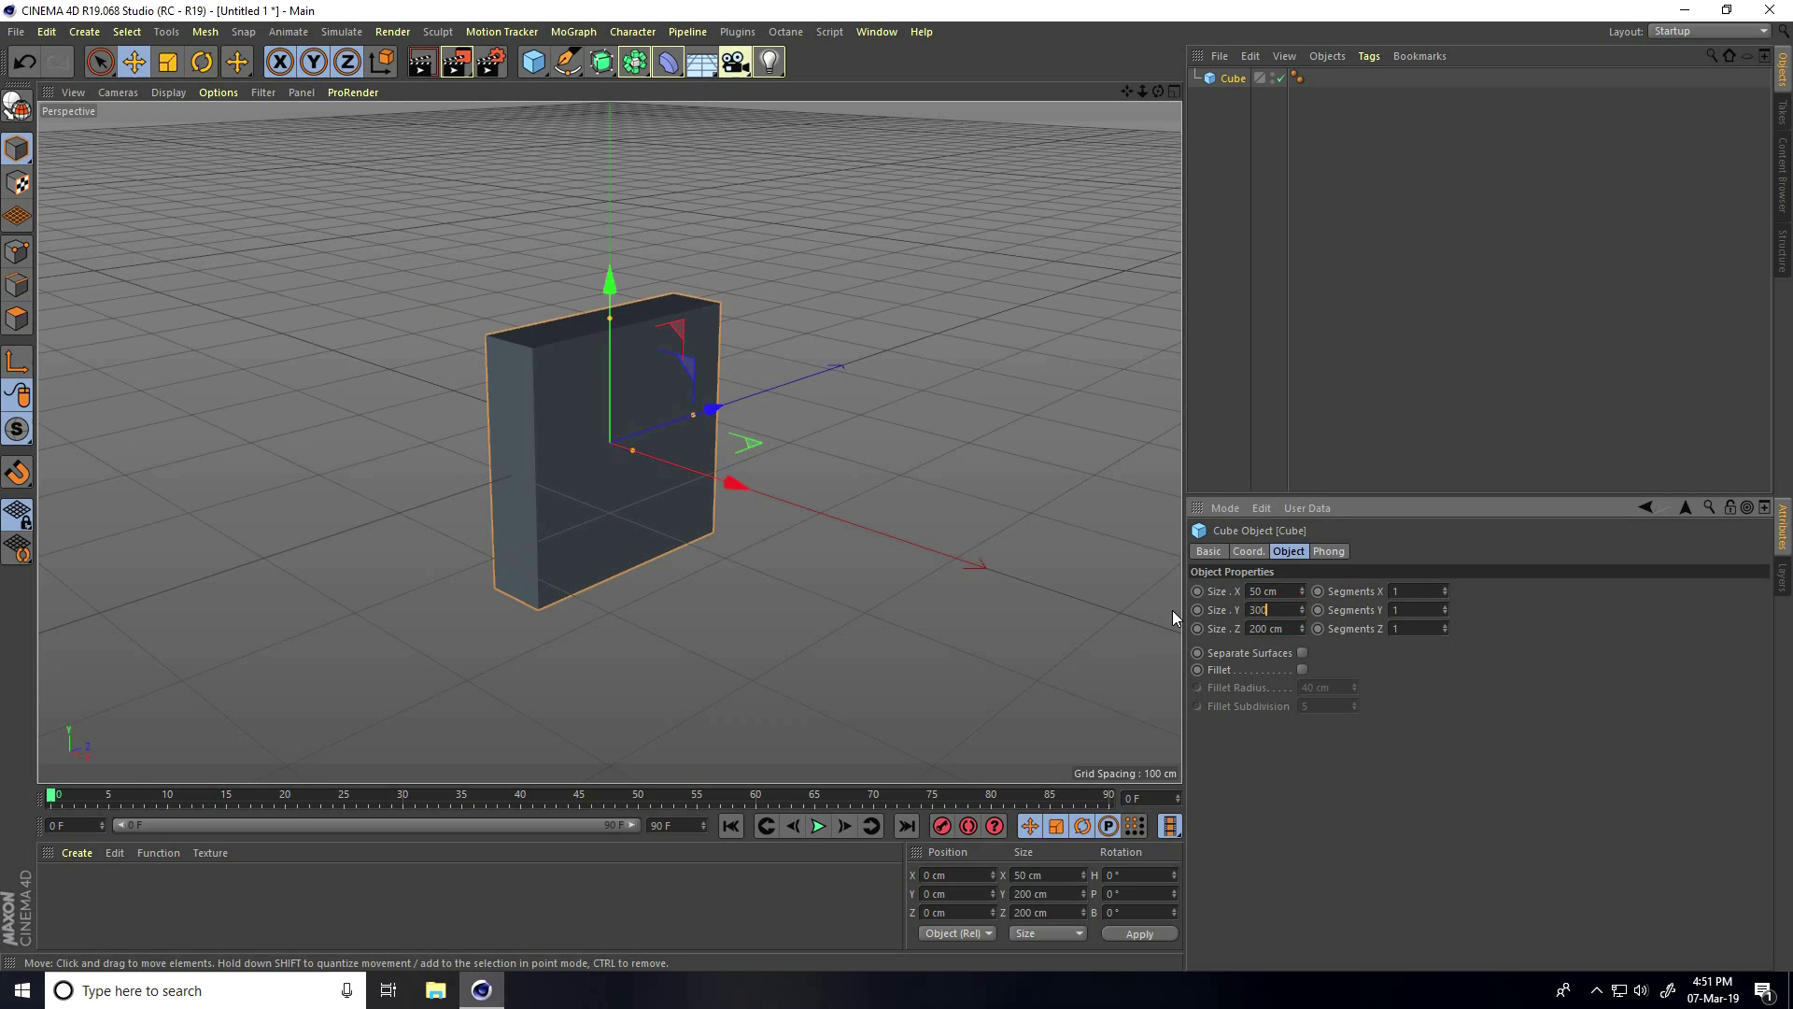
{"action": "key", "text": "Tab"}
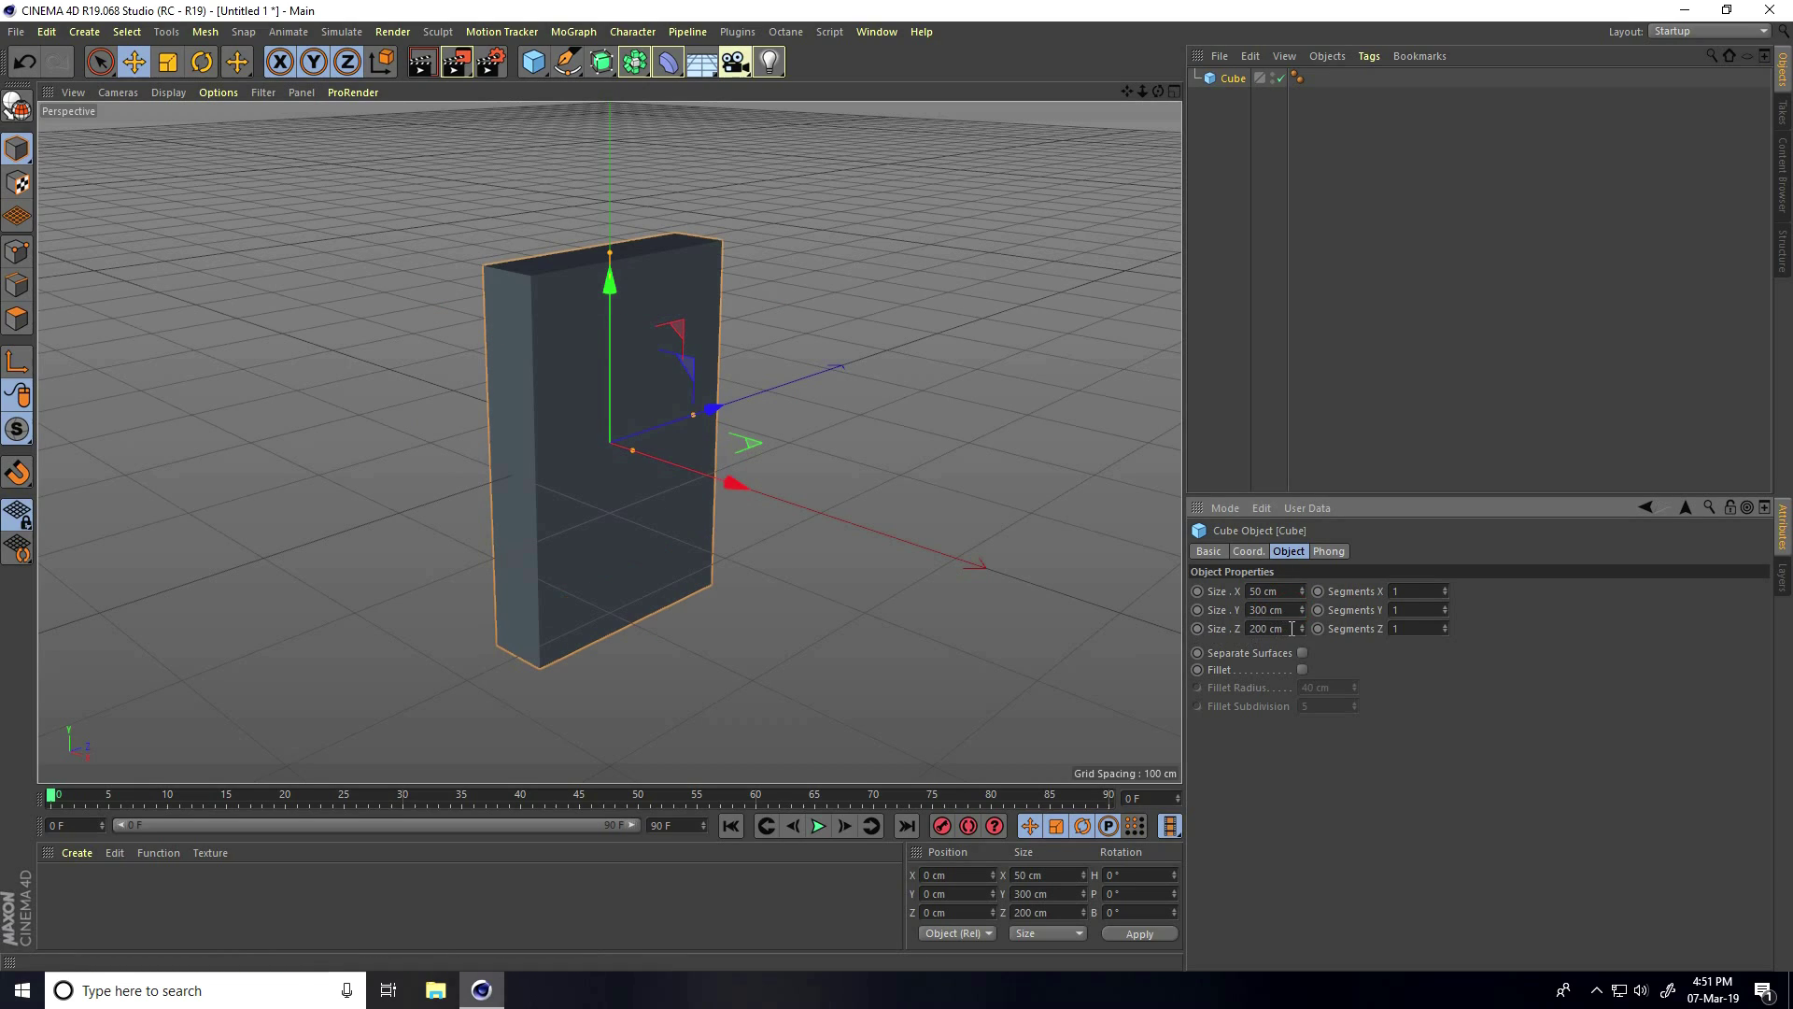
{"action": "type", "text": "50"}
{"action": "key", "text": "Return"}
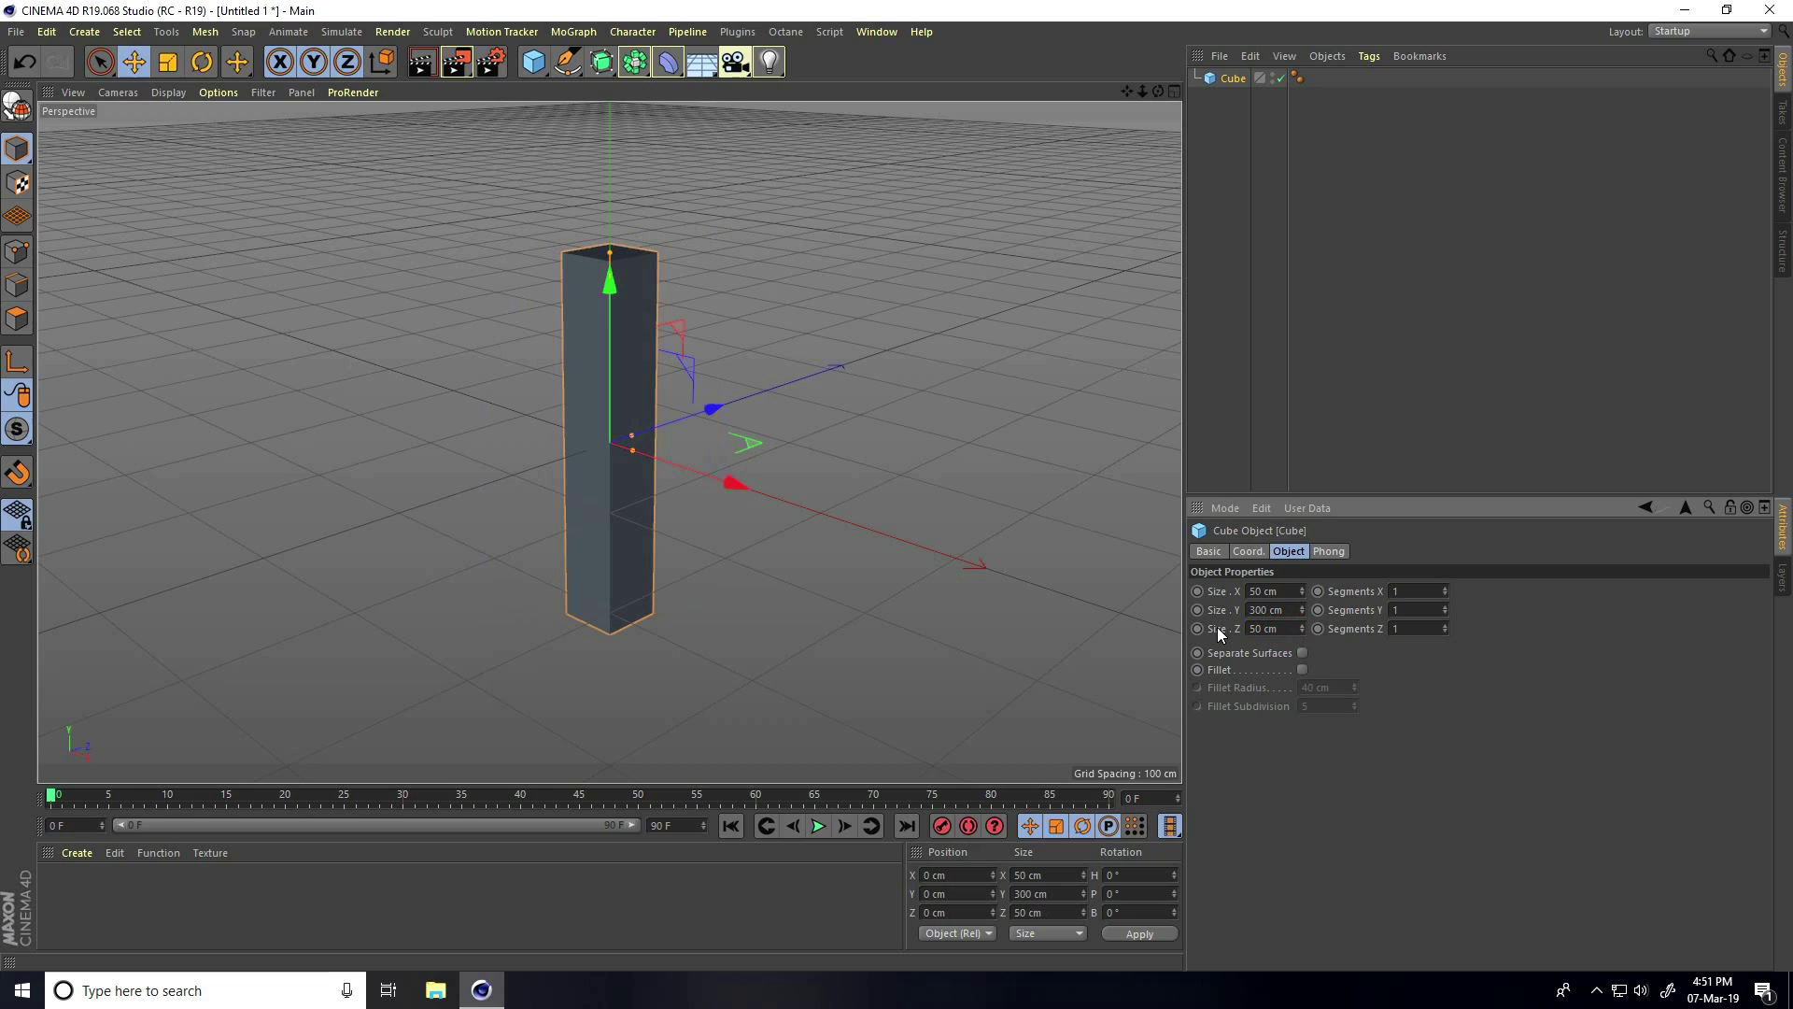
Switch the viewport to Gouraud Shading (Lines) and give the cube 50 Y segments
{"action": "left_click", "coordinate": [185, 93]}
{"action": "left_click", "coordinate": [201, 138]}
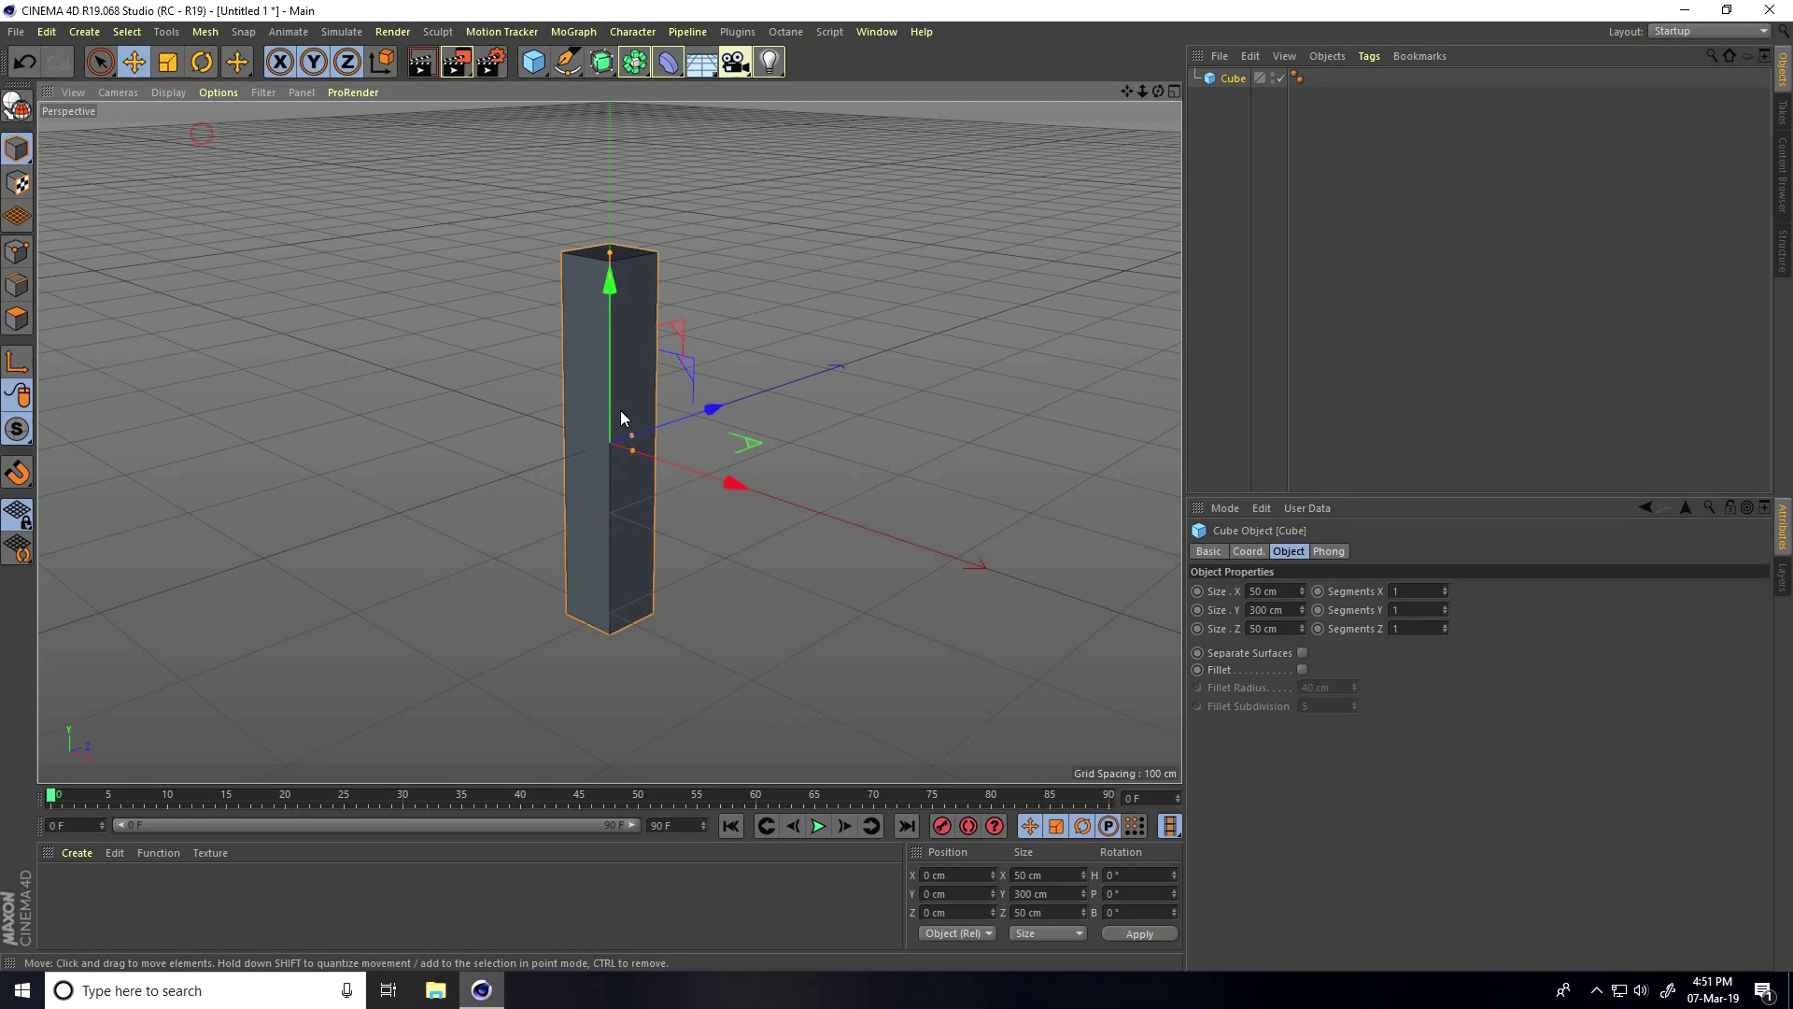
{"action": "scroll", "coordinate": [653, 364], "scroll_direction": "up", "scroll_amount": 3}
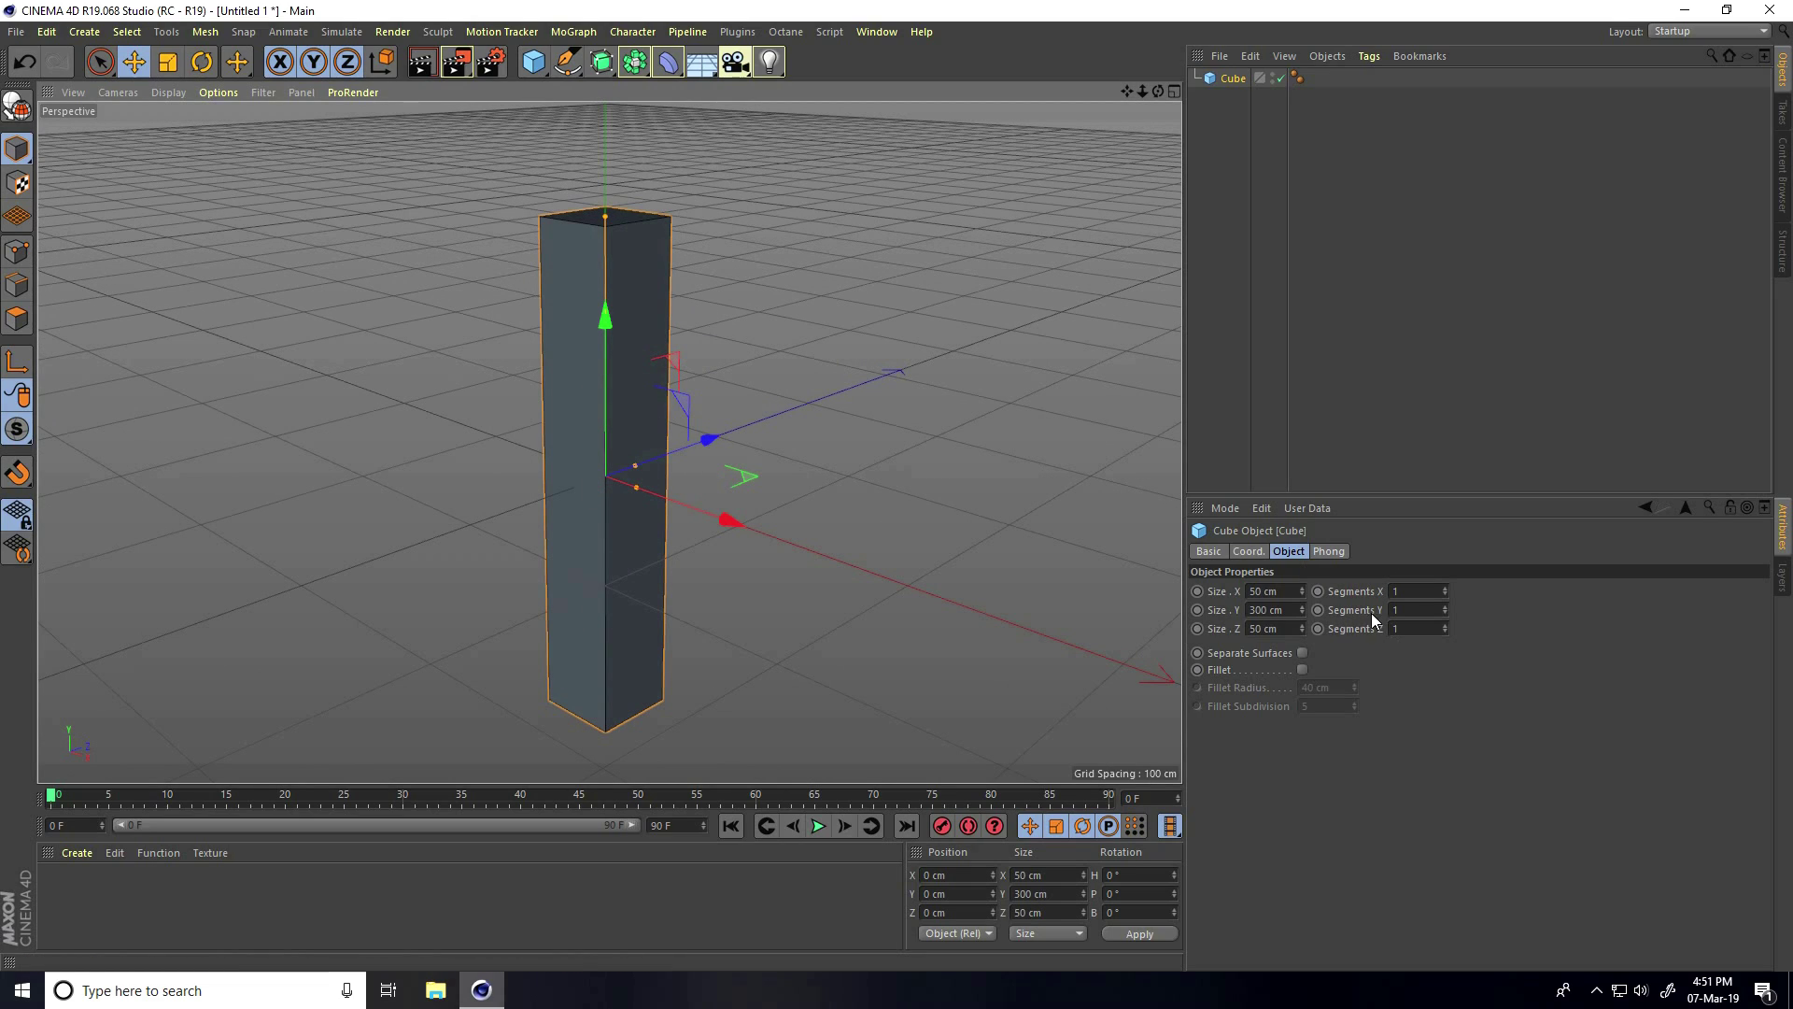
{"action": "left_click", "coordinate": [1412, 610]}
{"action": "type", "text": "50"}
{"action": "key", "text": "Return"}
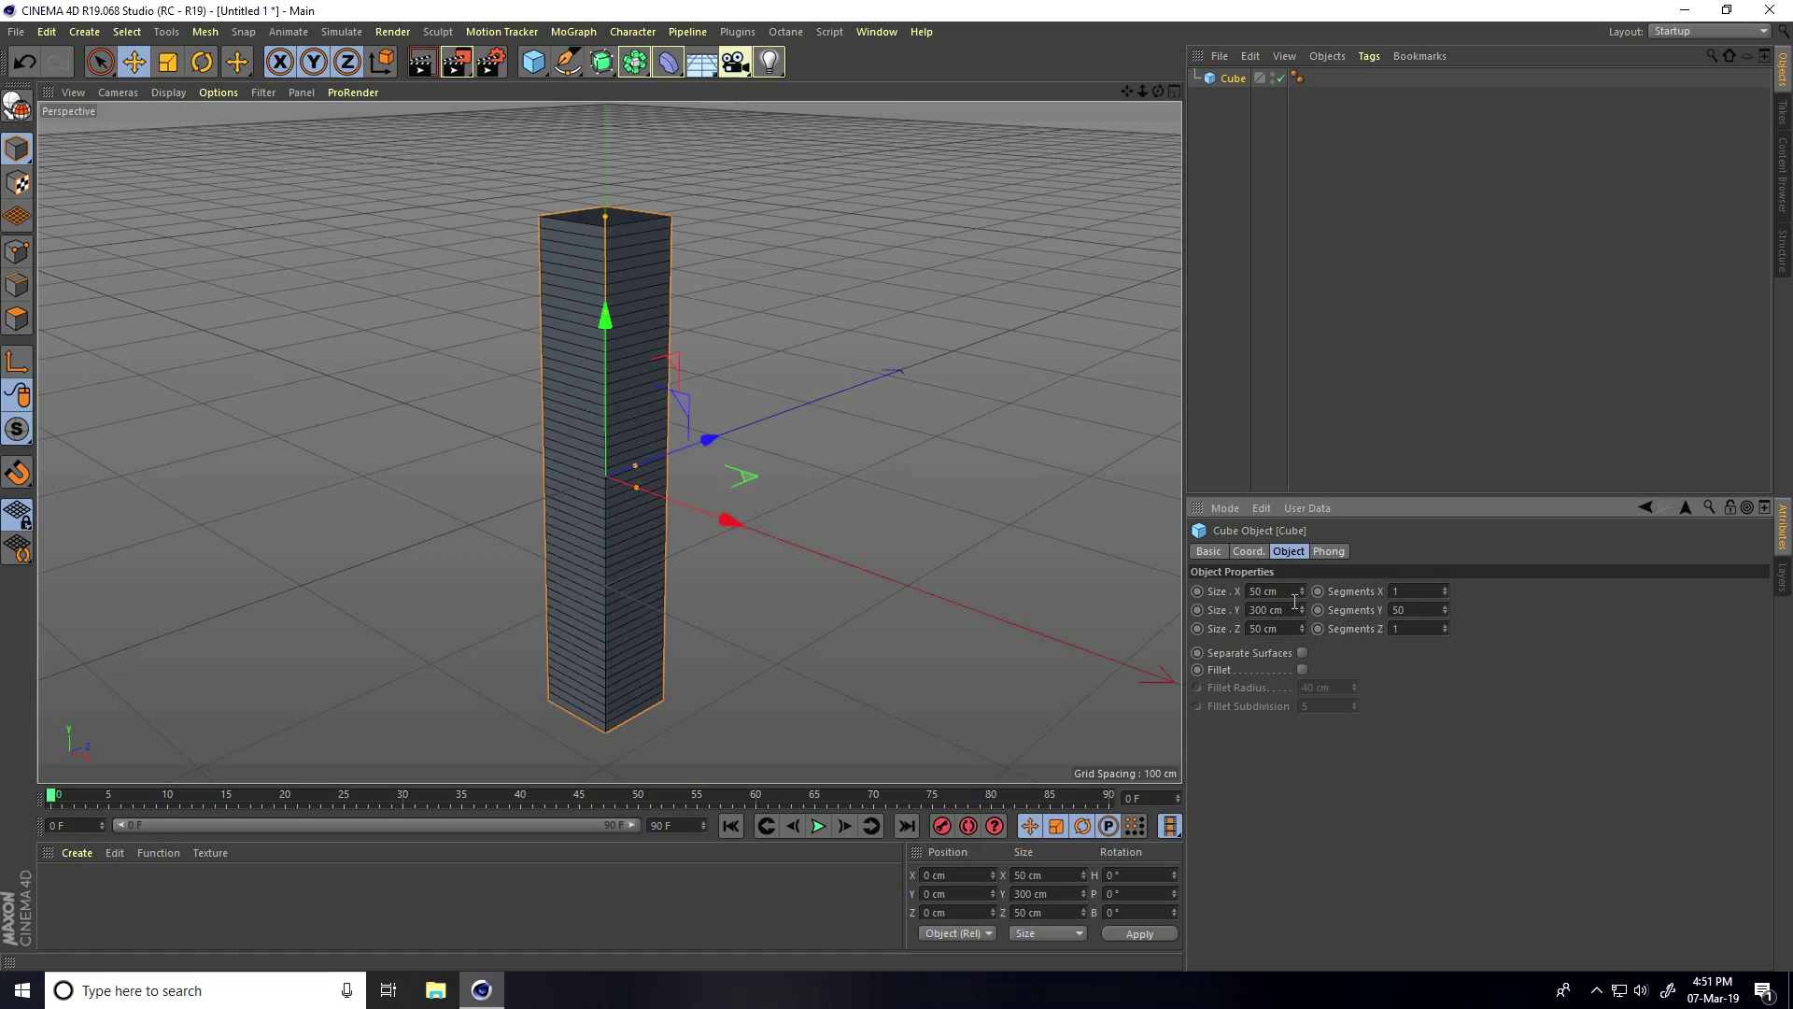
Raise the cube to position Y 150 cm so it stands on the grid
{"action": "left_click", "coordinate": [1250, 551]}
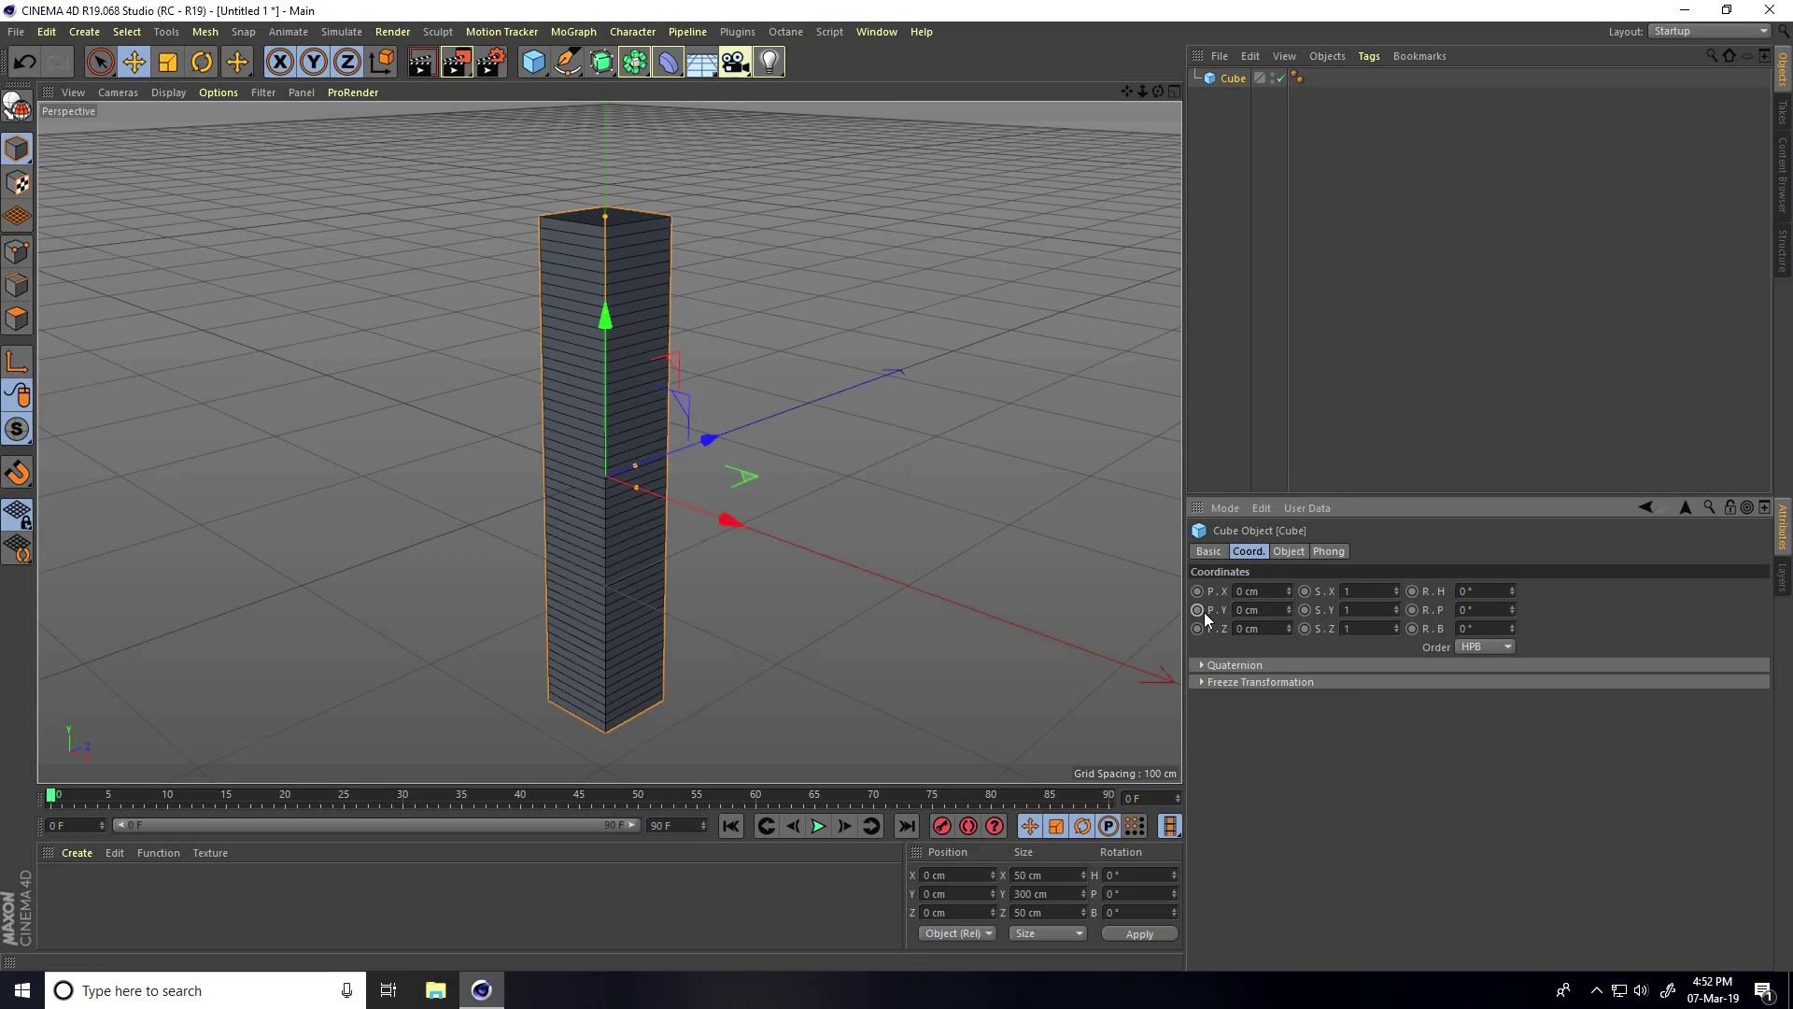
{"action": "left_click", "coordinate": [1273, 612]}
{"action": "type", "text": "100"}
{"action": "key", "text": "Return"}
{"action": "left_click", "coordinate": [1256, 610]}
{"action": "type", "text": "150"}
{"action": "key", "text": "Return"}
{"action": "left_click_drag", "start_coordinate": [613, 491], "coordinate": [692, 626], "text": "alt"}
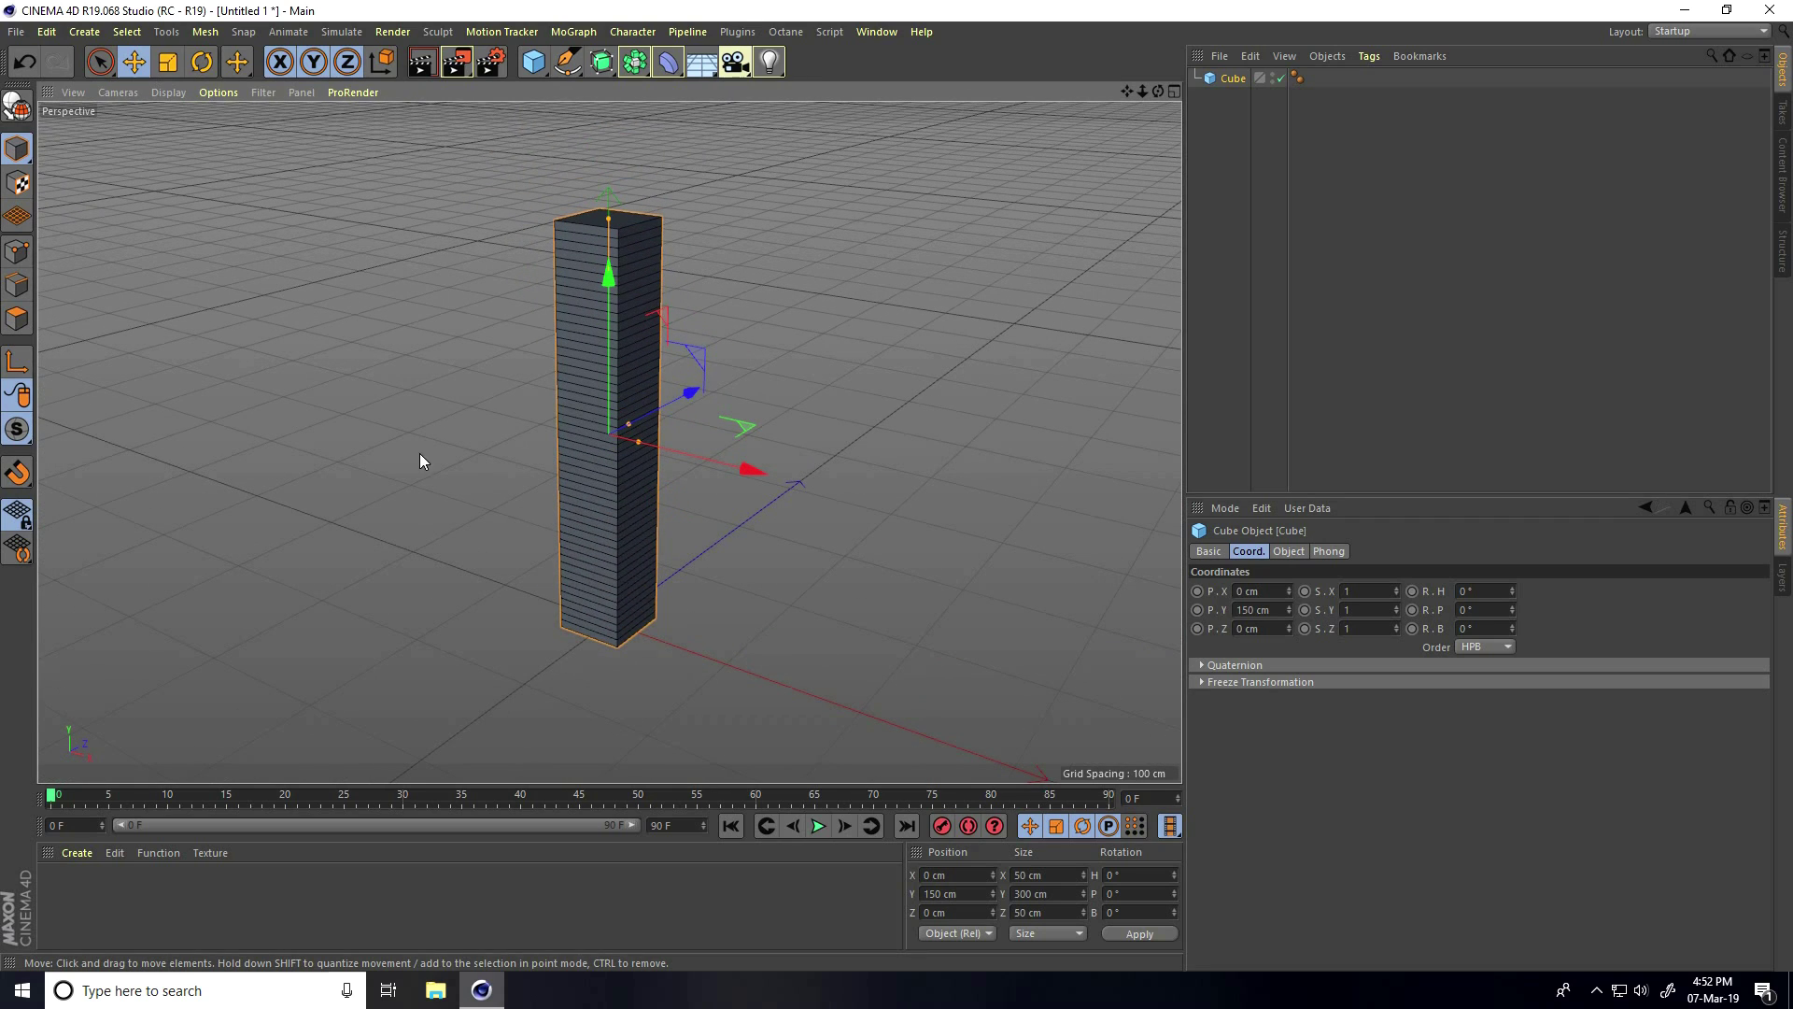
Make the pillar editable and nest a new Bend deformer under the Cube
{"action": "left_click", "coordinate": [16, 105]}
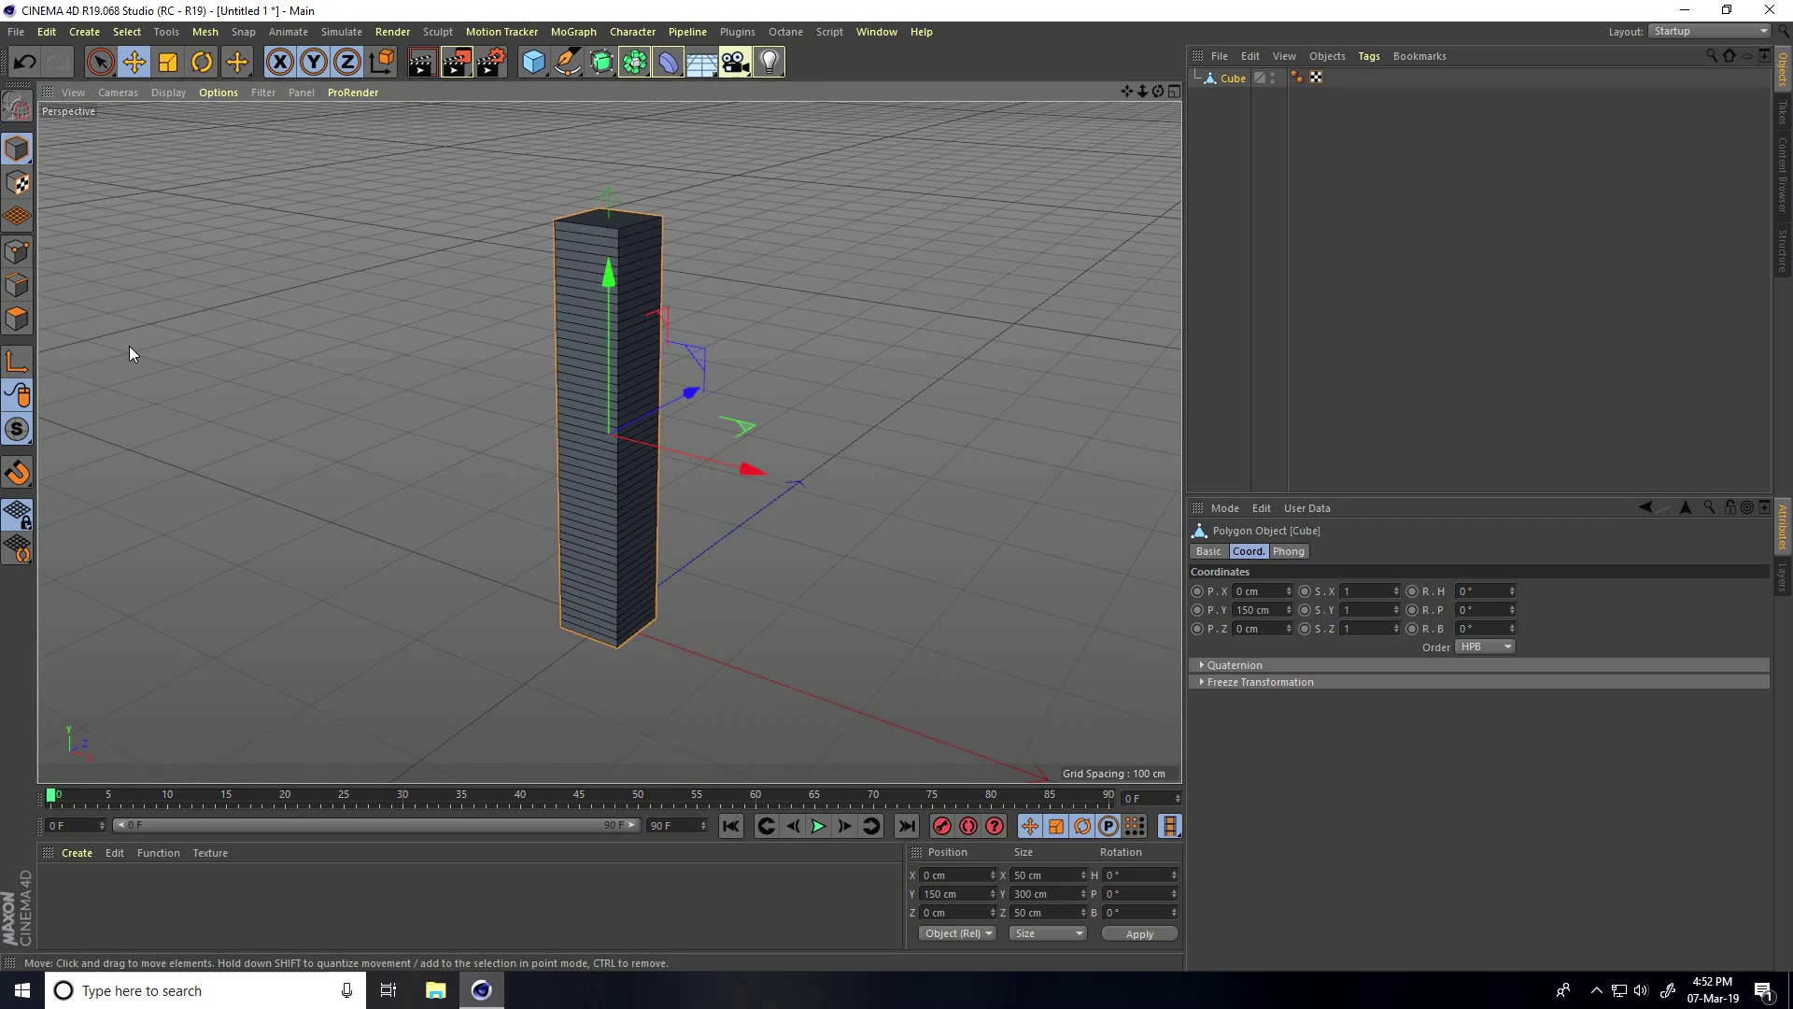
{"action": "left_click", "coordinate": [669, 61]}
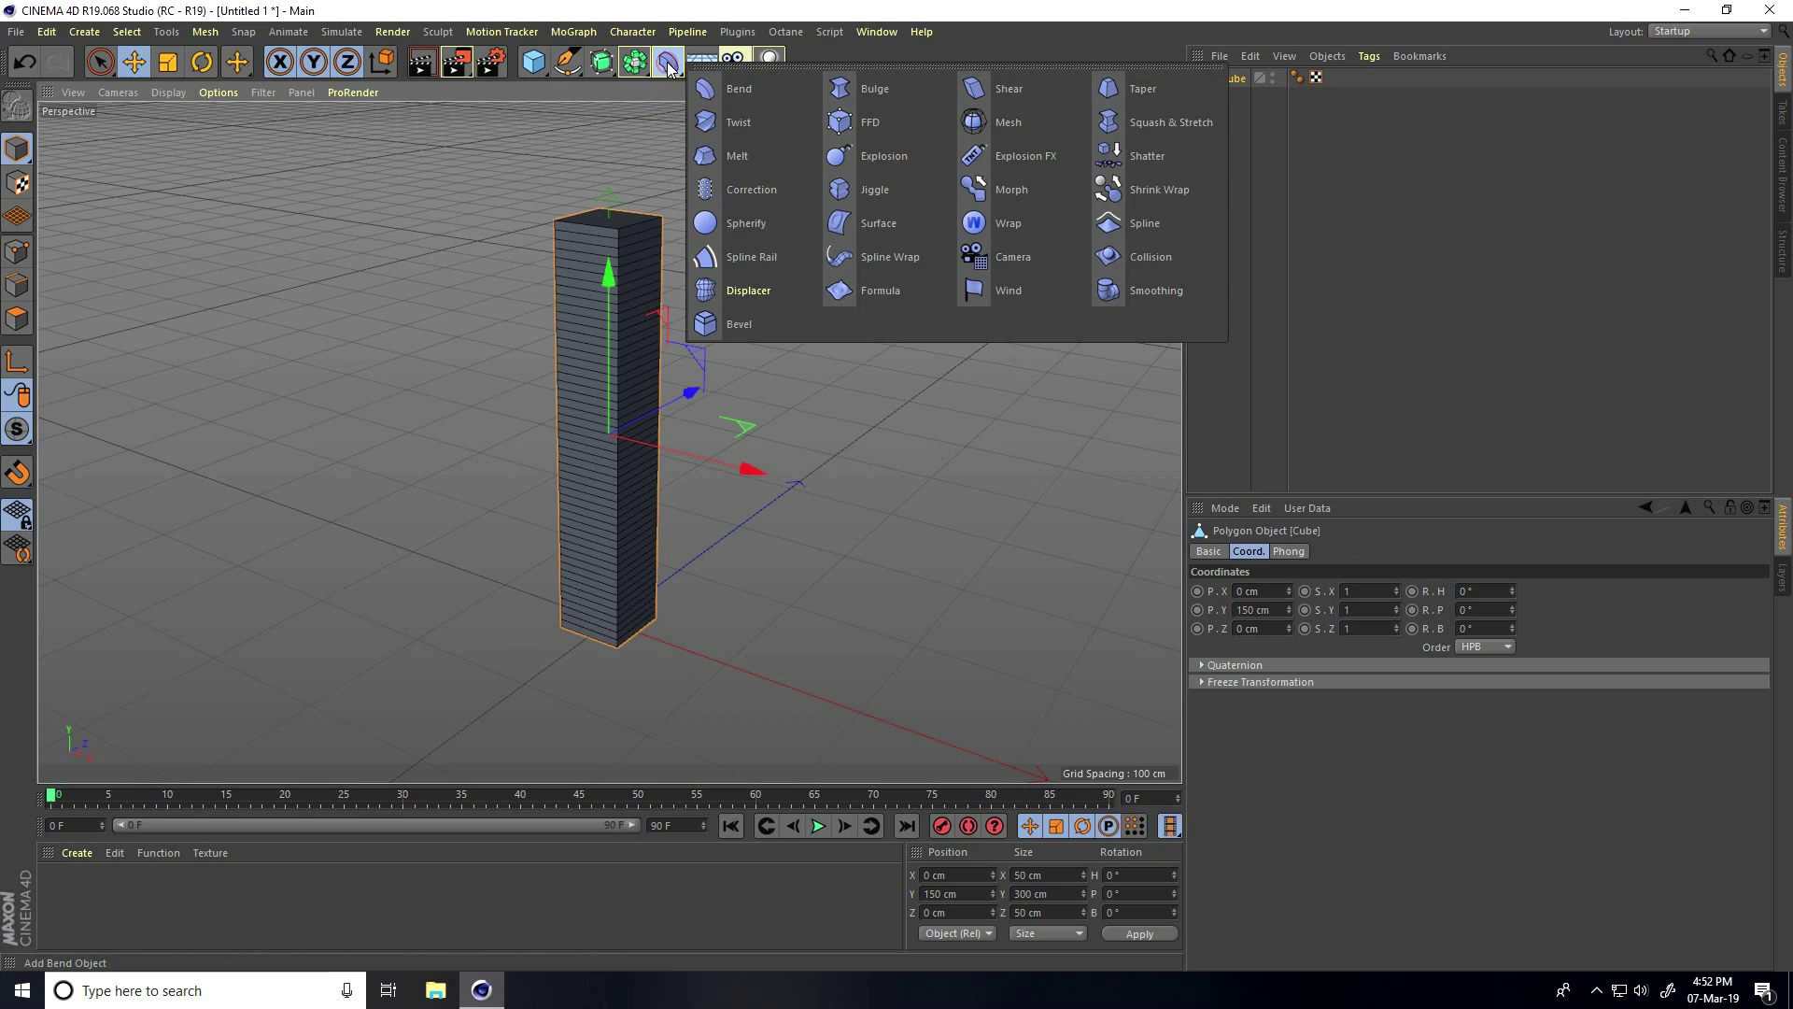
{"action": "left_click", "coordinate": [759, 92]}
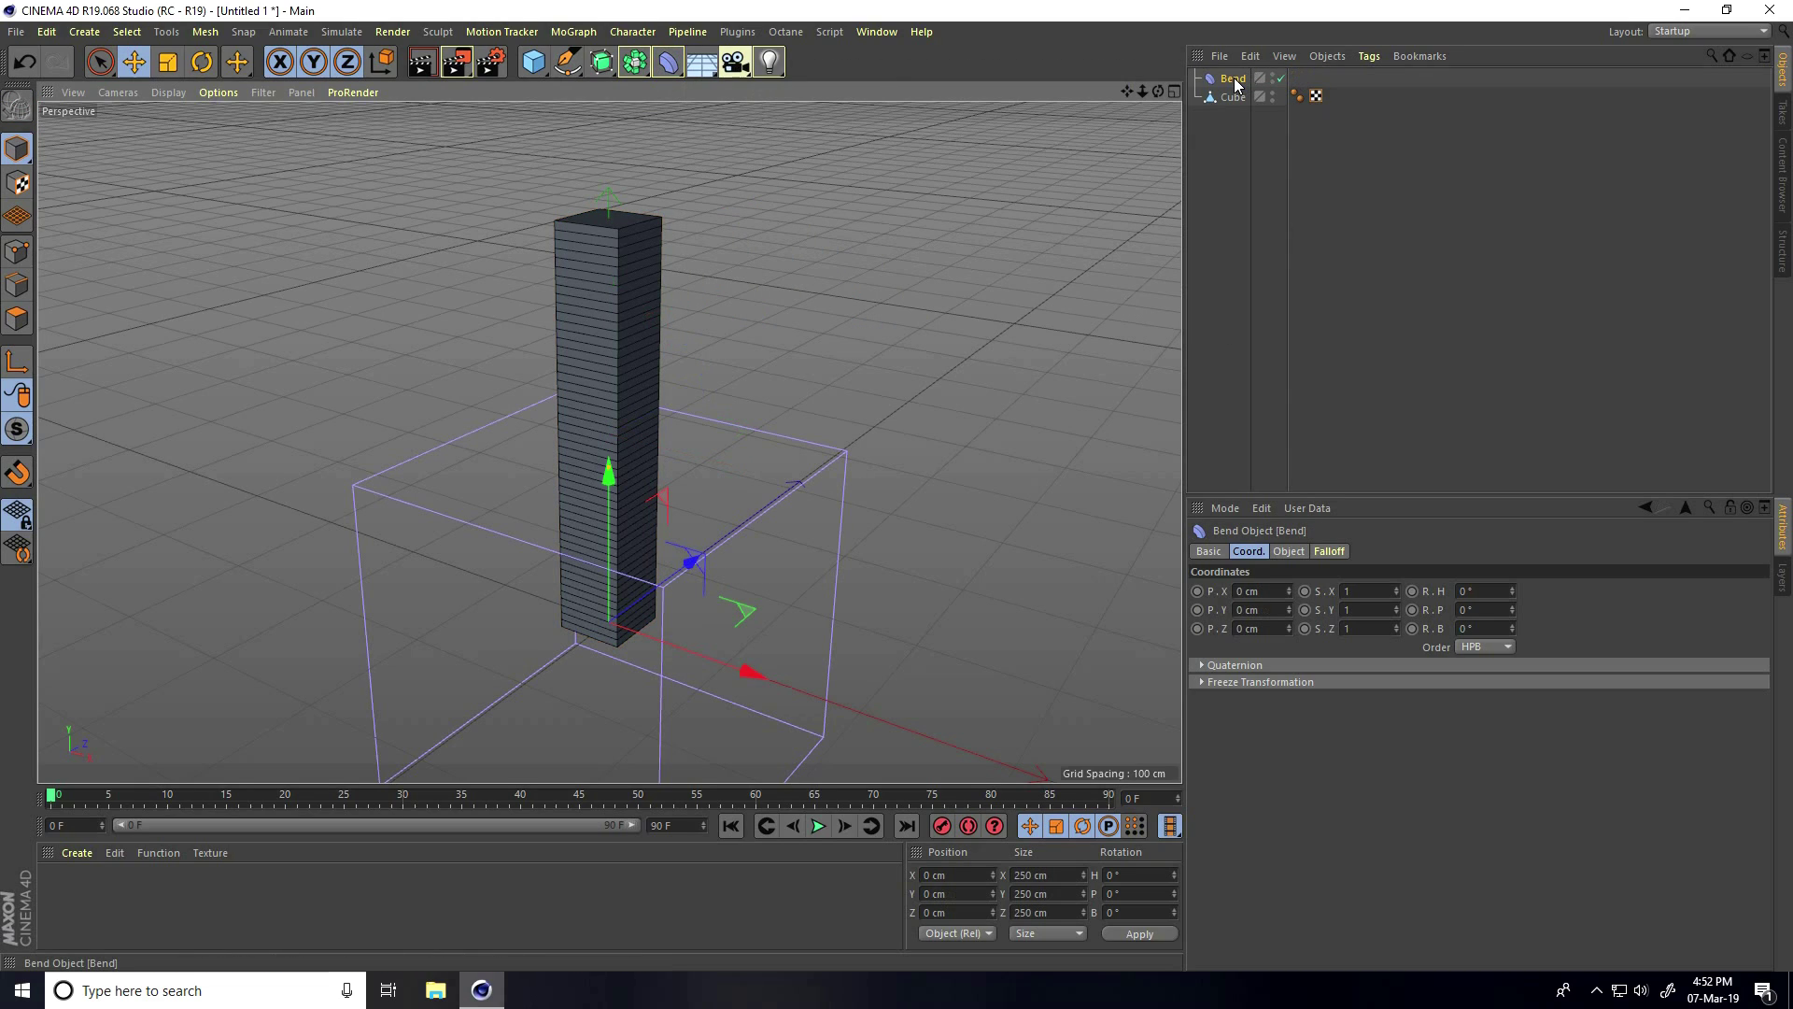
{"action": "left_click_drag", "start_coordinate": [1235, 82], "coordinate": [1233, 101]}
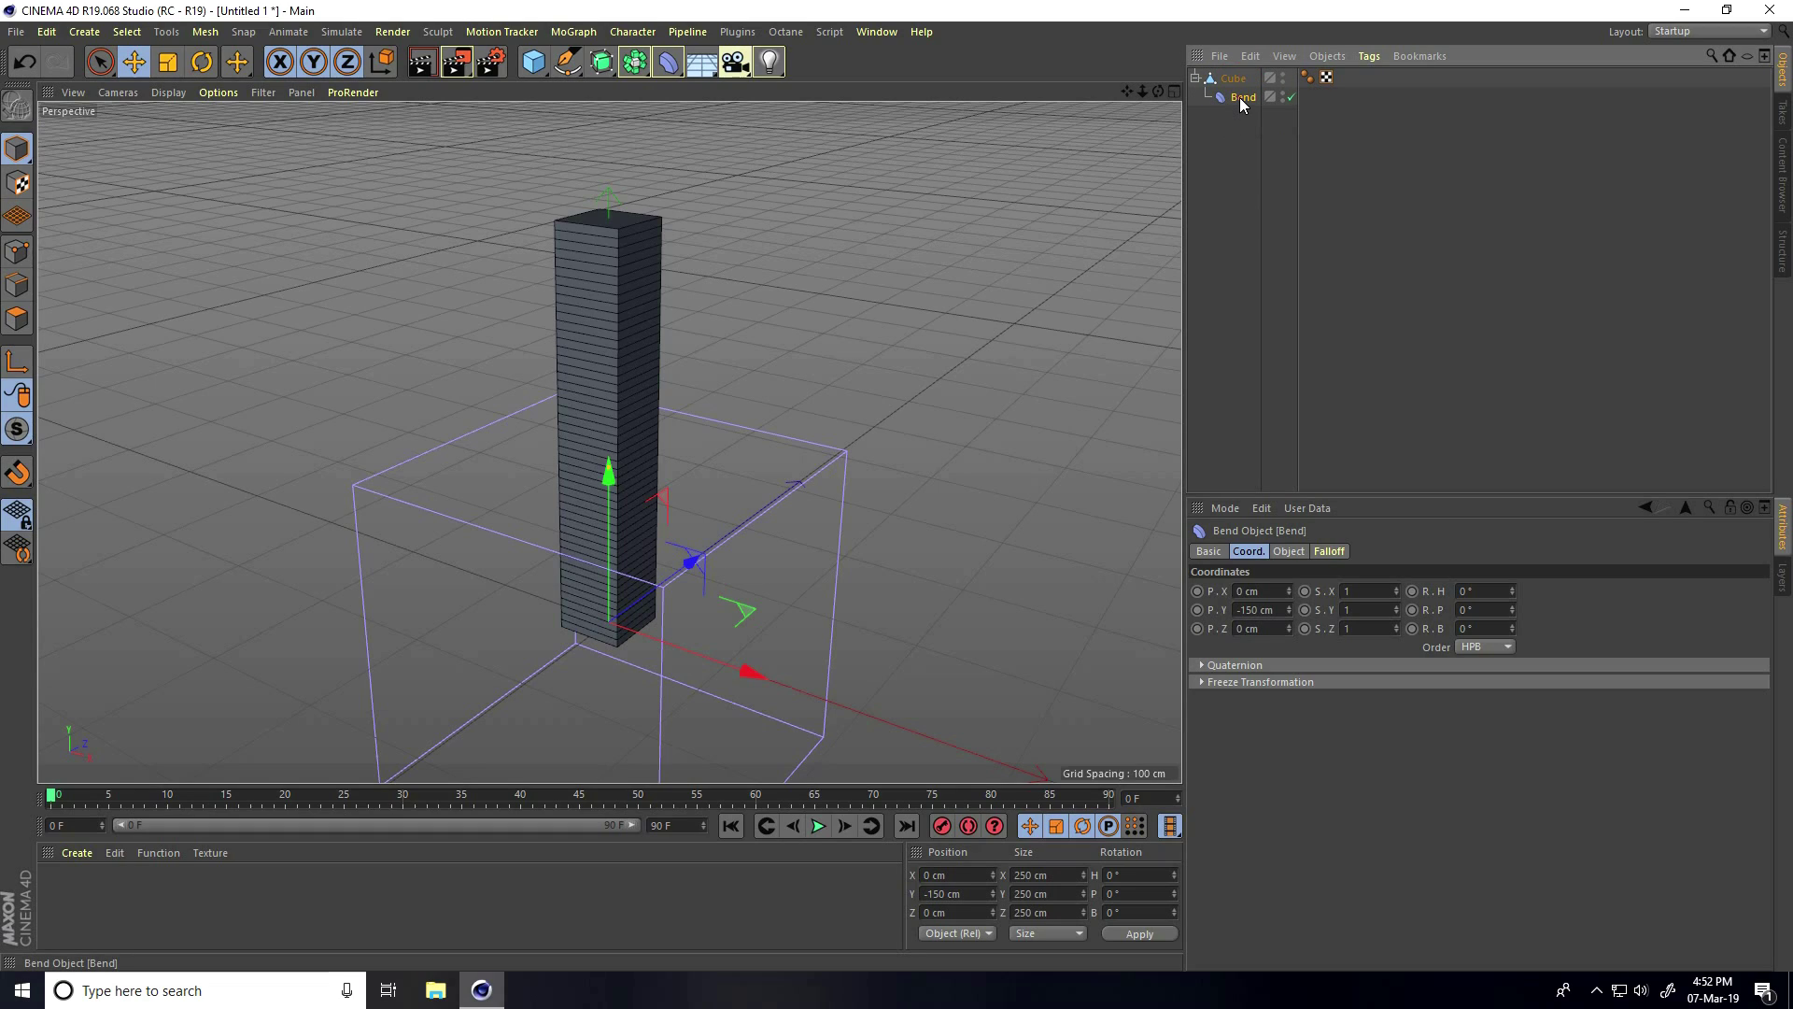
Fit the Bend deformer to the pillar and set its Strength to about -117°
{"action": "left_click", "coordinate": [1289, 552]}
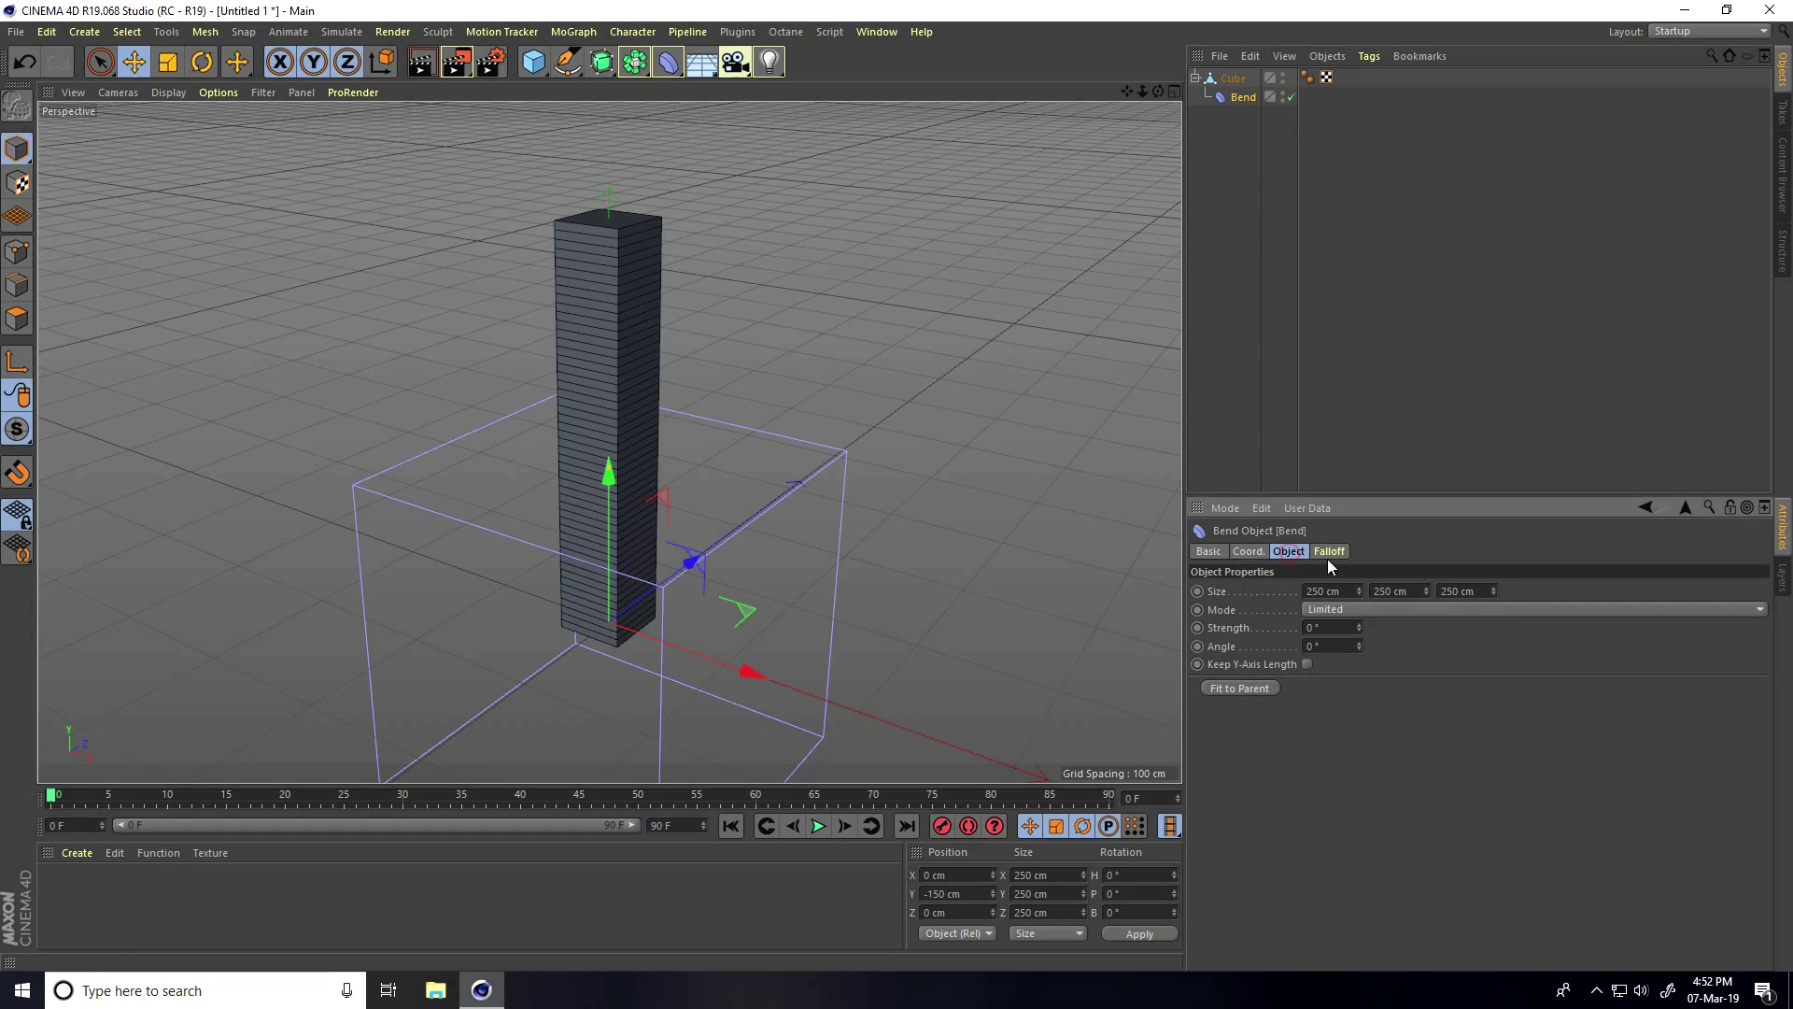
{"action": "left_click", "coordinate": [1246, 687]}
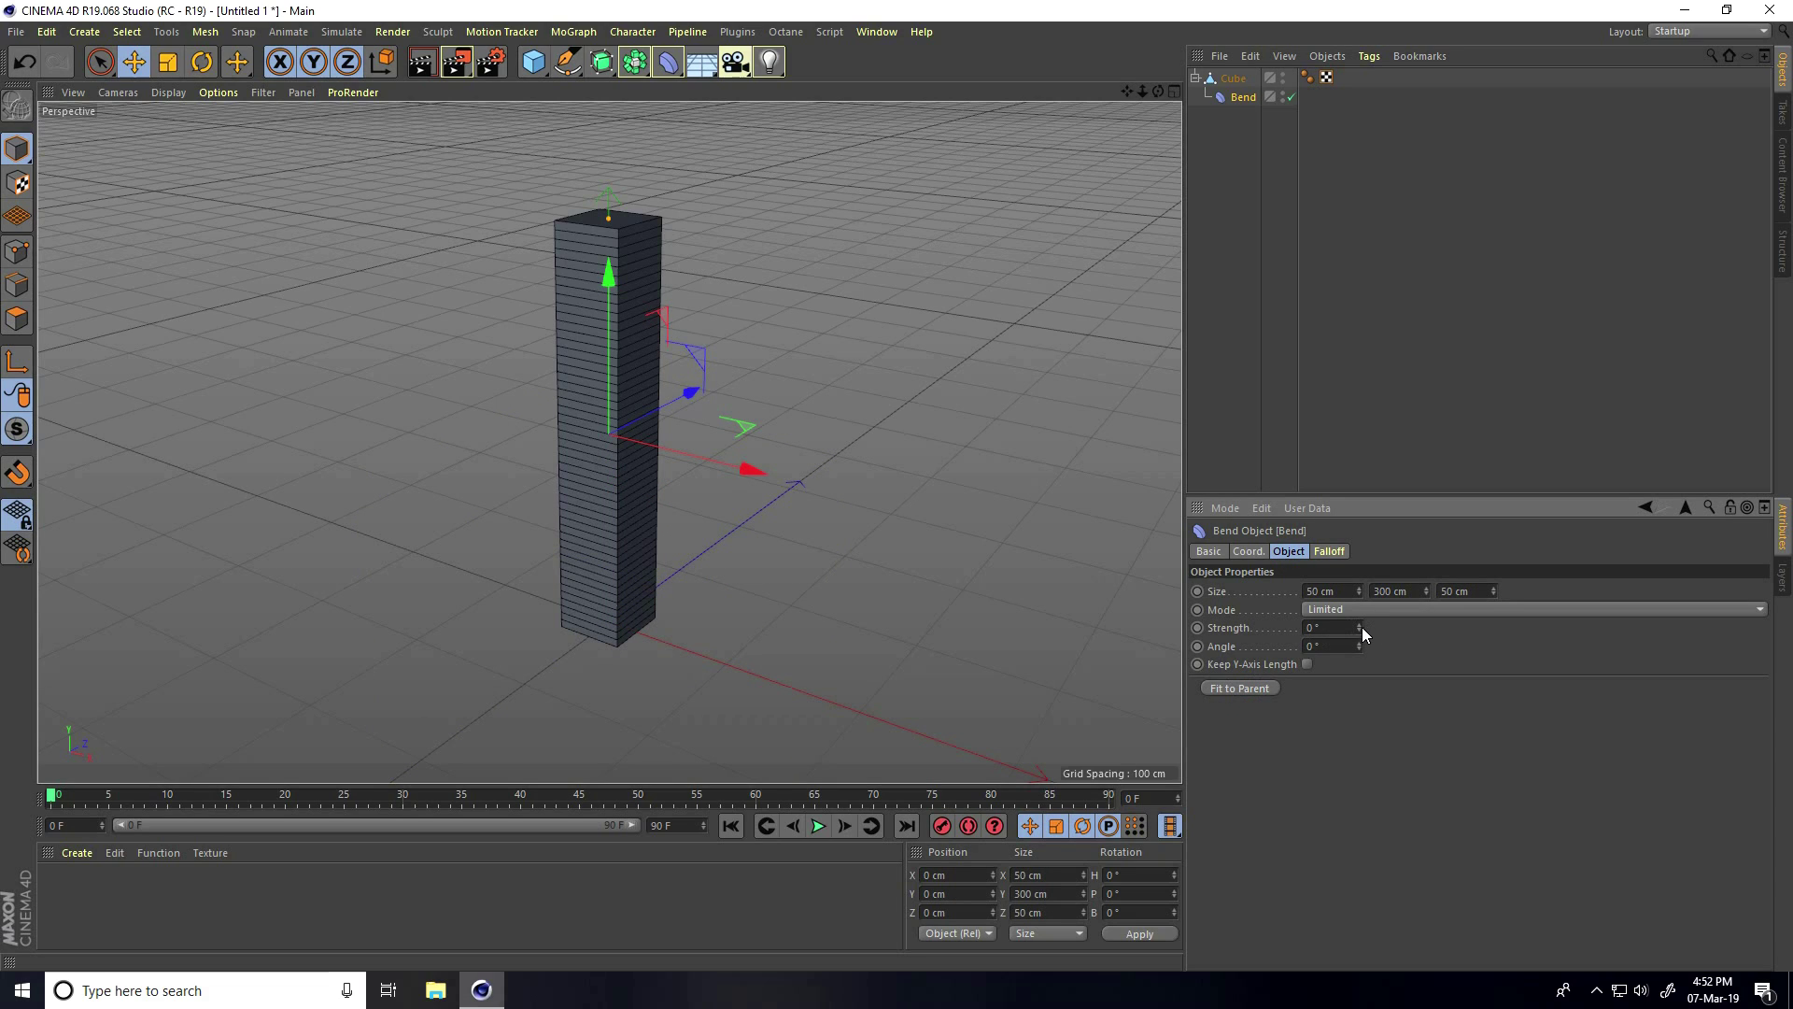
{"action": "left_click_drag", "start_coordinate": [1360, 630], "coordinate": [1339, 624]}
Extend the timeline and preview range to 160 frames
{"action": "left_click", "coordinate": [689, 827]}
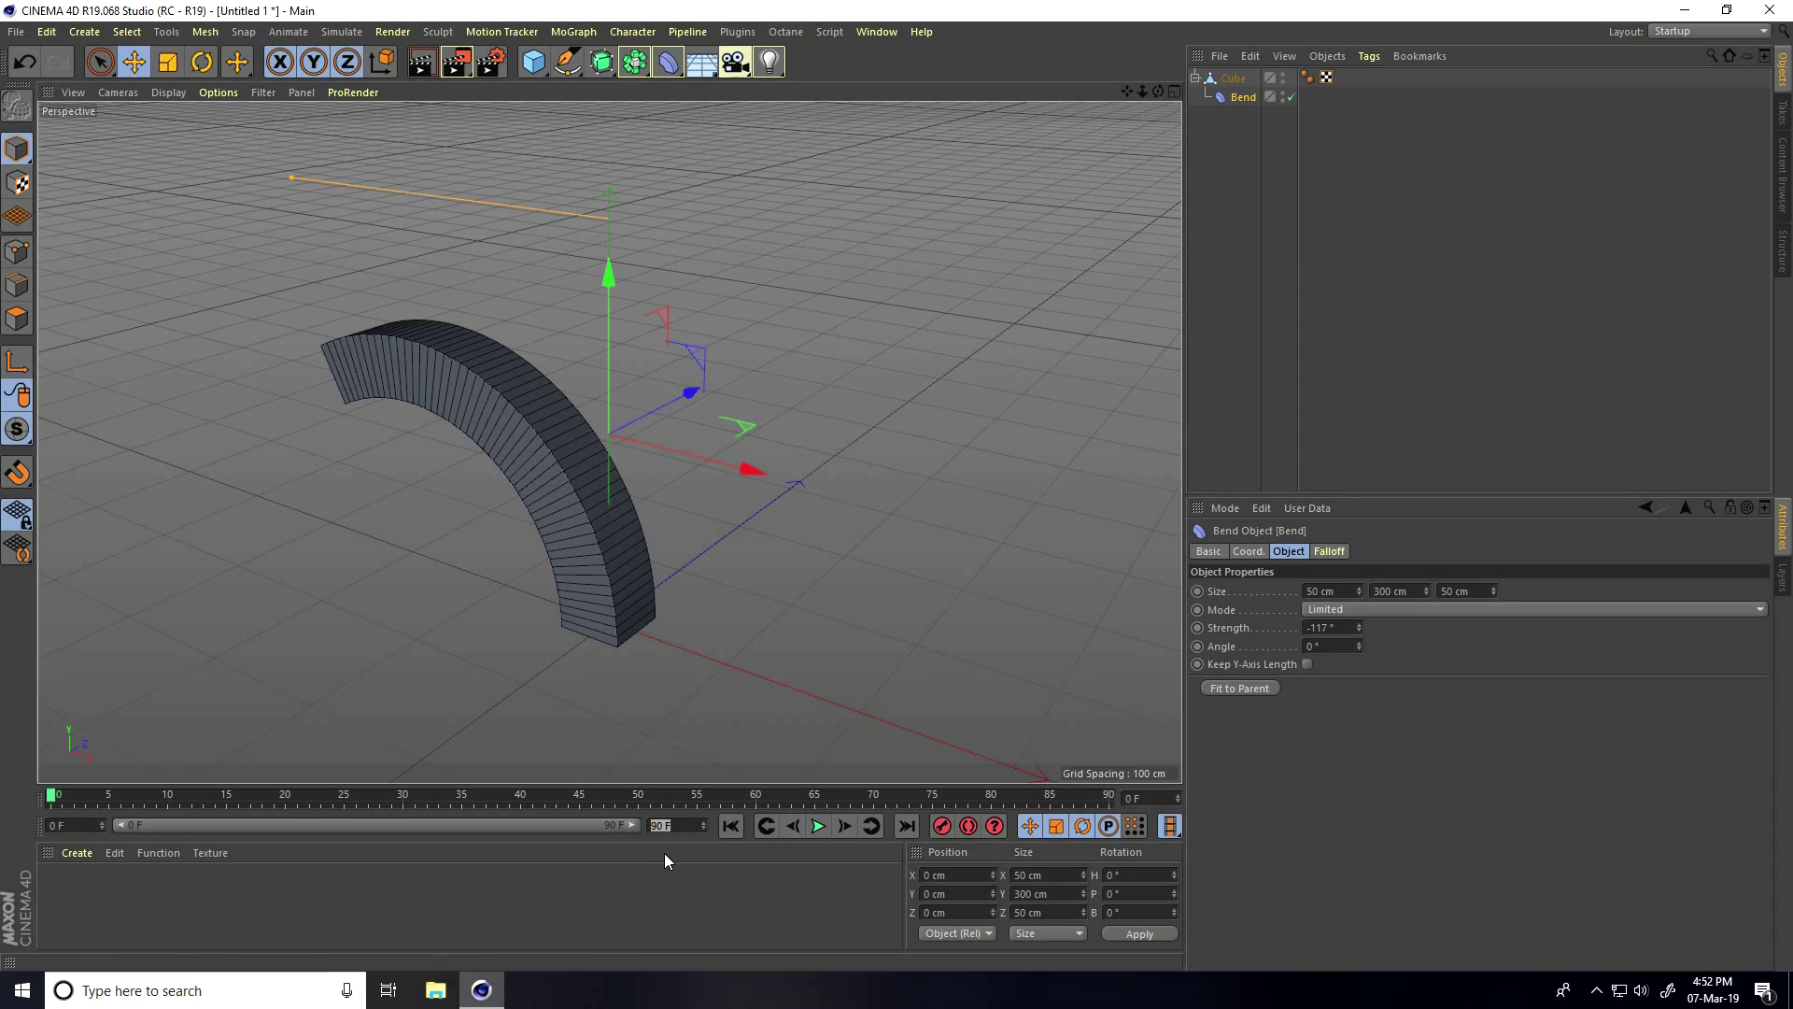
{"action": "type", "text": "160"}
{"action": "key", "text": "Return"}
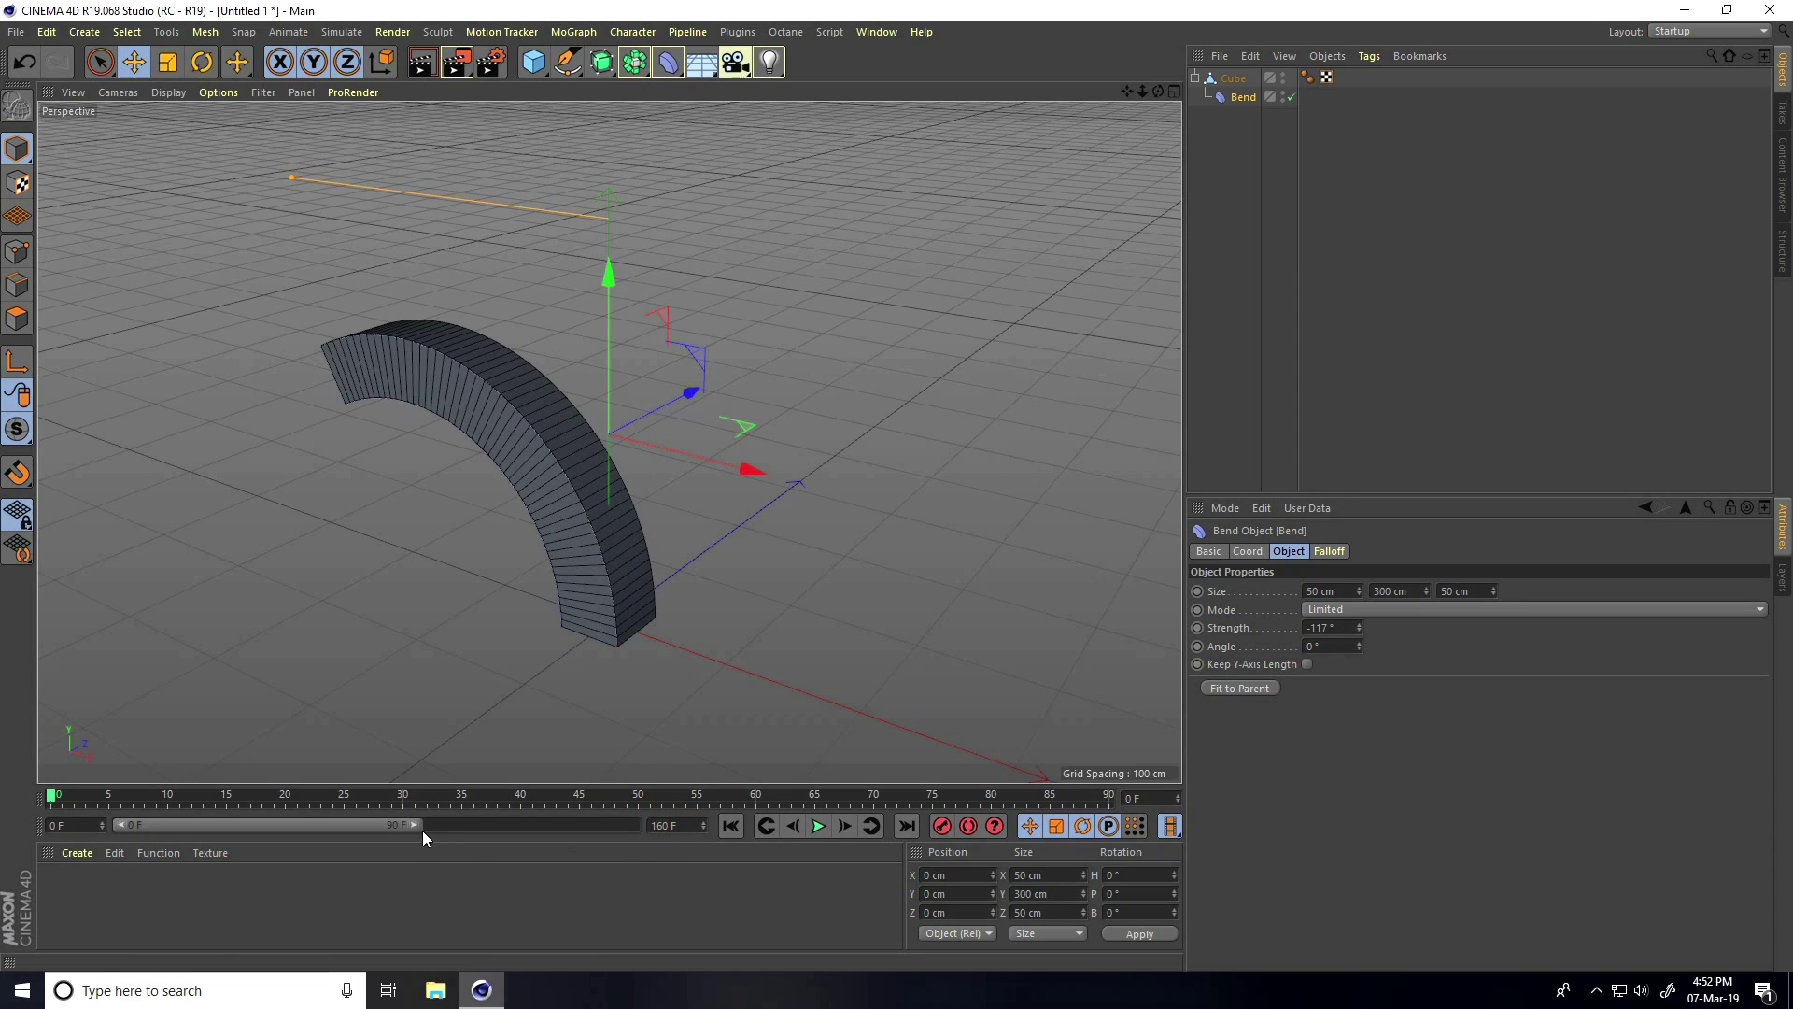
{"action": "left_click_drag", "start_coordinate": [417, 826], "coordinate": [635, 825]}
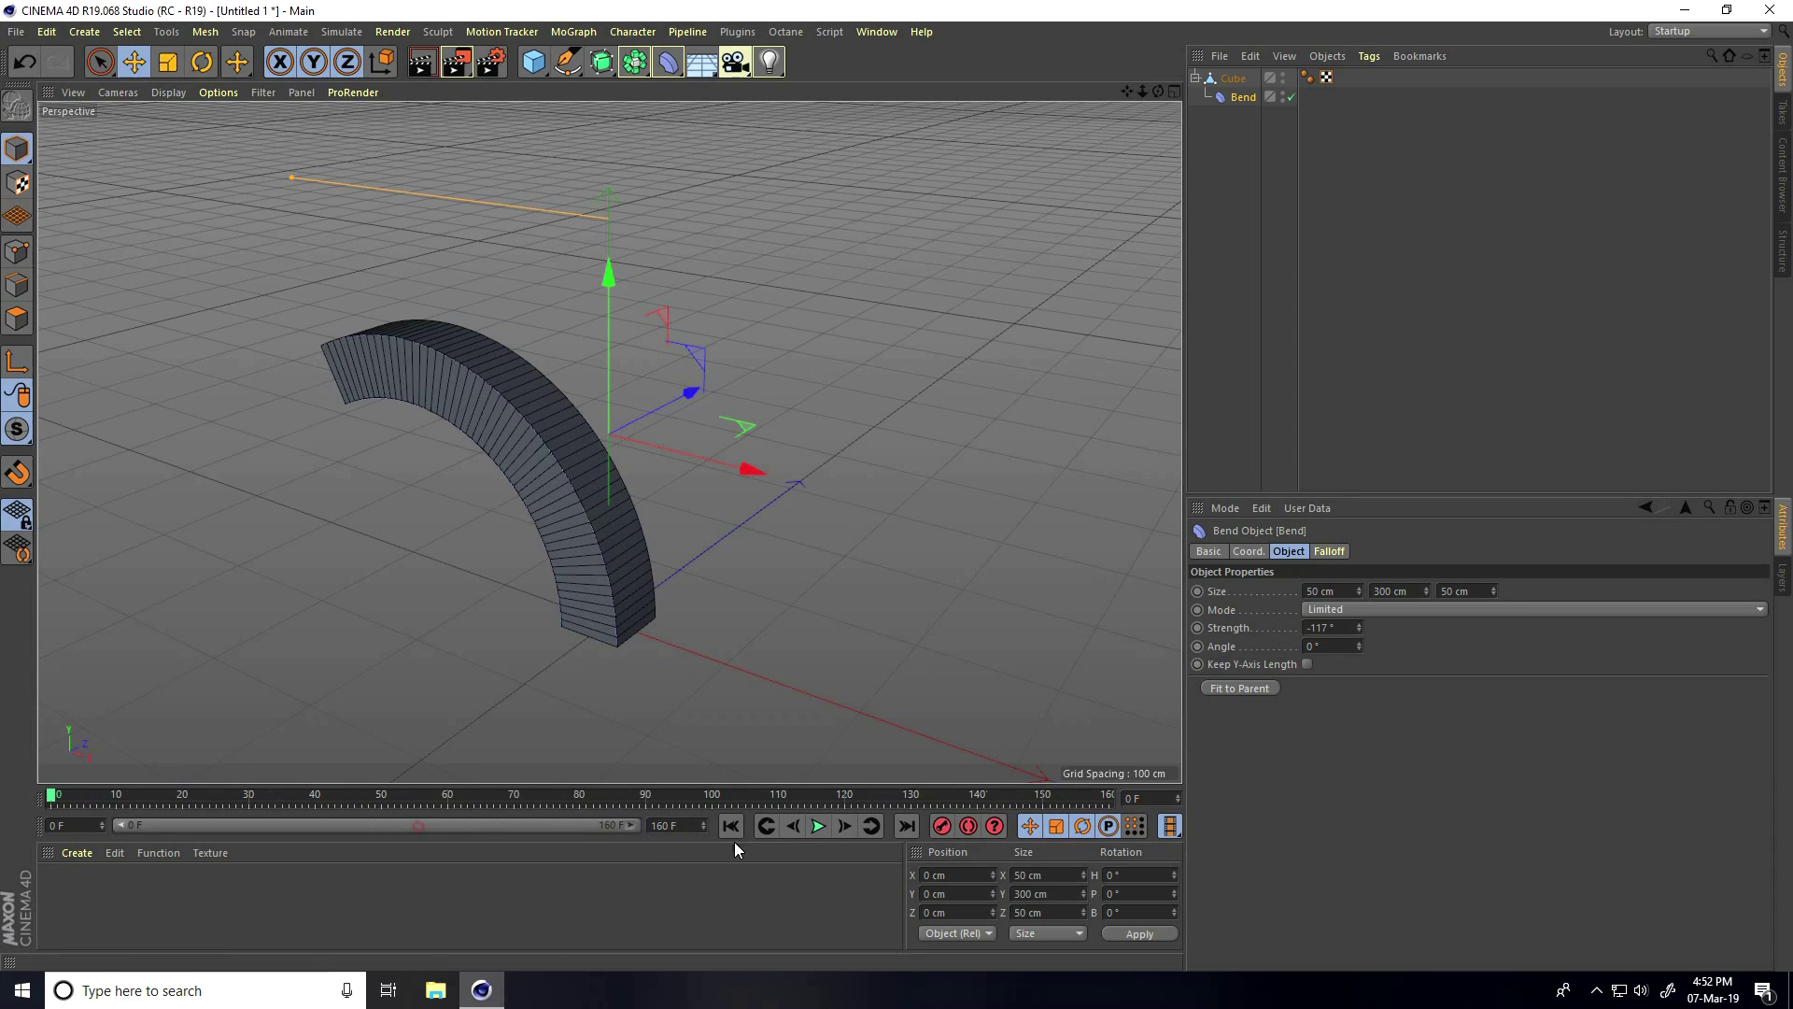
Keyframe Bend Strength at 0° on the first frame and 25° at frame 30
{"action": "double_click", "coordinate": [1334, 627]}
{"action": "type", "text": "0"}
{"action": "key", "text": "Return"}
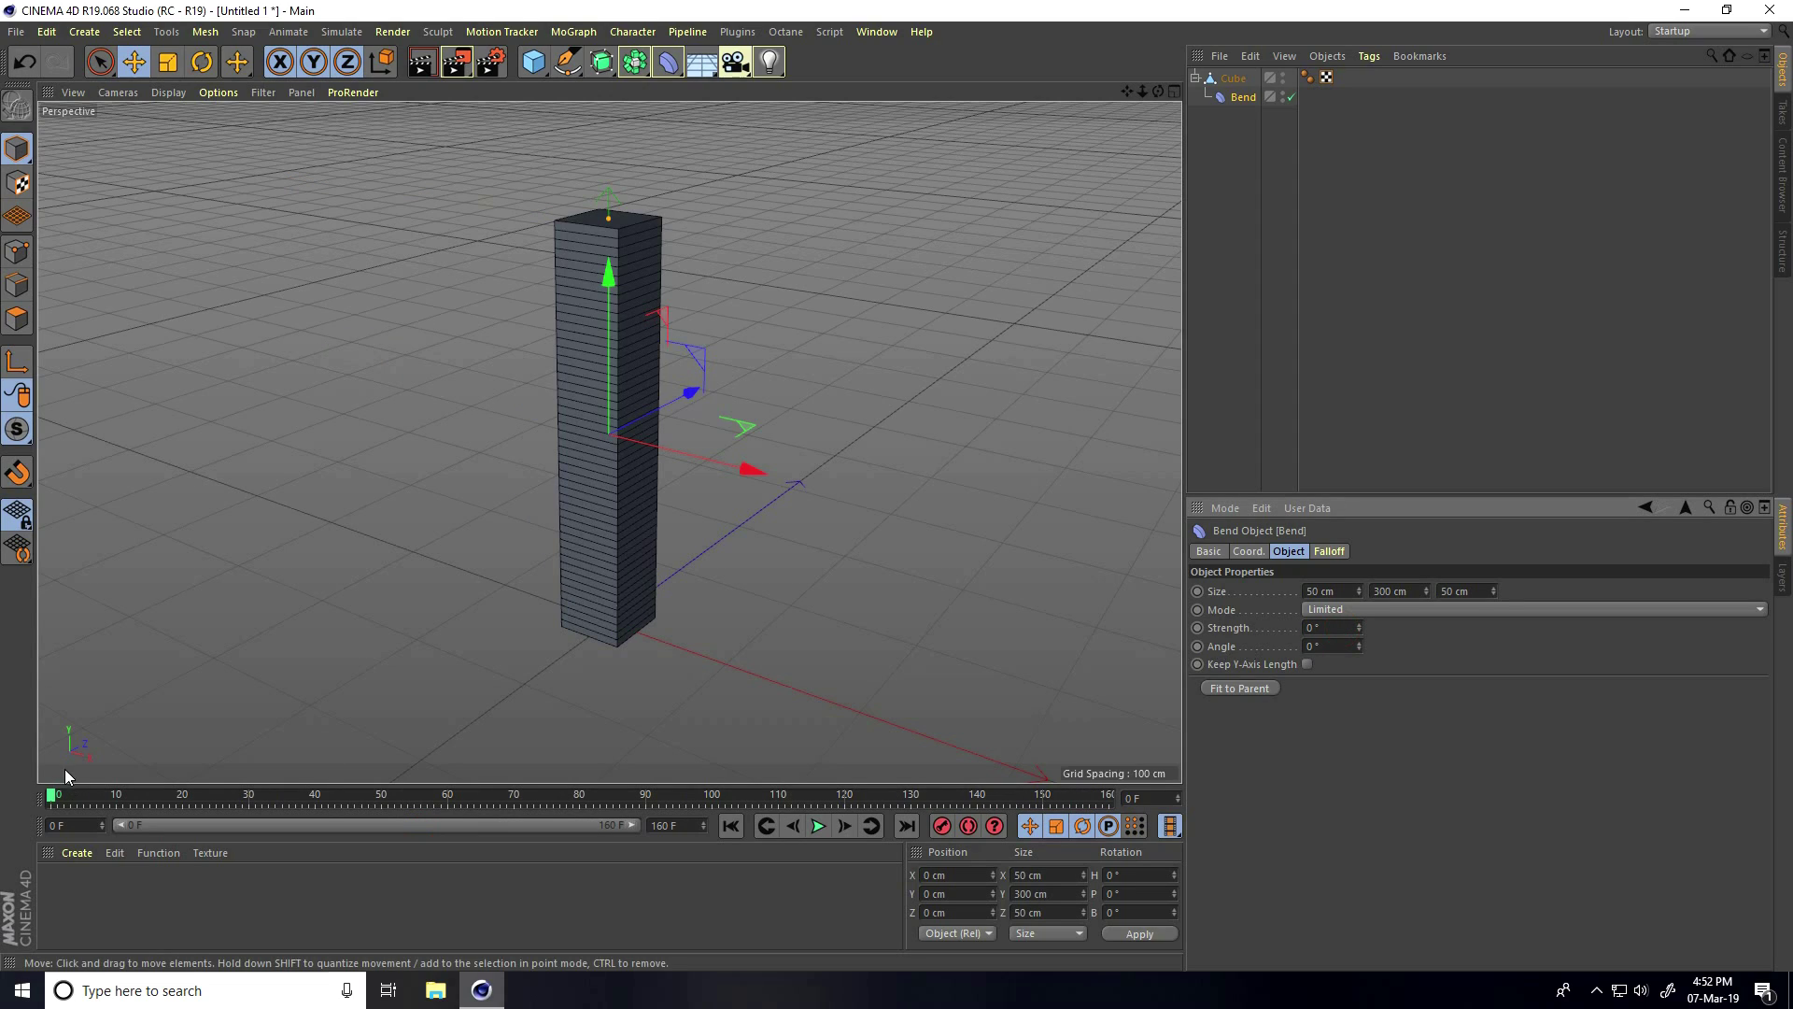
{"action": "left_click", "coordinate": [1197, 628]}
{"action": "left_click_drag", "start_coordinate": [54, 799], "coordinate": [249, 803]}
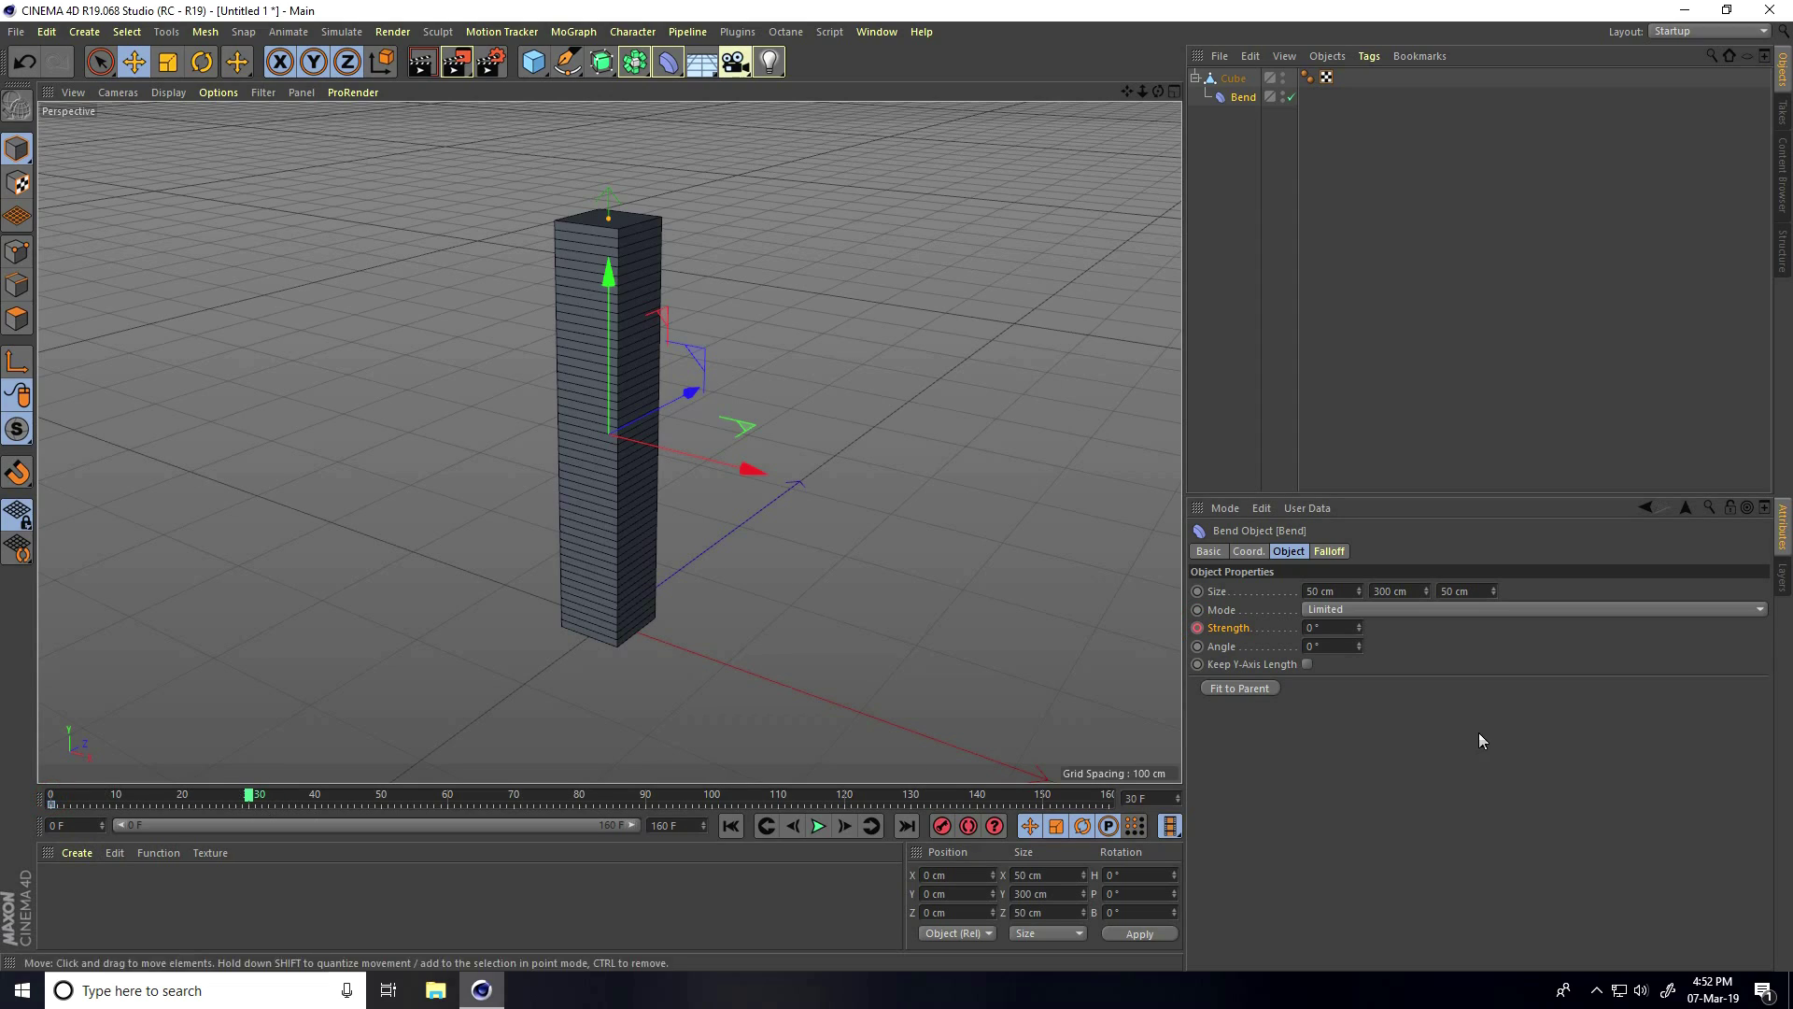
{"action": "double_click", "coordinate": [1336, 631]}
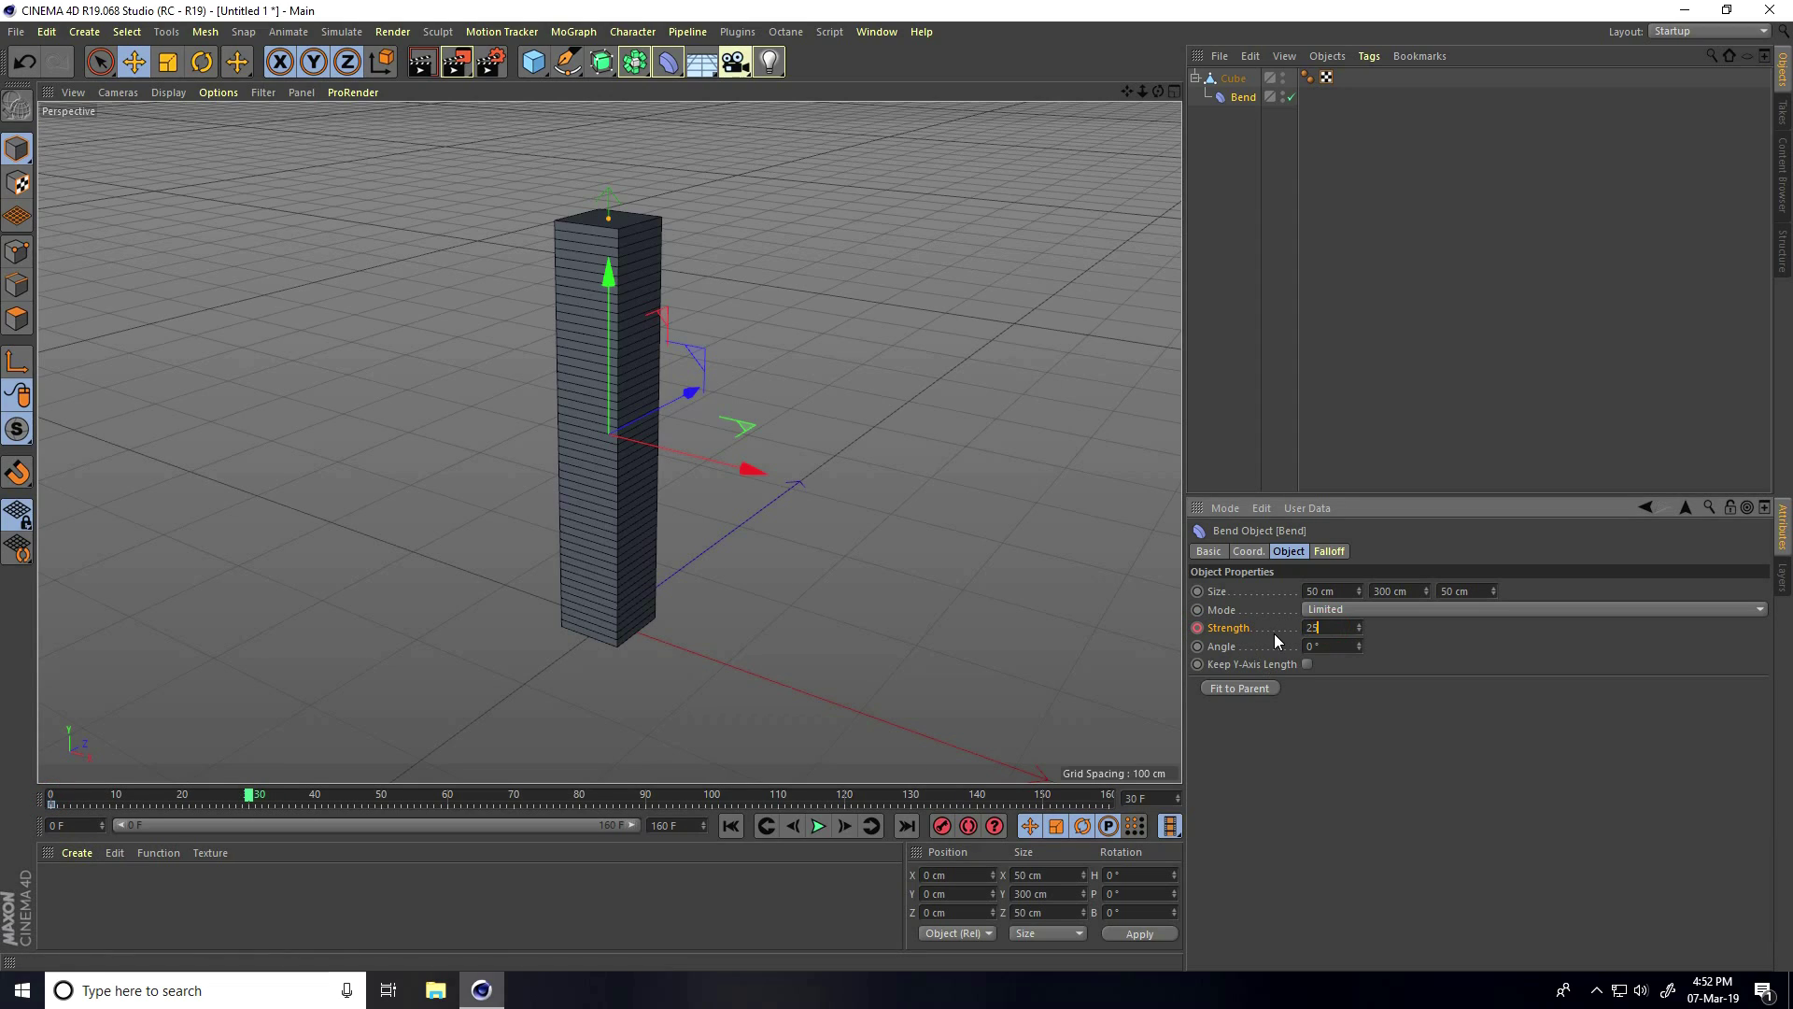
{"action": "key", "text": "Return"}
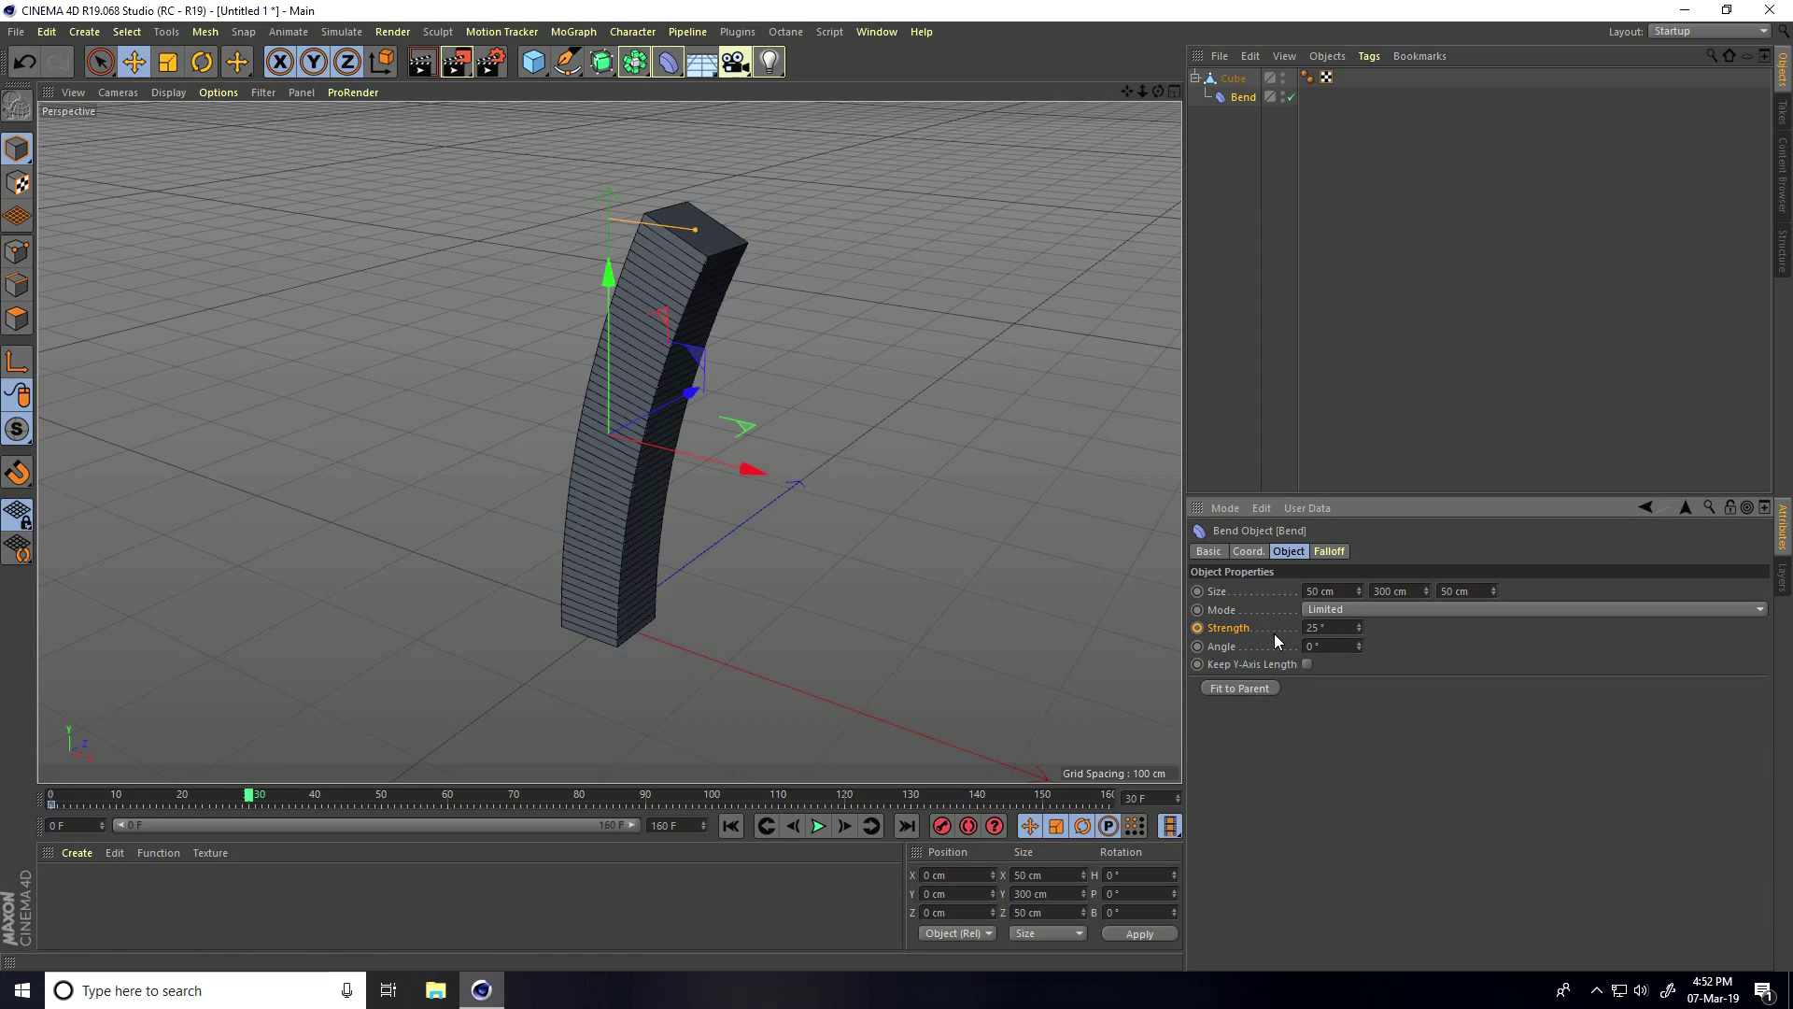
{"action": "left_click", "coordinate": [1197, 628]}
Set Bend Strength to -3° around frame 60 and keyframe 0° at frame 90
{"action": "left_click", "coordinate": [442, 797]}
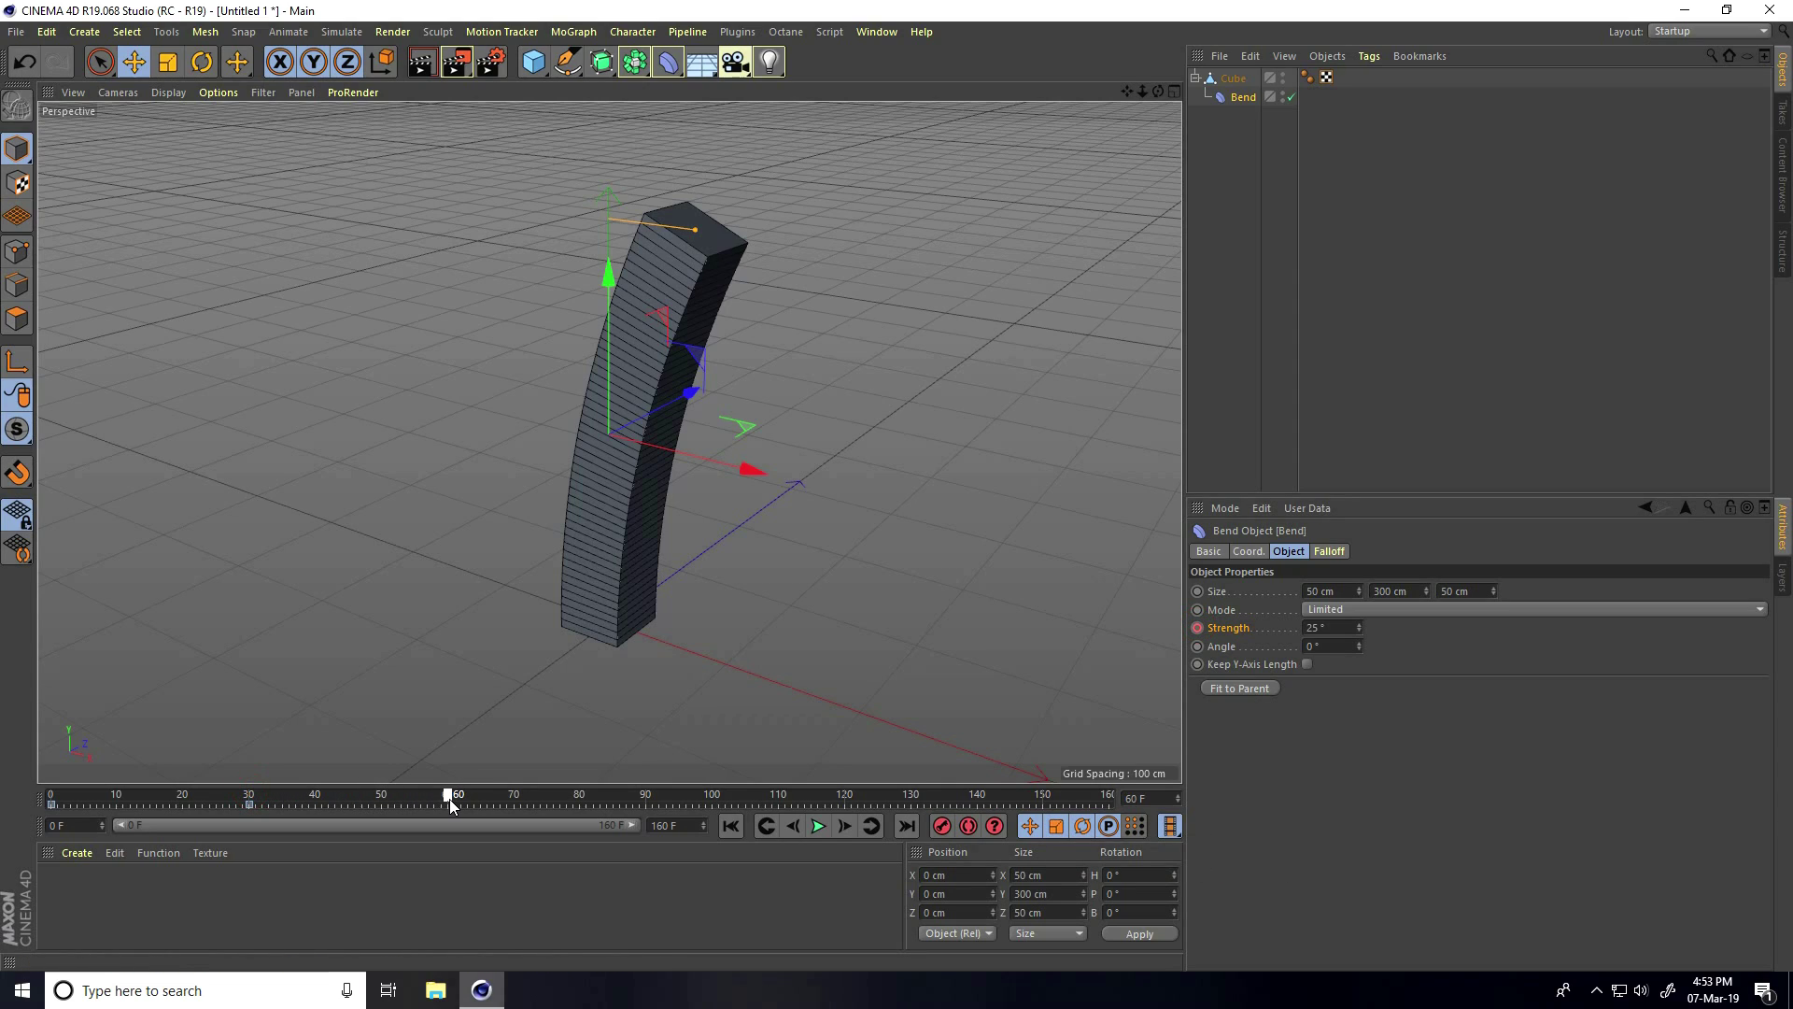
{"action": "double_click", "coordinate": [1313, 630]}
{"action": "type", "text": "-30"}
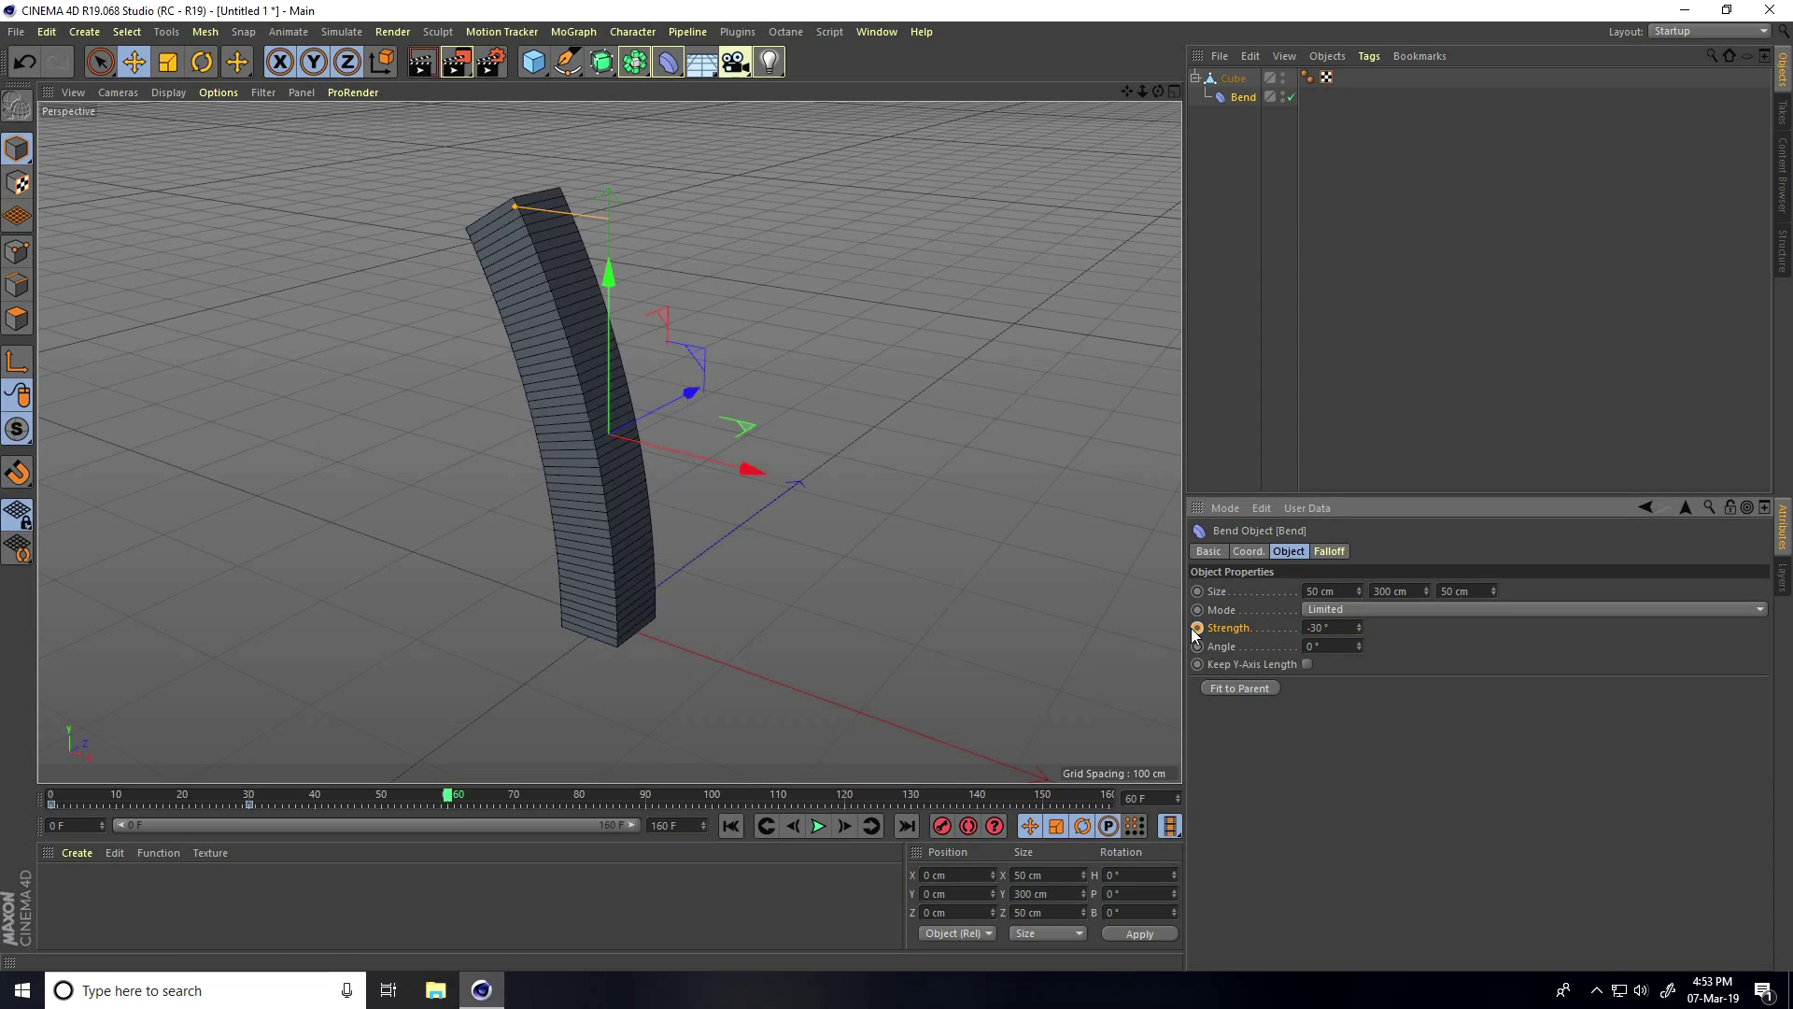
{"action": "left_click_drag", "start_coordinate": [447, 794], "coordinate": [633, 824]}
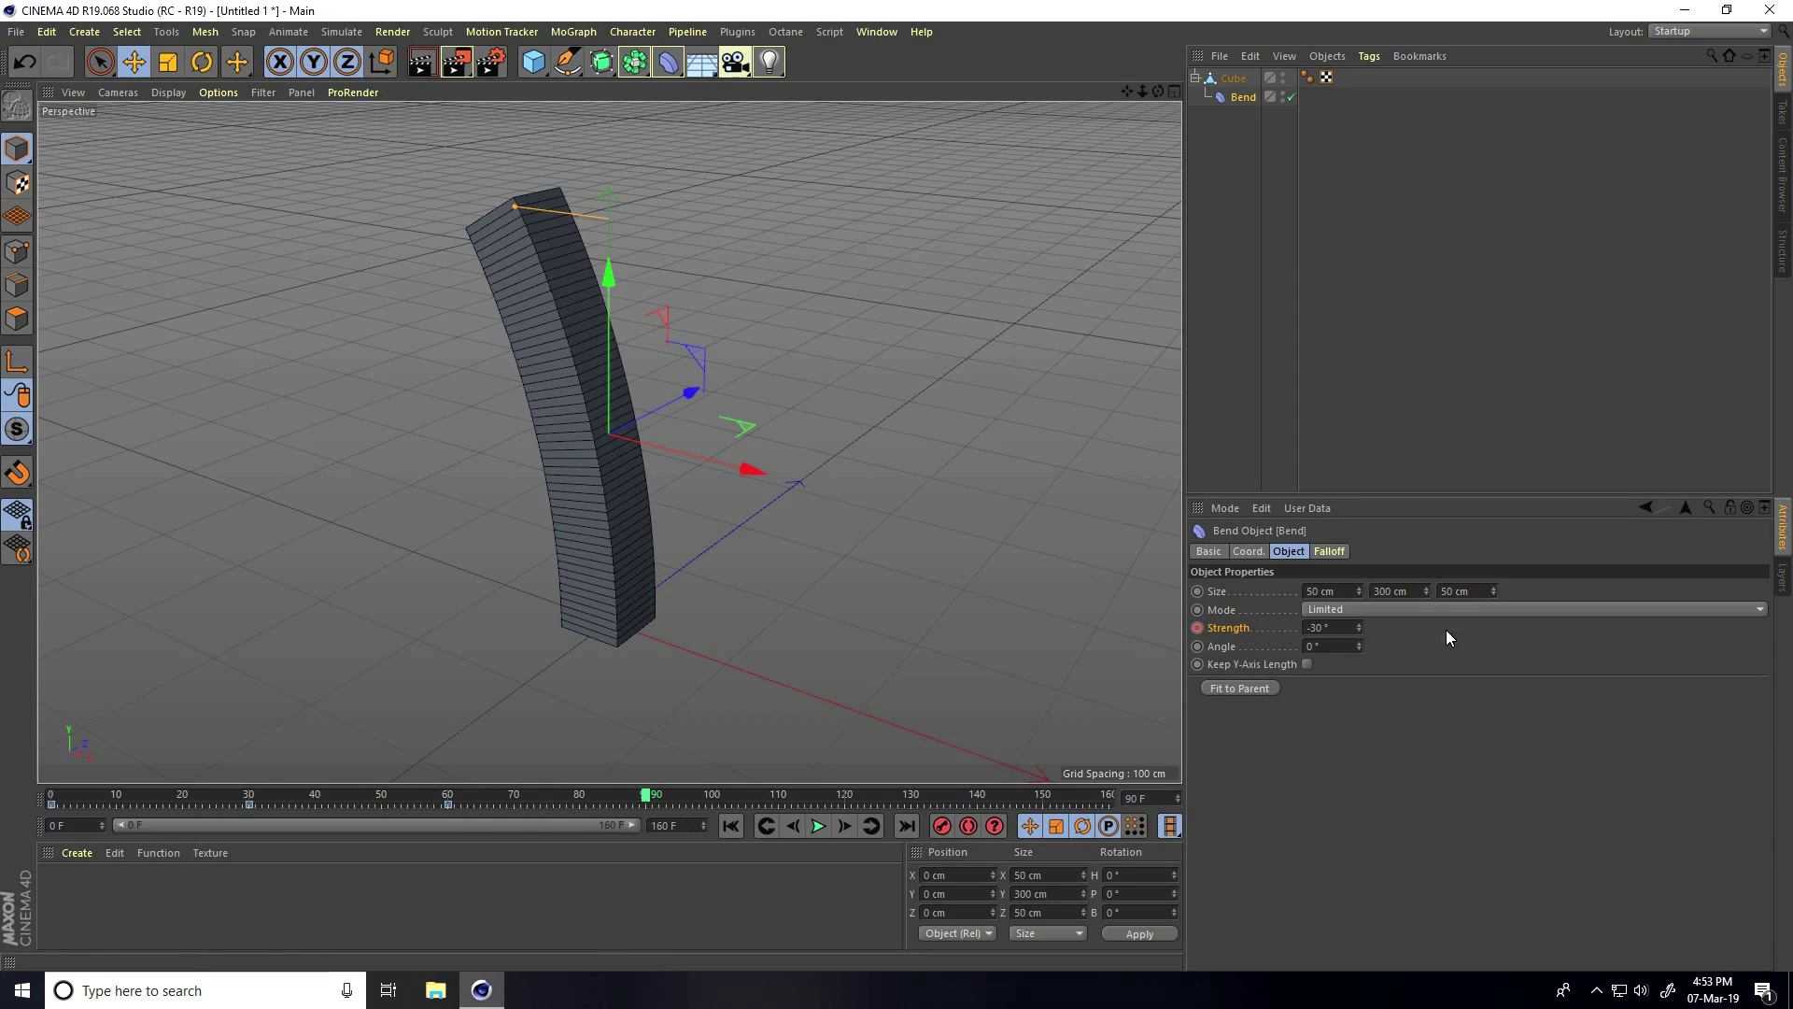
{"action": "double_click", "coordinate": [1326, 627]}
{"action": "type", "text": "0"}
{"action": "key", "text": "Return"}
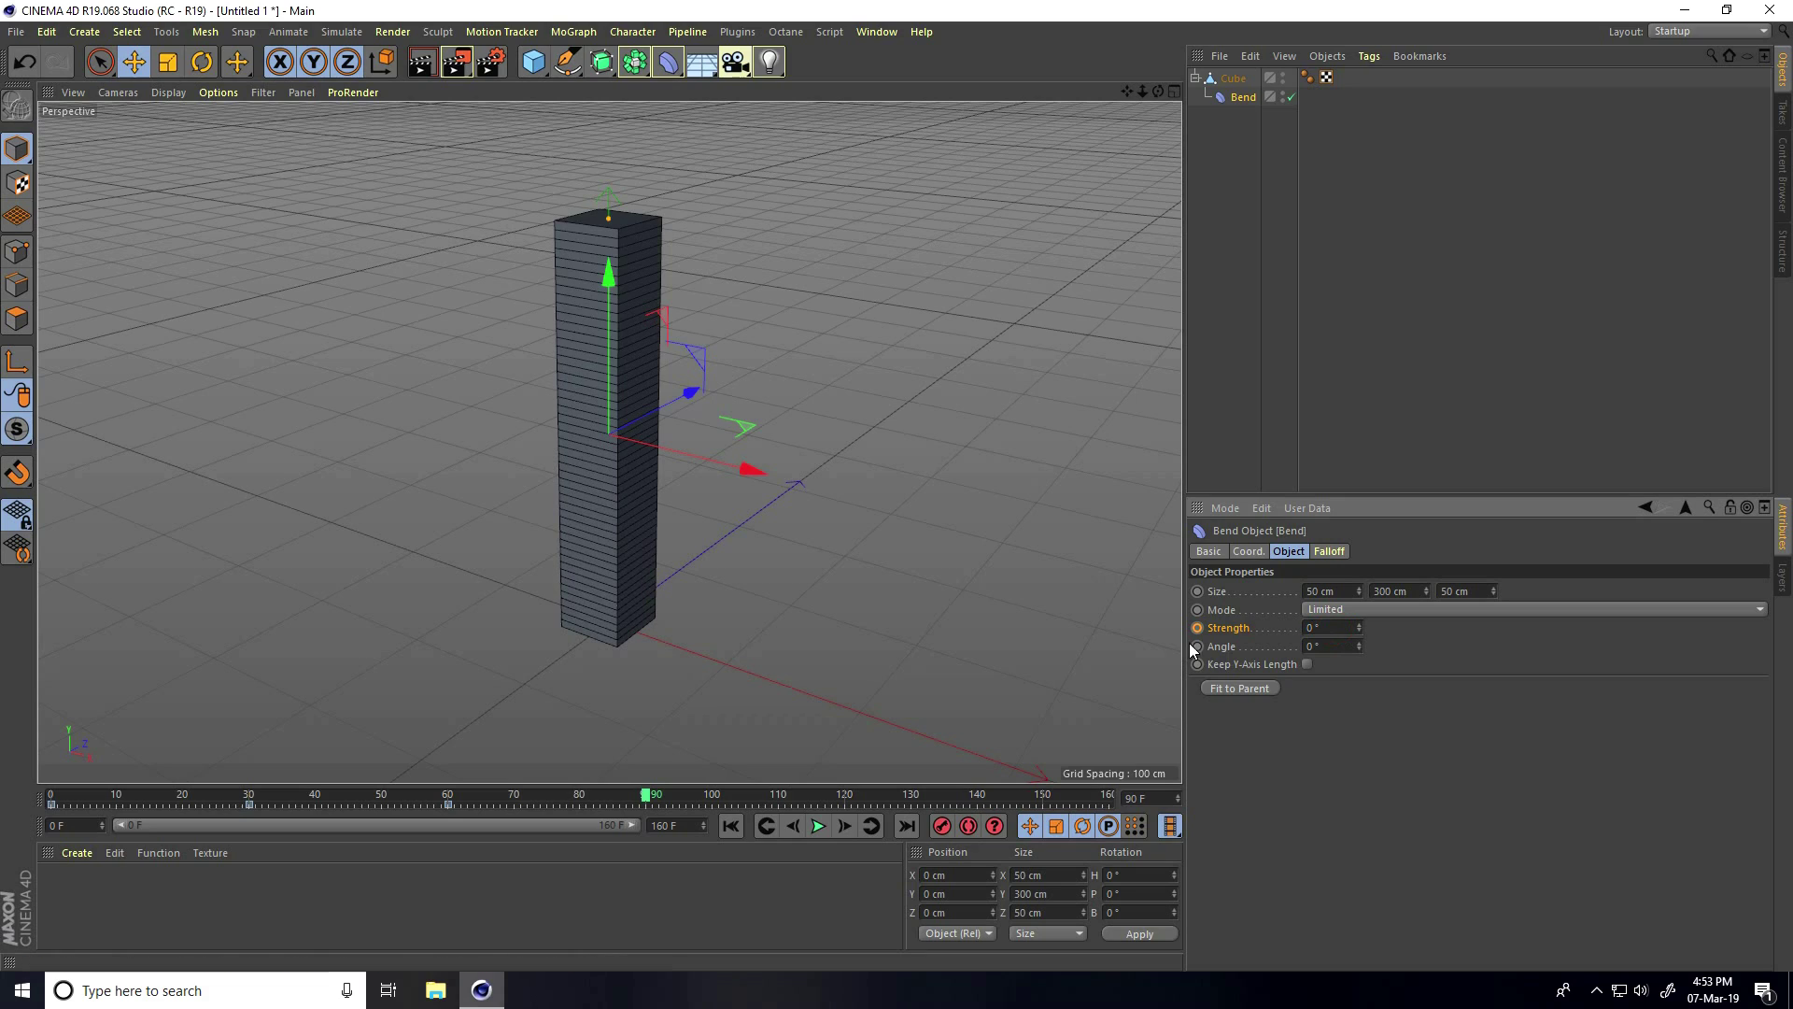
{"action": "left_click", "coordinate": [1196, 627]}
Preview the bending animation a few times and end back at frame 0
{"action": "left_click", "coordinate": [730, 825]}
{"action": "left_click", "coordinate": [819, 826]}
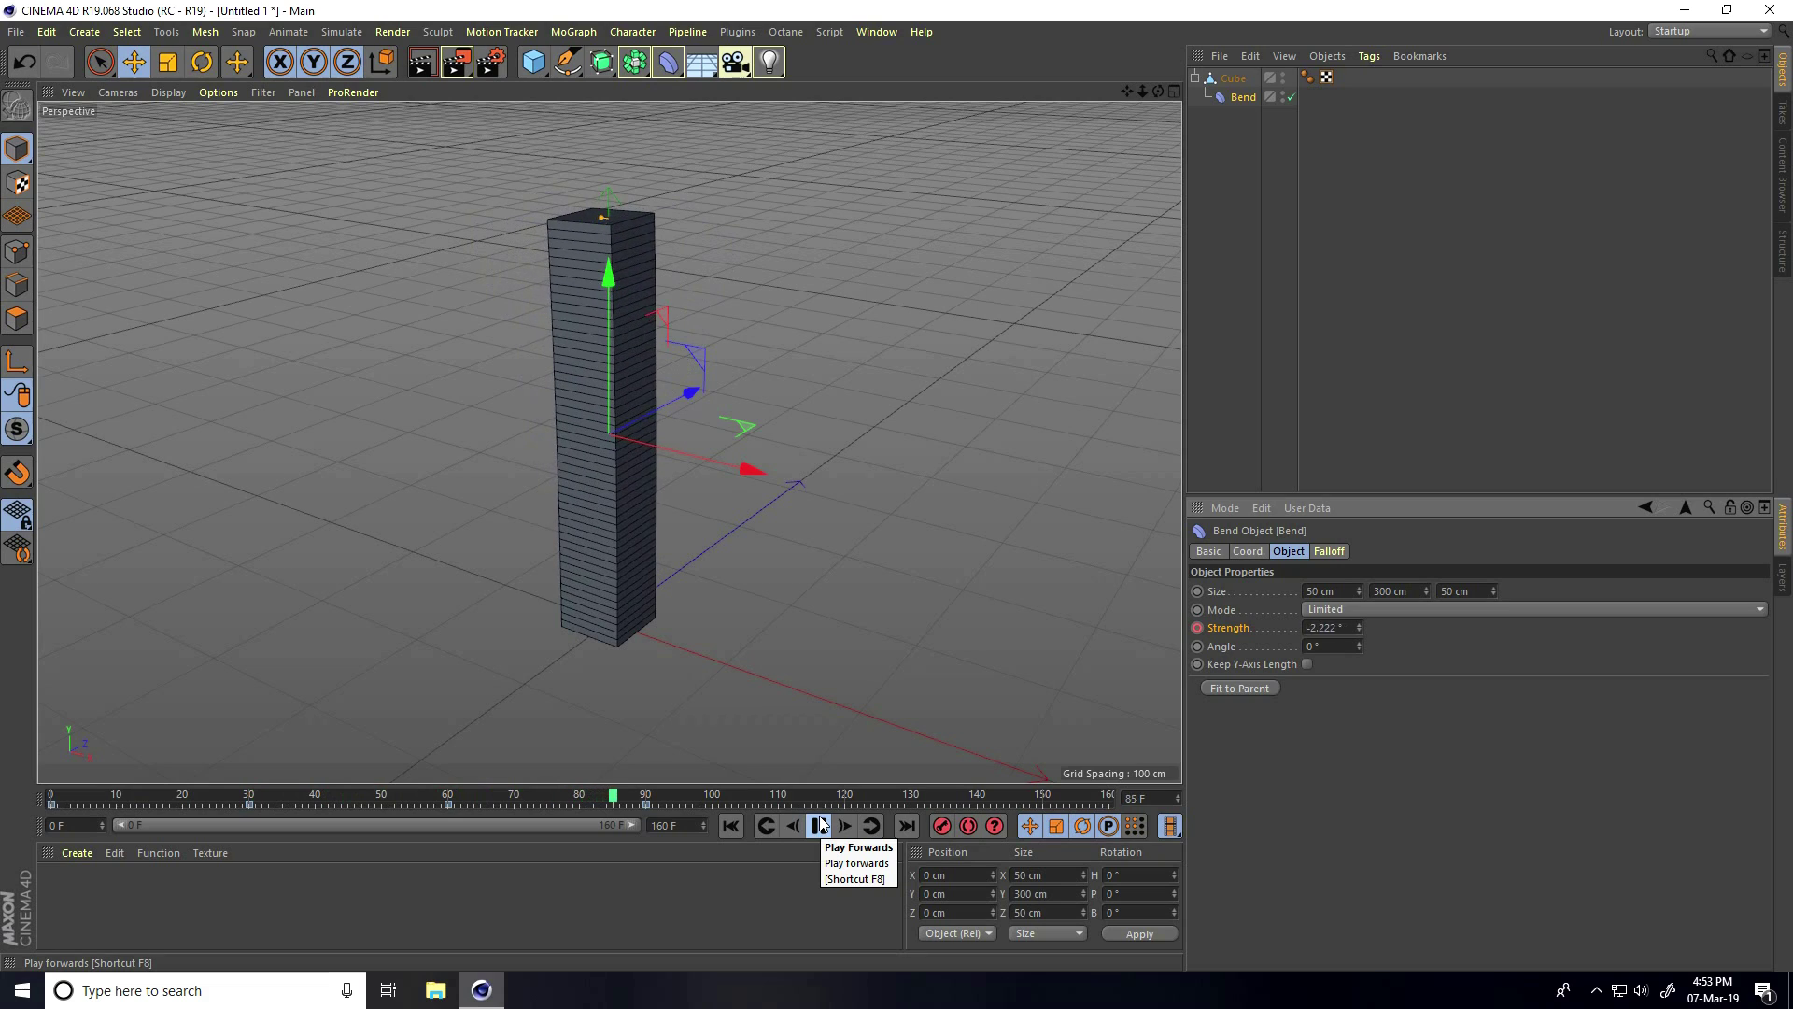
{"action": "left_click", "coordinate": [819, 826]}
{"action": "left_click", "coordinate": [730, 825]}
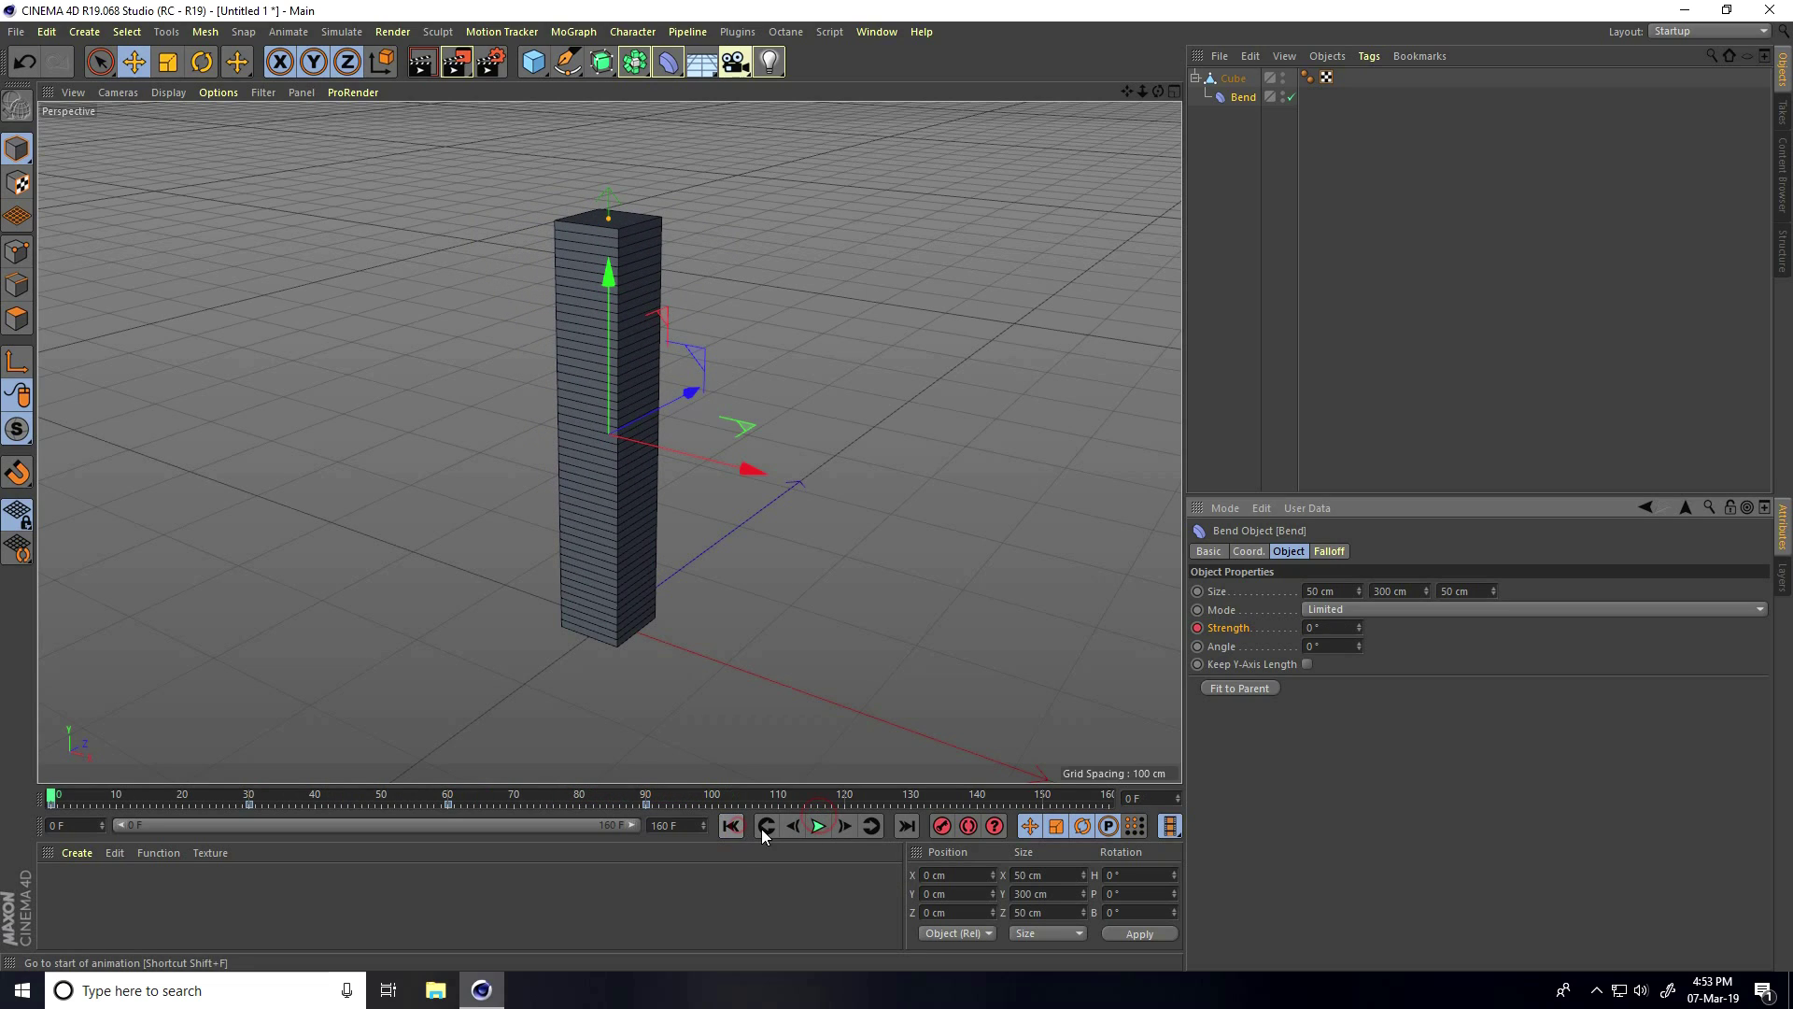
{"action": "left_click", "coordinate": [817, 827]}
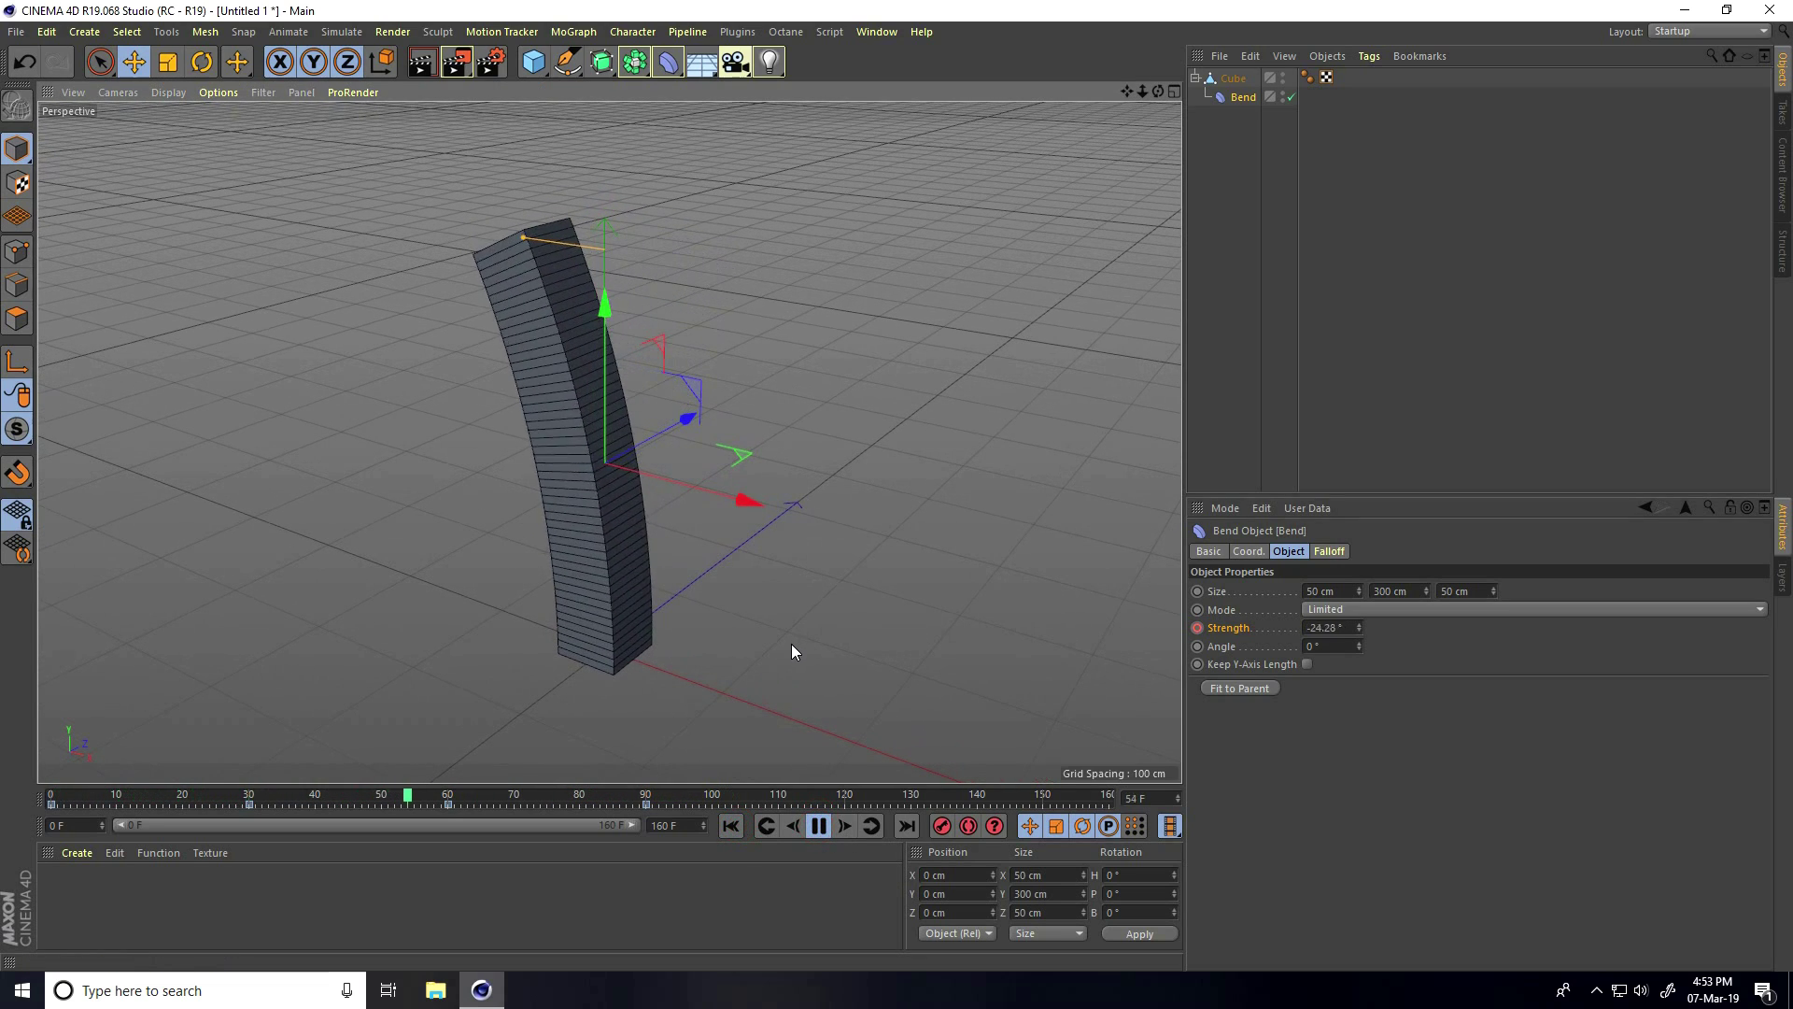
{"action": "left_click", "coordinate": [819, 826]}
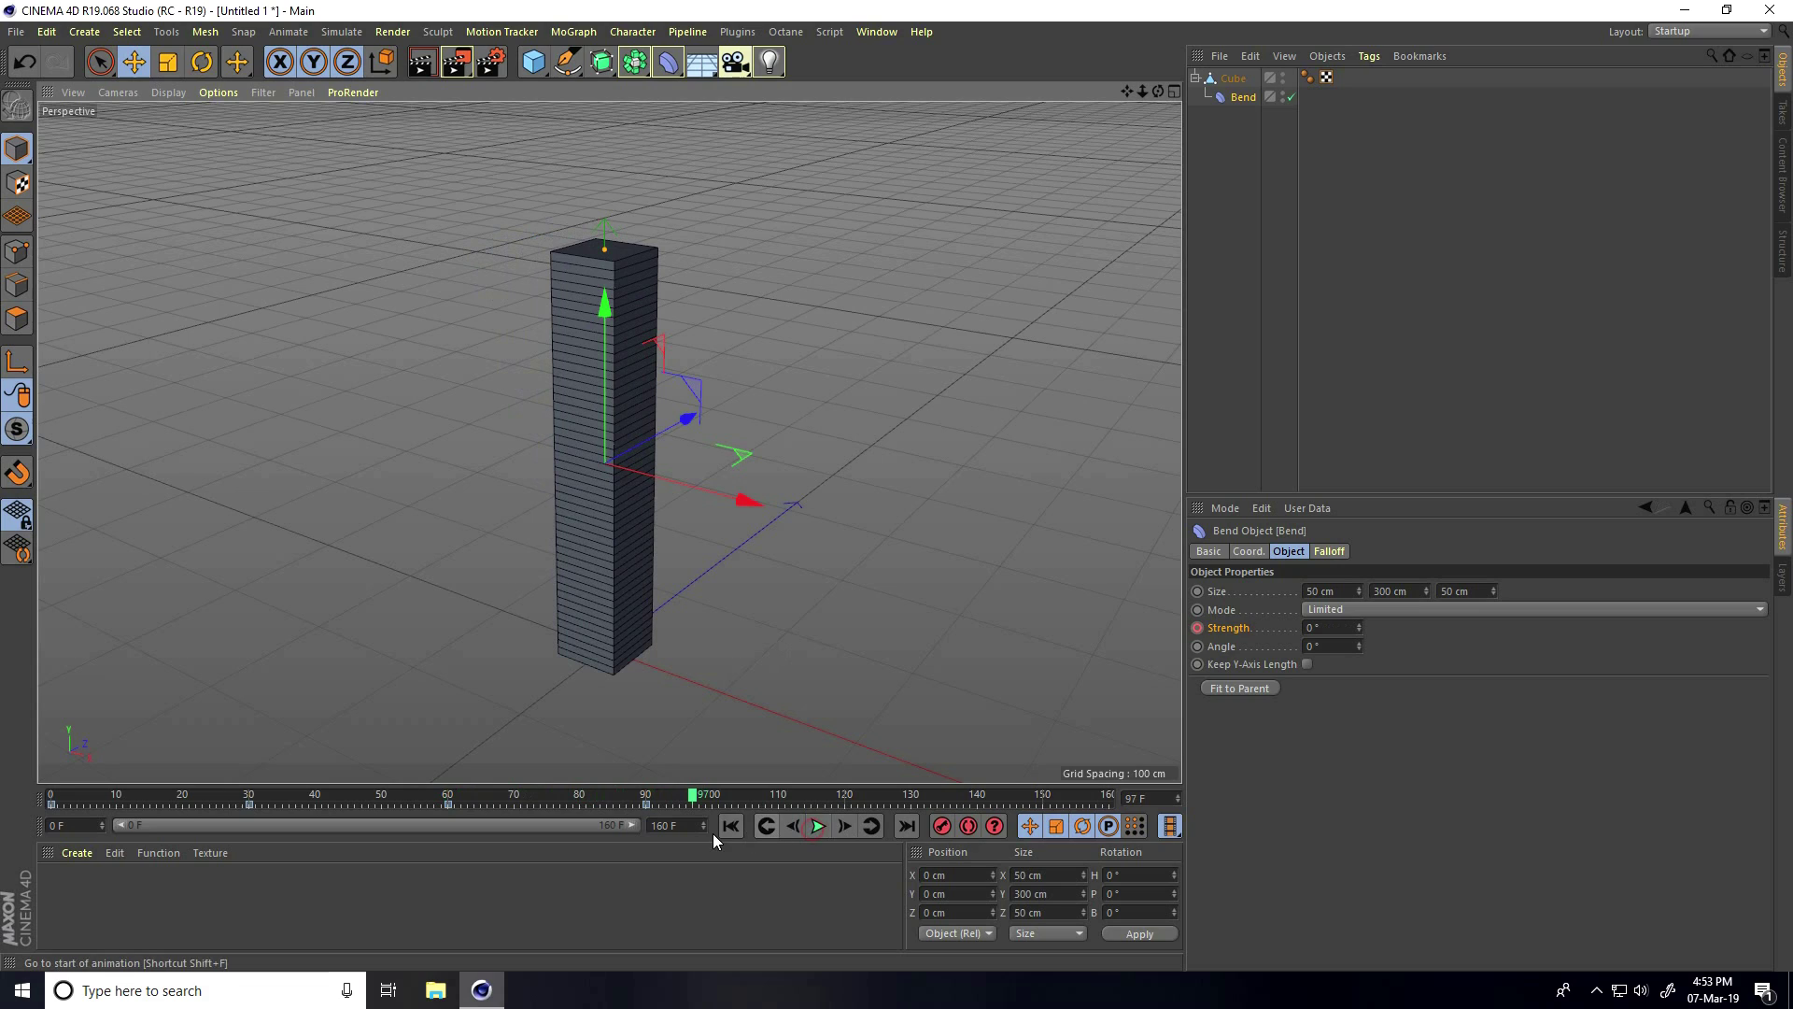
{"action": "left_click", "coordinate": [721, 828]}
{"action": "left_click", "coordinate": [819, 826]}
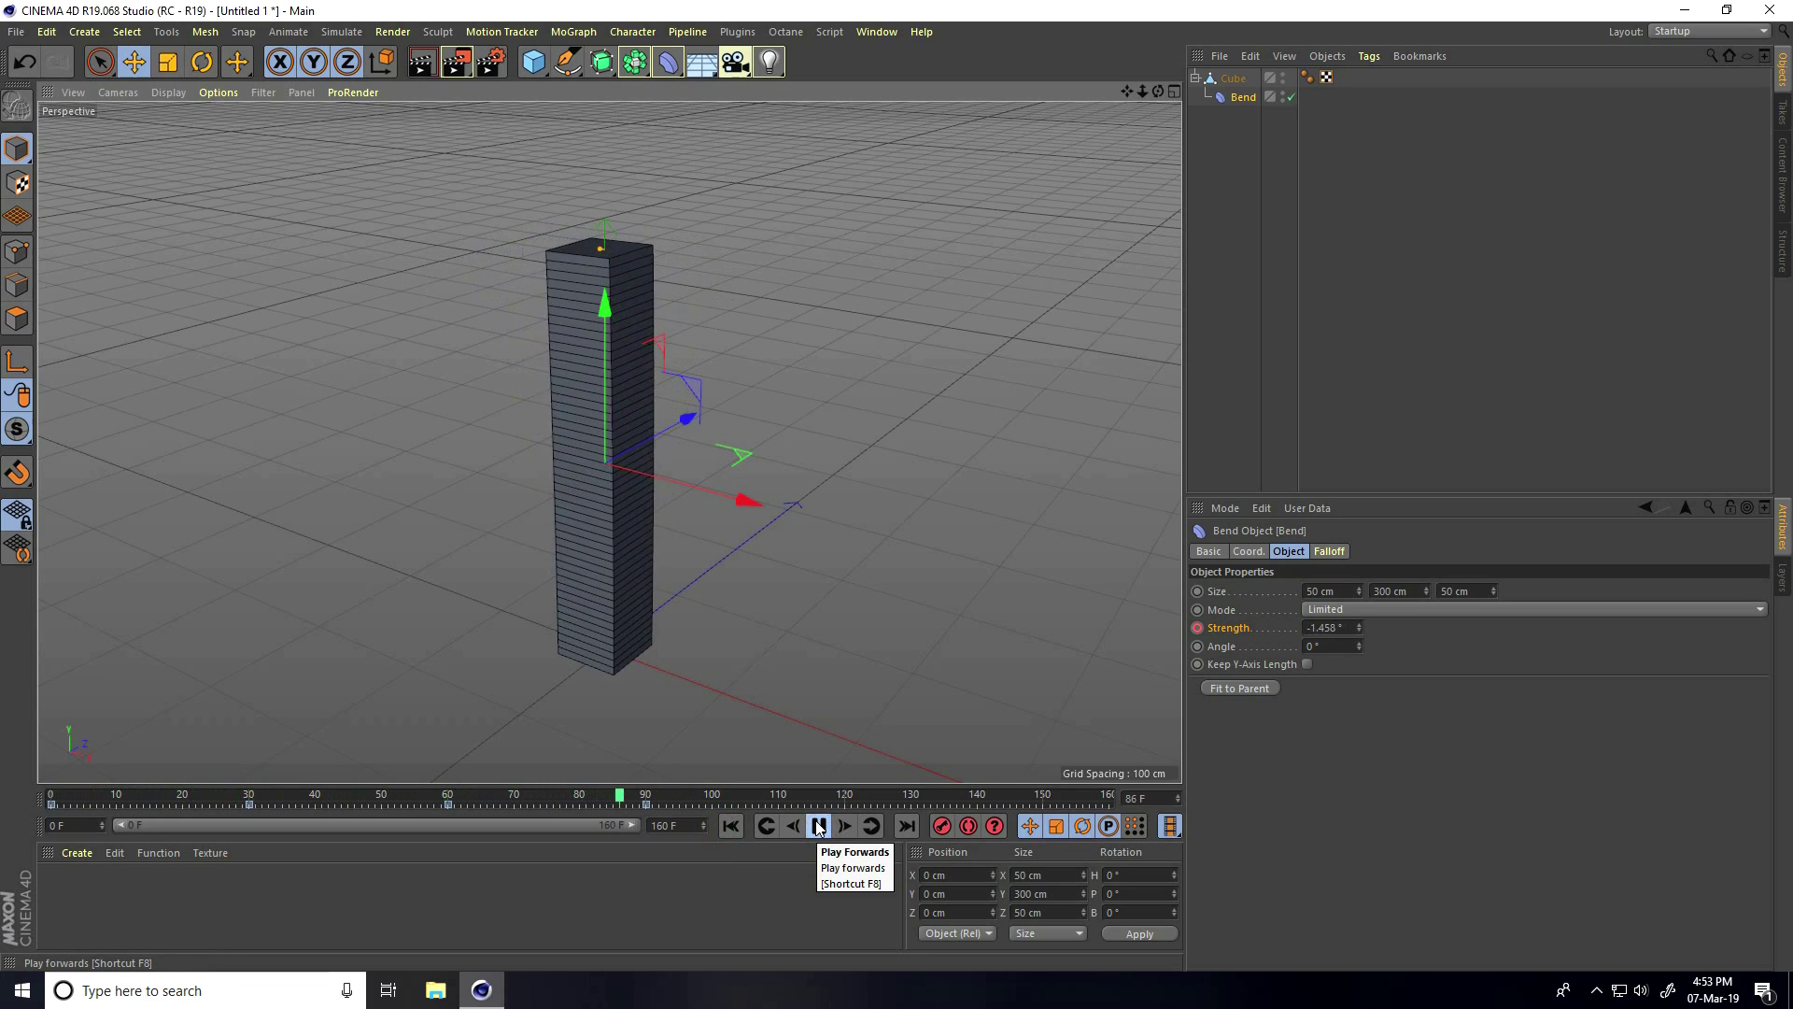
{"action": "left_click", "coordinate": [819, 825]}
{"action": "left_click", "coordinate": [730, 825]}
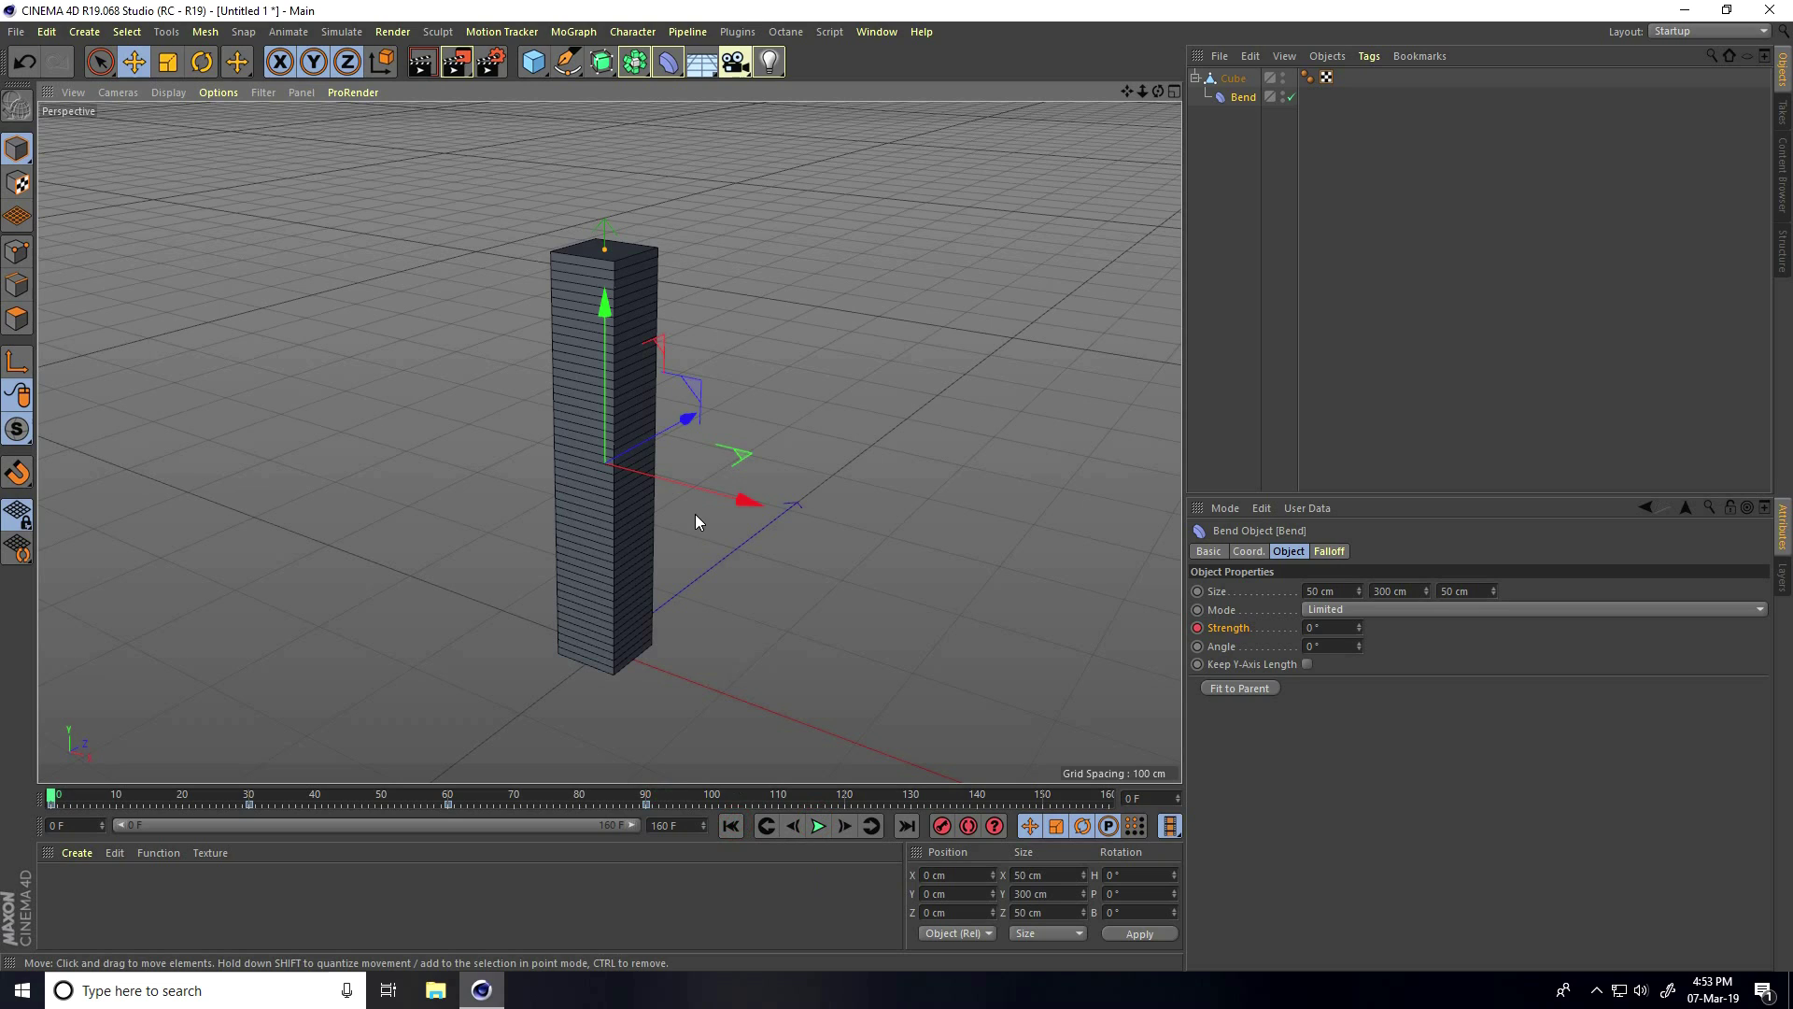
Add a Cloner and place the Cube under it
{"action": "scroll", "coordinate": [695, 520], "scroll_direction": "down", "scroll_amount": 4}
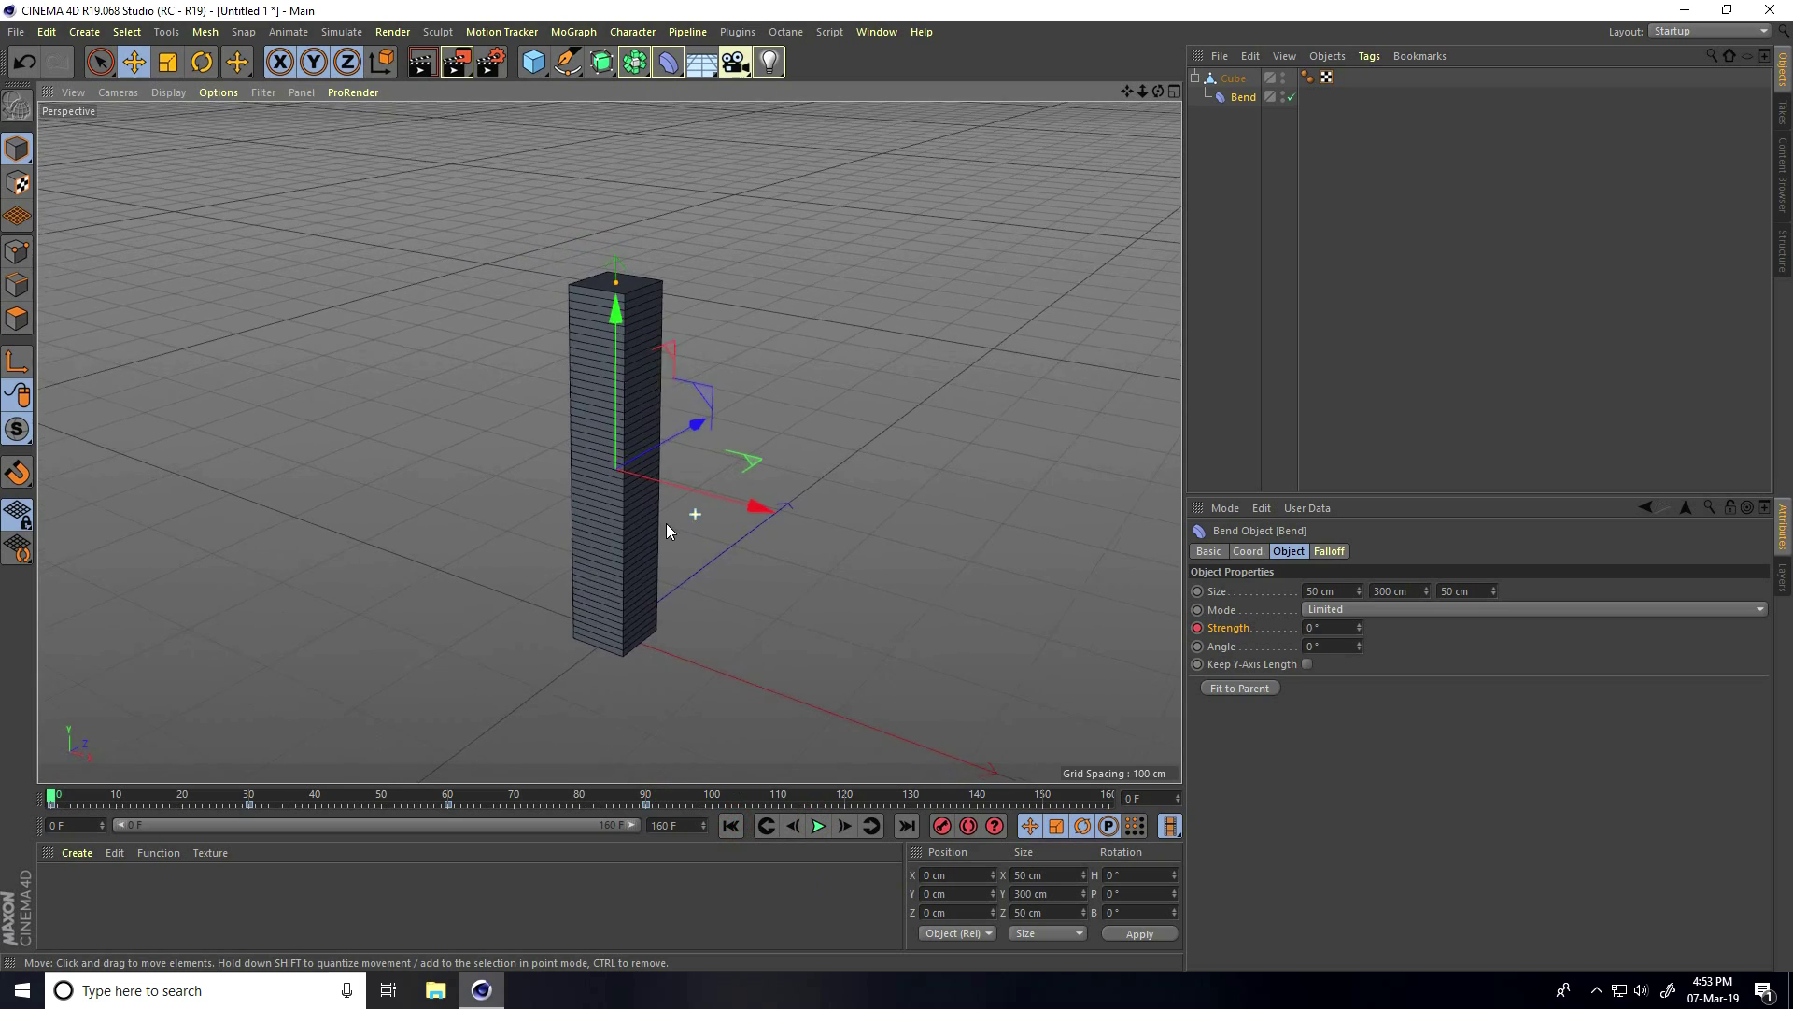
{"action": "left_click", "coordinate": [573, 31]}
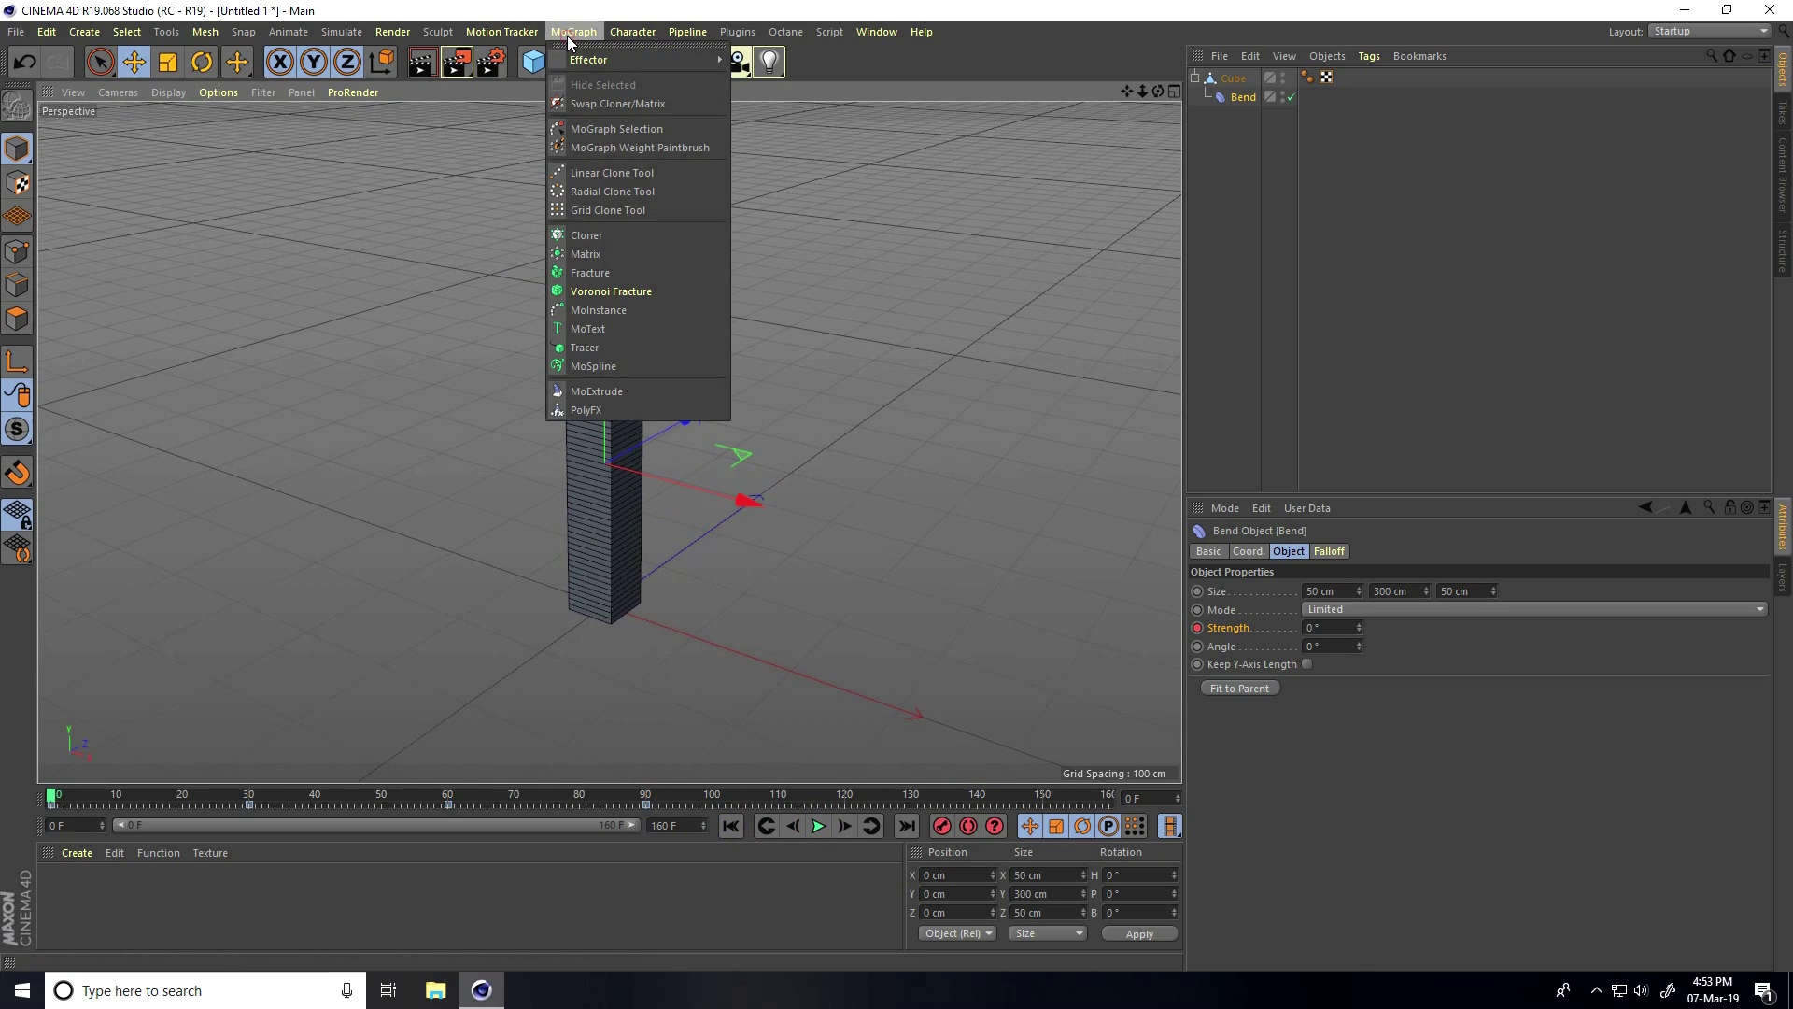
{"action": "left_click", "coordinate": [589, 236]}
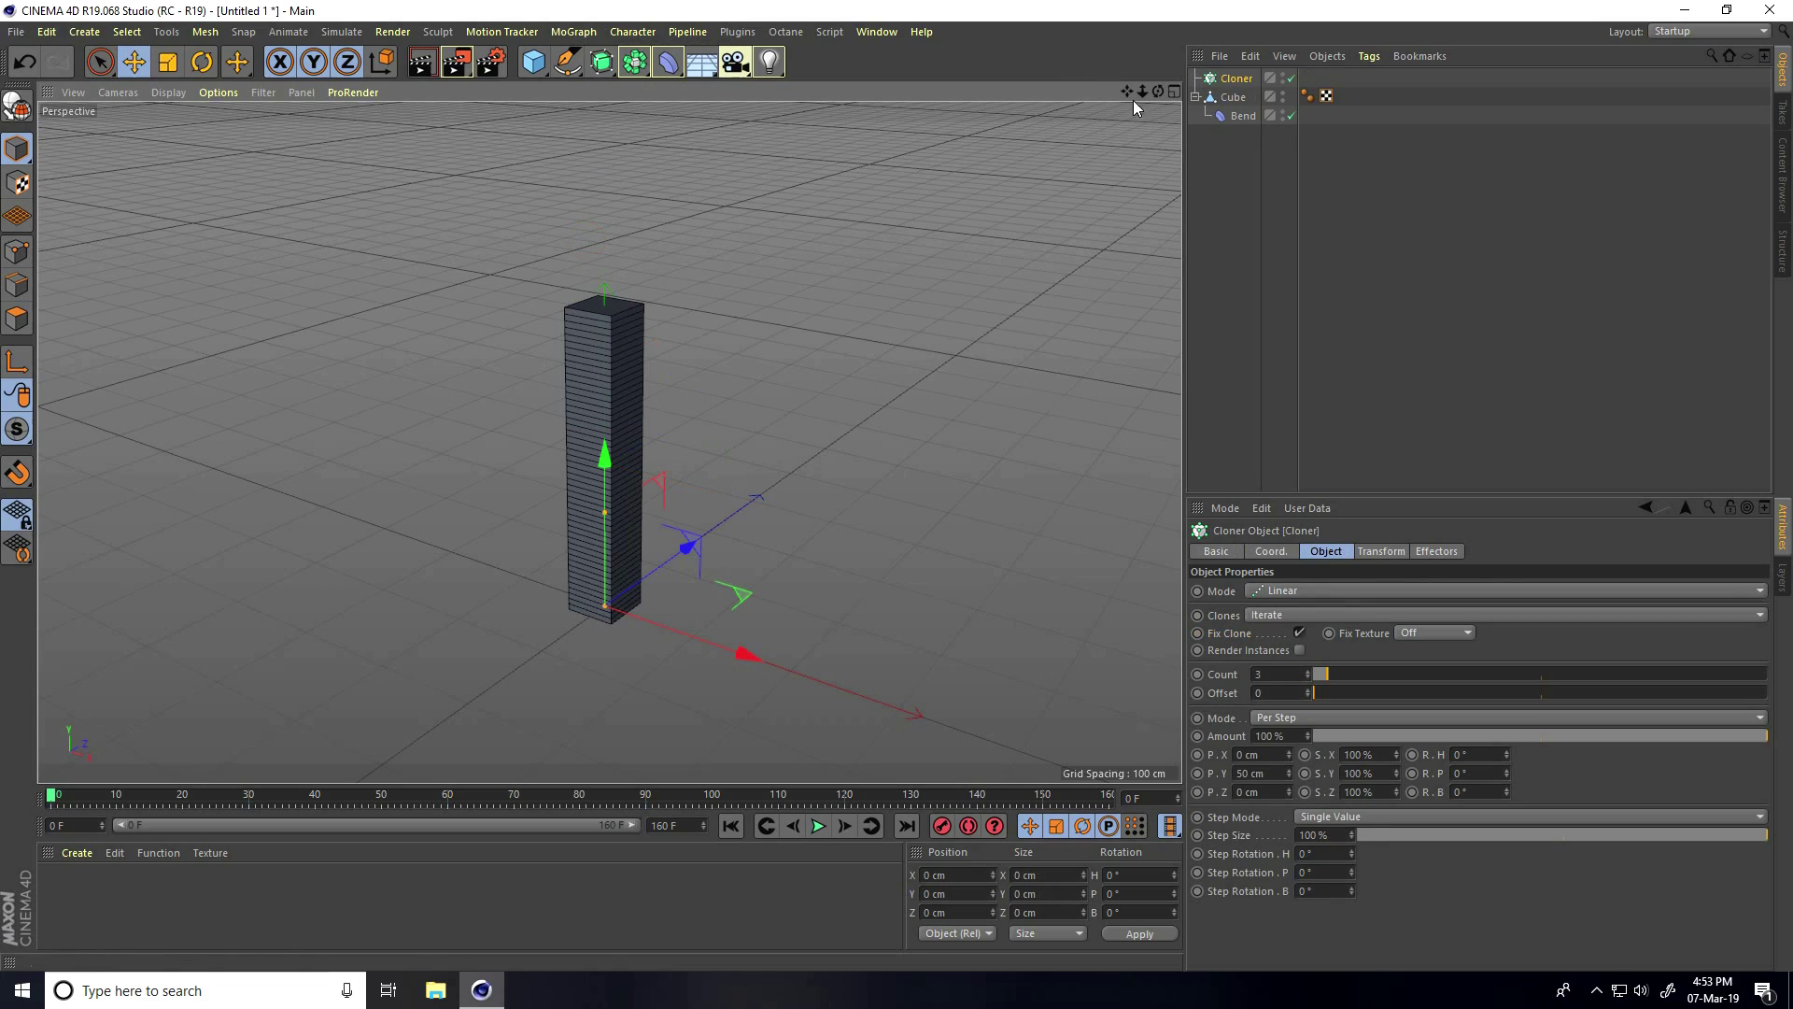
{"action": "left_click", "coordinate": [1235, 97]}
{"action": "left_click_drag", "start_coordinate": [1251, 106], "coordinate": [1238, 84]}
{"action": "left_click", "coordinate": [1235, 79]}
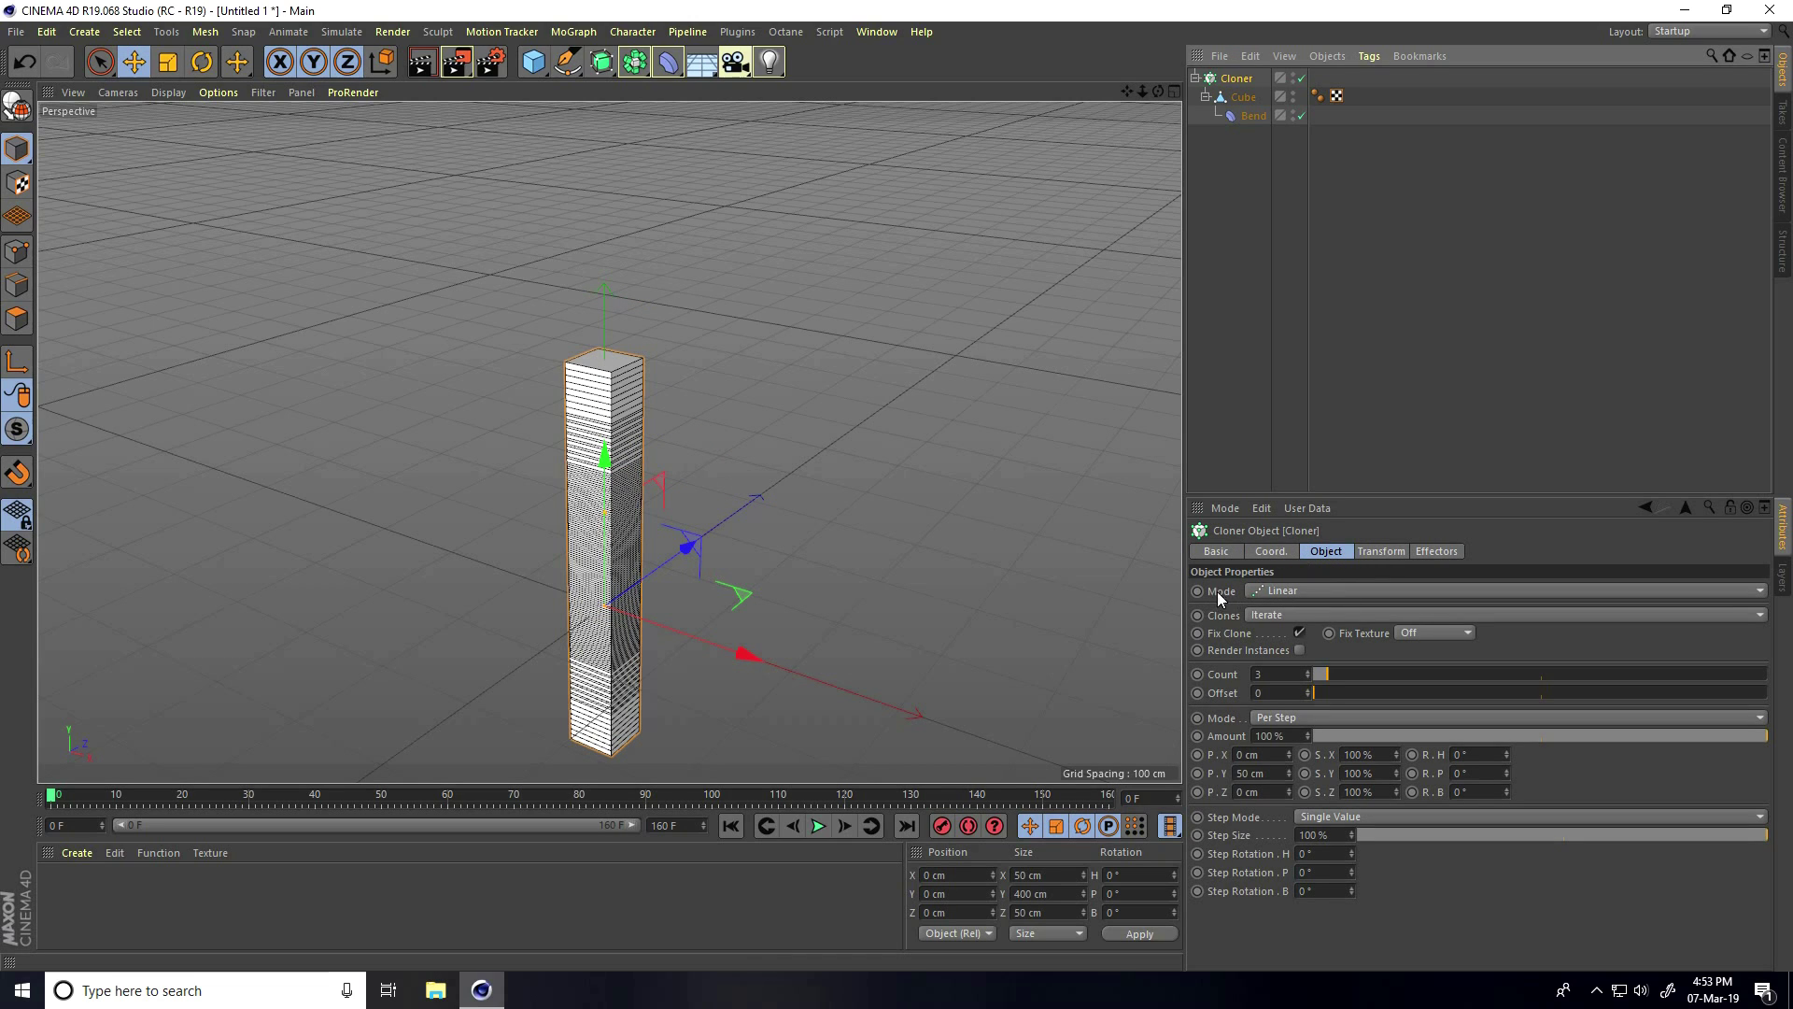
Set the Cloner to Grid Array with Y count 1 and Per-Step spacing
{"action": "left_click", "coordinate": [1324, 589]}
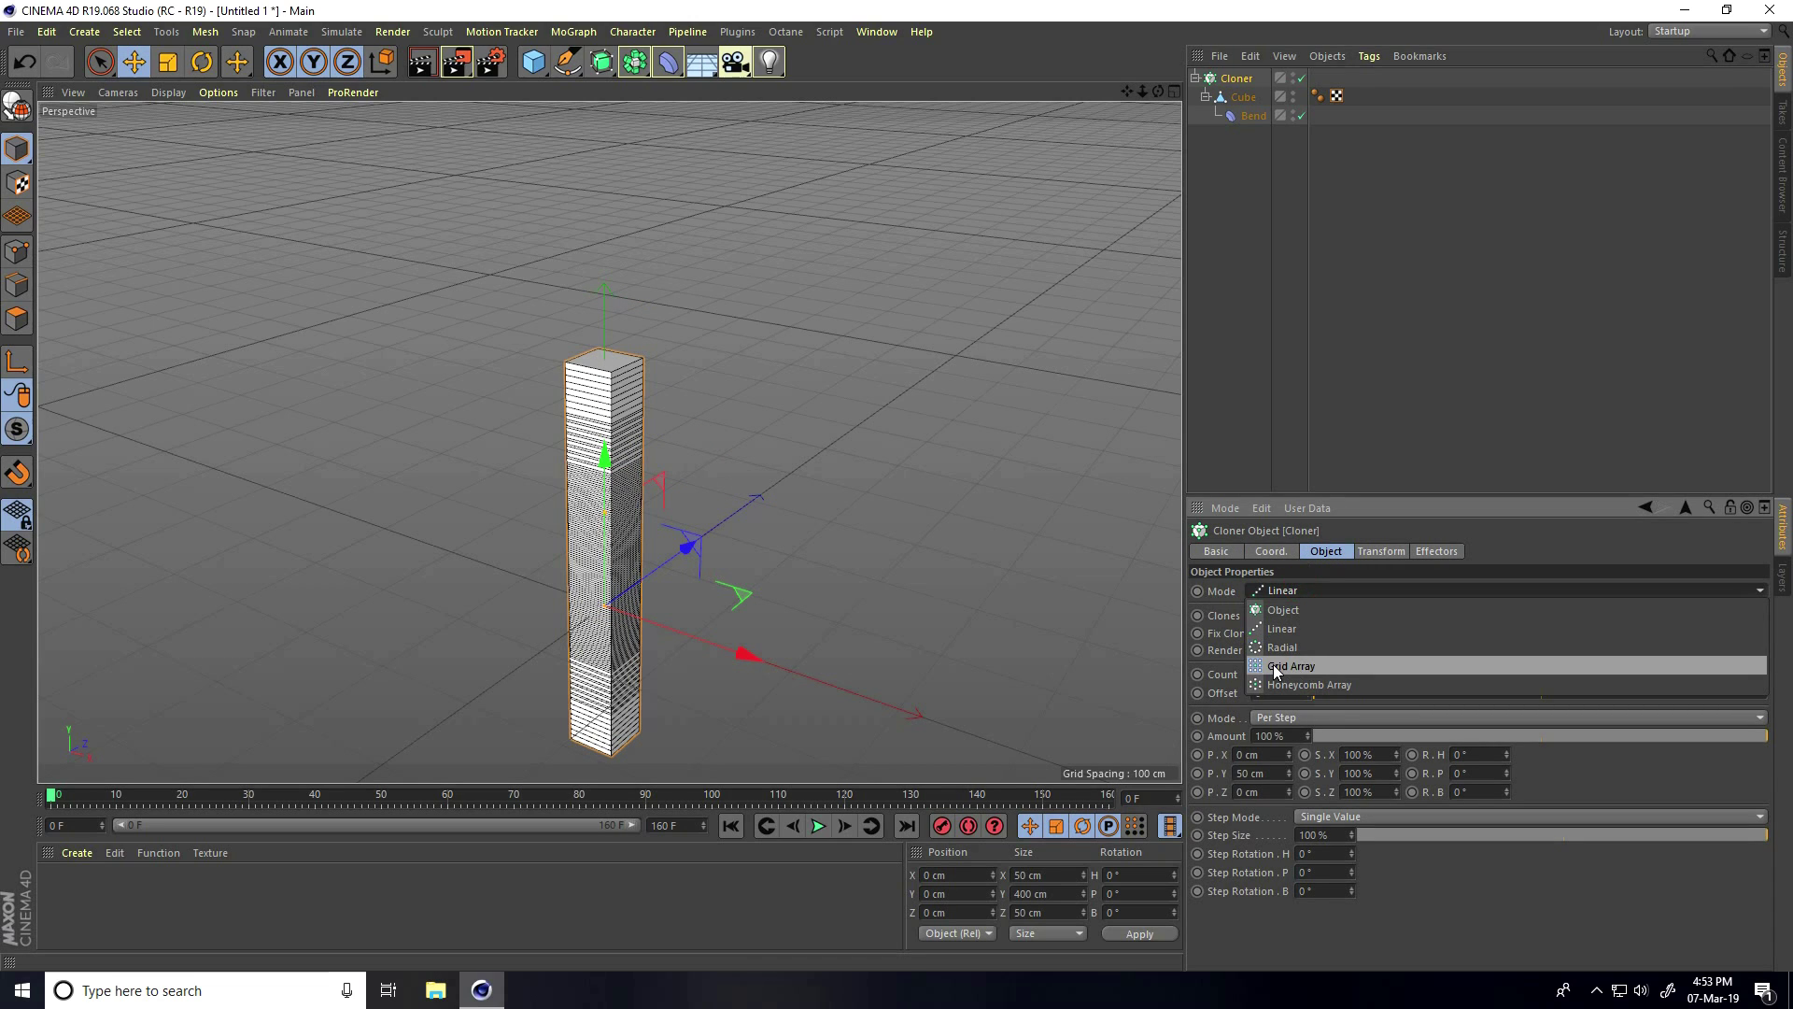
{"action": "left_click", "coordinate": [1342, 665]}
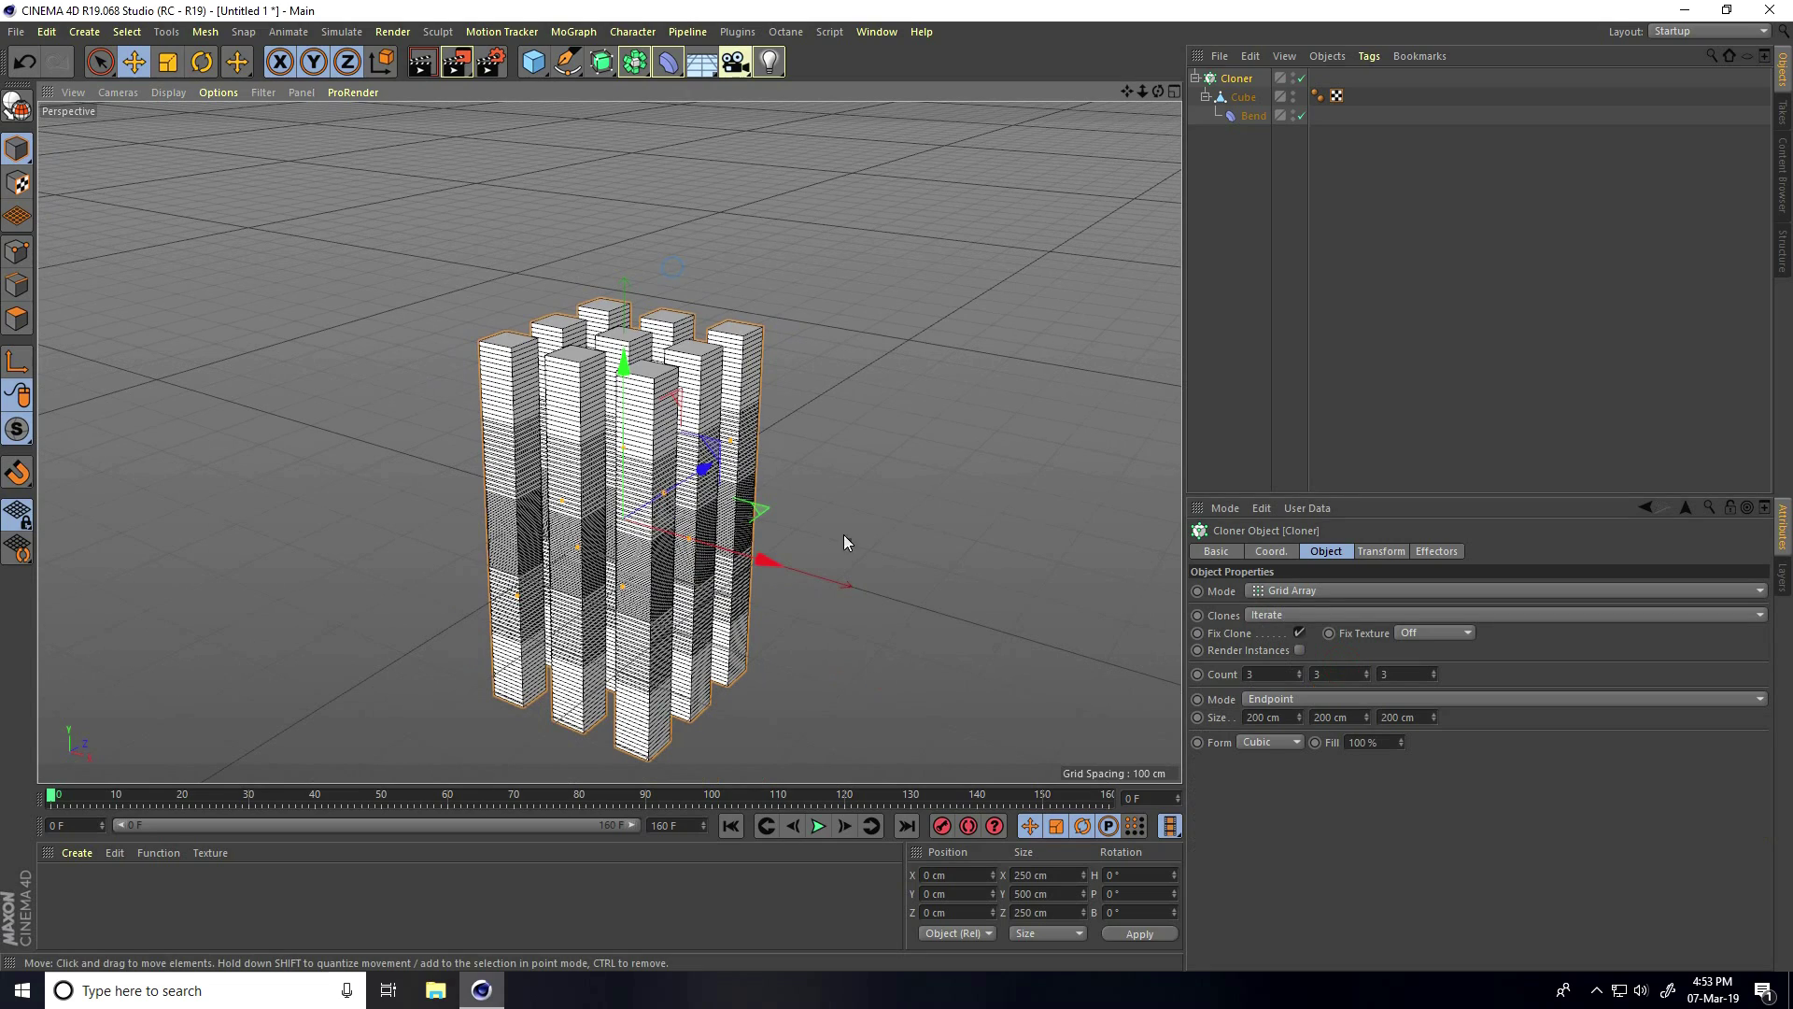
{"action": "left_click", "coordinate": [1334, 674]}
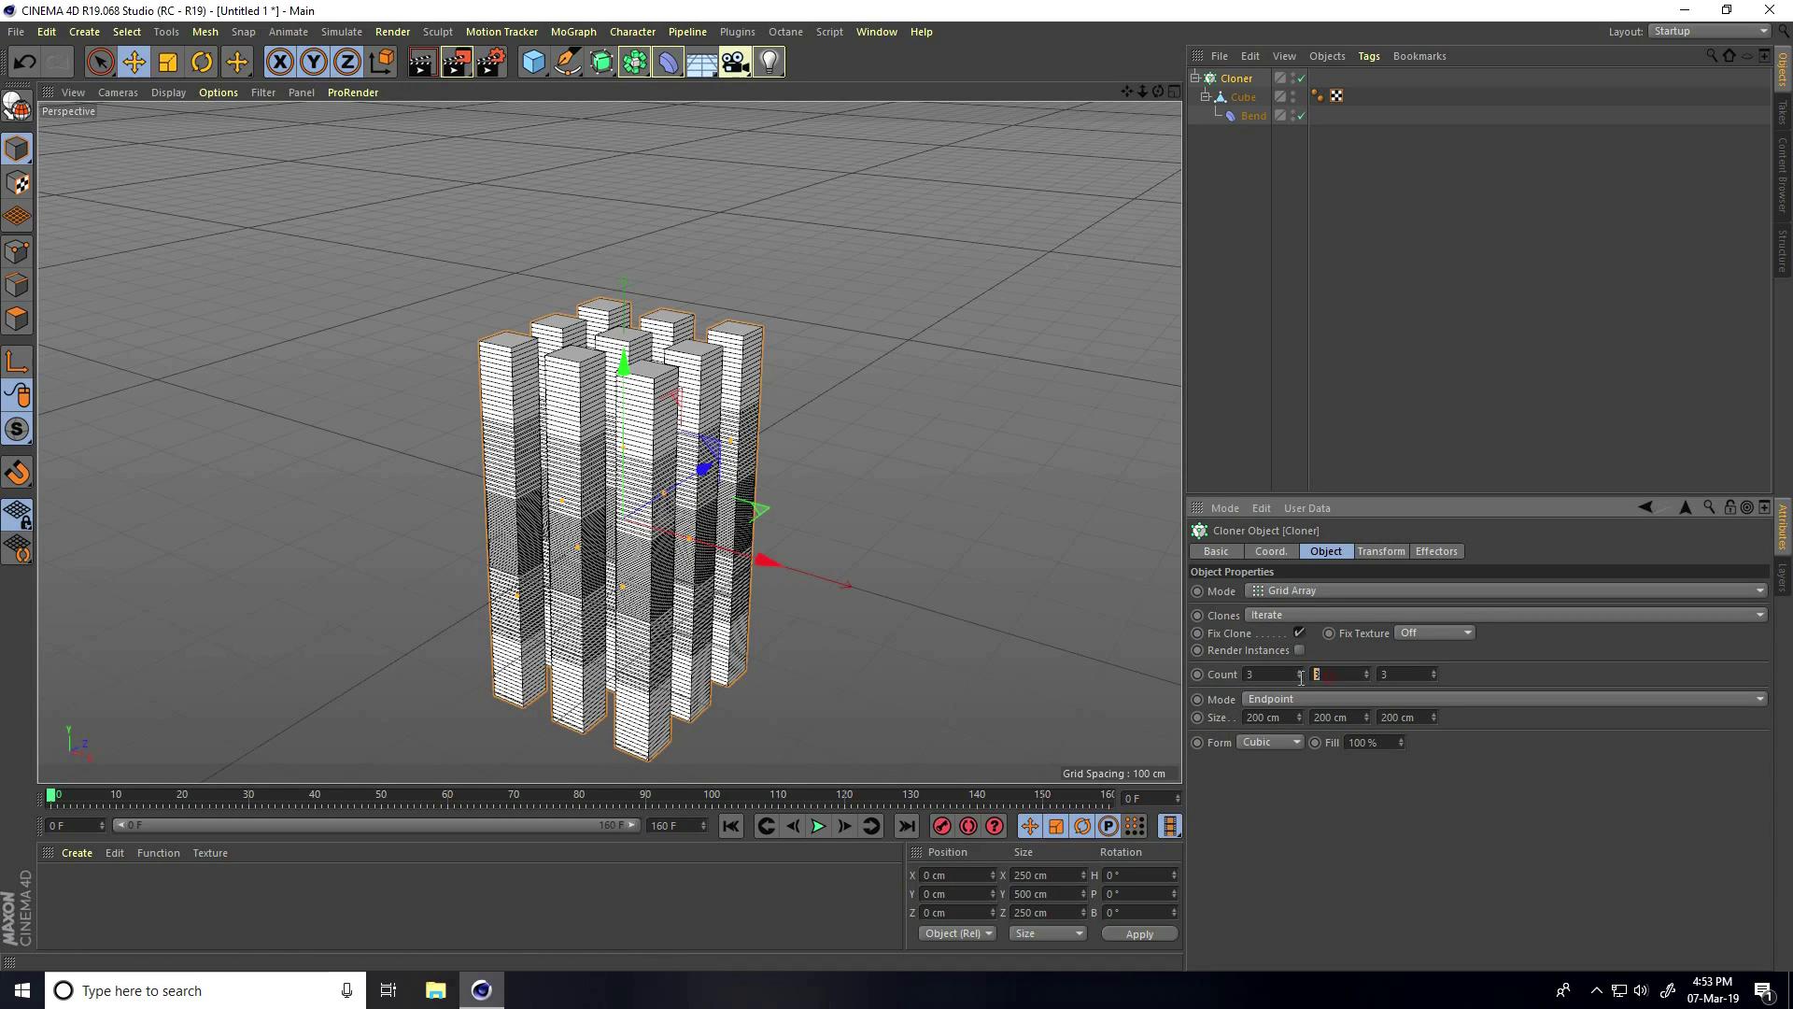
{"action": "type", "text": "1"}
{"action": "key", "text": "Return"}
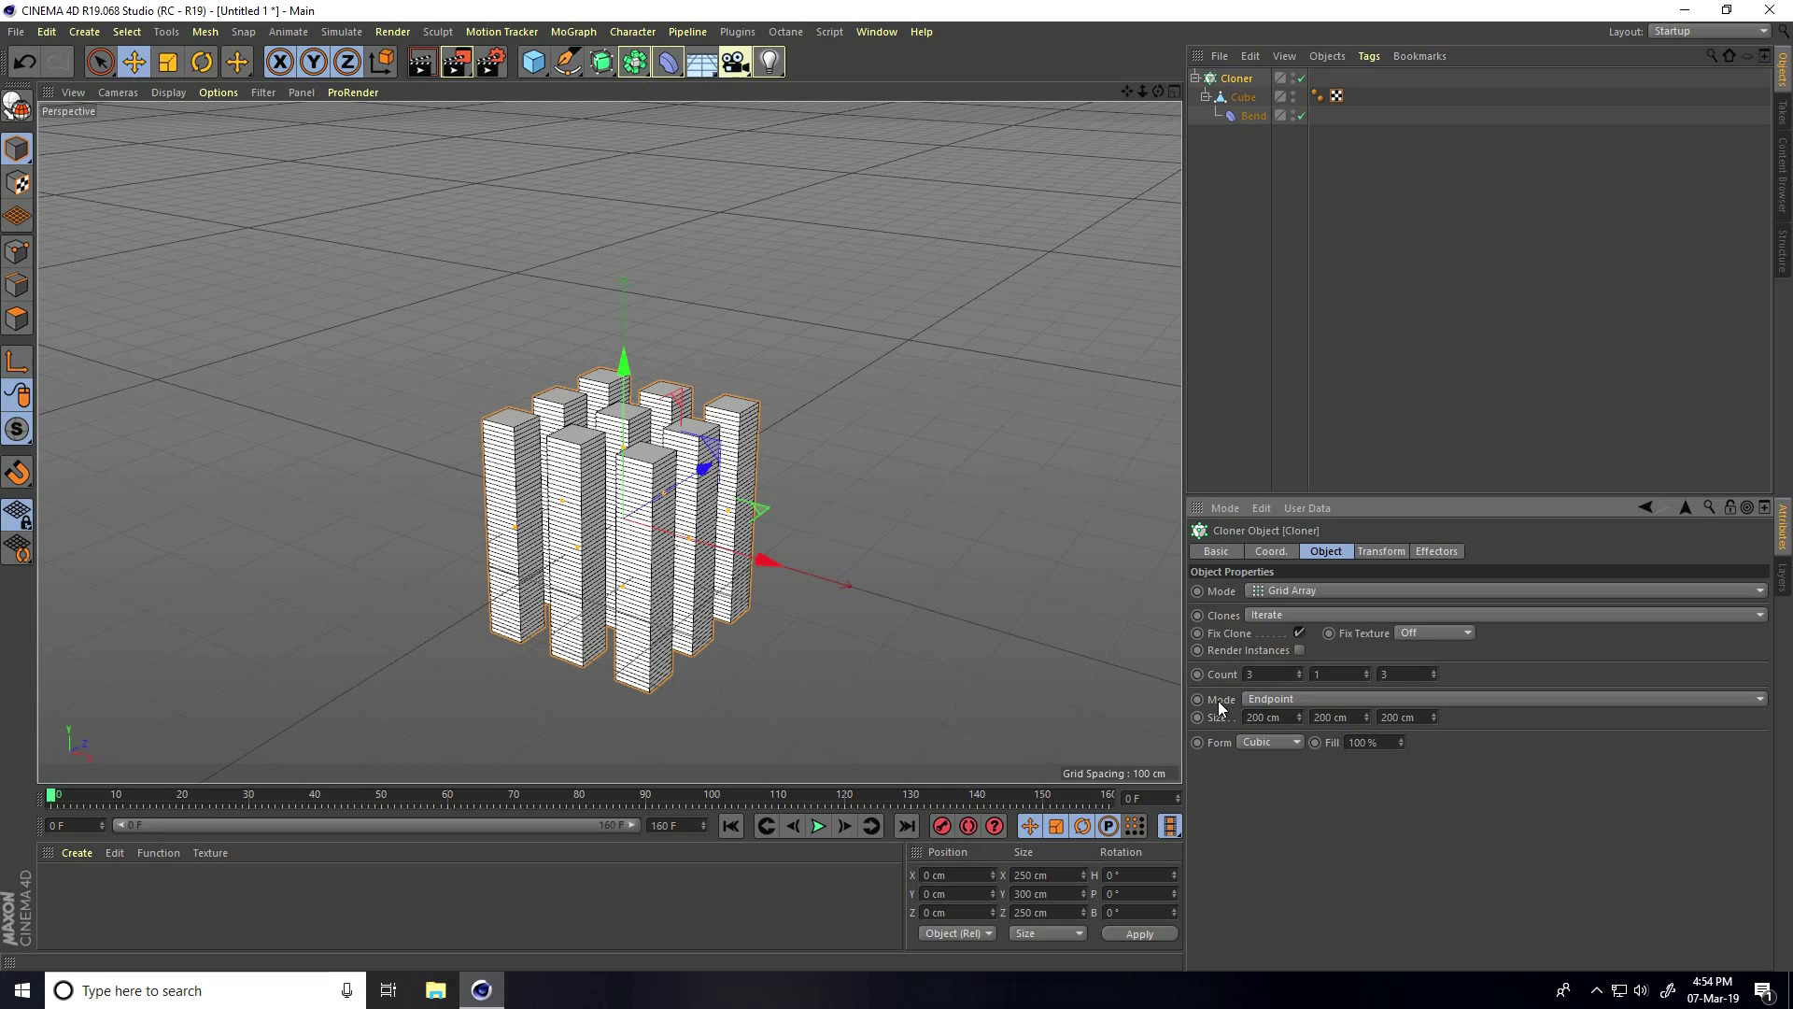
{"action": "left_click", "coordinate": [1268, 699]}
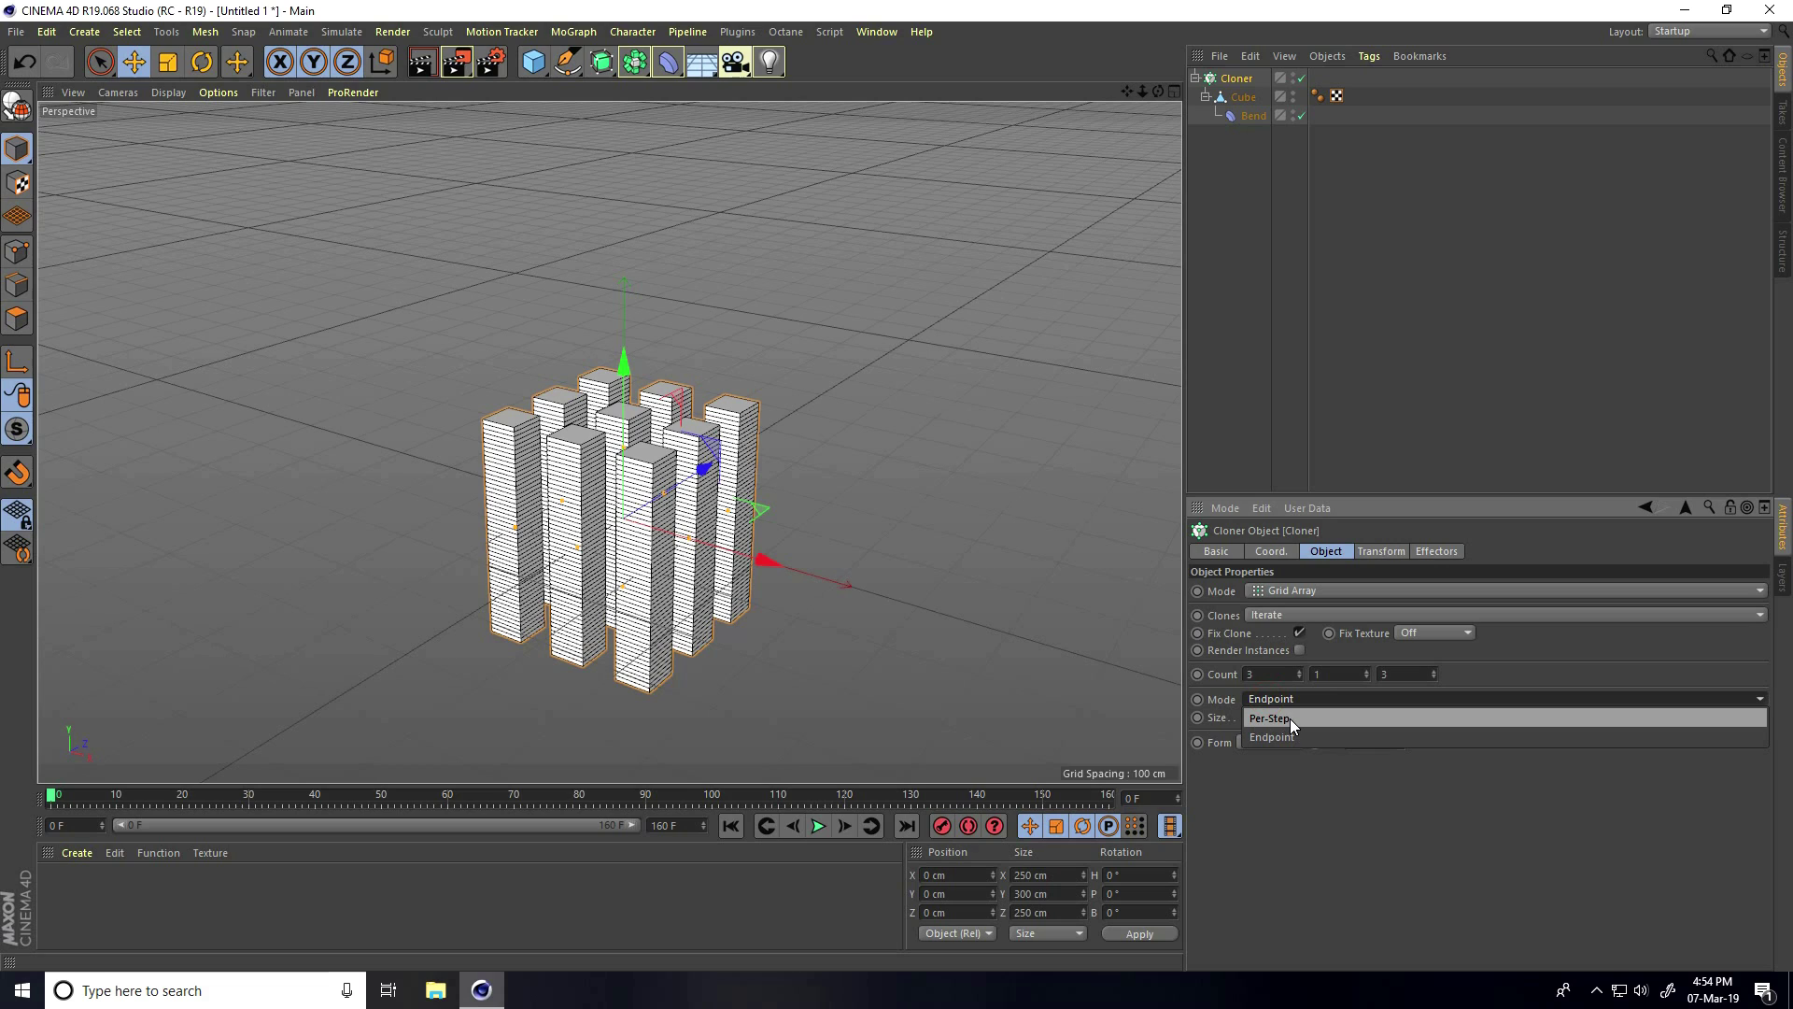
{"action": "left_click", "coordinate": [1290, 719]}
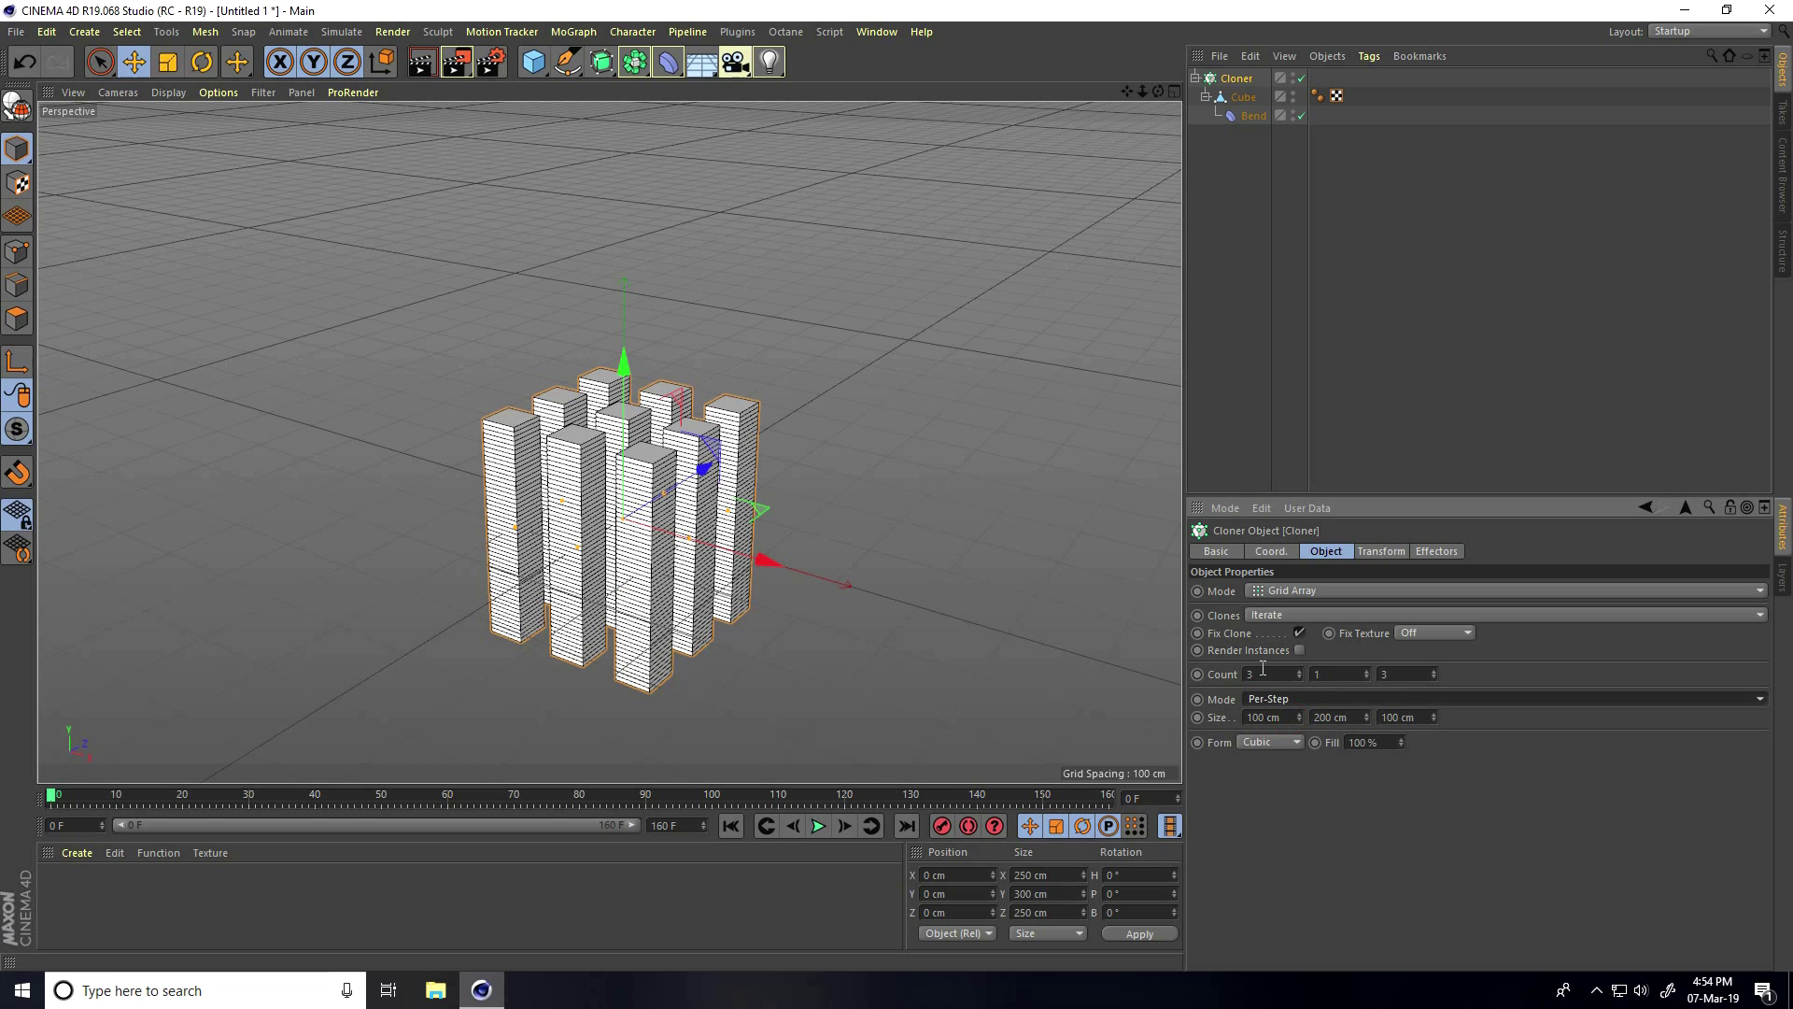
Set the grid to 10 columns across and 10 rows deep, viewed from above
{"action": "left_click_drag", "start_coordinate": [1299, 673], "coordinate": [1297, 683]}
{"action": "middle_click_drag", "start_coordinate": [1111, 690], "coordinate": [999, 611], "text": "alt"}
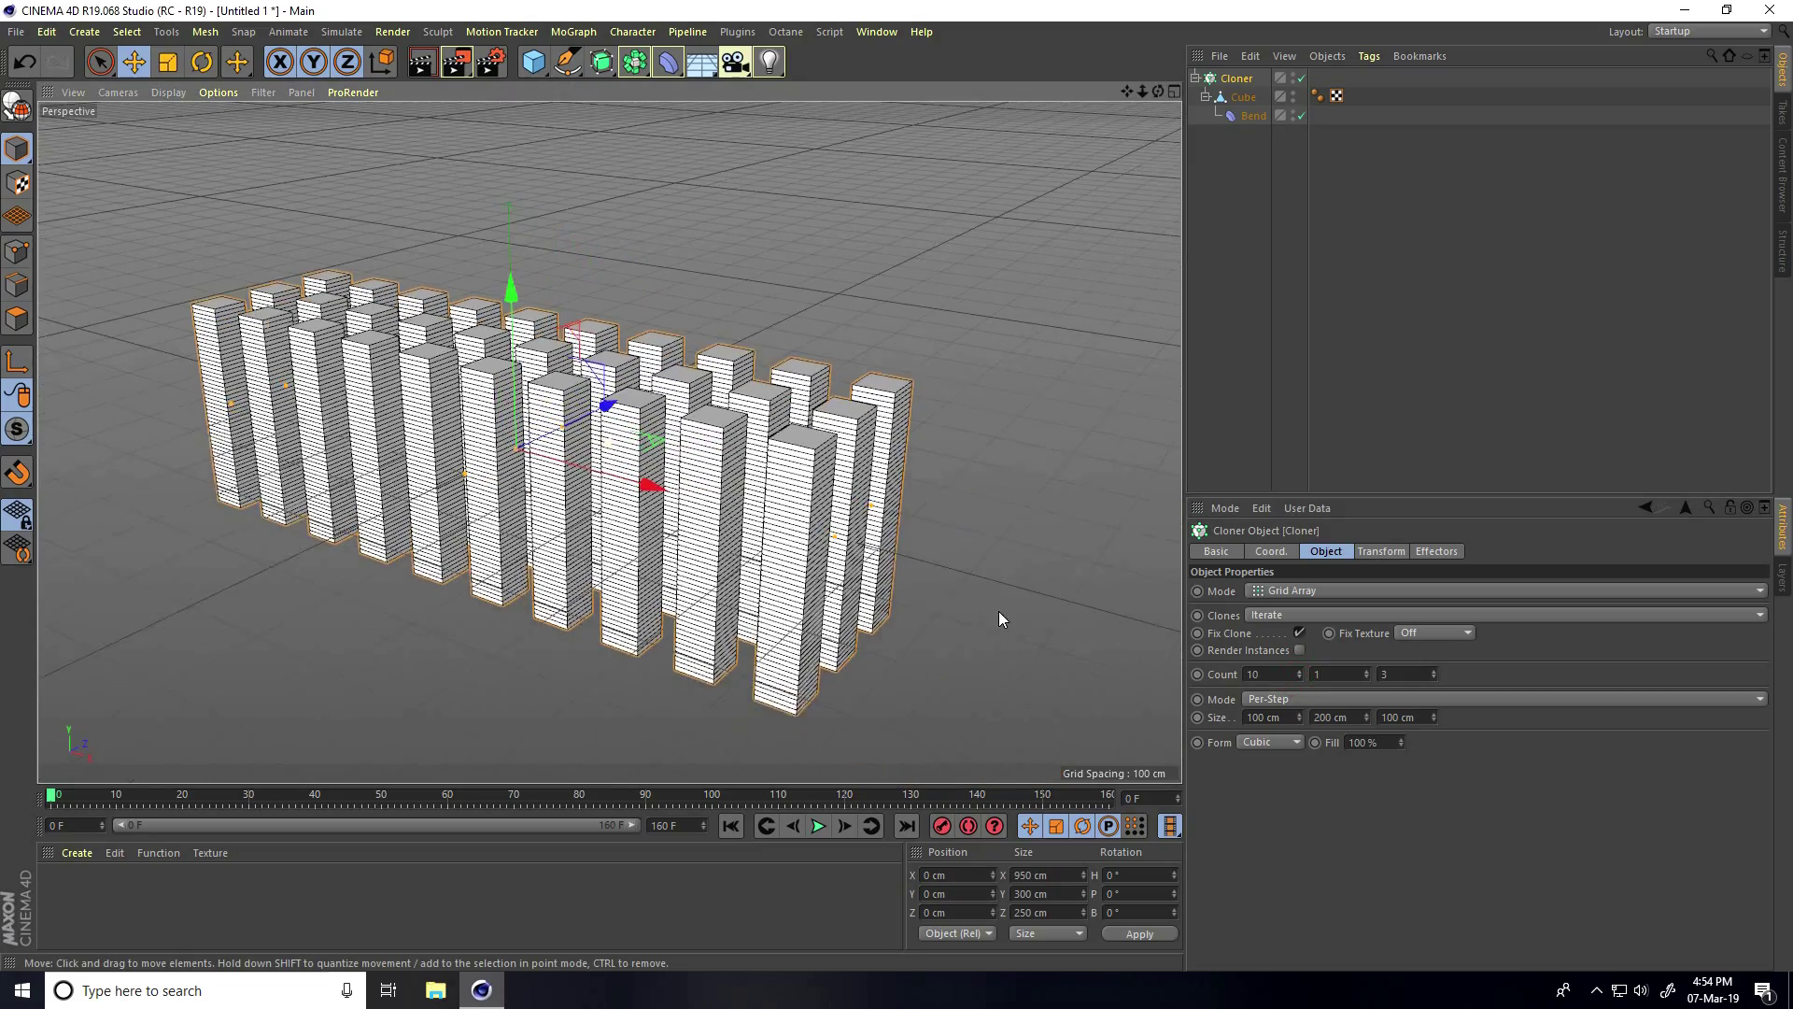
{"action": "left_click_drag", "start_coordinate": [1000, 611], "coordinate": [943, 560], "text": "alt"}
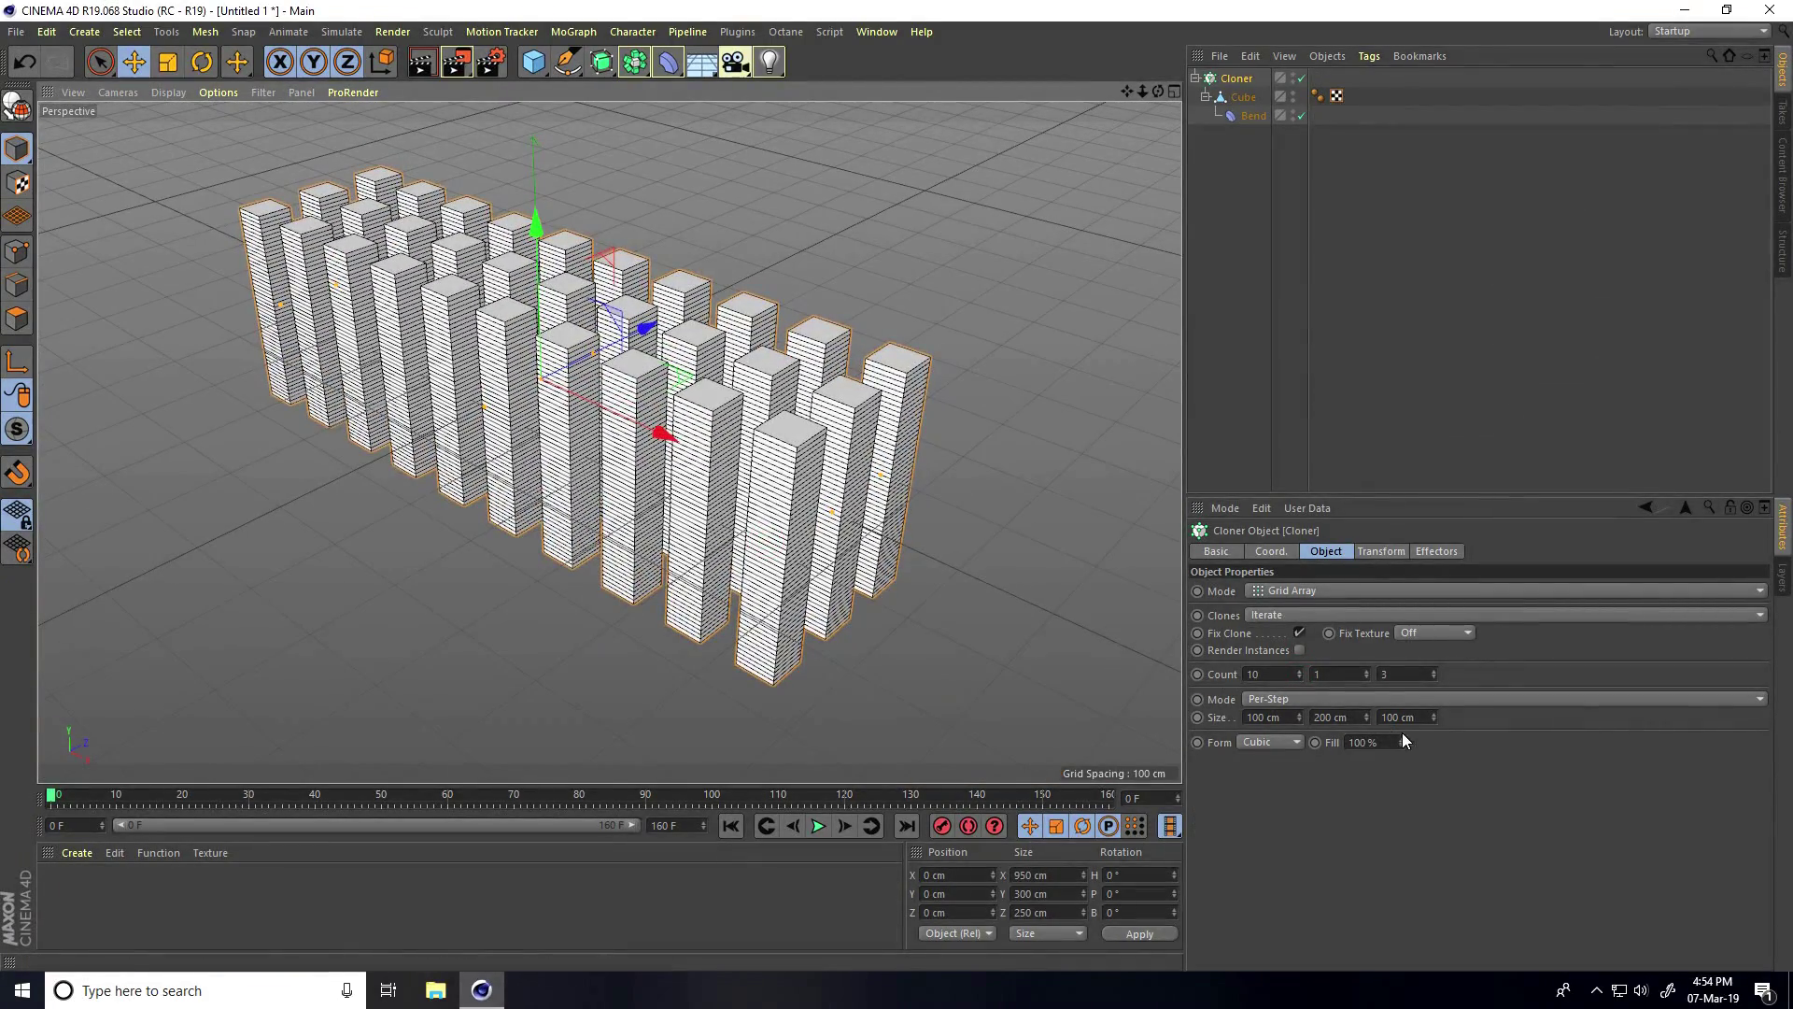
{"action": "left_click", "coordinate": [1434, 670]}
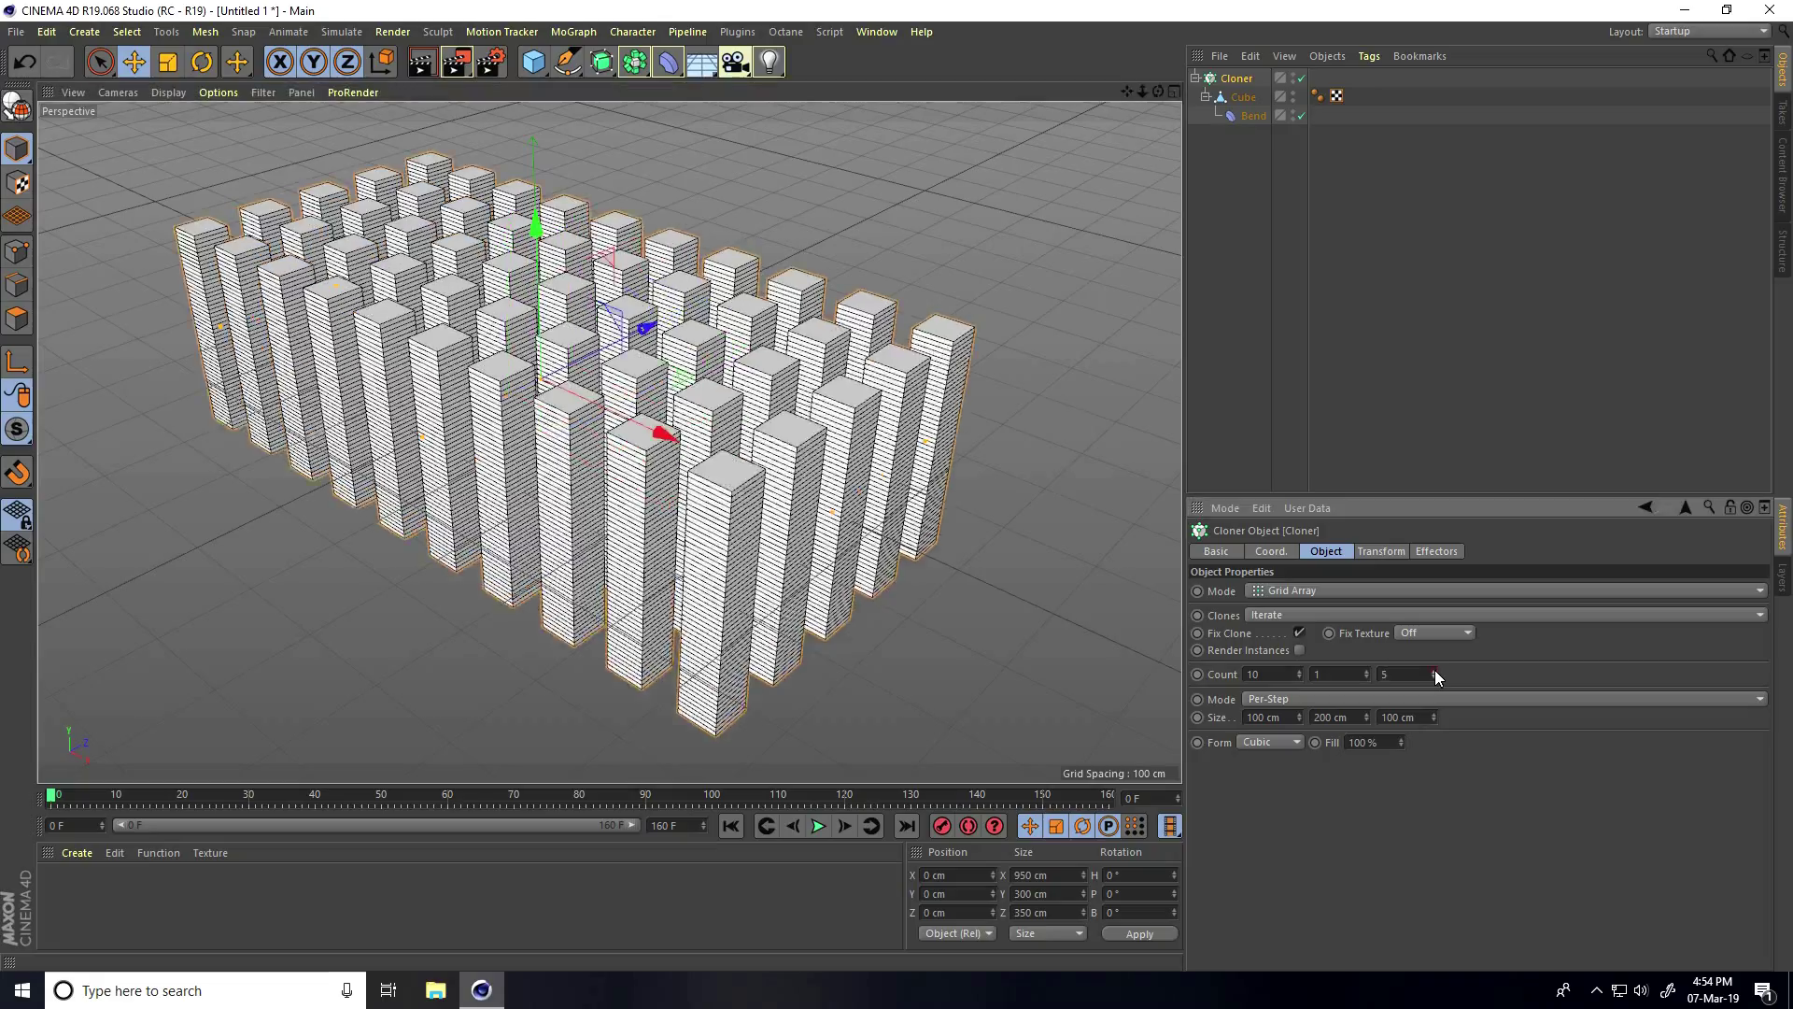
{"action": "left_click", "coordinate": [1434, 670]}
{"action": "left_click", "coordinate": [1435, 670]}
{"action": "left_click", "coordinate": [1434, 669]}
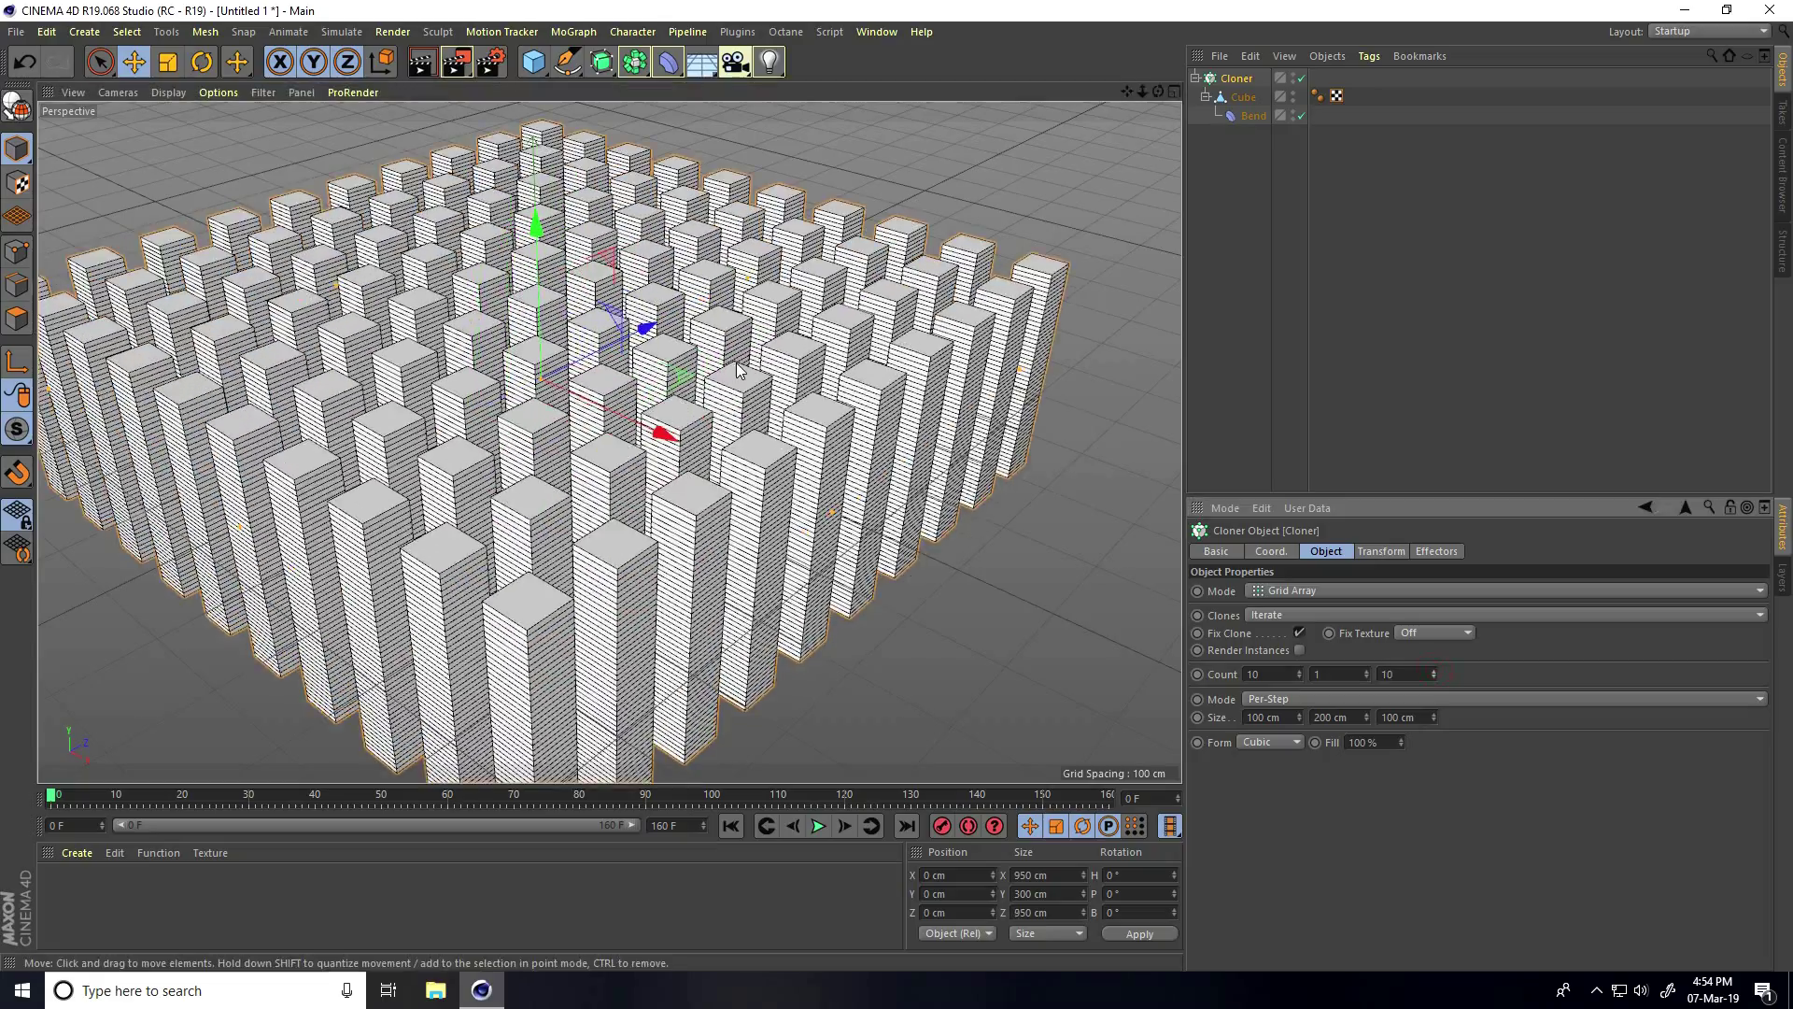
{"action": "mouse_move", "coordinate": [738, 371]}
{"action": "left_mouse_down", "text": "alt"}
{"action": "mouse_move", "coordinate": [512, 402]}
{"action": "mouse_move", "coordinate": [519, 233]}
{"action": "mouse_move", "coordinate": [753, 235]}
{"action": "mouse_move", "coordinate": [474, 254]}
{"action": "mouse_move", "coordinate": [484, 317]}
{"action": "left_mouse_up", "text": "alt"}
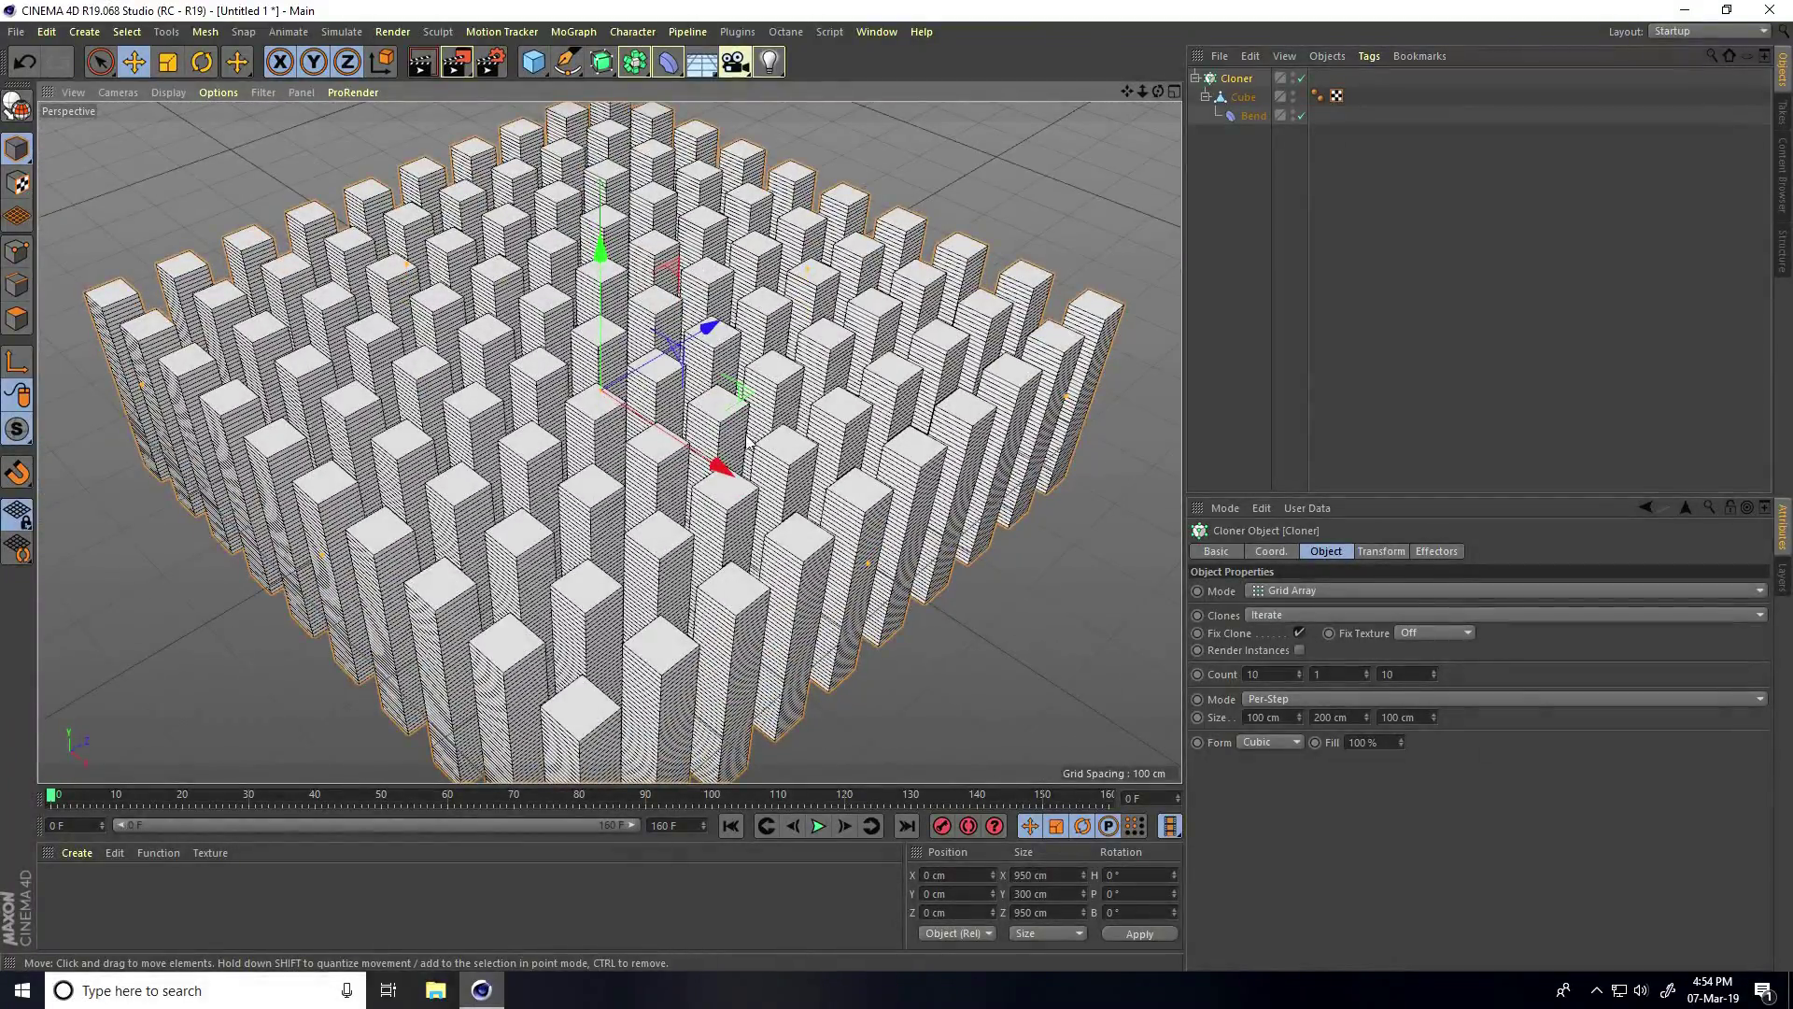
{"action": "right_click_drag", "start_coordinate": [747, 443], "coordinate": [683, 392], "text": "alt"}
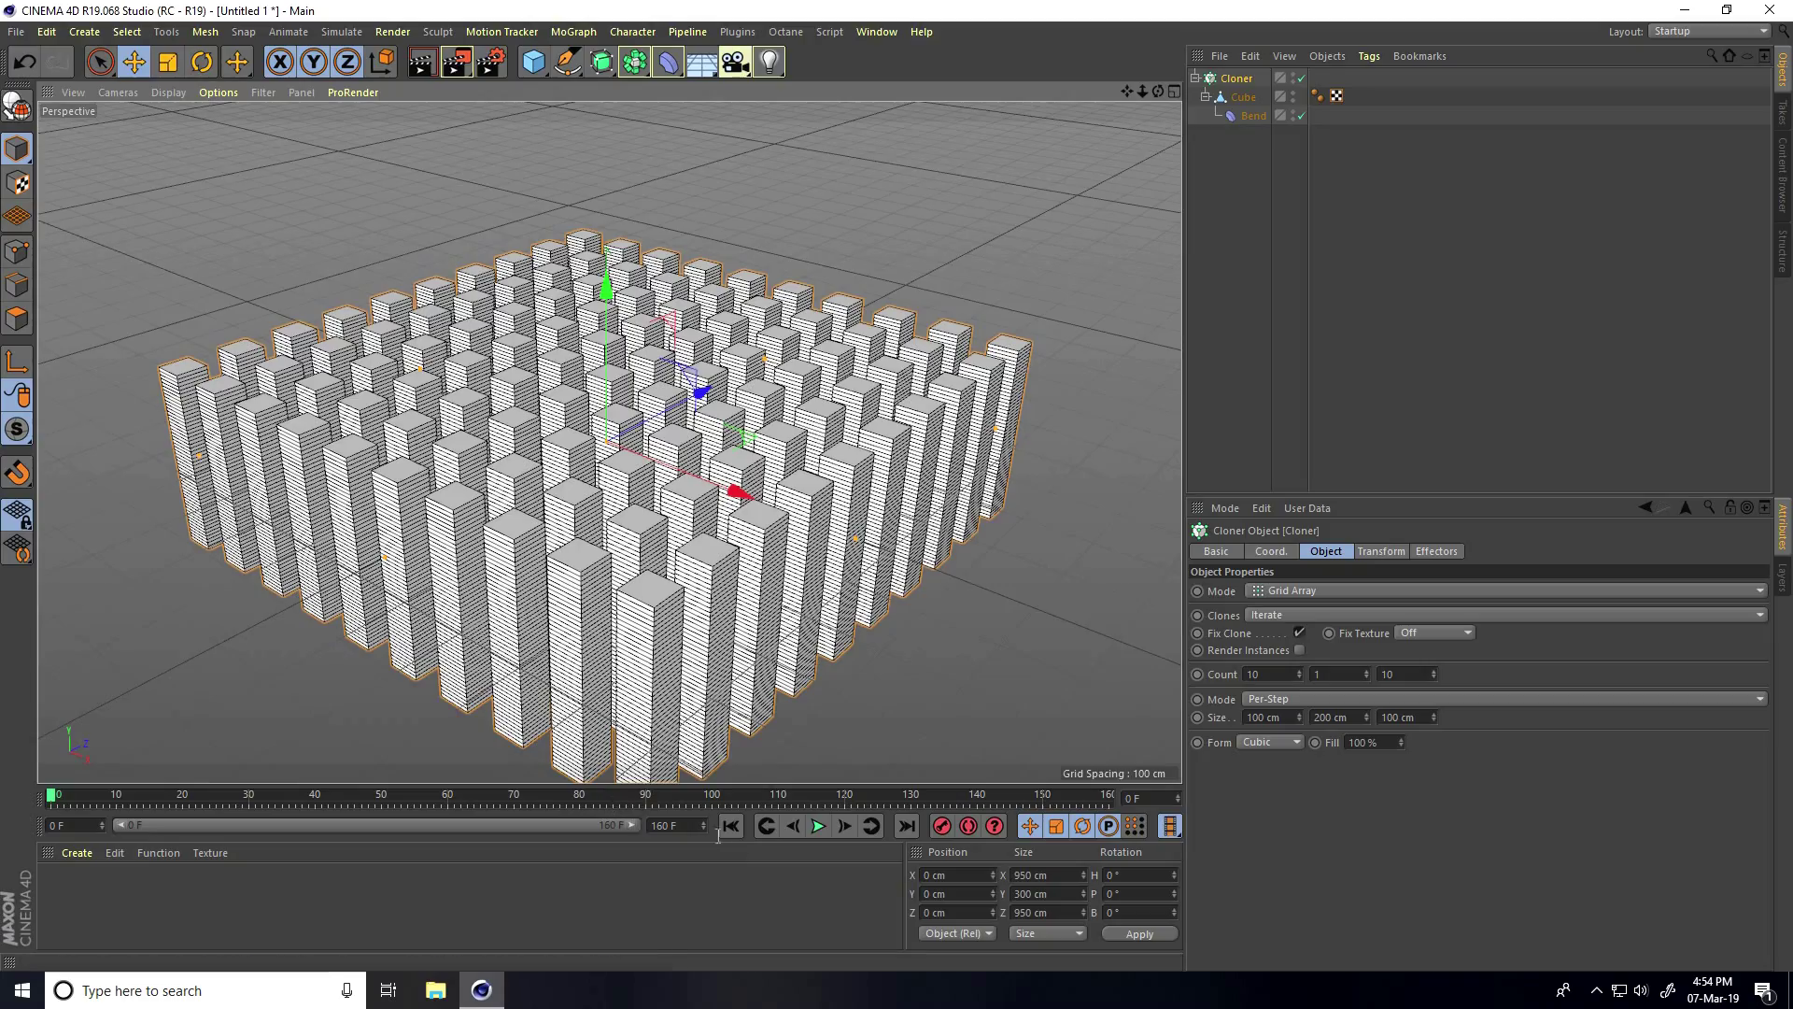
Play back the grid of bending columns and return to frame 0
{"action": "left_click", "coordinate": [818, 825]}
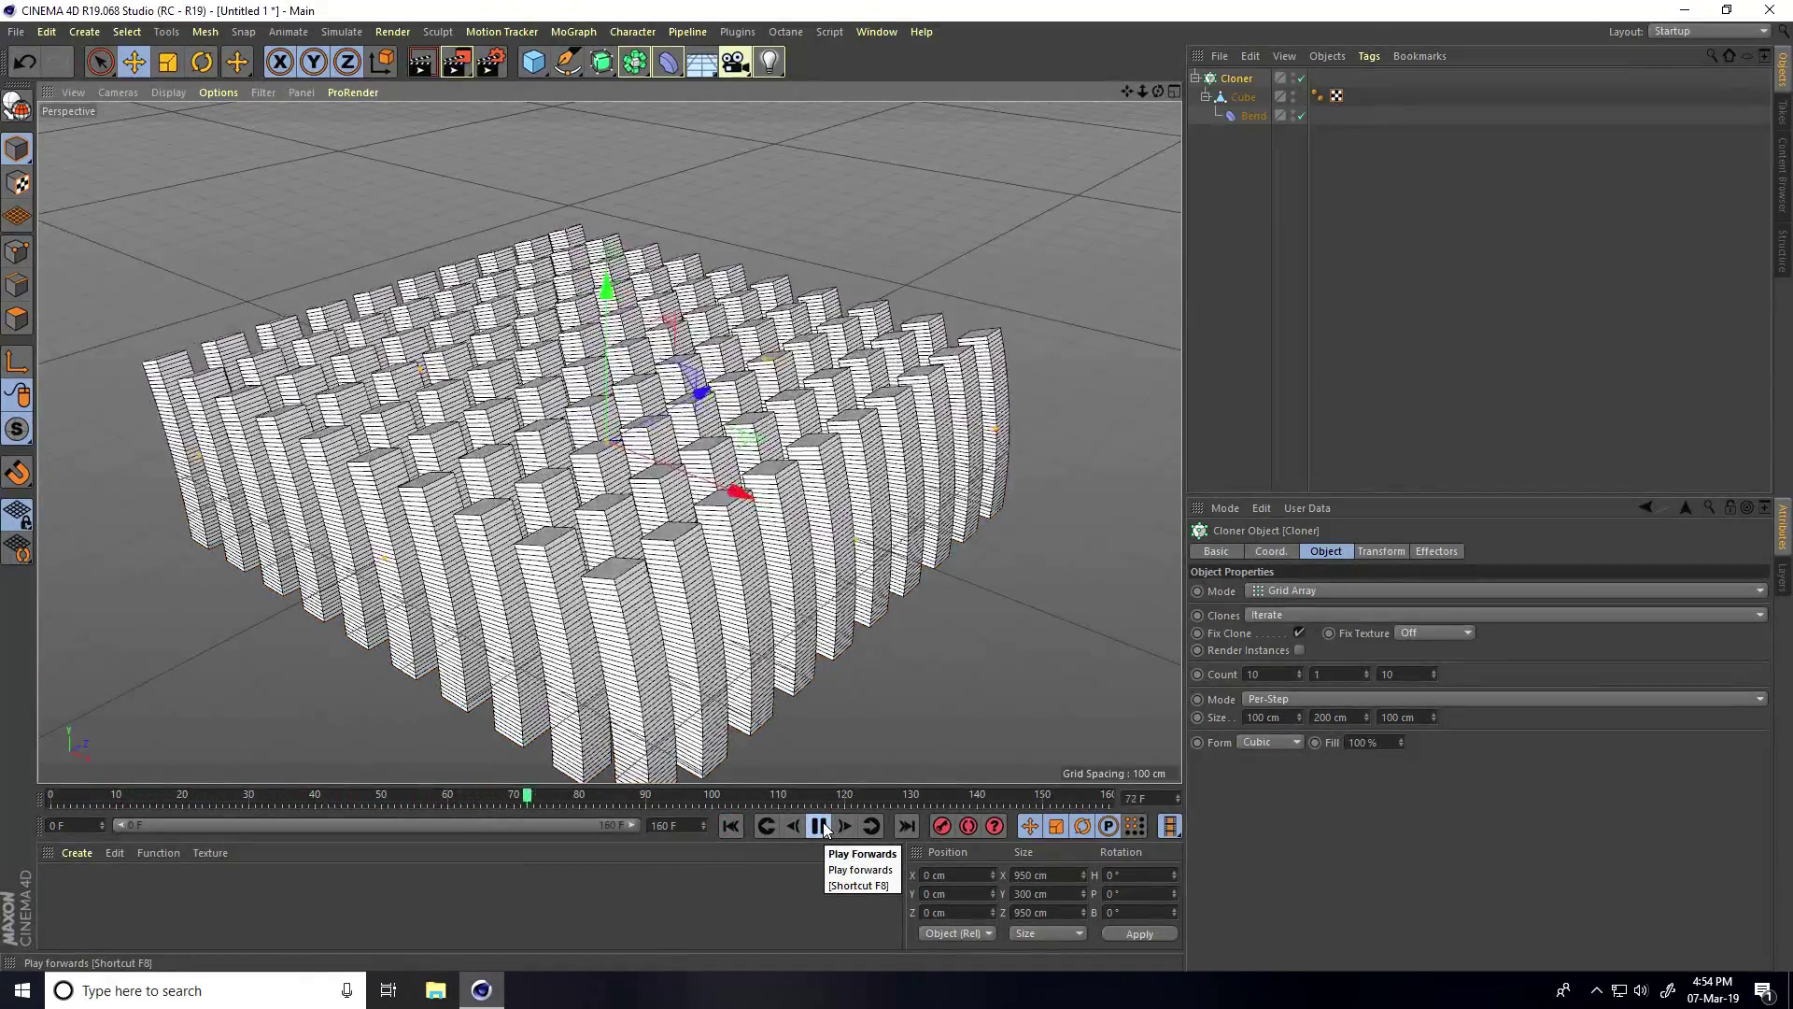
{"action": "left_click", "coordinate": [818, 825]}
{"action": "left_click", "coordinate": [730, 827]}
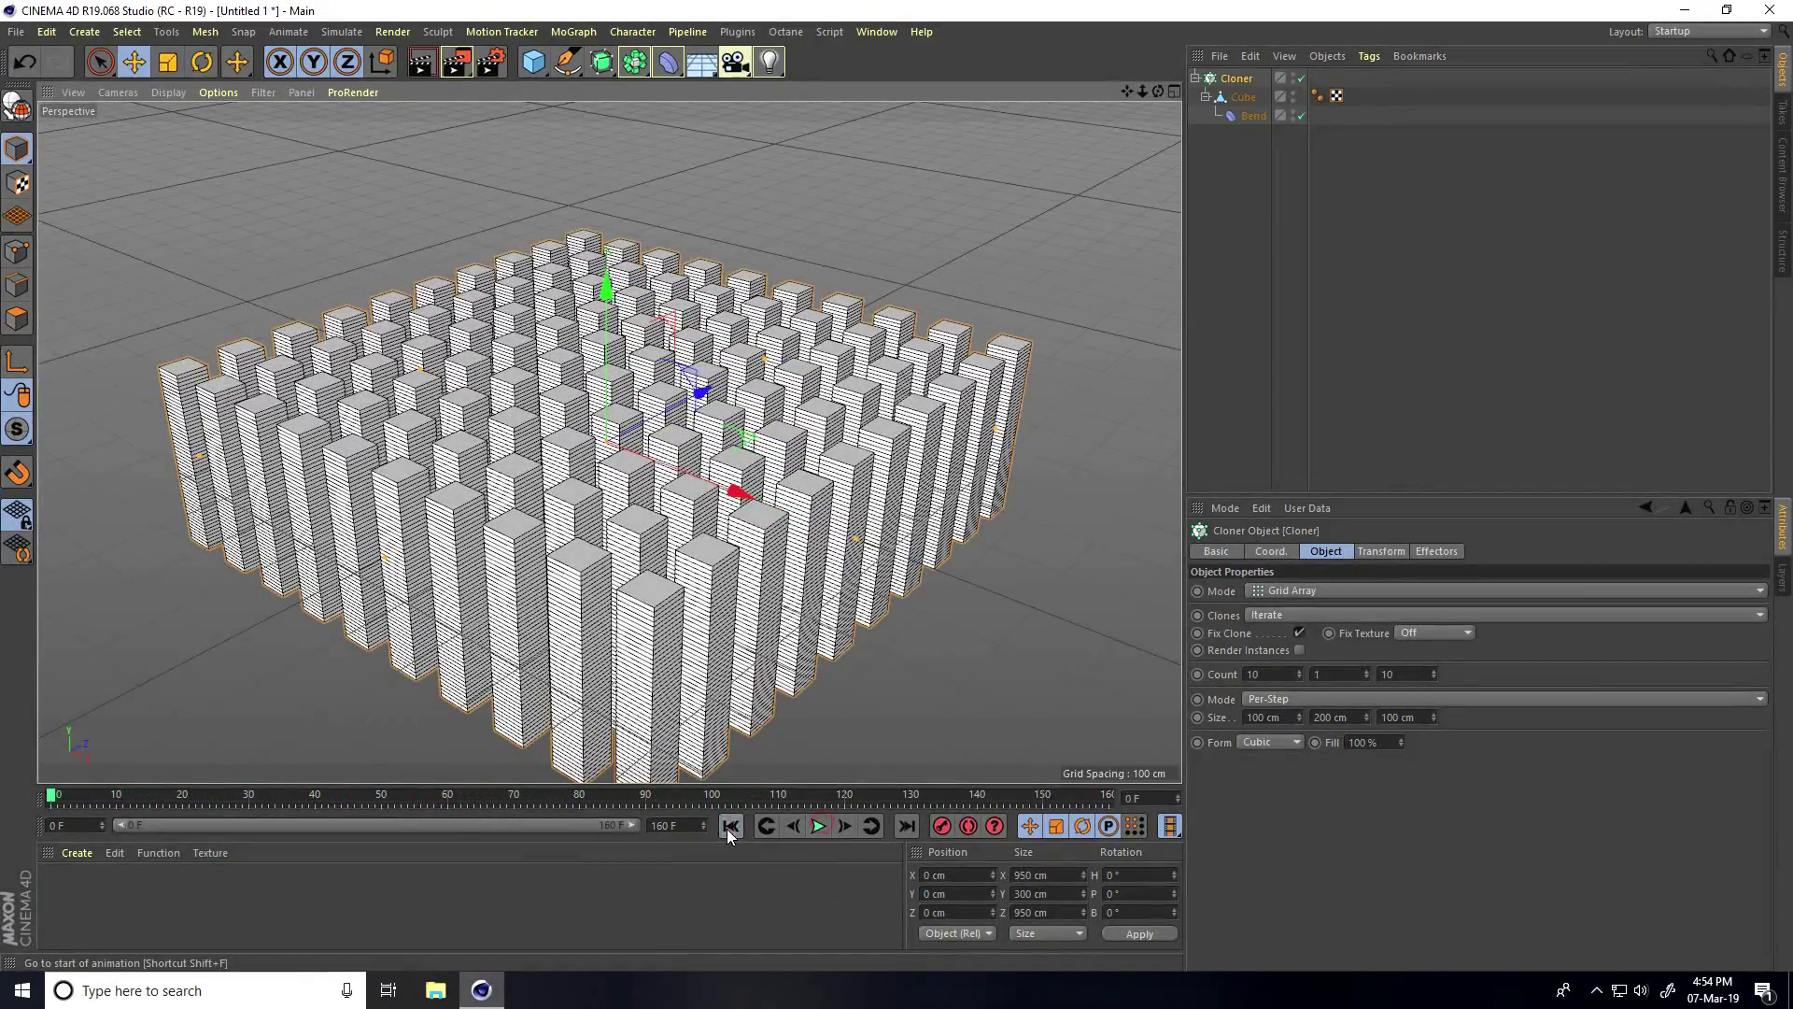
{"action": "left_click", "coordinate": [818, 825]}
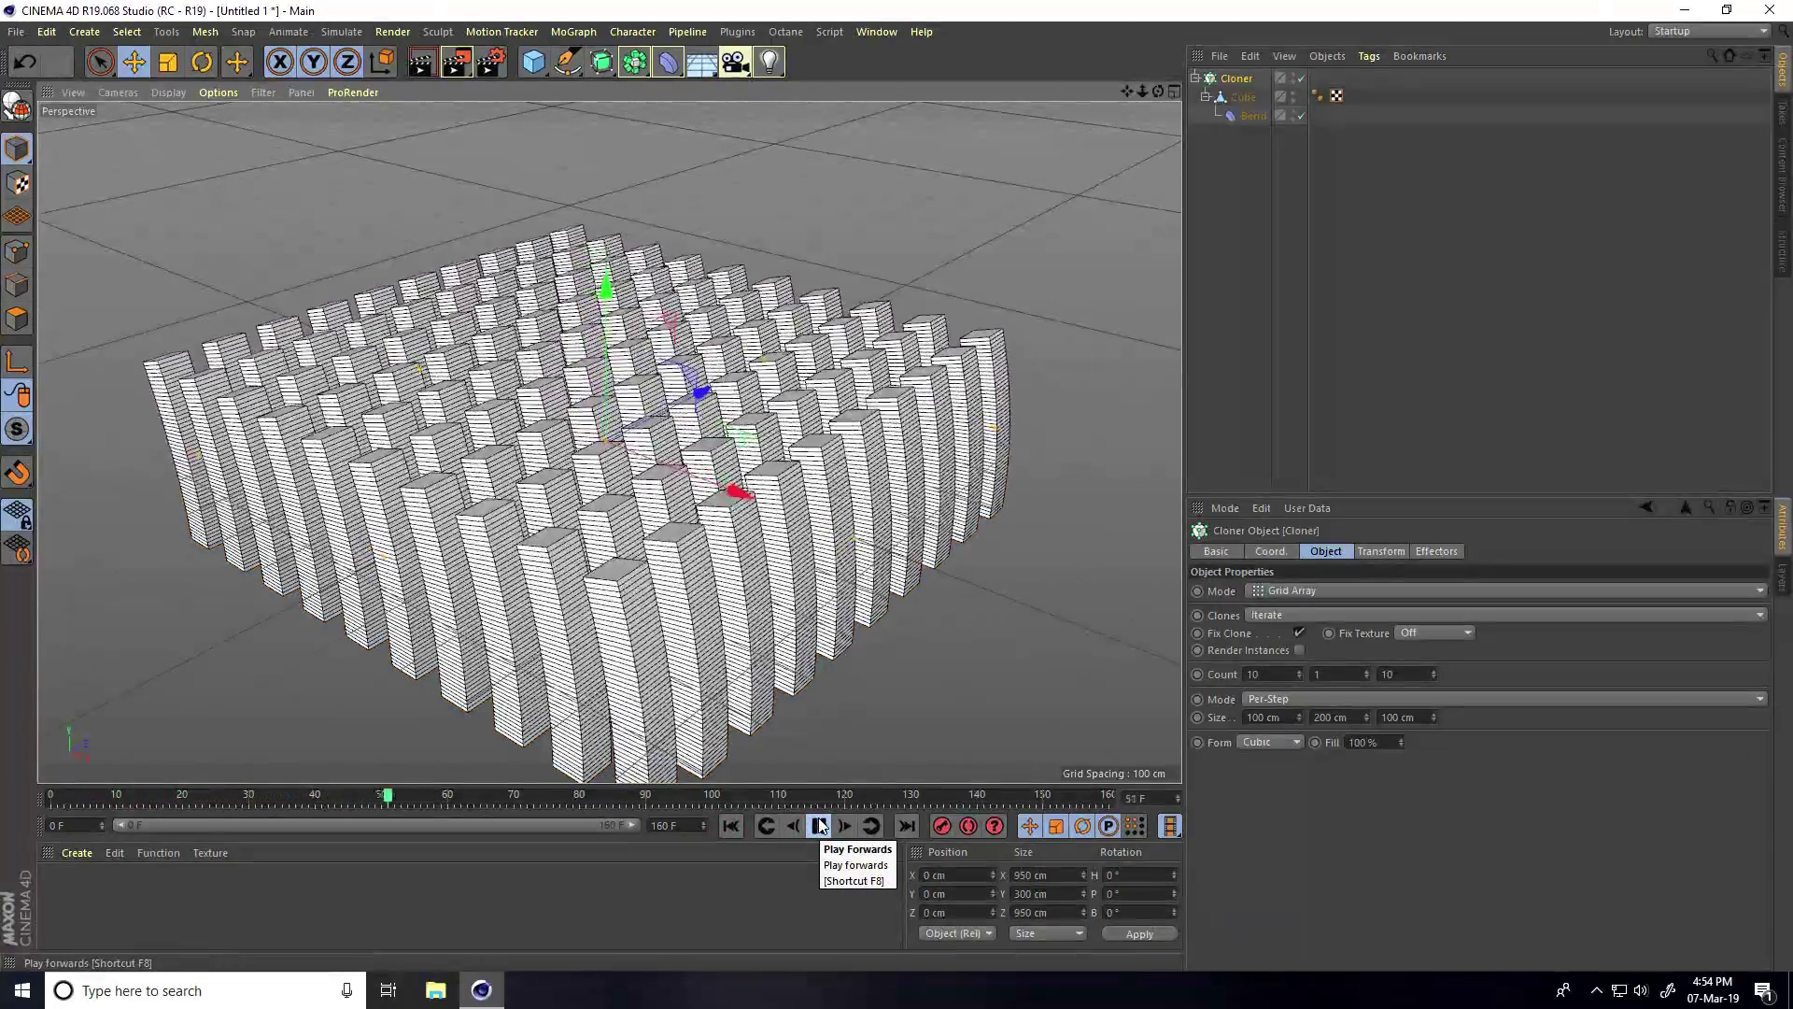
{"action": "left_click", "coordinate": [819, 825]}
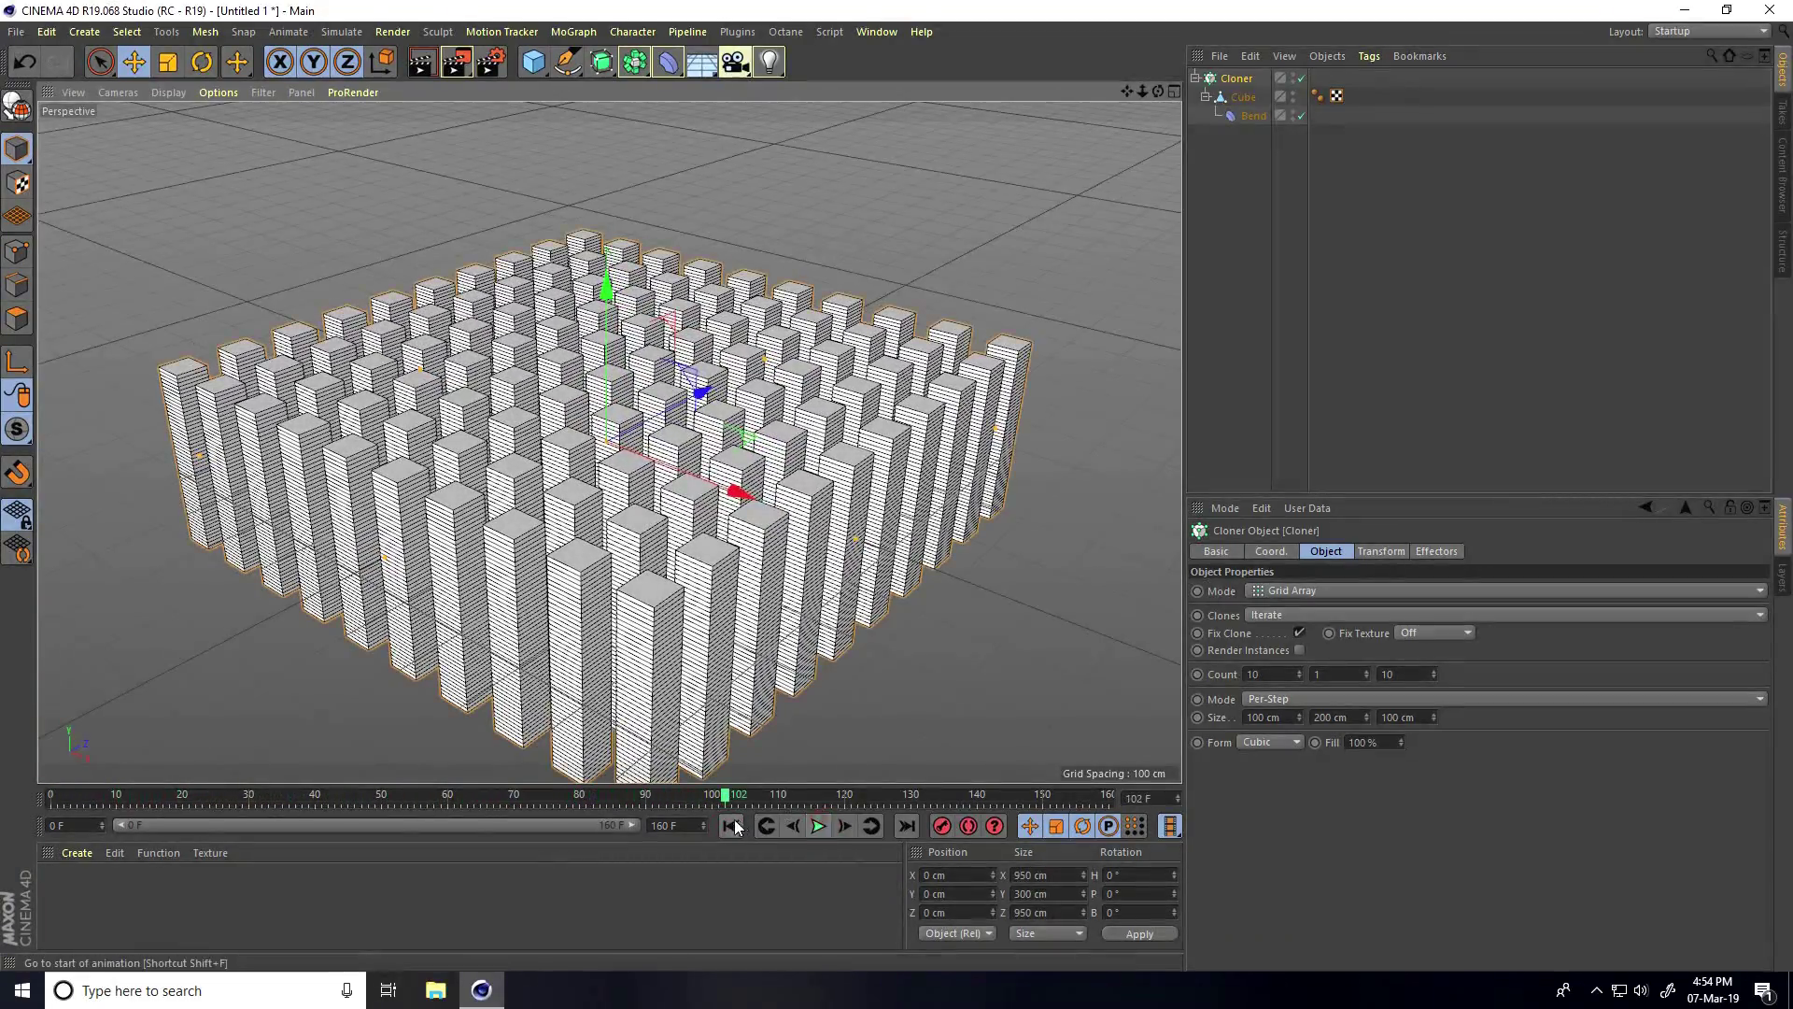
{"action": "left_click", "coordinate": [819, 825]}
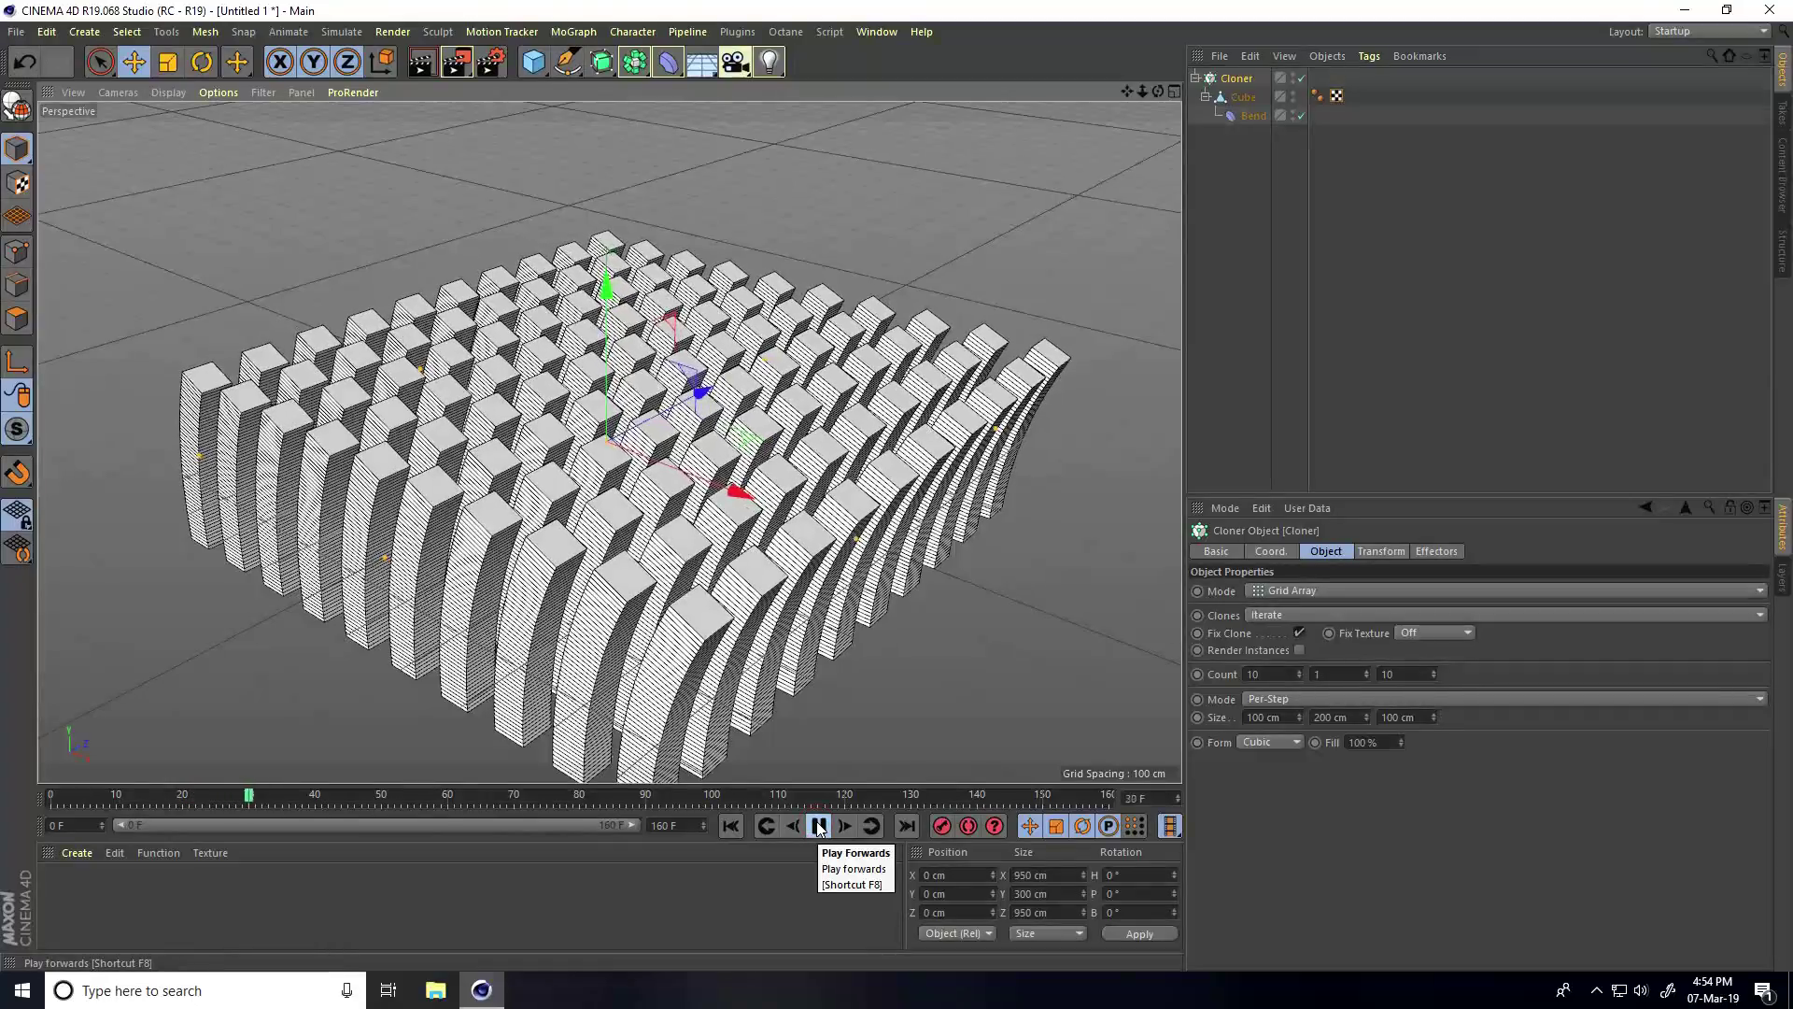
{"action": "left_click", "coordinate": [818, 826]}
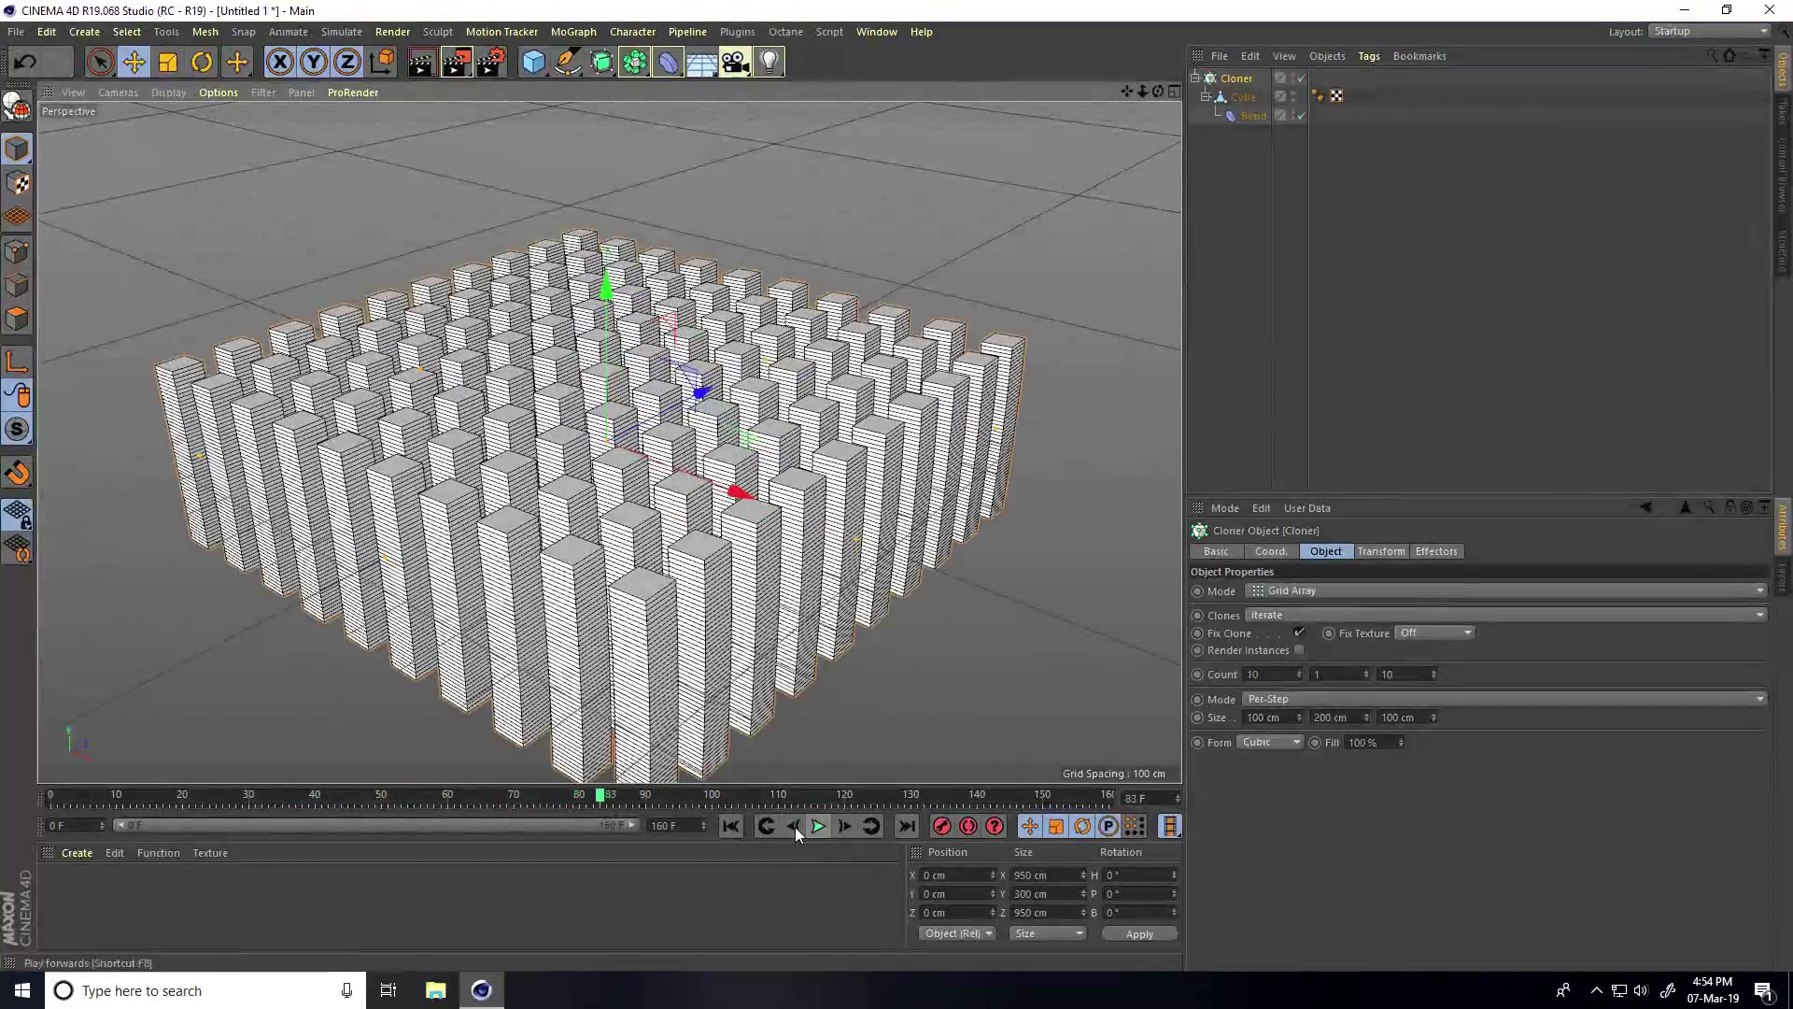
{"action": "left_click", "coordinate": [730, 825]}
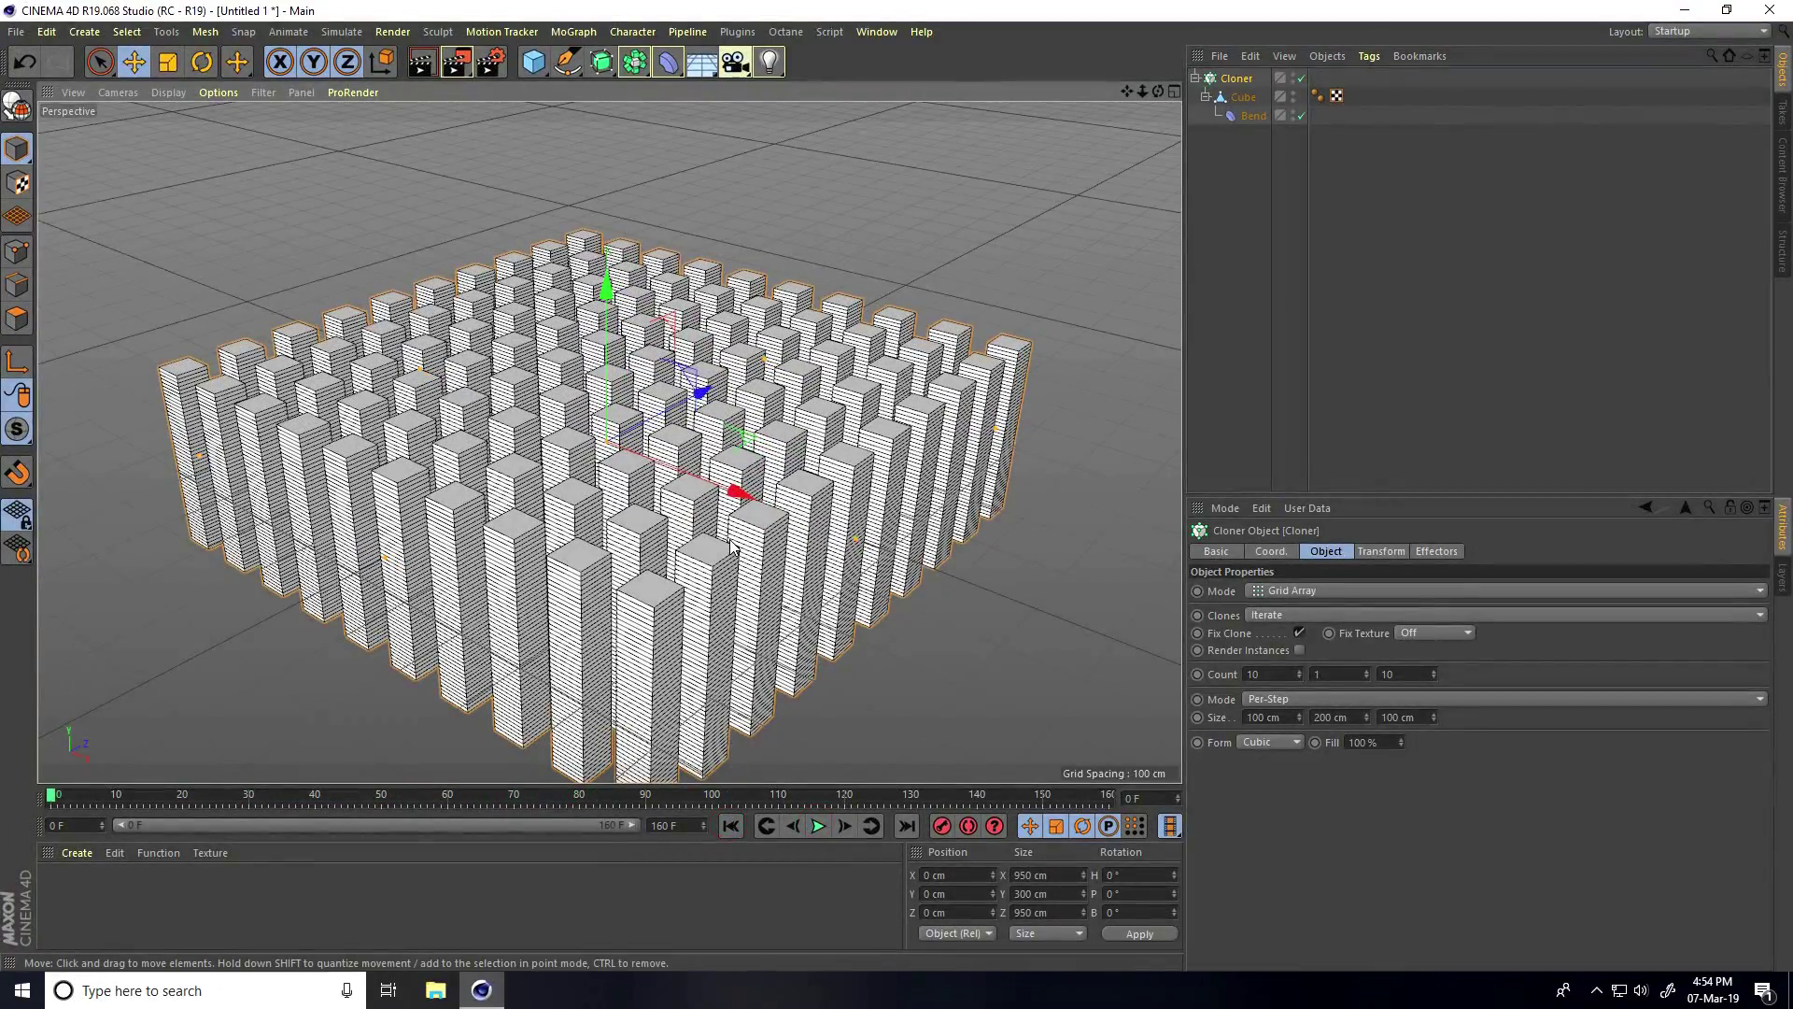
{"action": "left_click_drag", "start_coordinate": [732, 546], "coordinate": [822, 495], "text": "alt"}
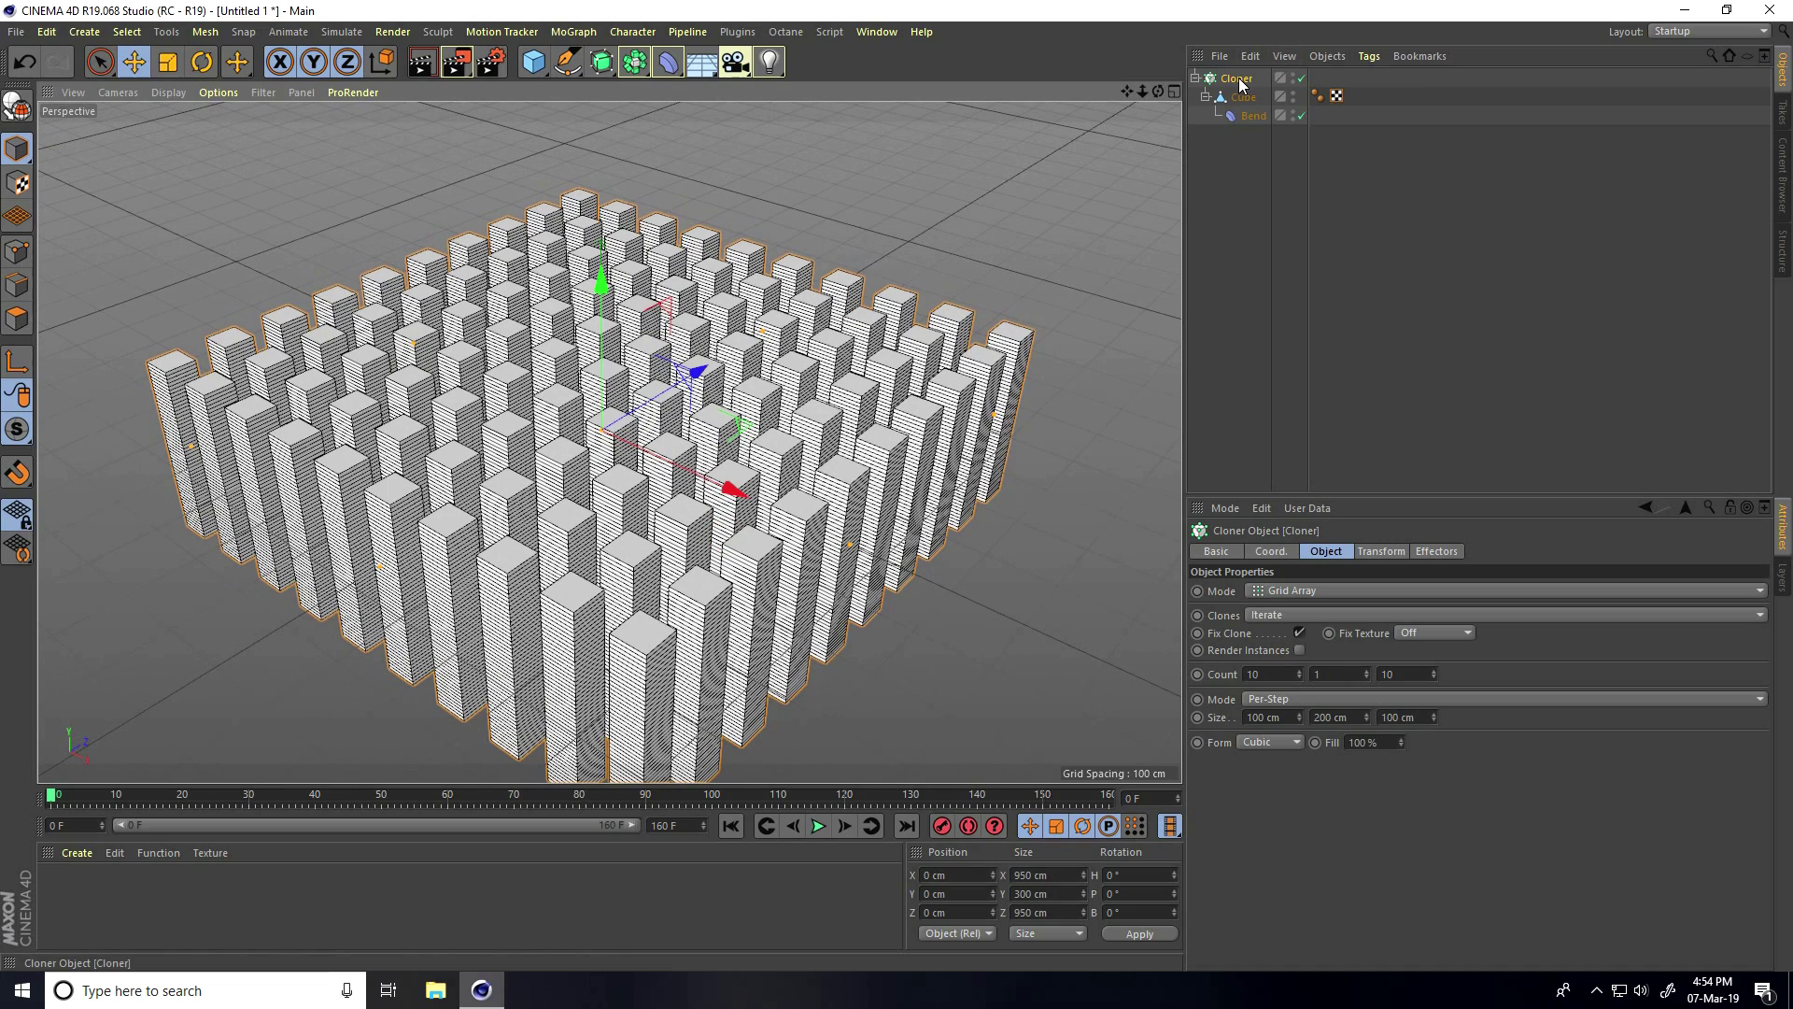
Add a Step effector with scaling off and a 50 F time offset, then preview the wave
{"action": "left_click", "coordinate": [561, 34]}
{"action": "mouse_move", "coordinate": [594, 60]}
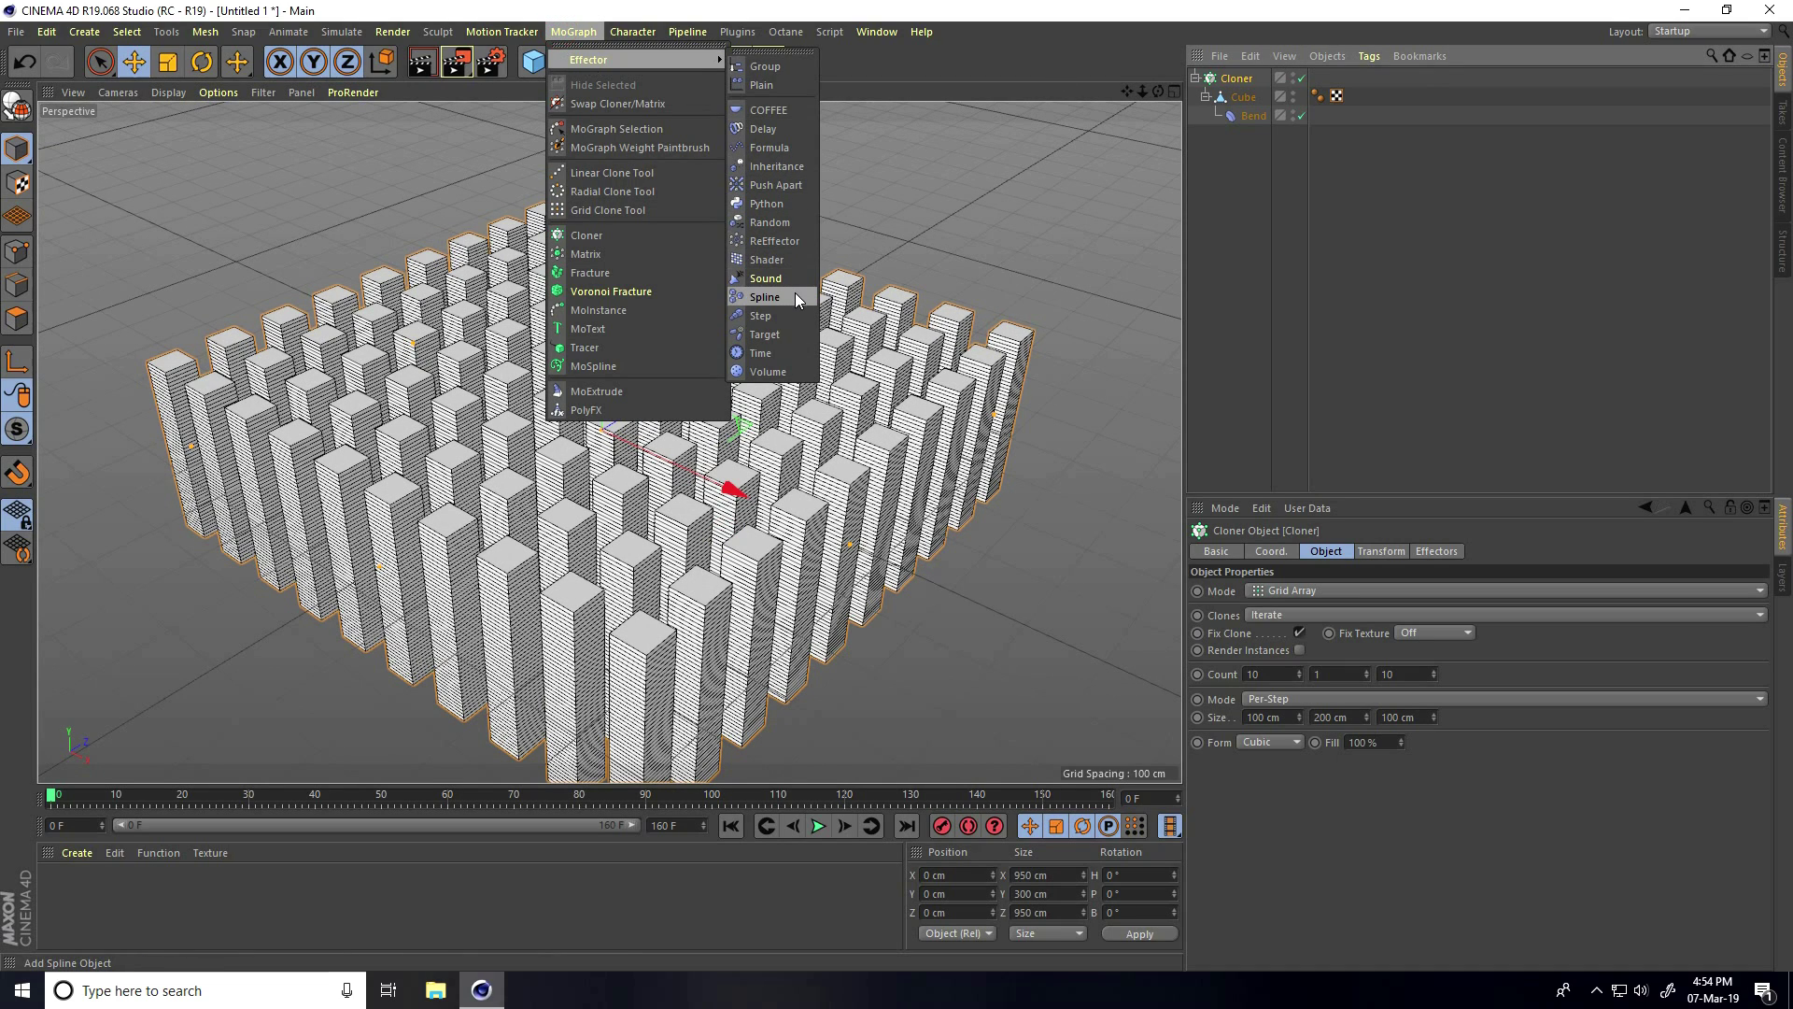
{"action": "left_click", "coordinate": [796, 317]}
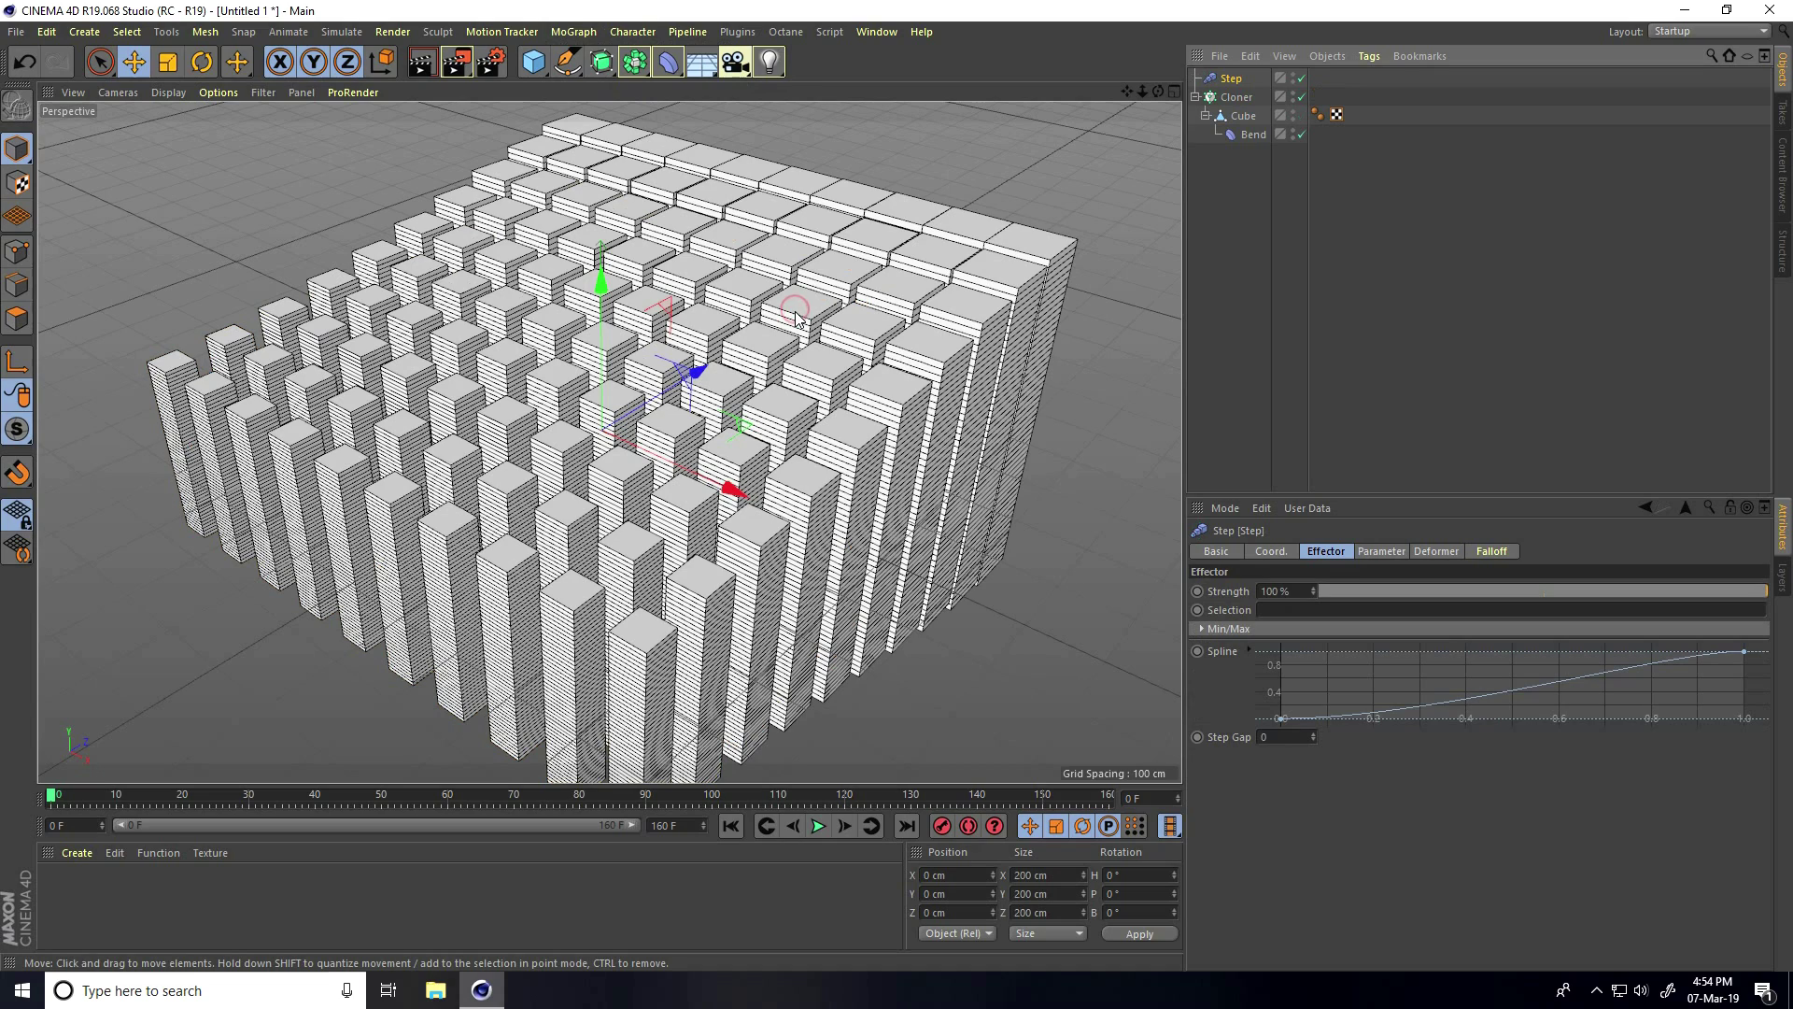
{"action": "left_click", "coordinate": [1369, 552]}
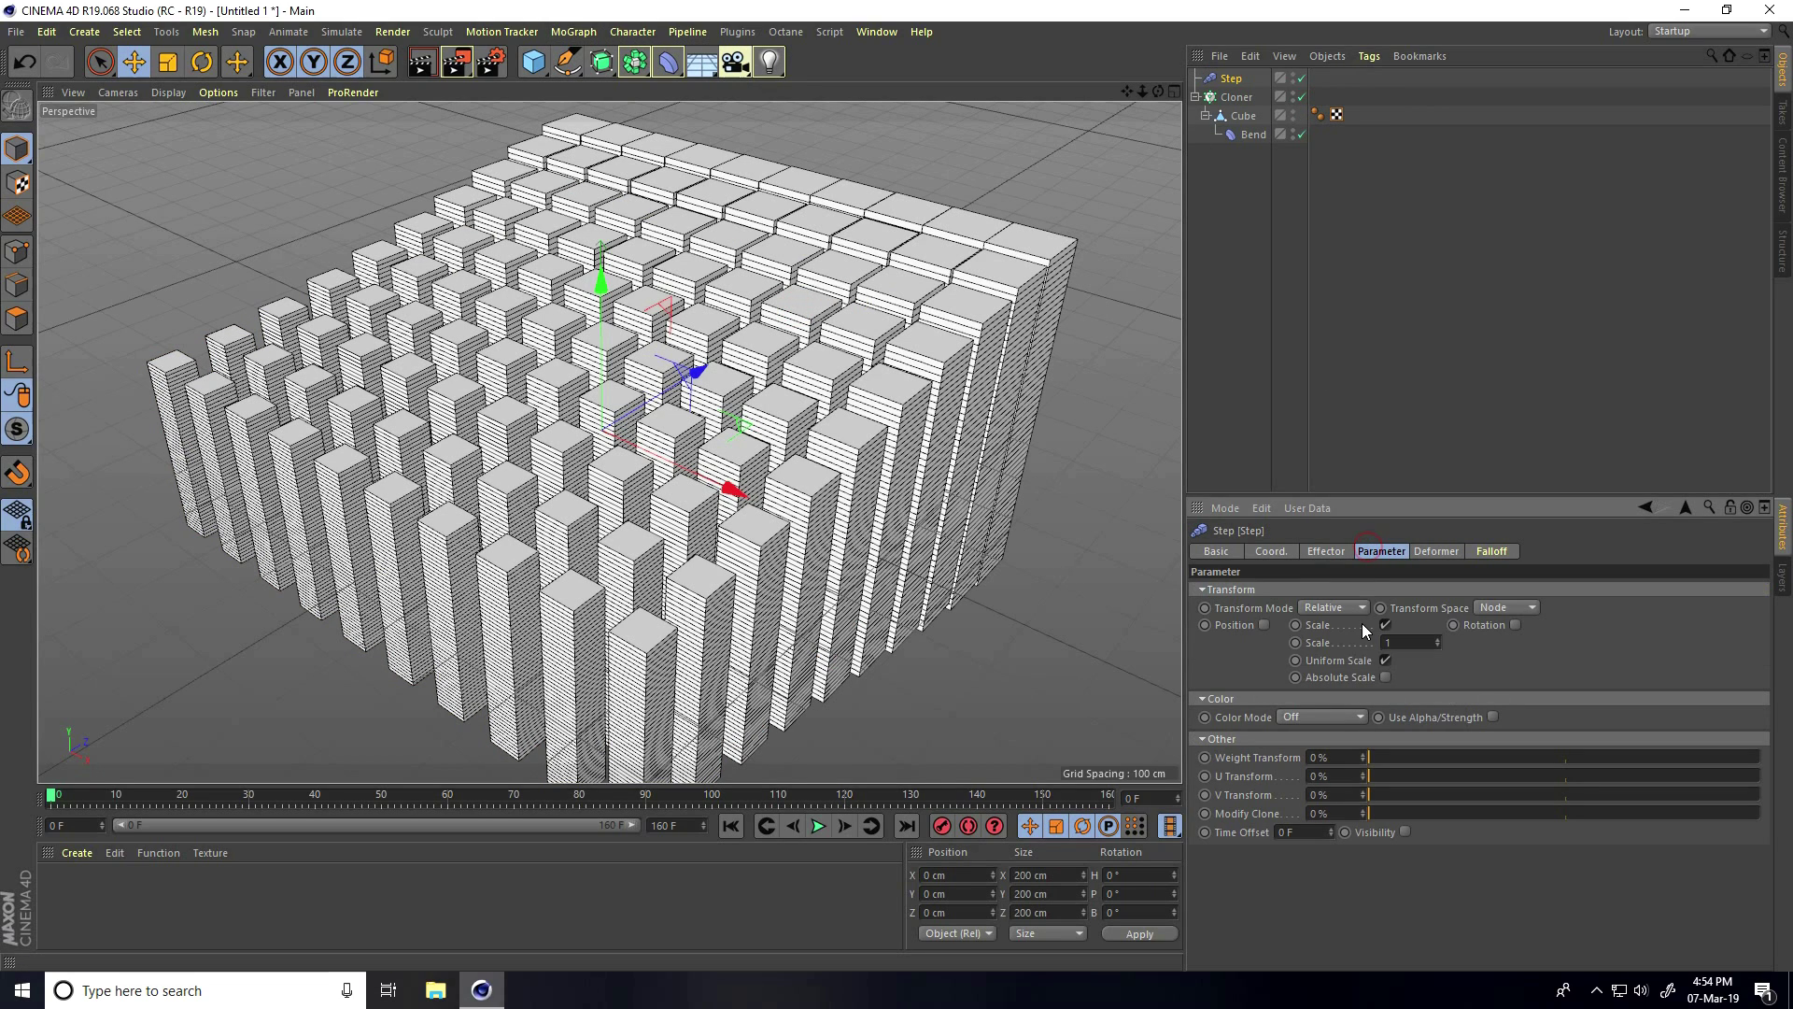
{"action": "left_click", "coordinate": [1386, 625]}
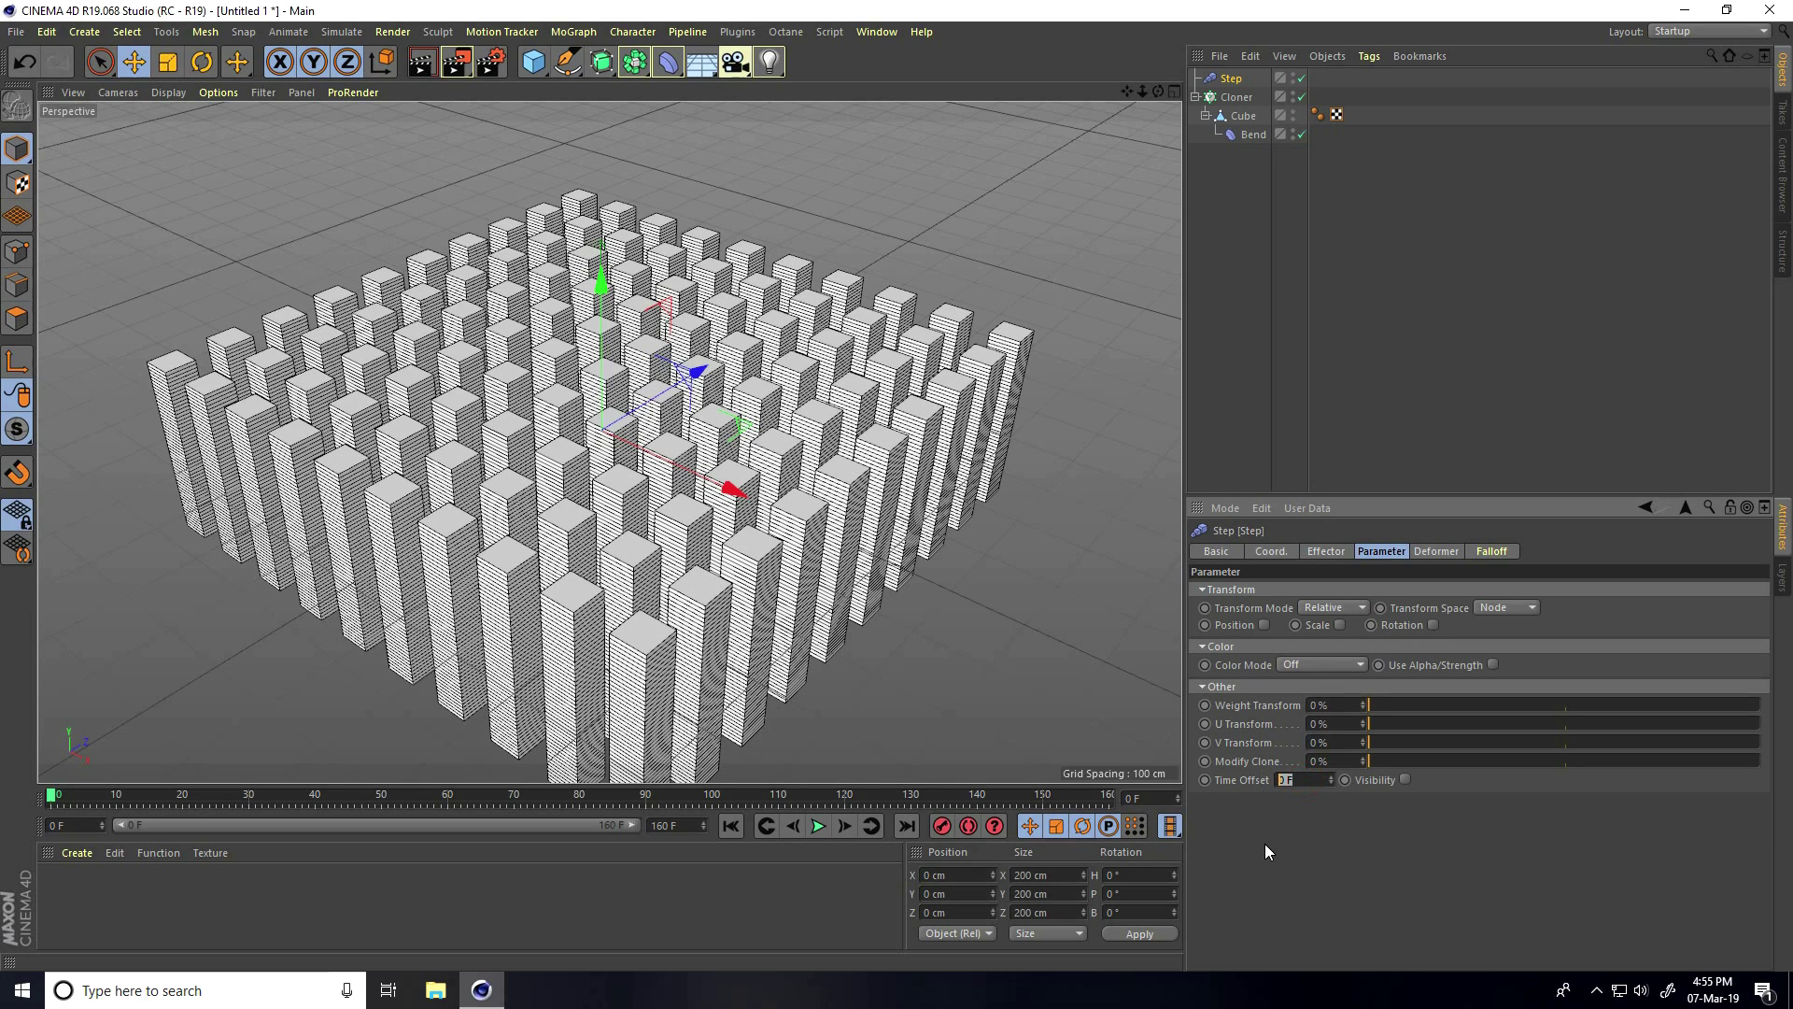
{"action": "type", "text": "50"}
{"action": "key", "text": "Return"}
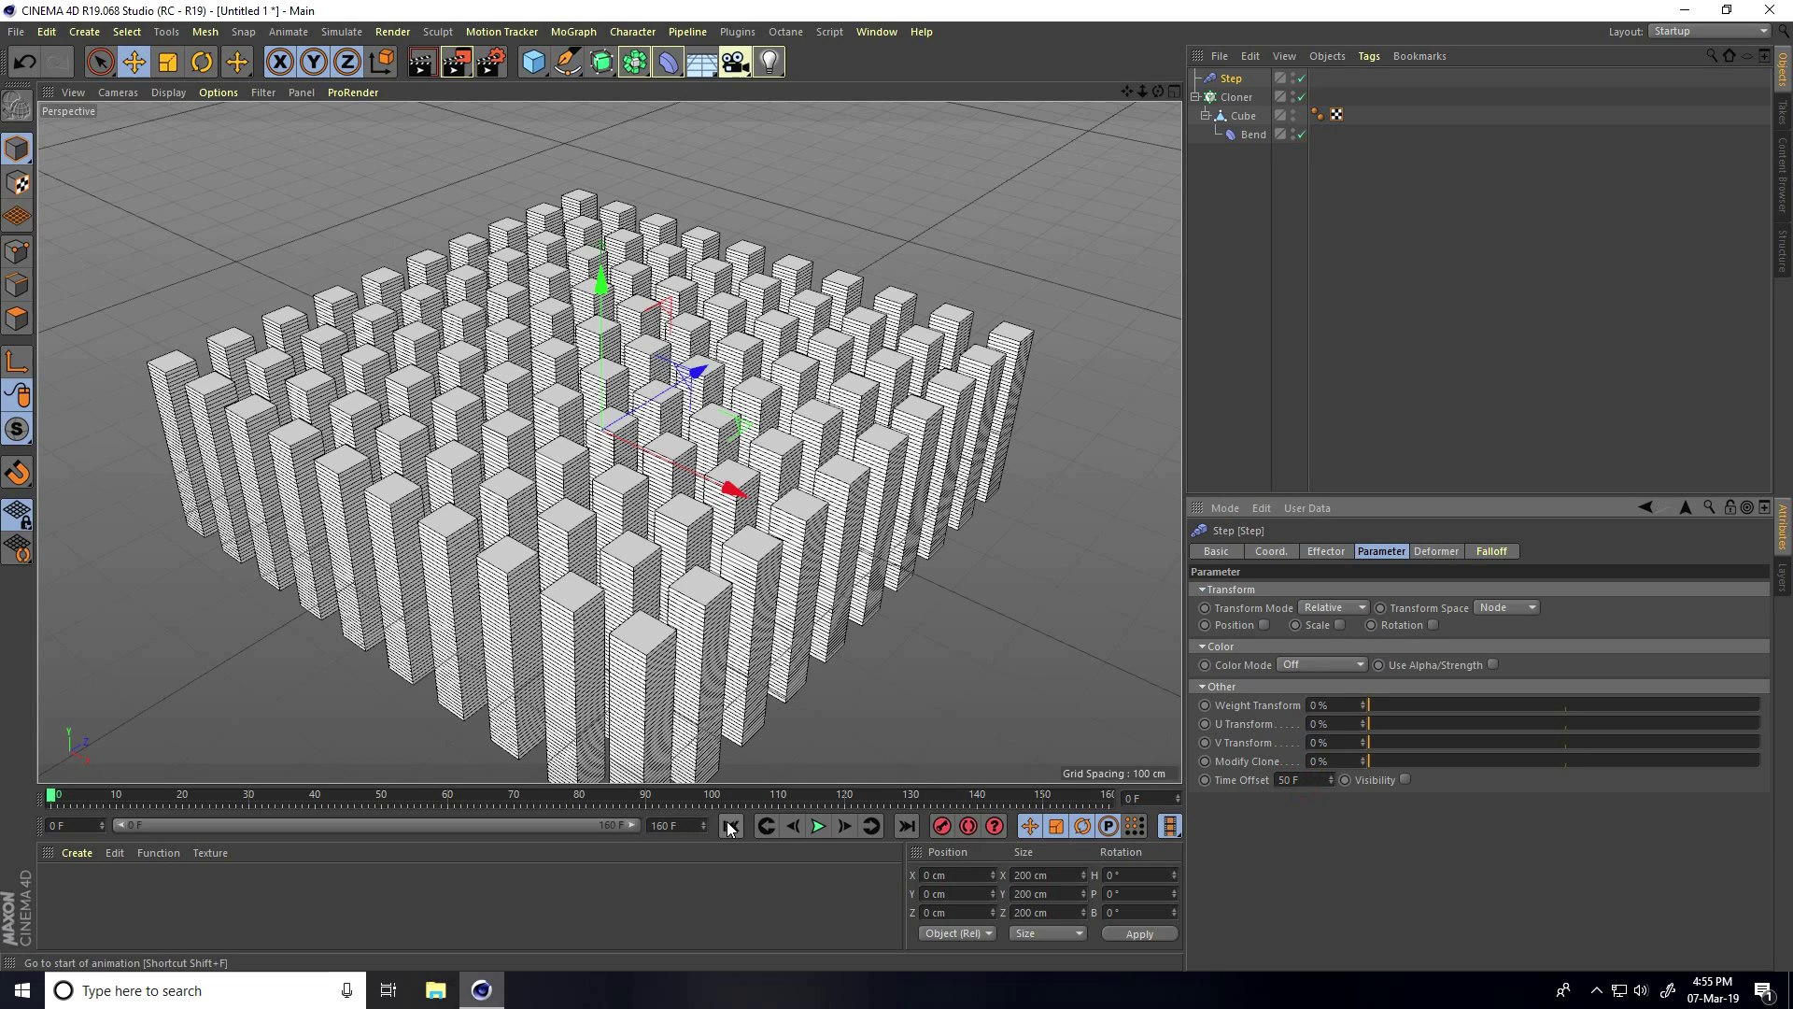
{"action": "left_click", "coordinate": [818, 827]}
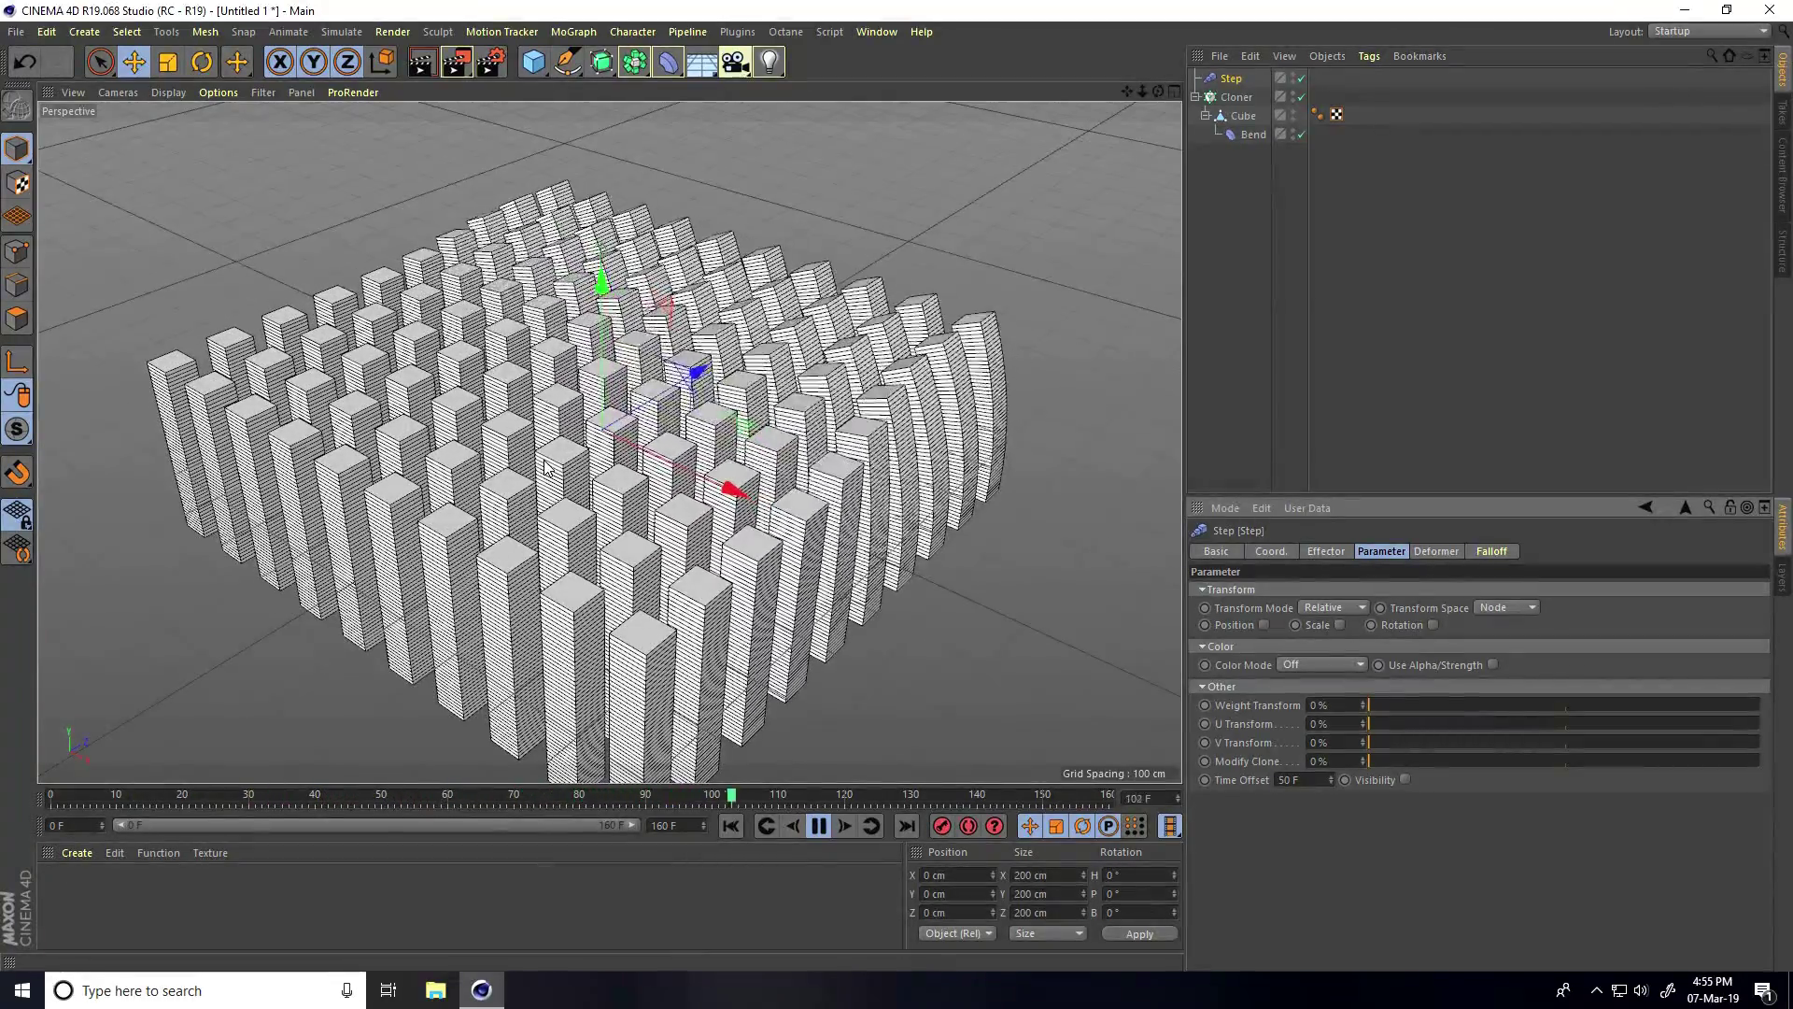
{"action": "left_click", "coordinate": [819, 825]}
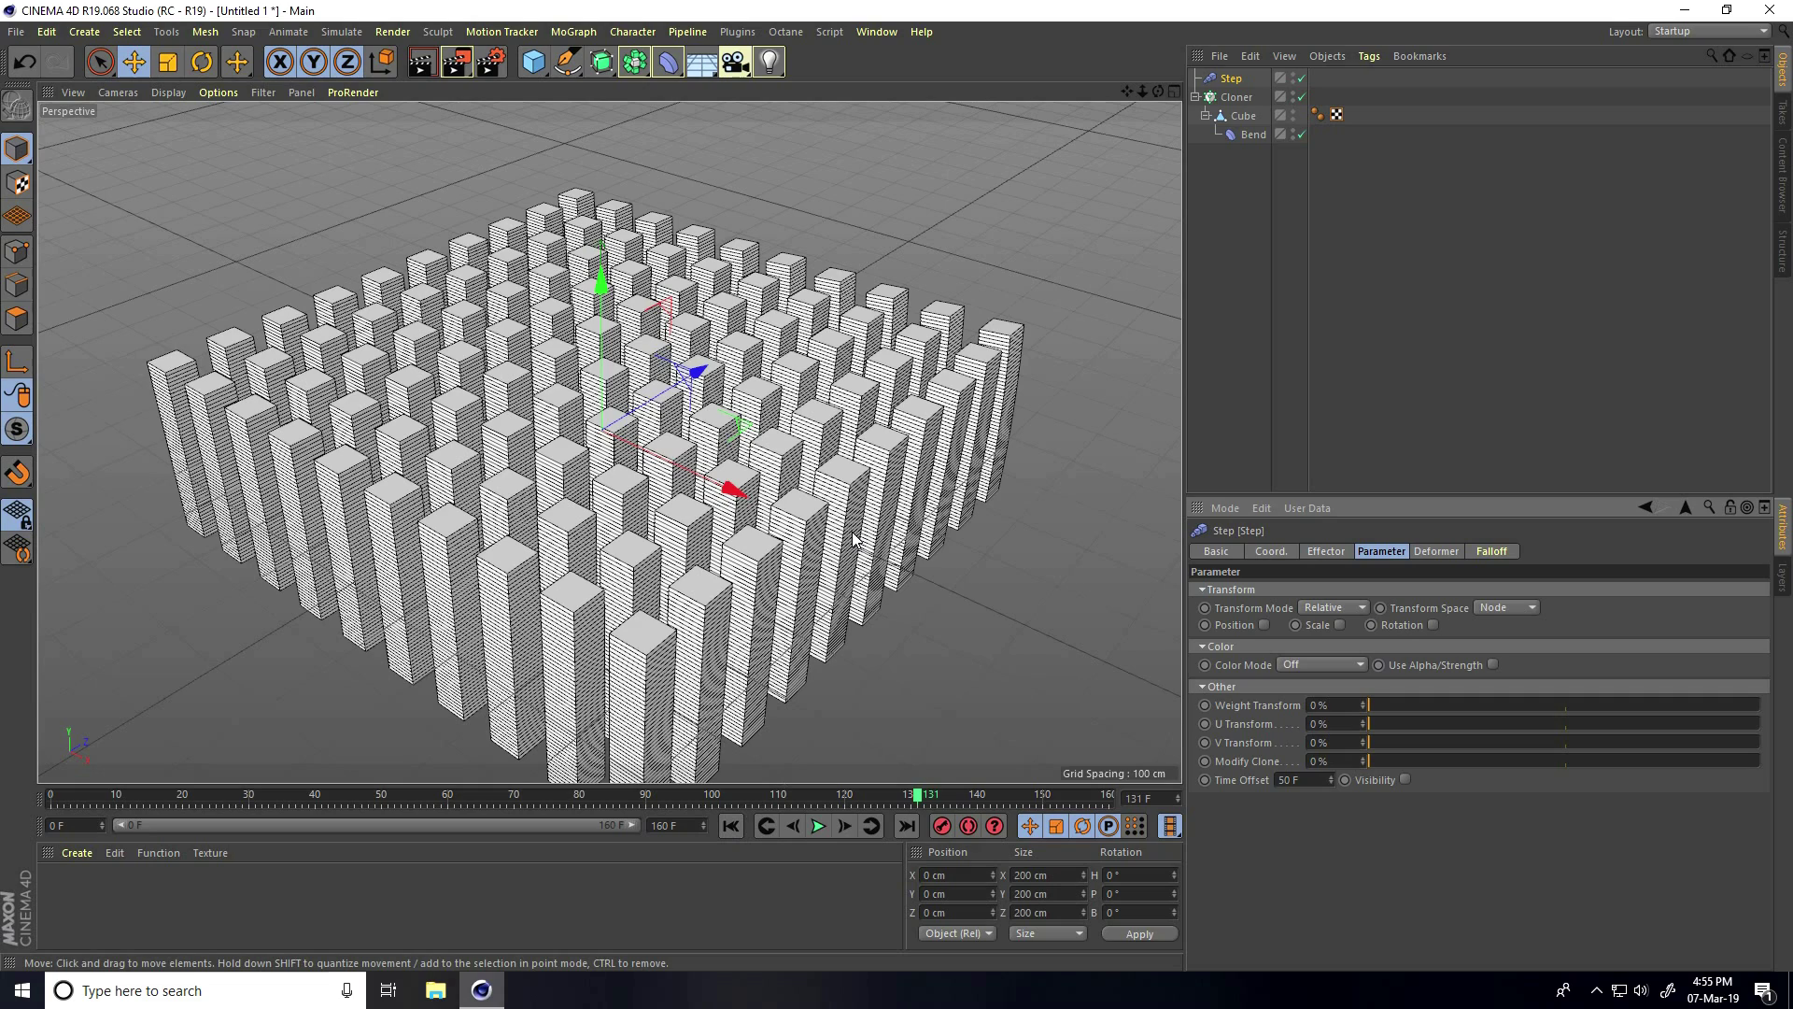
Add a Random effector to the Cloner with Position off and a 15 F time offset
{"action": "left_click", "coordinate": [1239, 97]}
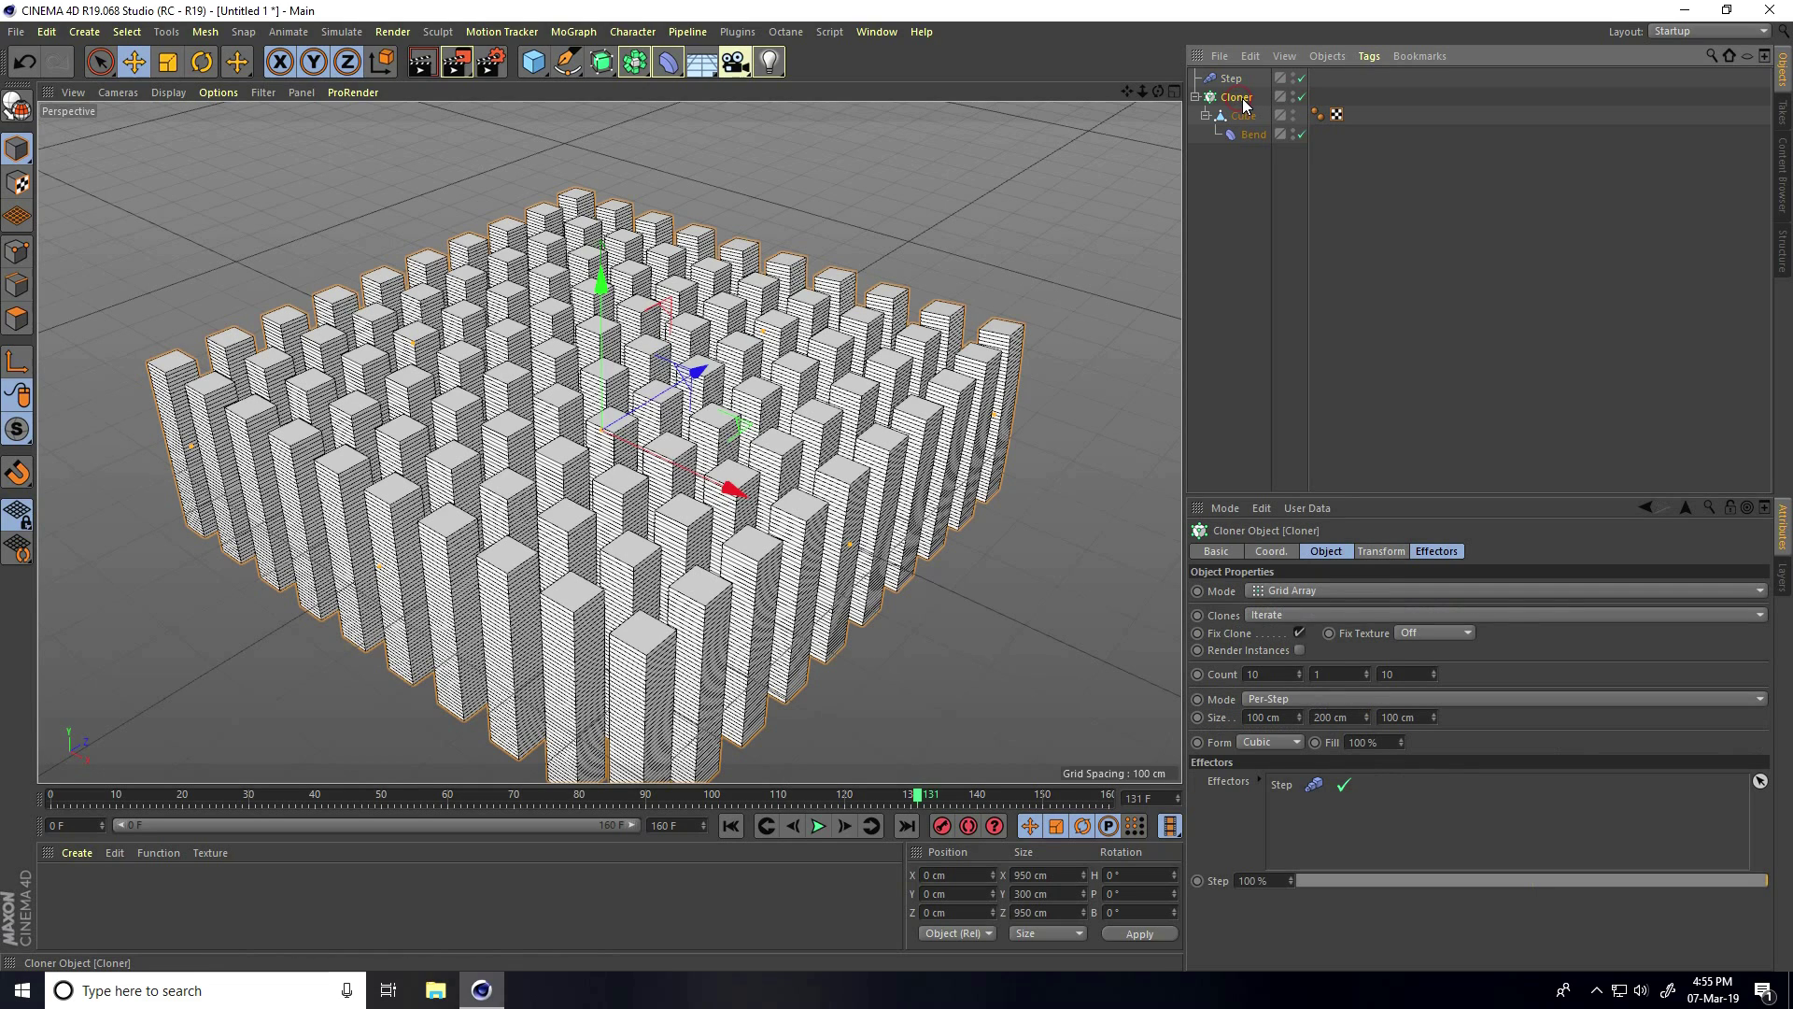
{"action": "left_click", "coordinate": [568, 32]}
{"action": "mouse_move", "coordinate": [710, 60]}
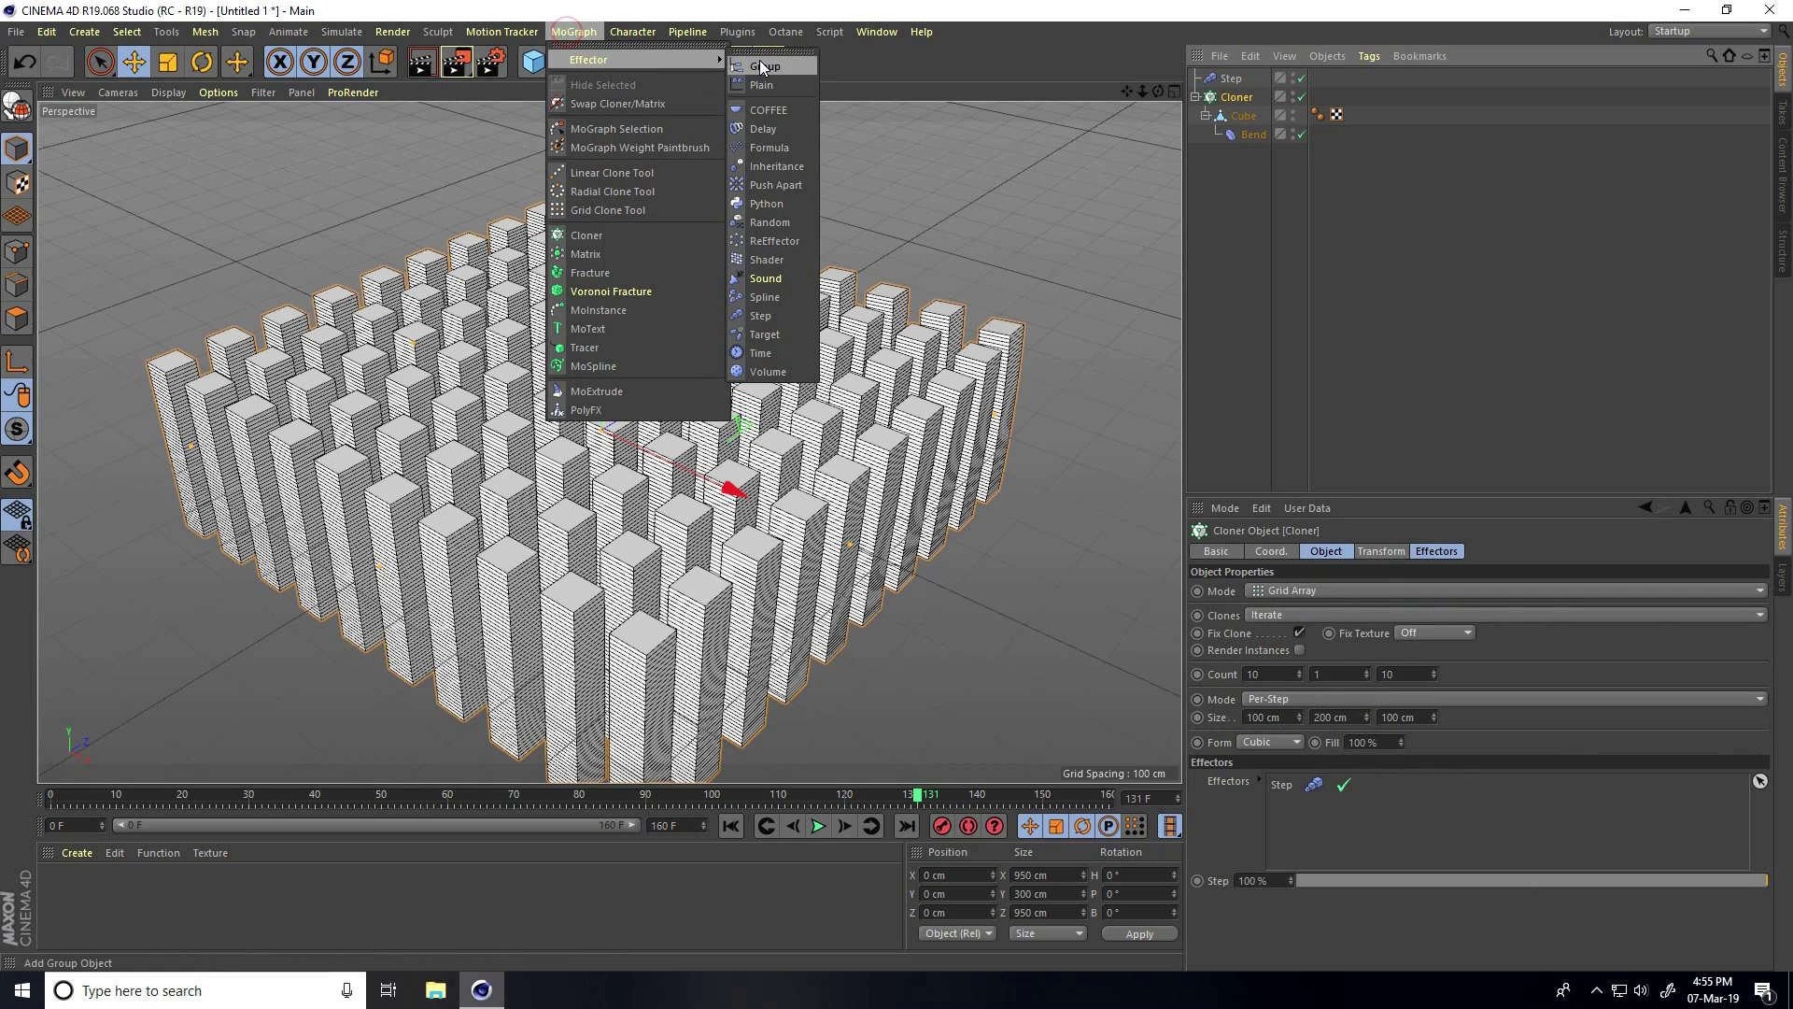
{"action": "left_click", "coordinate": [765, 226]}
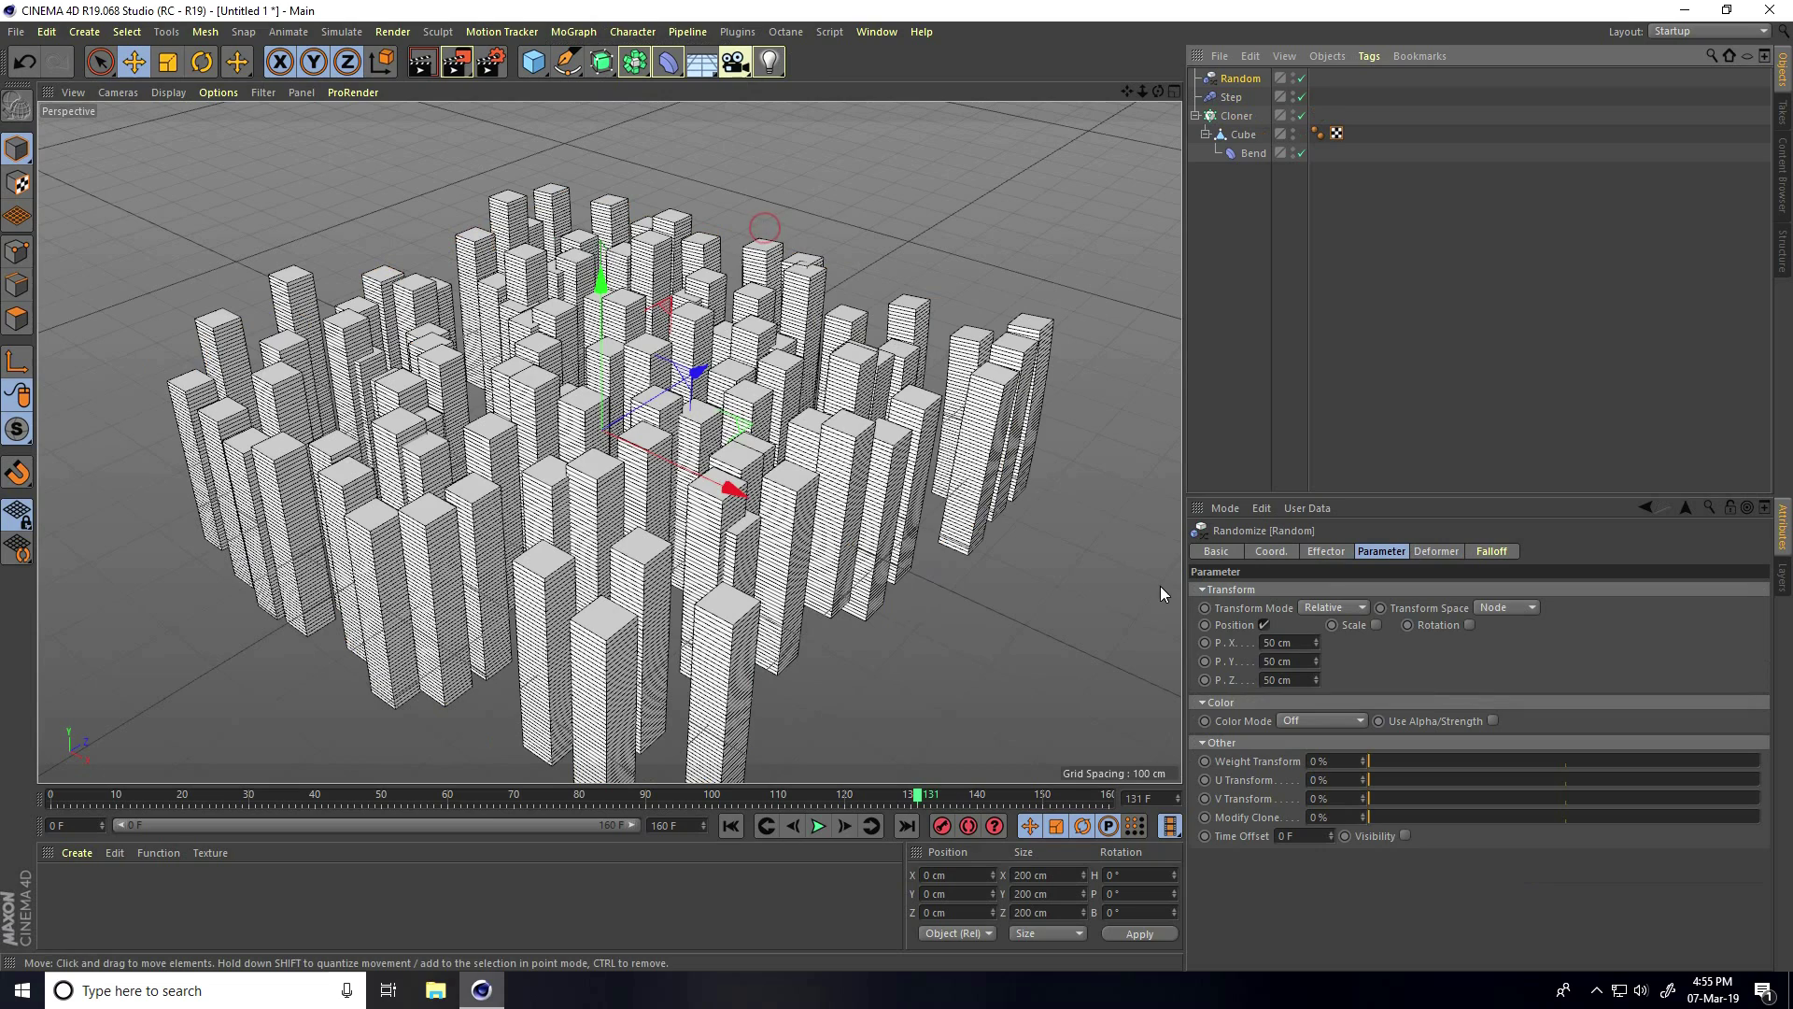
{"action": "left_click", "coordinate": [1265, 625]}
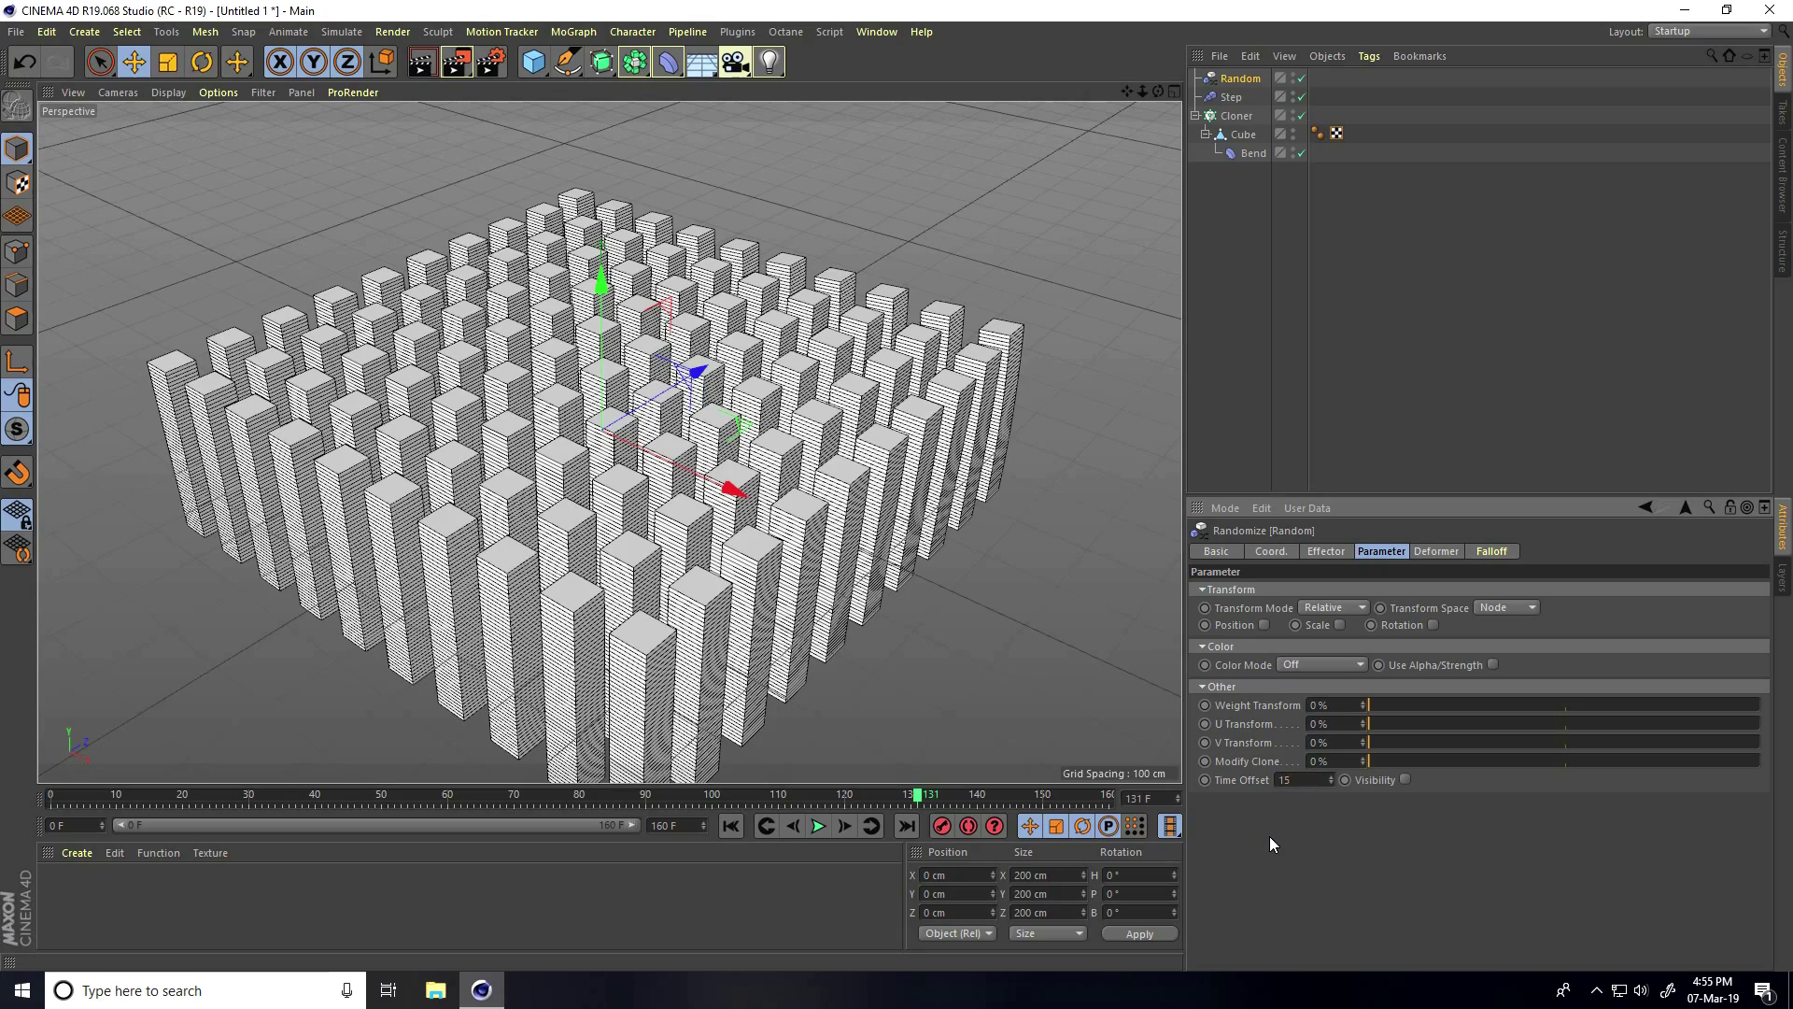
{"action": "key", "text": "Return"}
Change the Random time offset to 10 F and preview from the first frame
{"action": "left_click", "coordinate": [730, 827]}
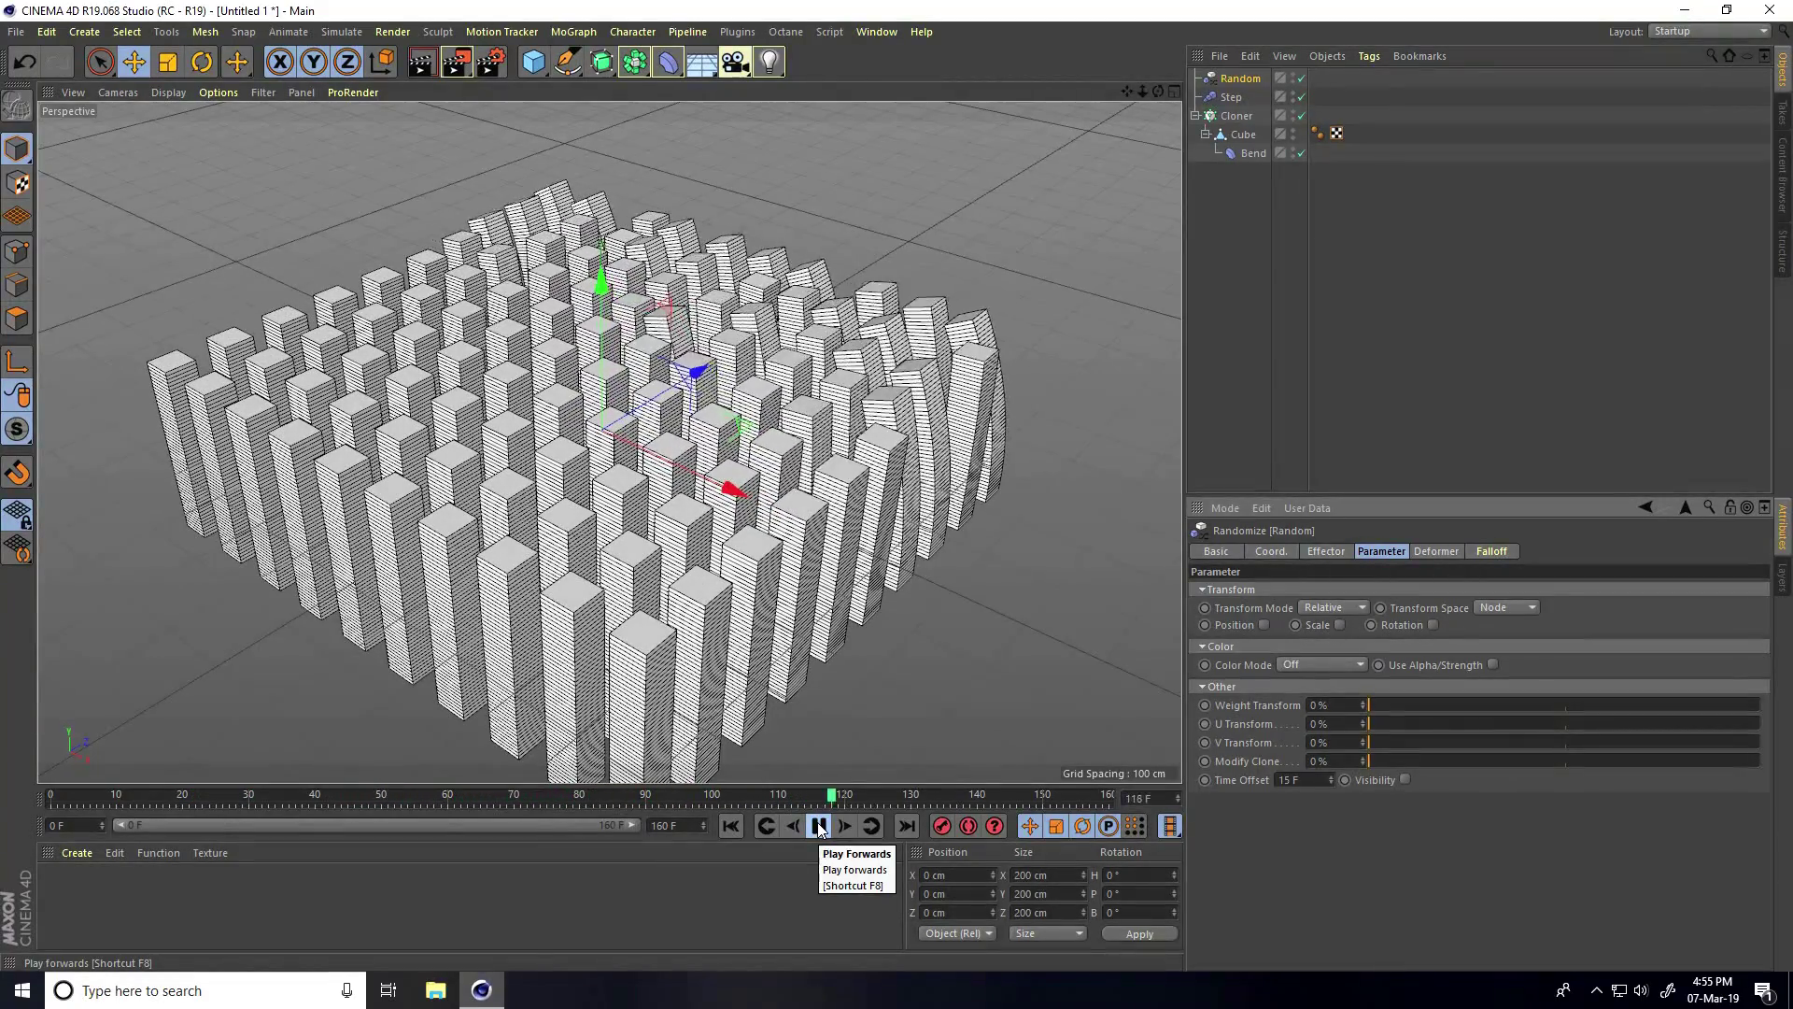
{"action": "left_click", "coordinate": [819, 826]}
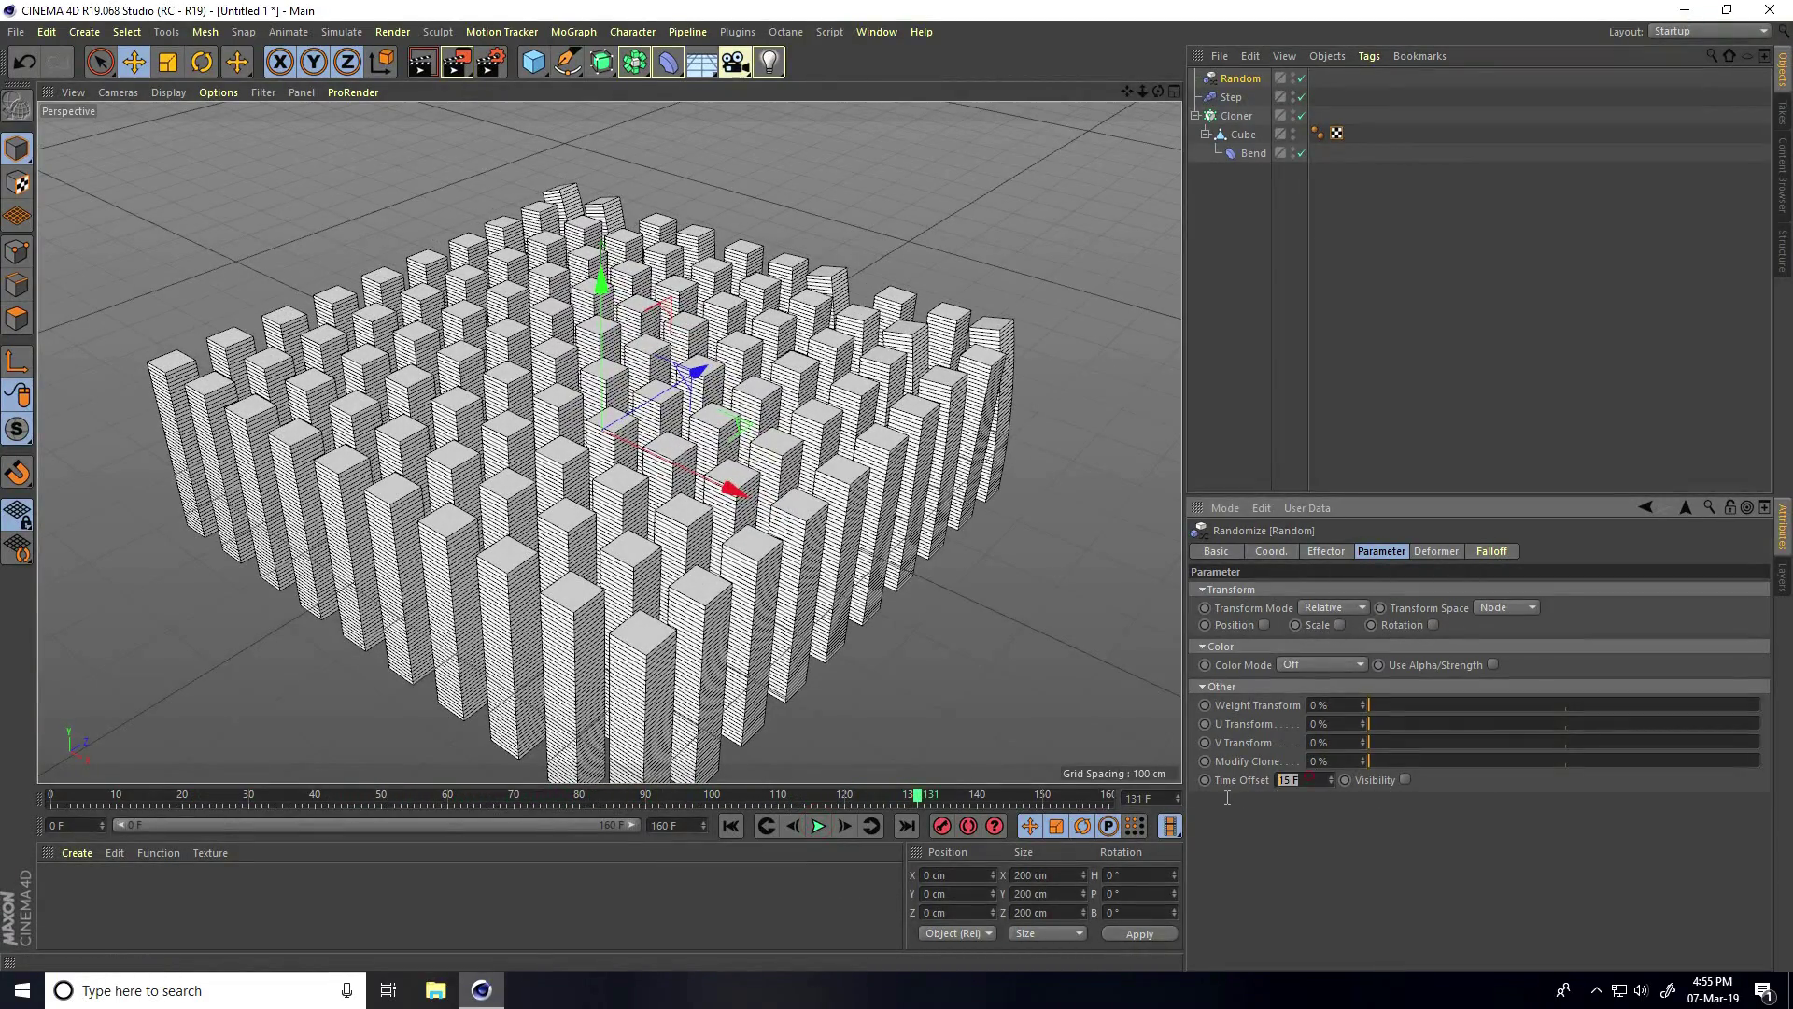
{"action": "type", "text": "10"}
{"action": "key", "text": "Return"}
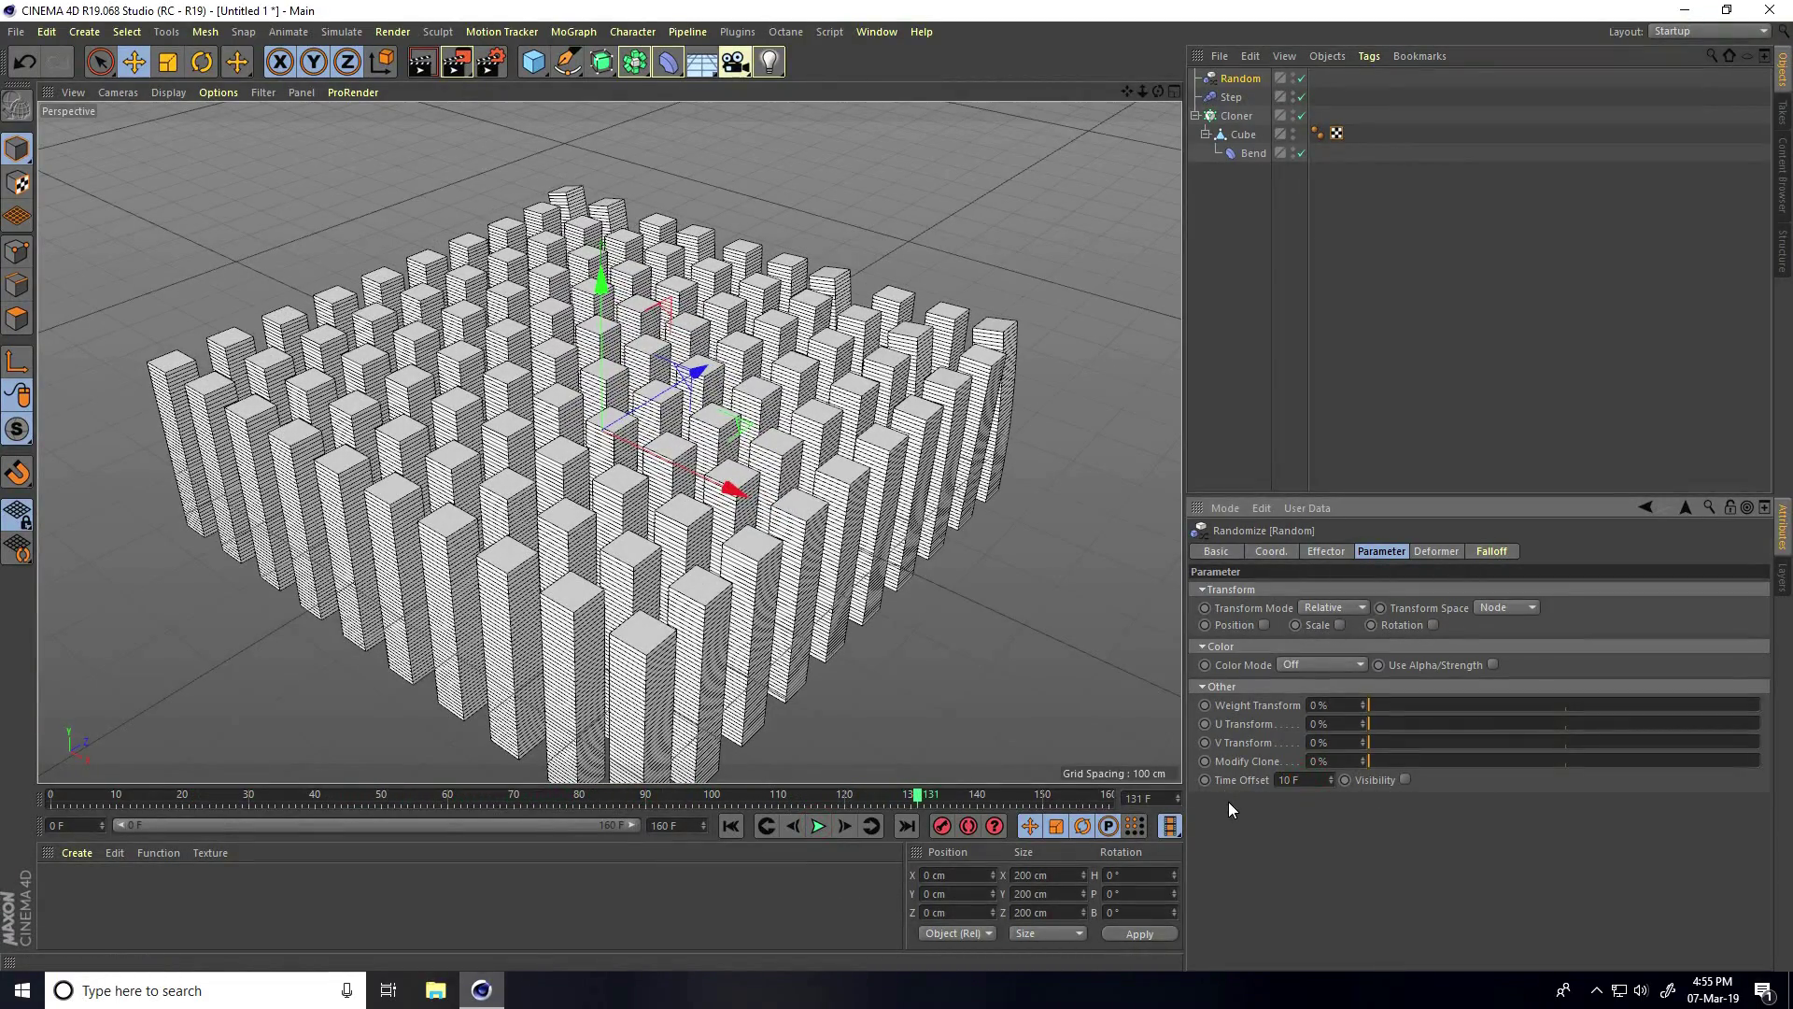
{"action": "left_click", "coordinate": [732, 828]}
{"action": "left_click", "coordinate": [818, 826]}
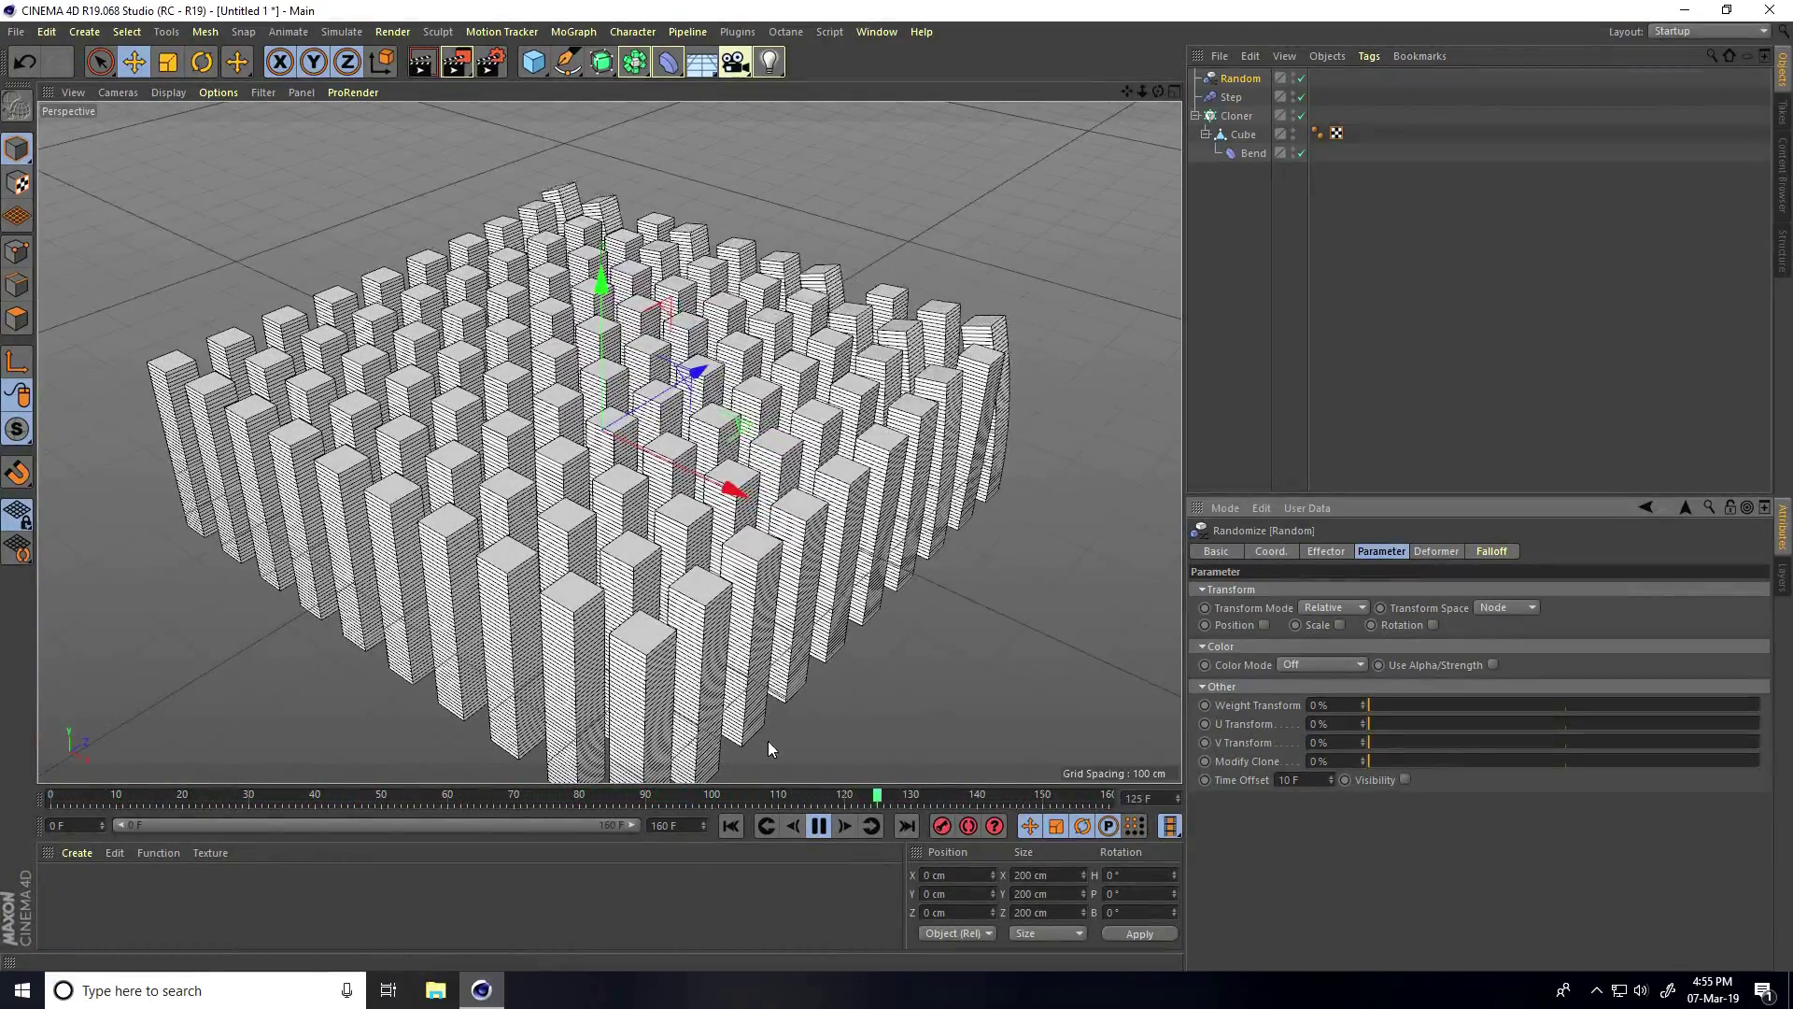
{"action": "left_click", "coordinate": [819, 826]}
Add a Delay effector to the Cloner with 60% Strength in Spring mode
{"action": "left_click", "coordinate": [1238, 117]}
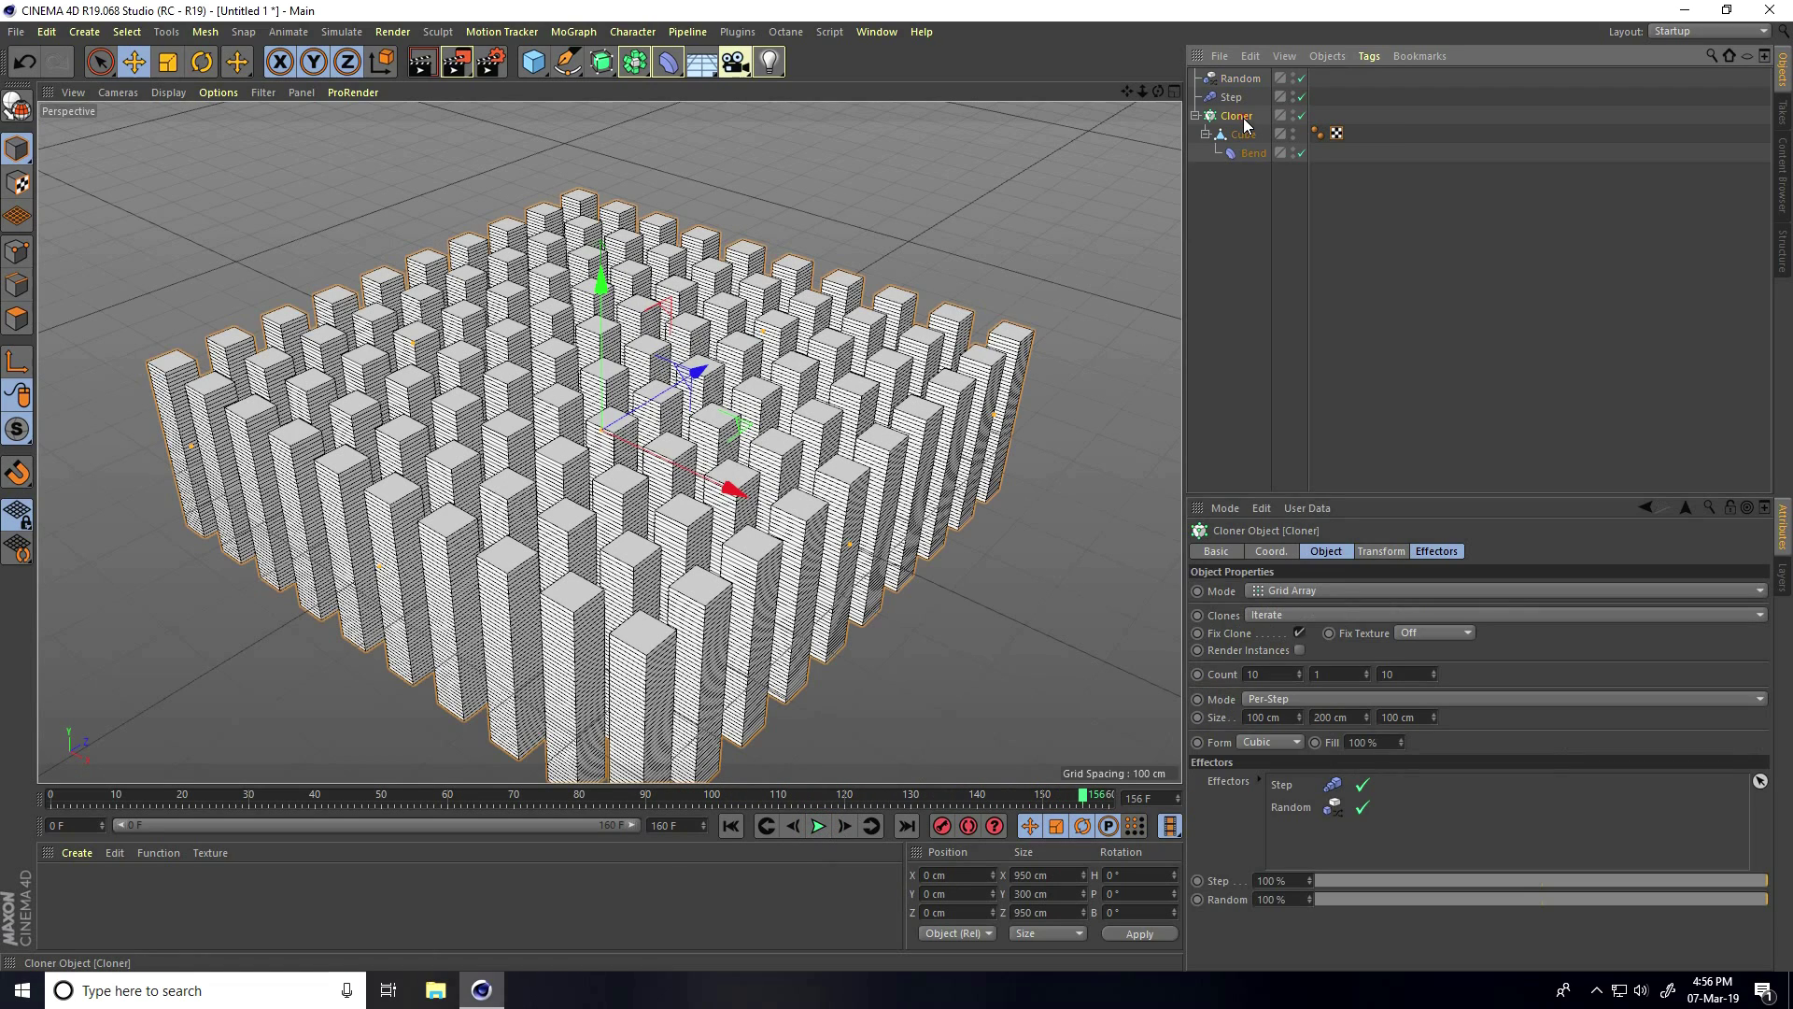
{"action": "left_click", "coordinate": [578, 33]}
{"action": "mouse_move", "coordinate": [581, 58]}
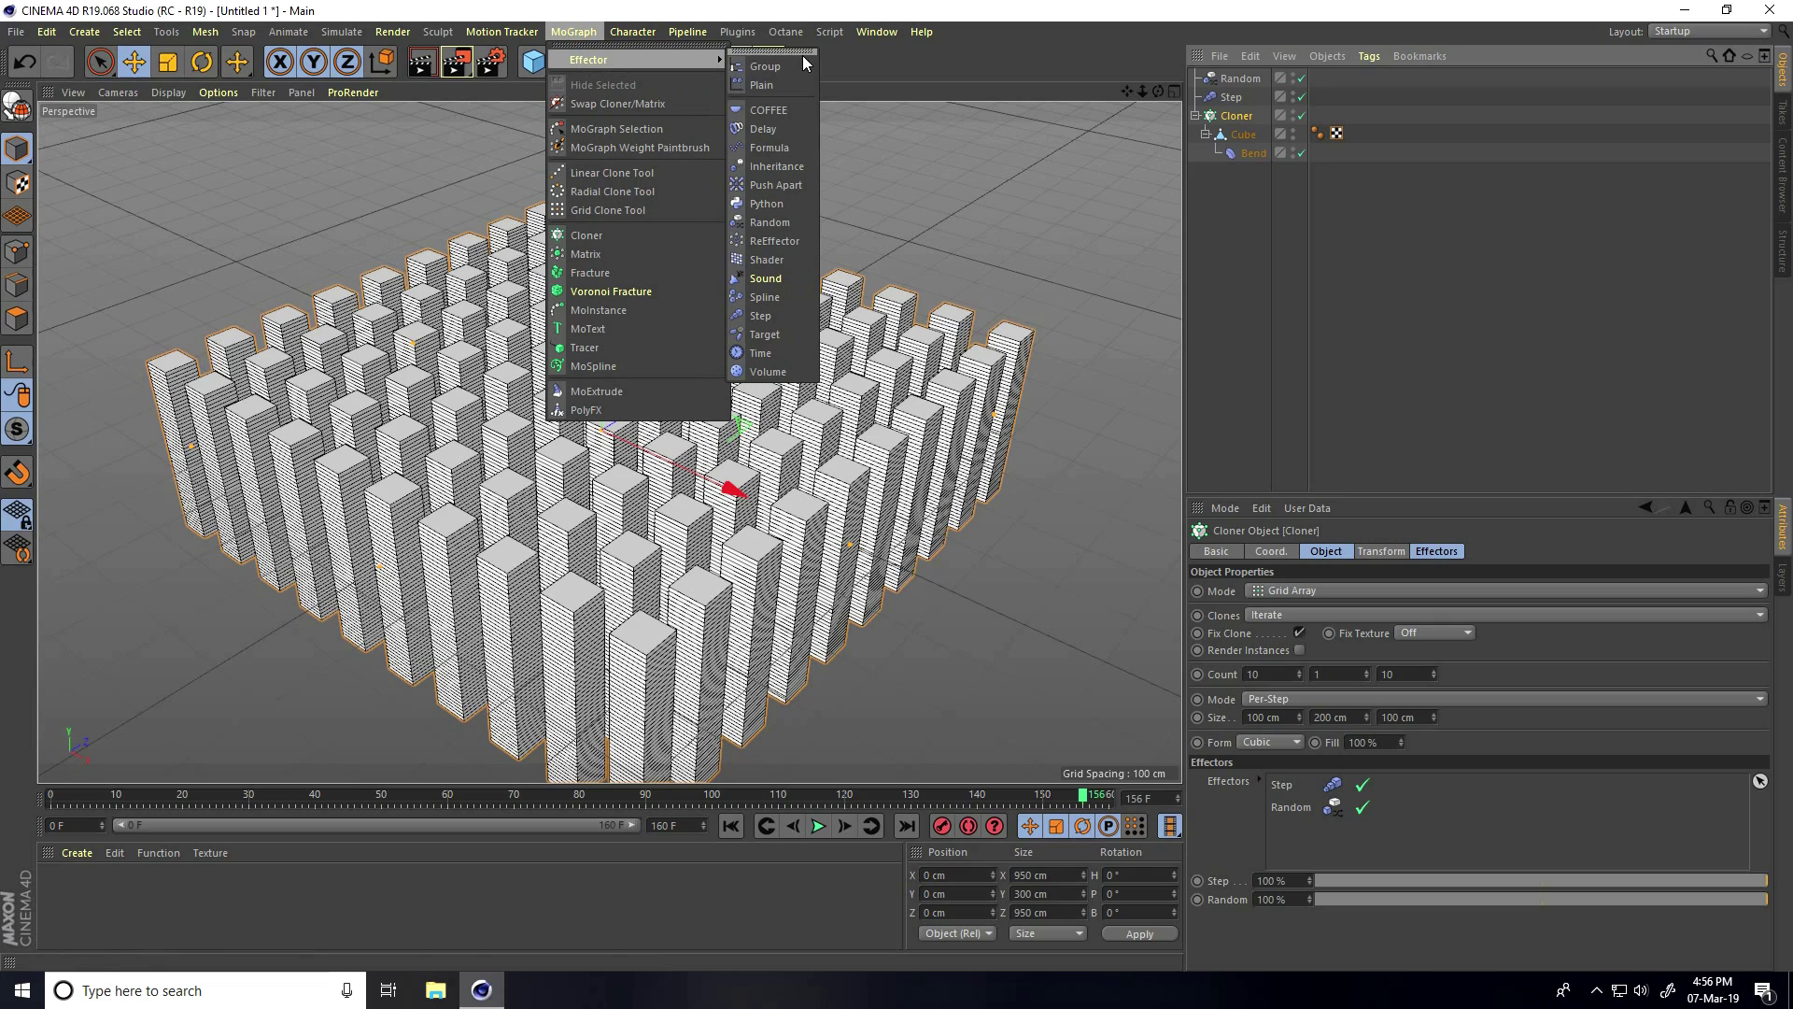
{"action": "left_click", "coordinate": [764, 128]}
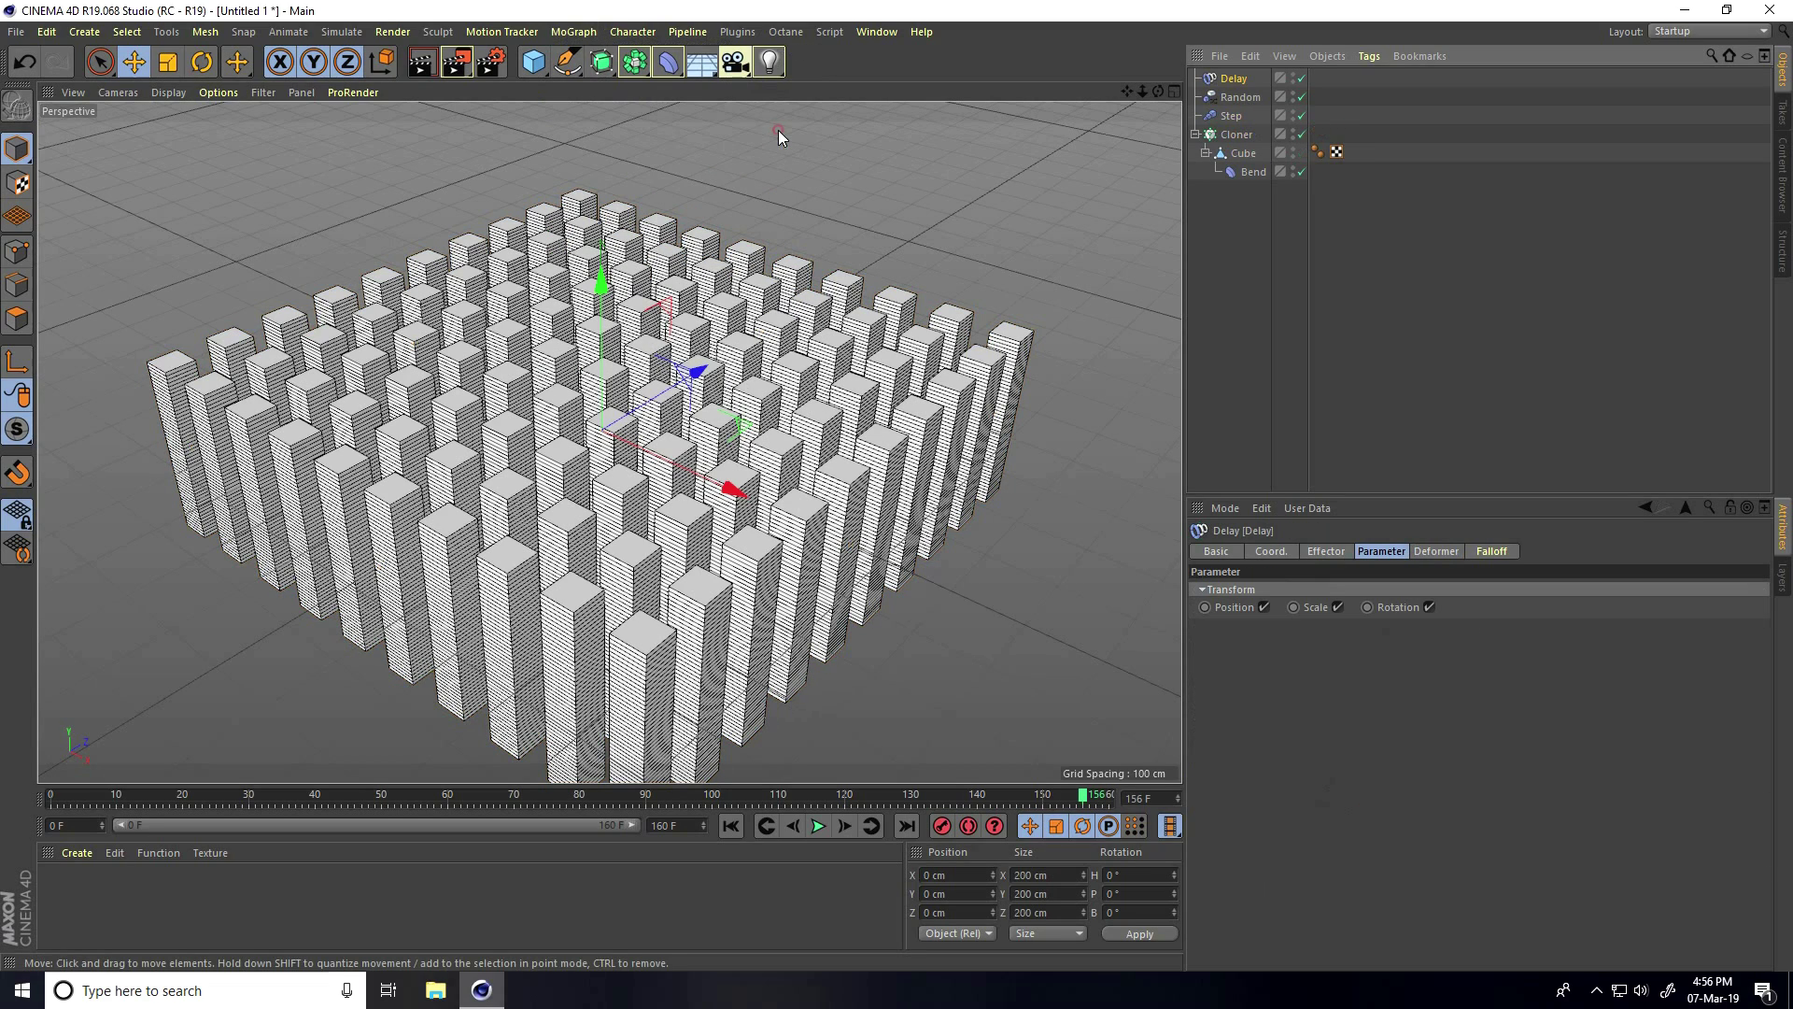
{"action": "left_click", "coordinate": [1327, 552]}
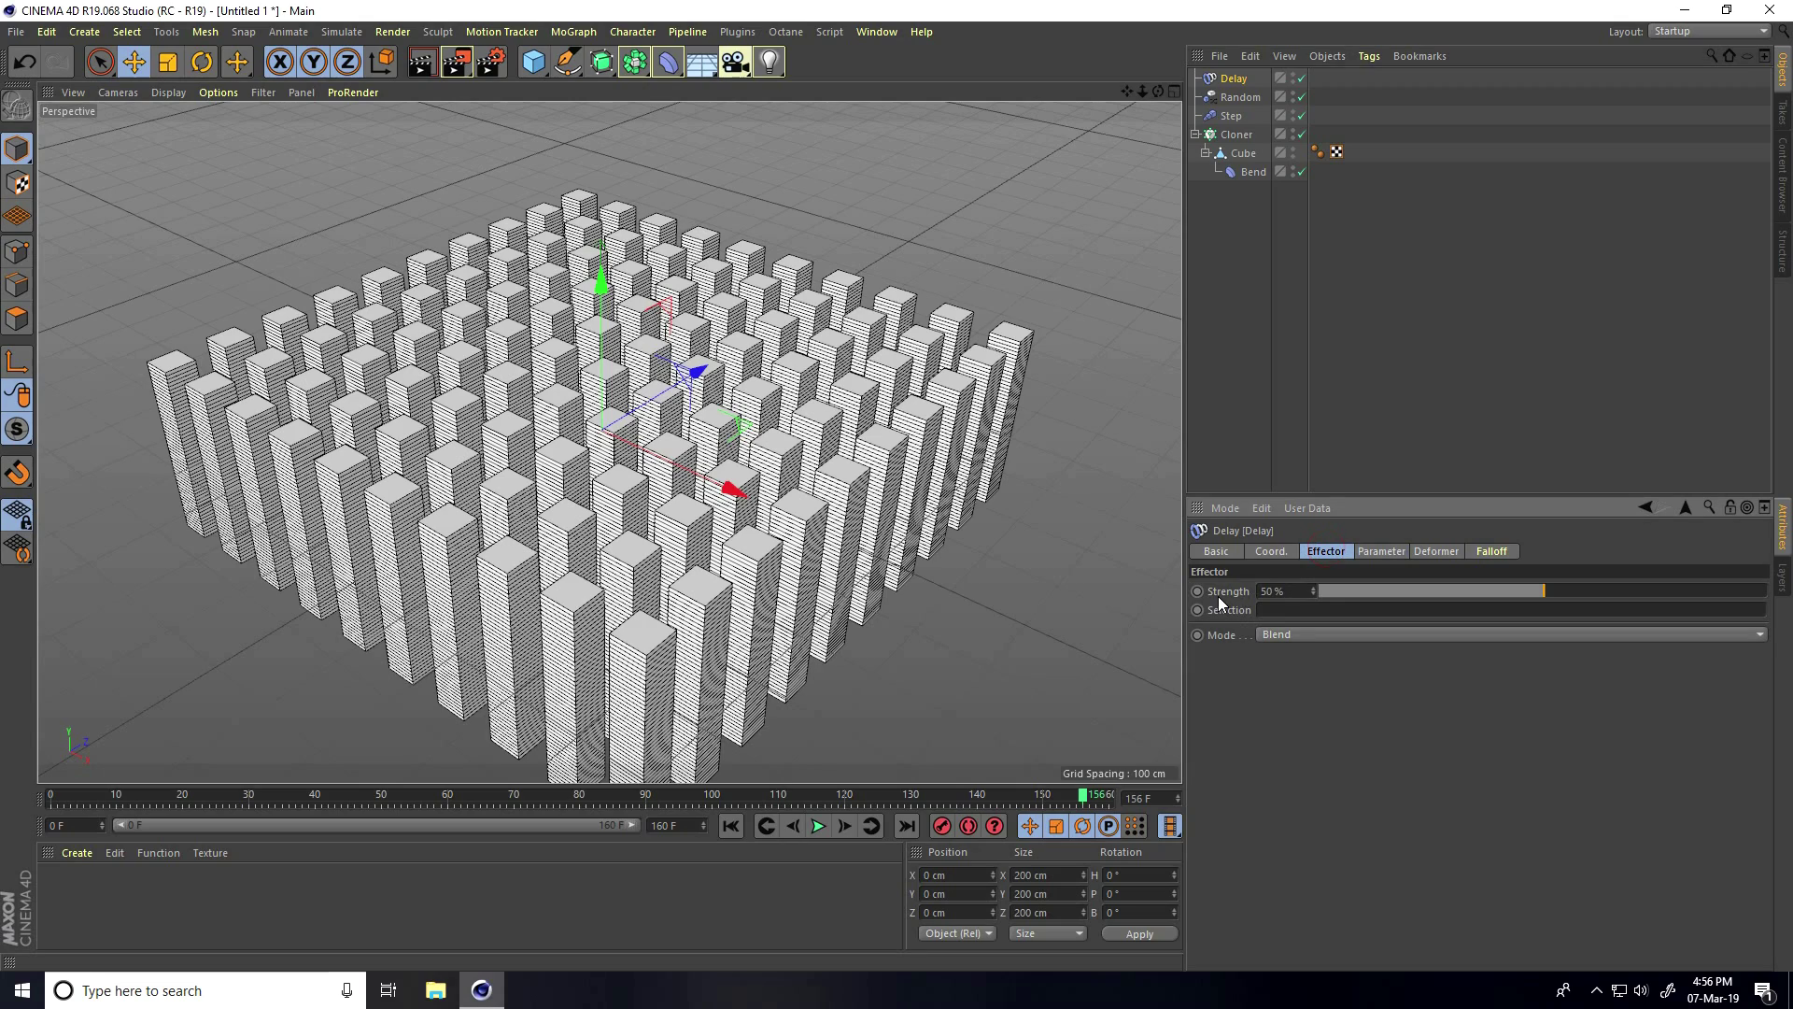
{"action": "type", "text": "60"}
{"action": "key", "text": "Return"}
{"action": "left_click", "coordinate": [1287, 634]}
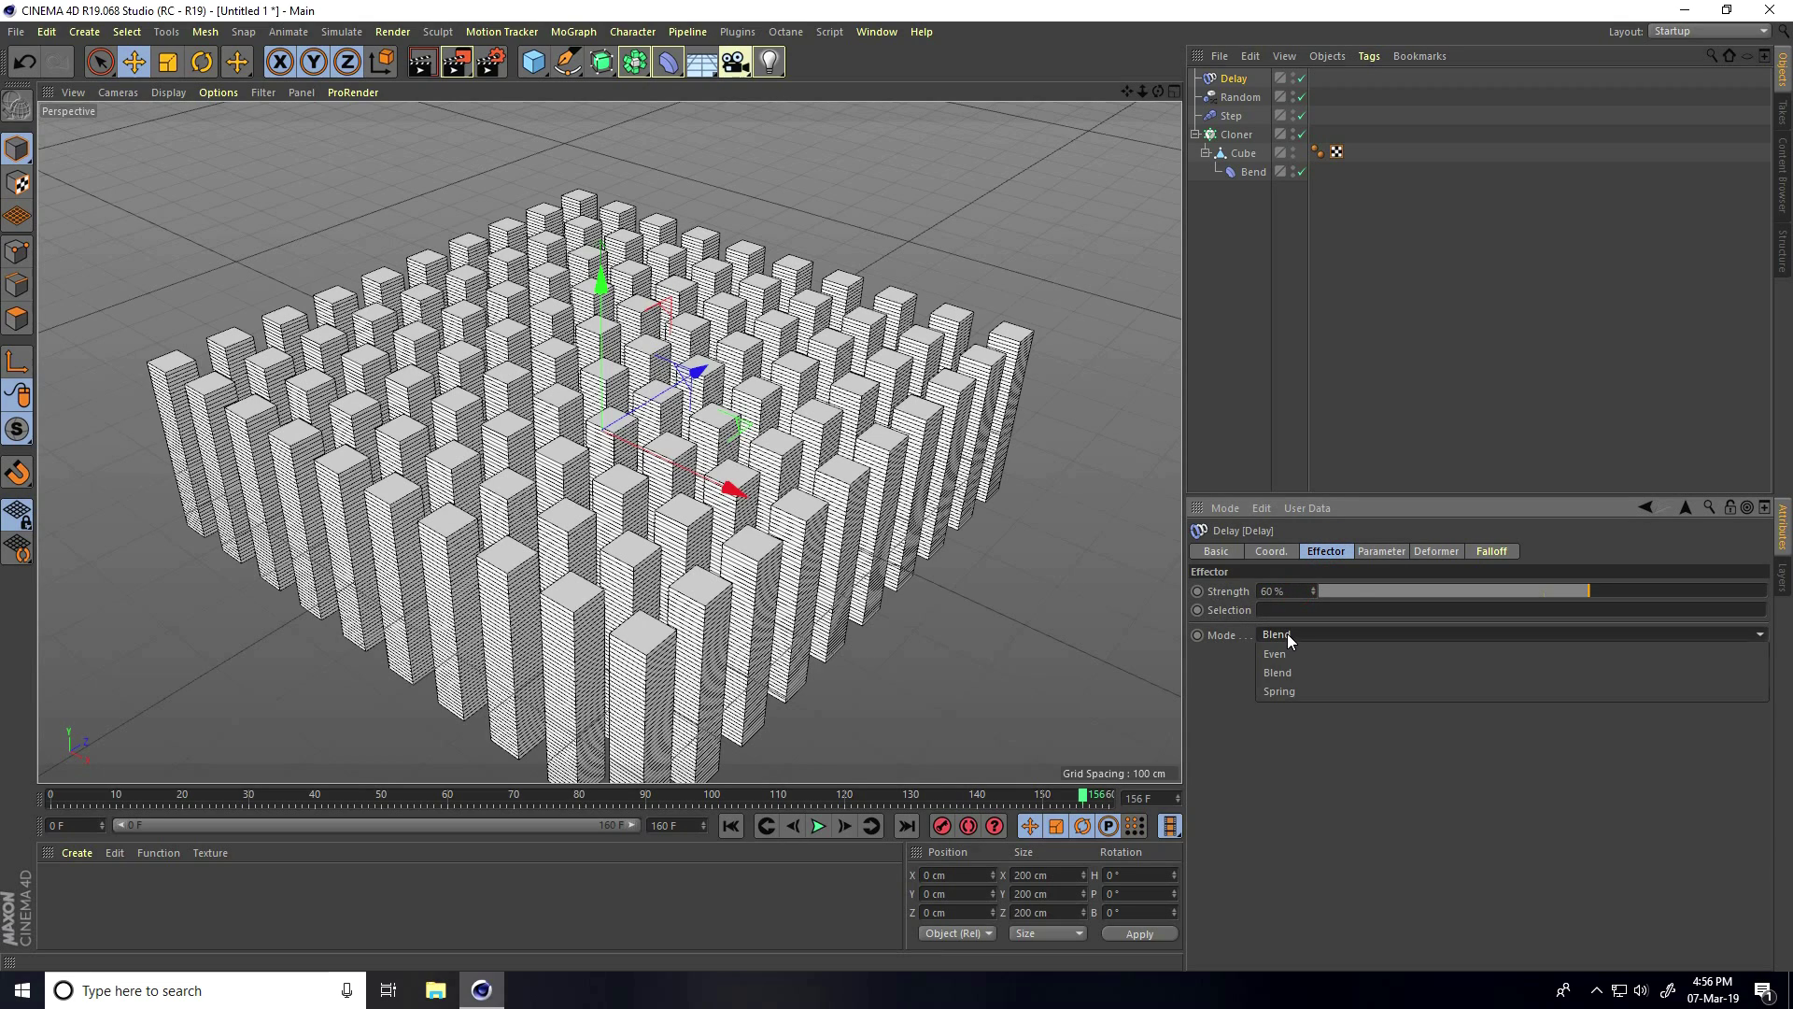
{"action": "left_click", "coordinate": [1280, 692]}
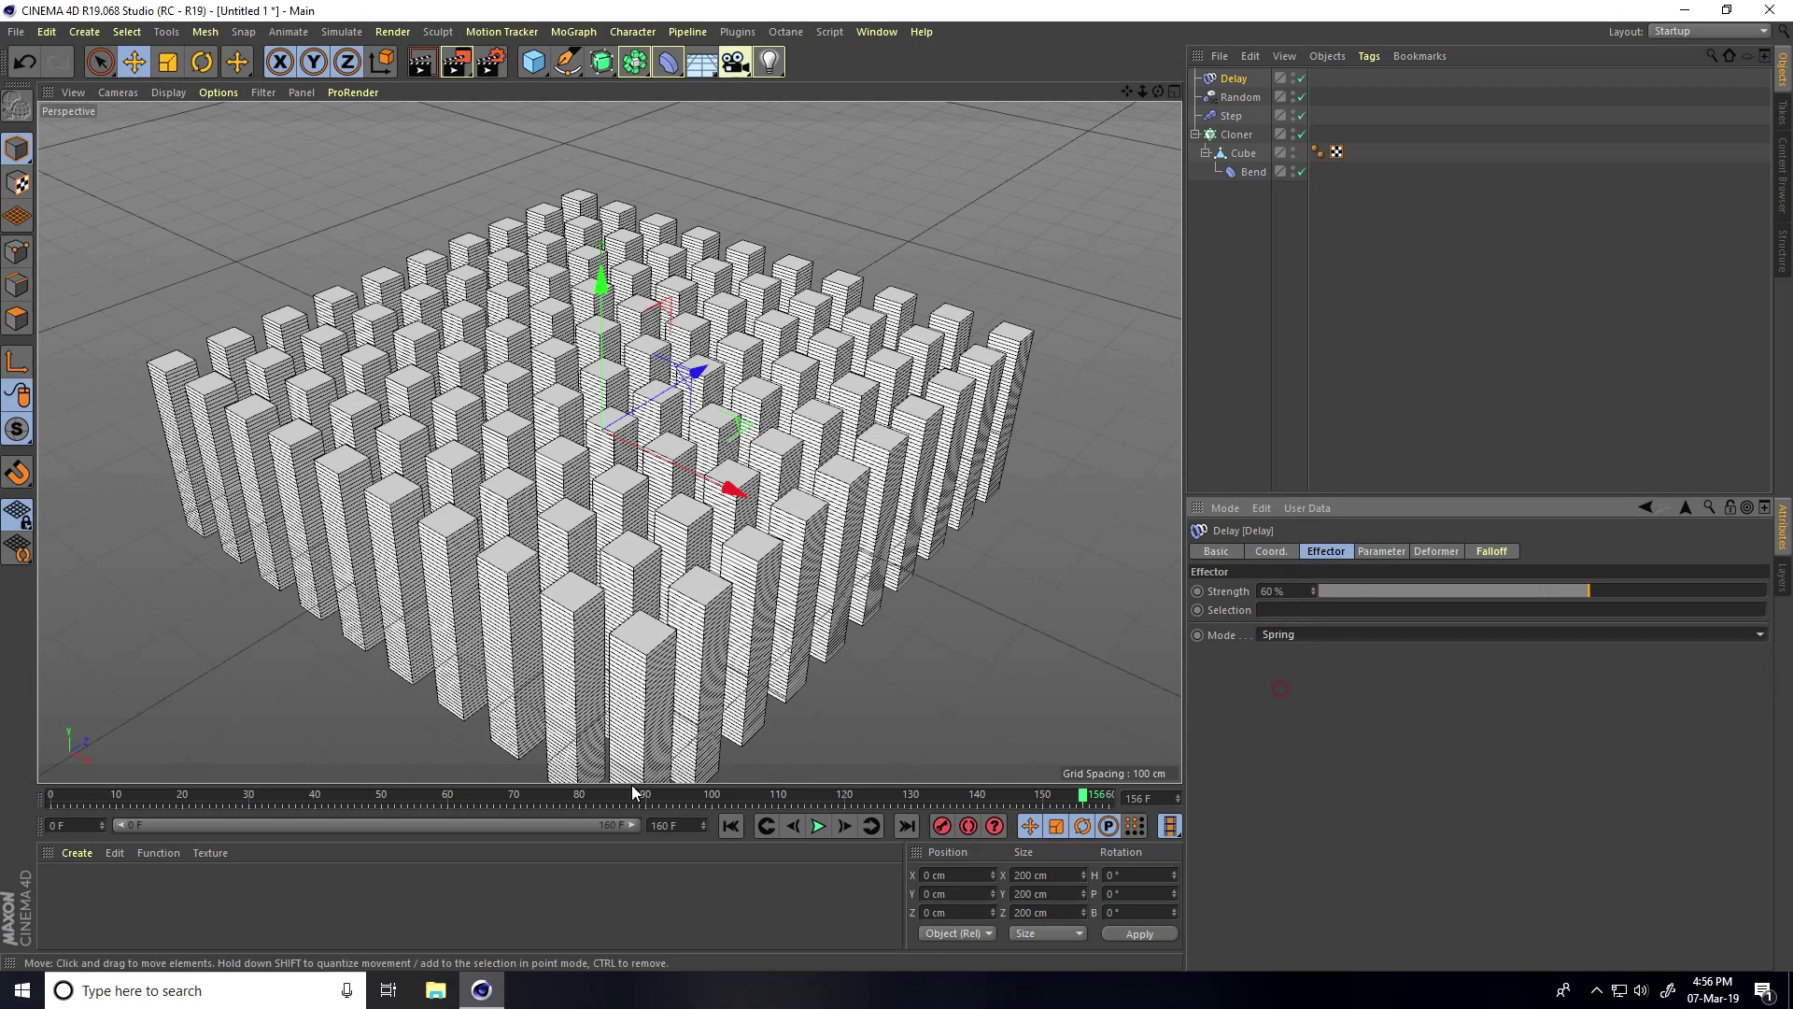
Preview the springier bending from the start and rewind to the first frame
{"action": "left_click", "coordinate": [727, 828]}
{"action": "left_click", "coordinate": [818, 826]}
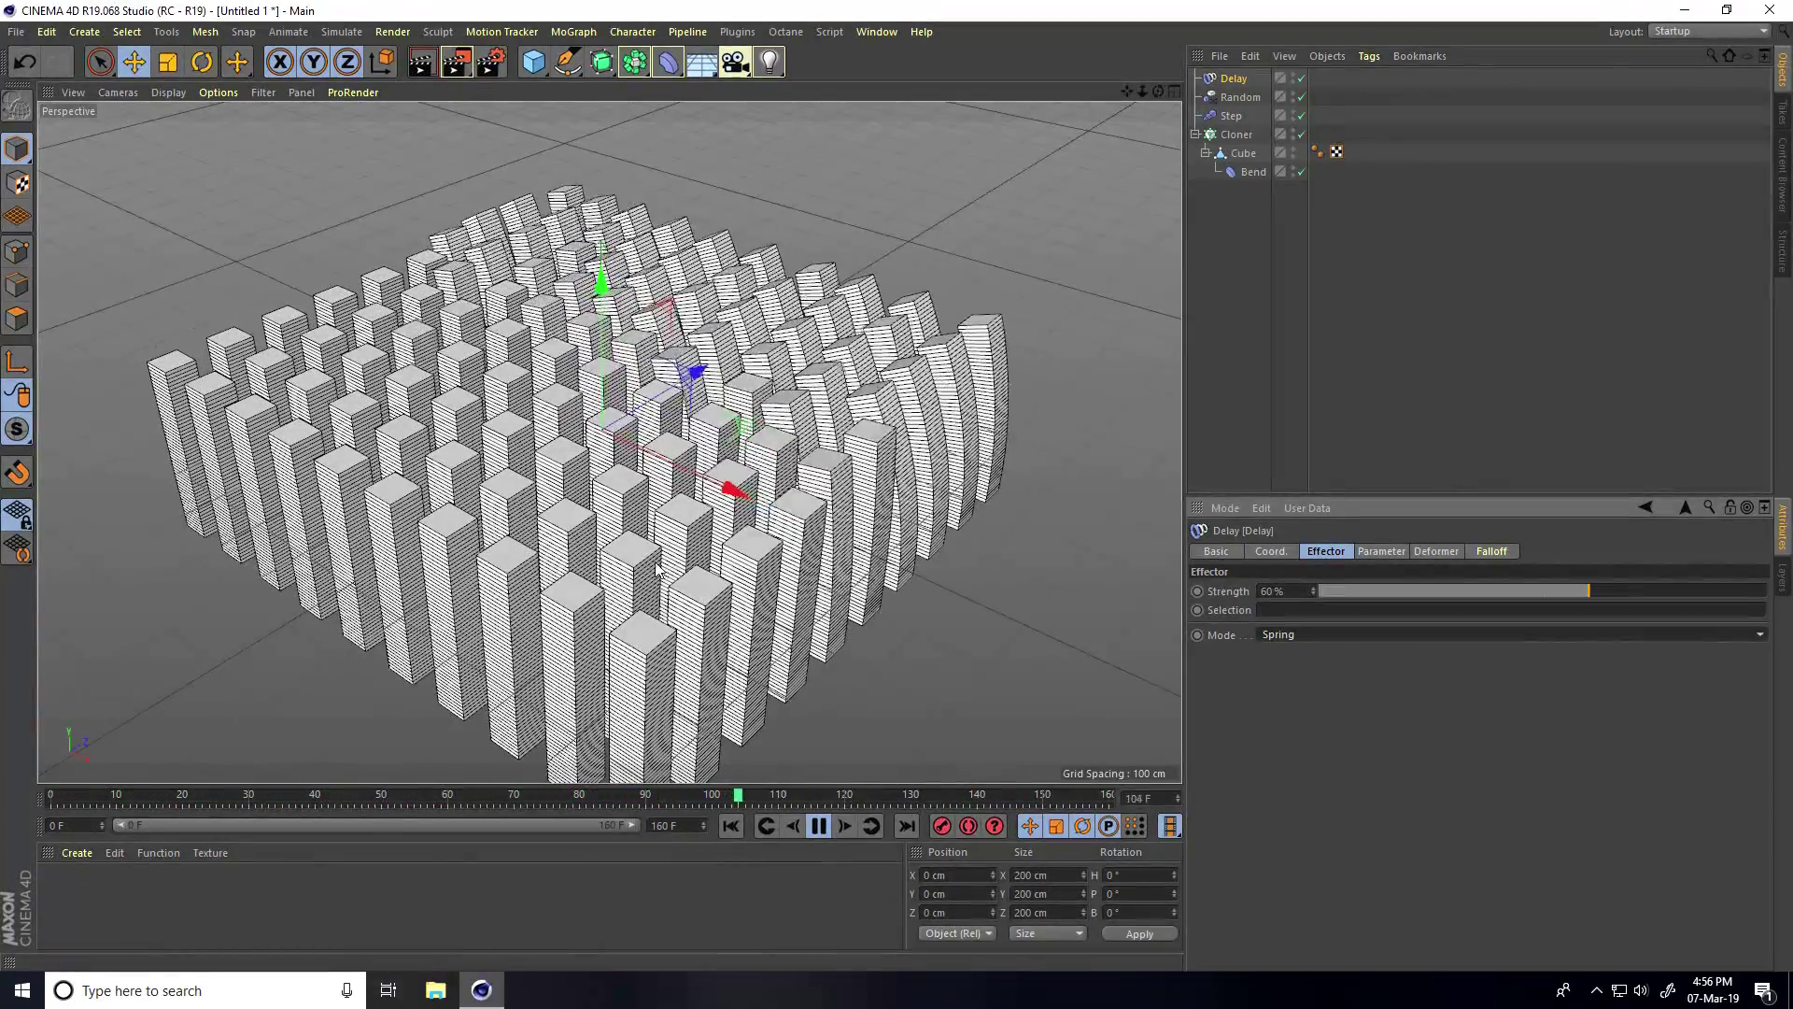
{"action": "left_click", "coordinate": [818, 825]}
{"action": "left_click", "coordinate": [730, 826]}
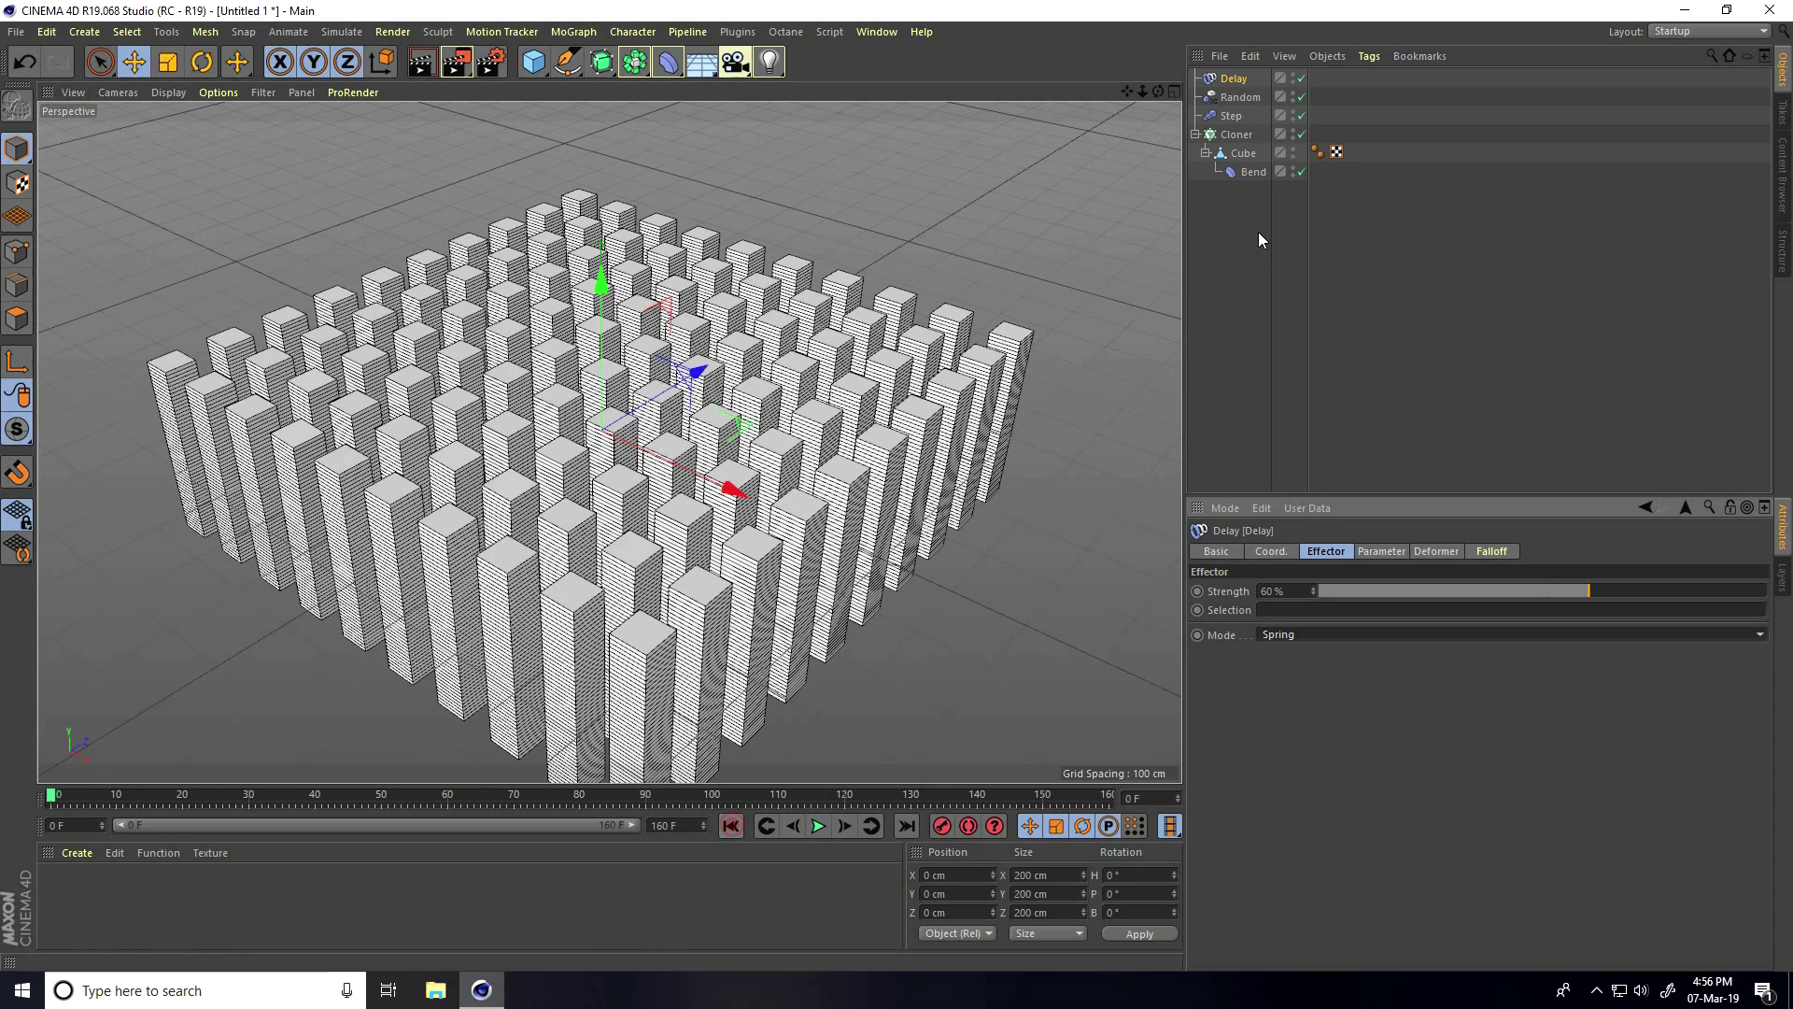
Add a Shader effector to the Cloner with a 15 F time offset
{"action": "left_click", "coordinate": [1237, 138]}
{"action": "left_click", "coordinate": [569, 34]}
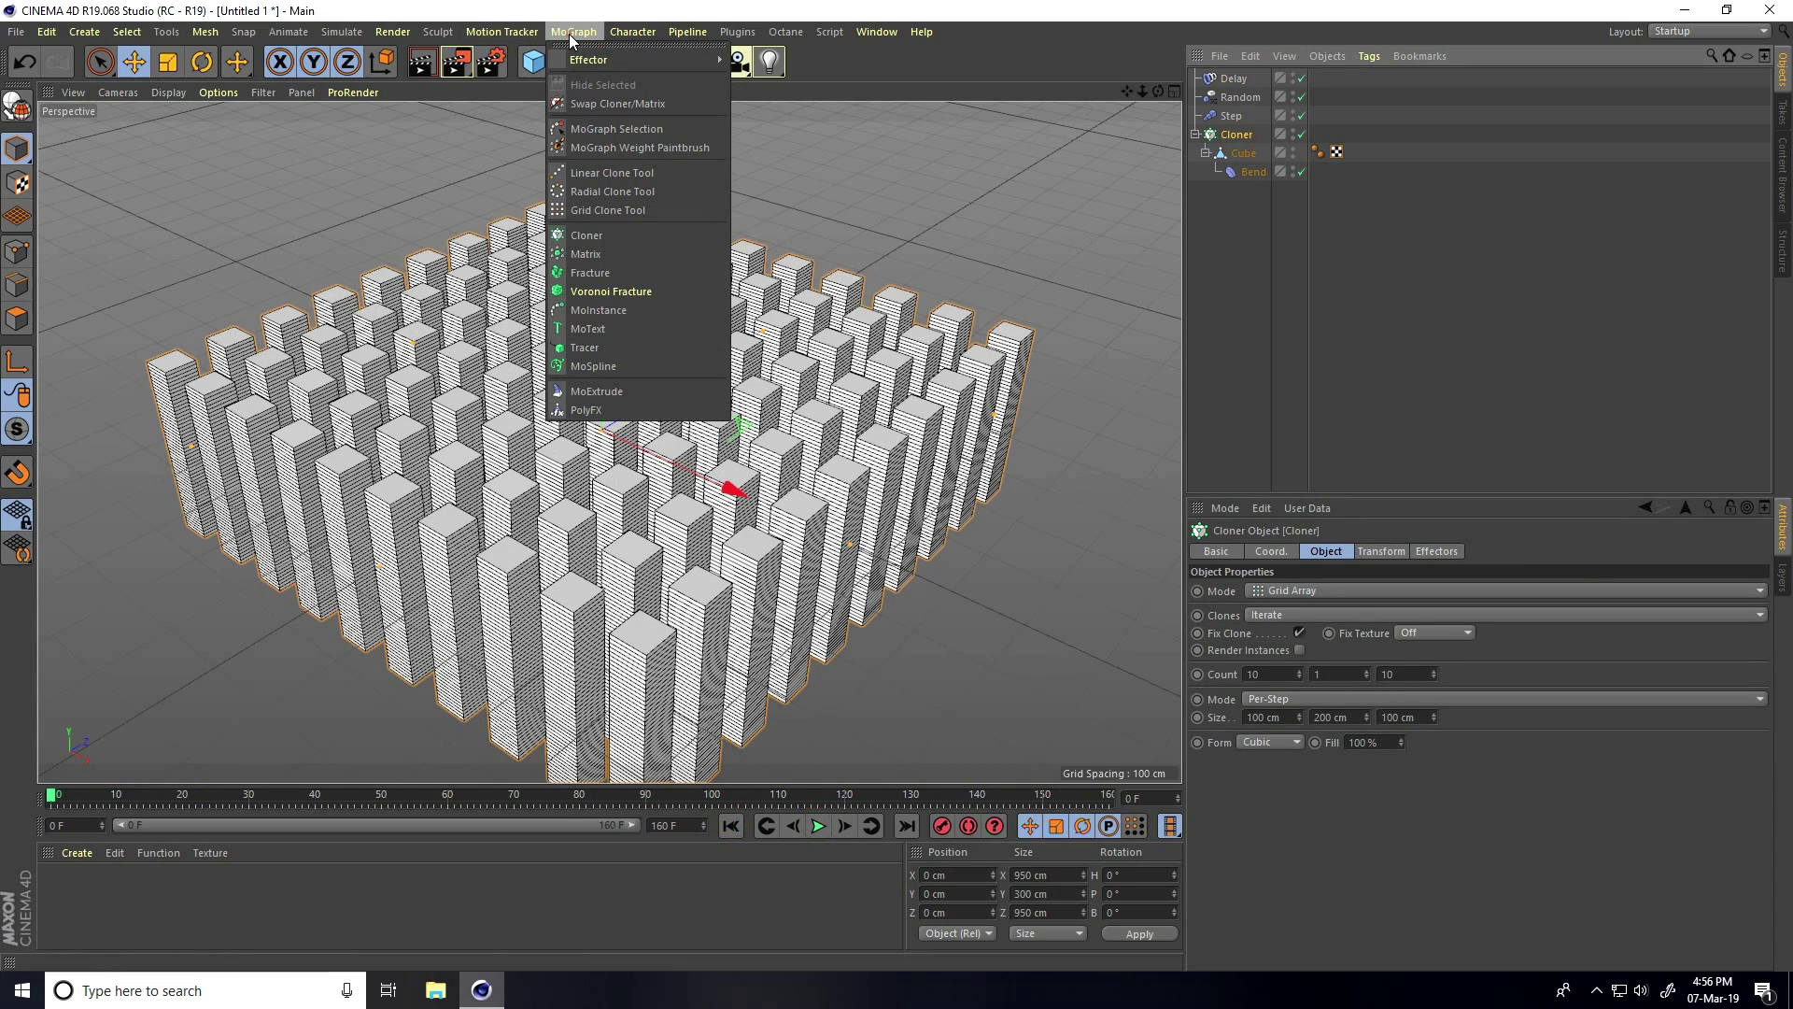
{"action": "mouse_move", "coordinate": [585, 59]}
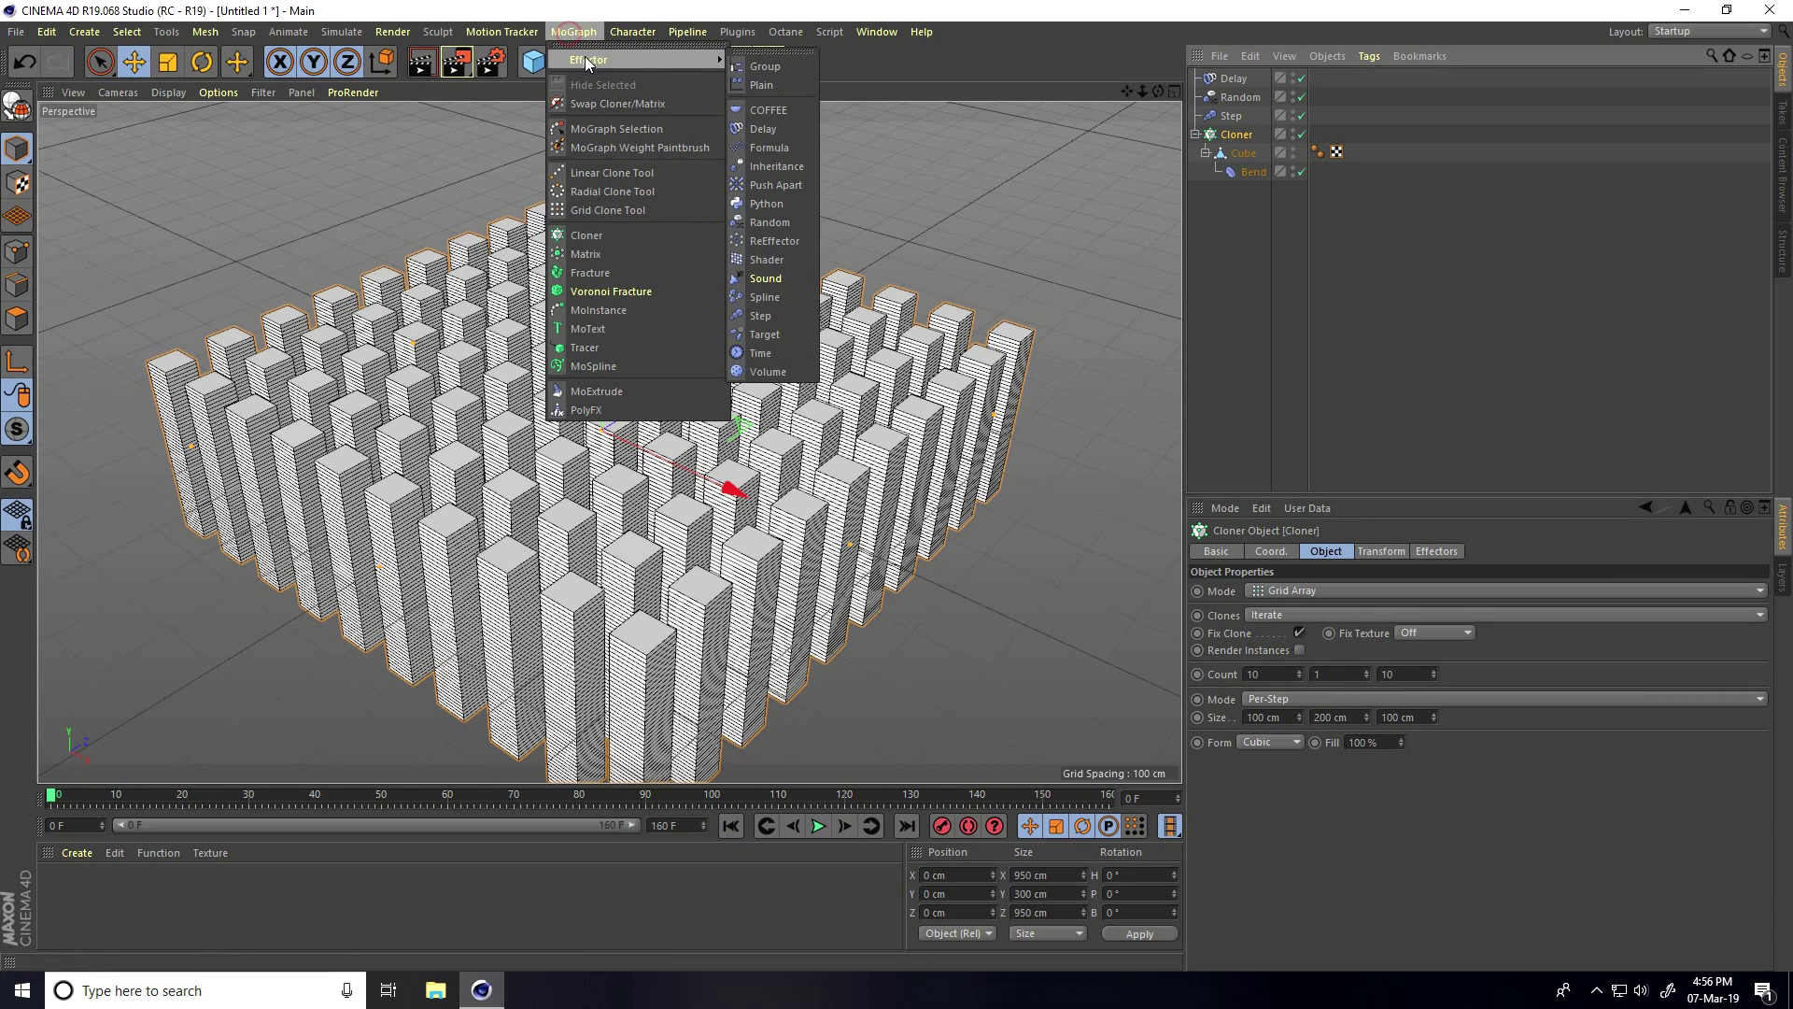
{"action": "left_click", "coordinate": [766, 259]}
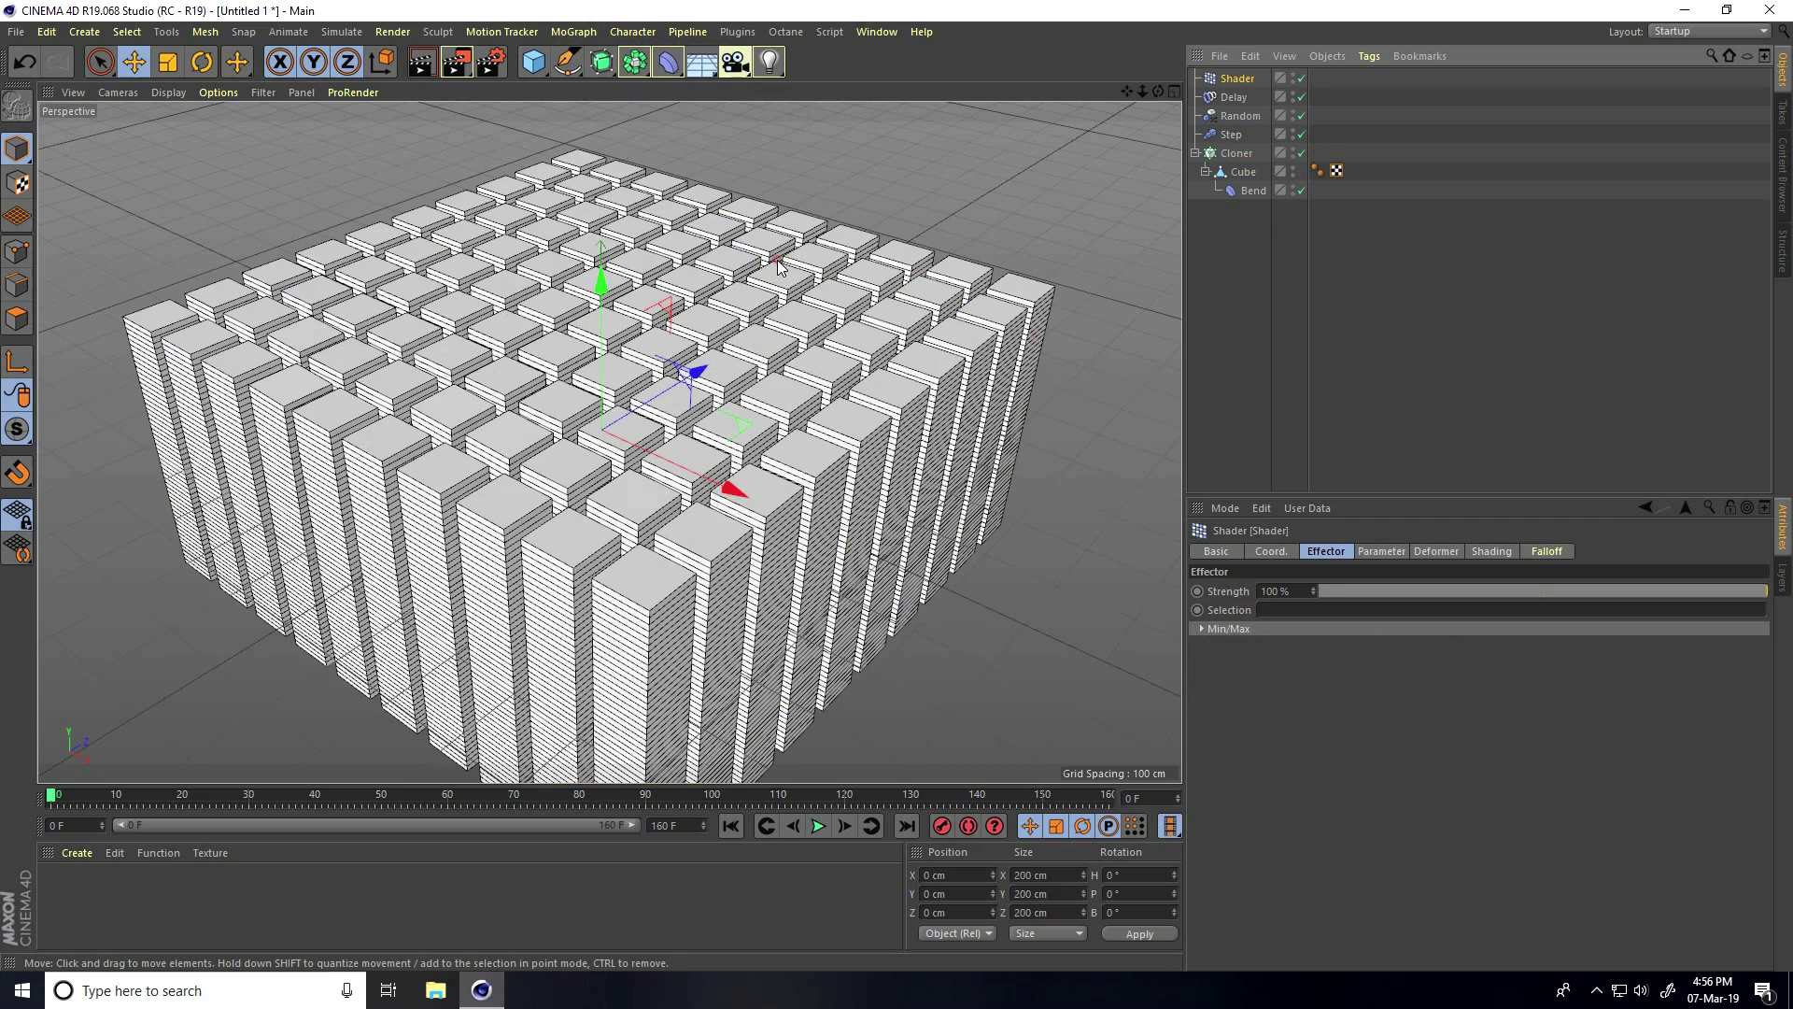
{"action": "left_click", "coordinate": [1381, 552]}
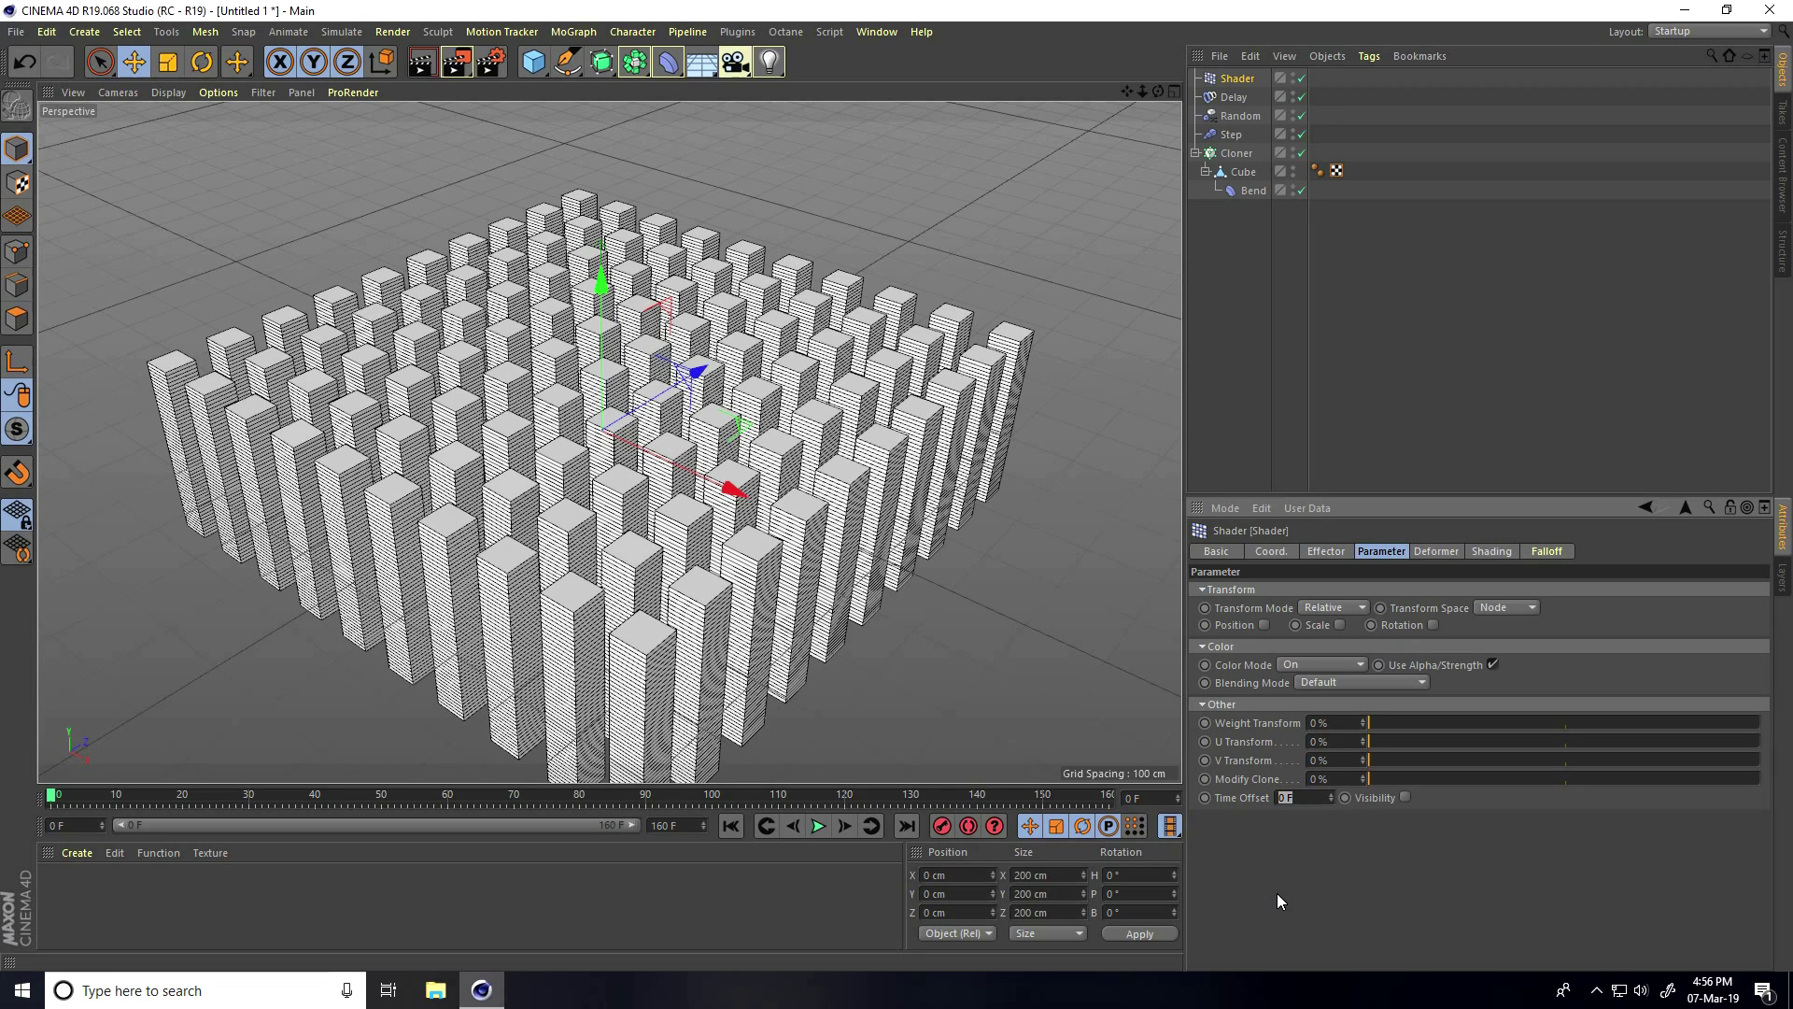
{"action": "type", "text": "15"}
{"action": "key", "text": "Return"}
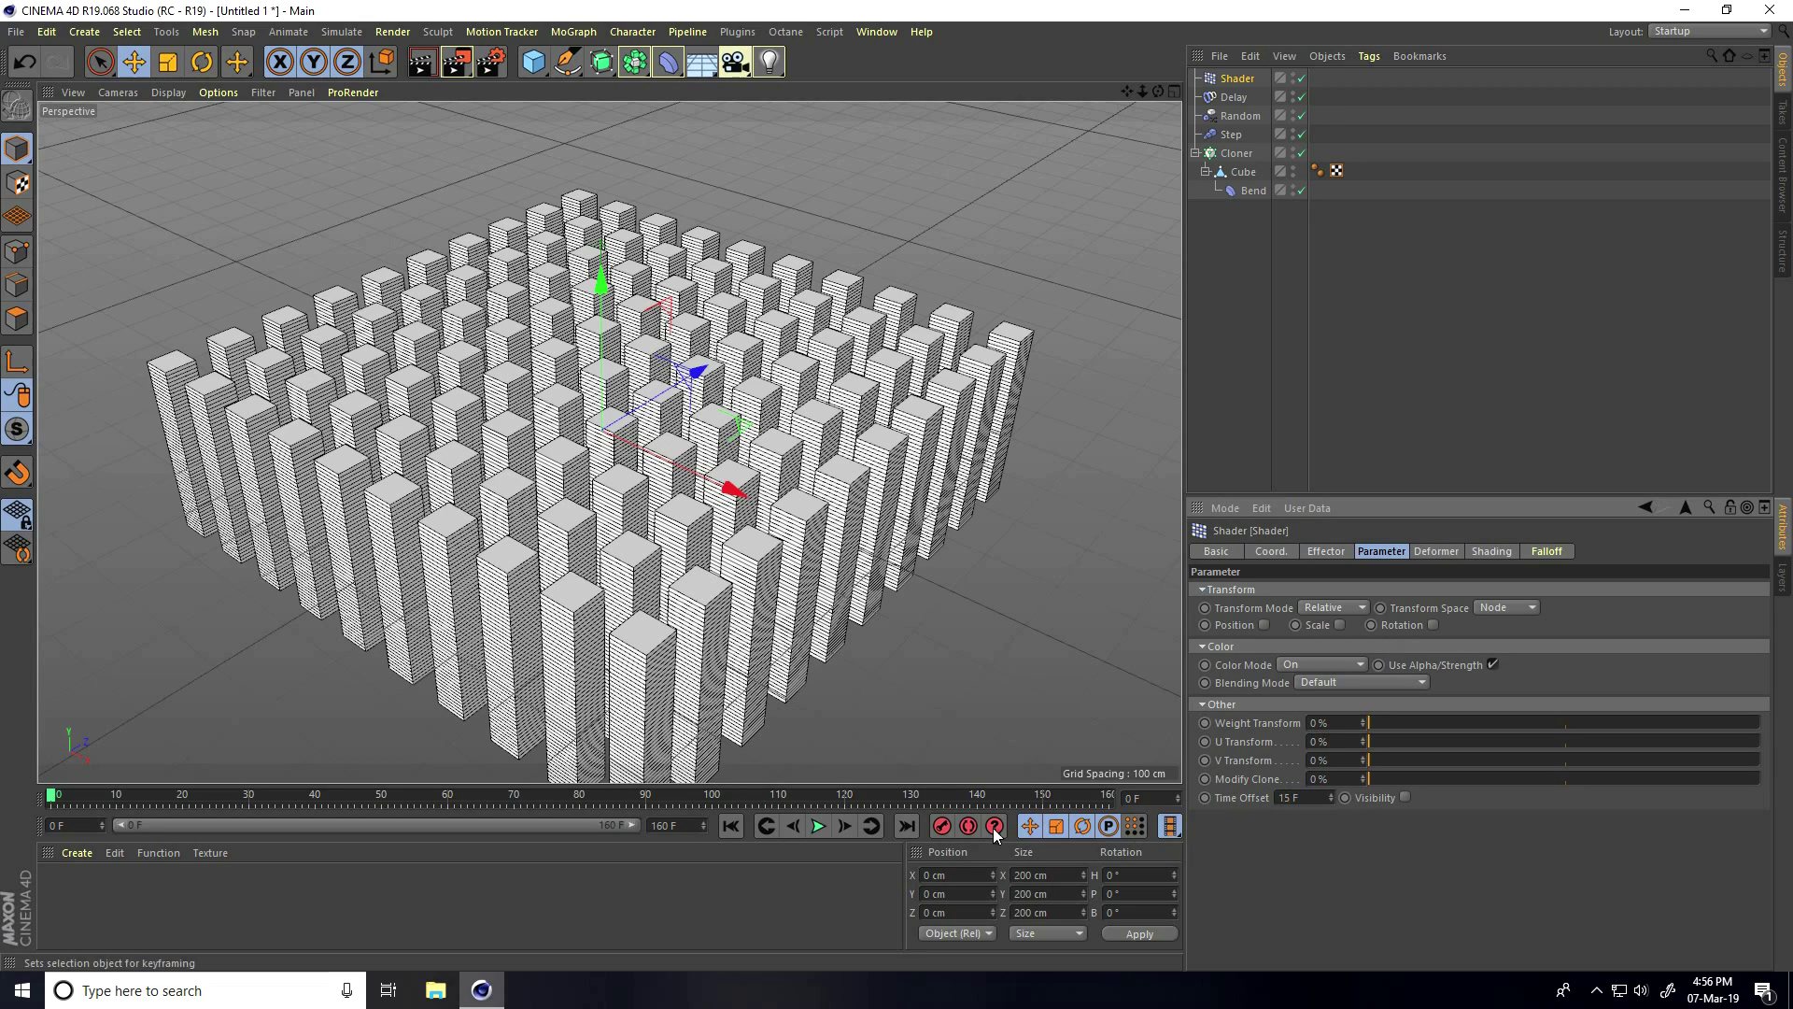
Play back the combined effector animation, then zoom out
{"action": "left_click", "coordinate": [818, 825]}
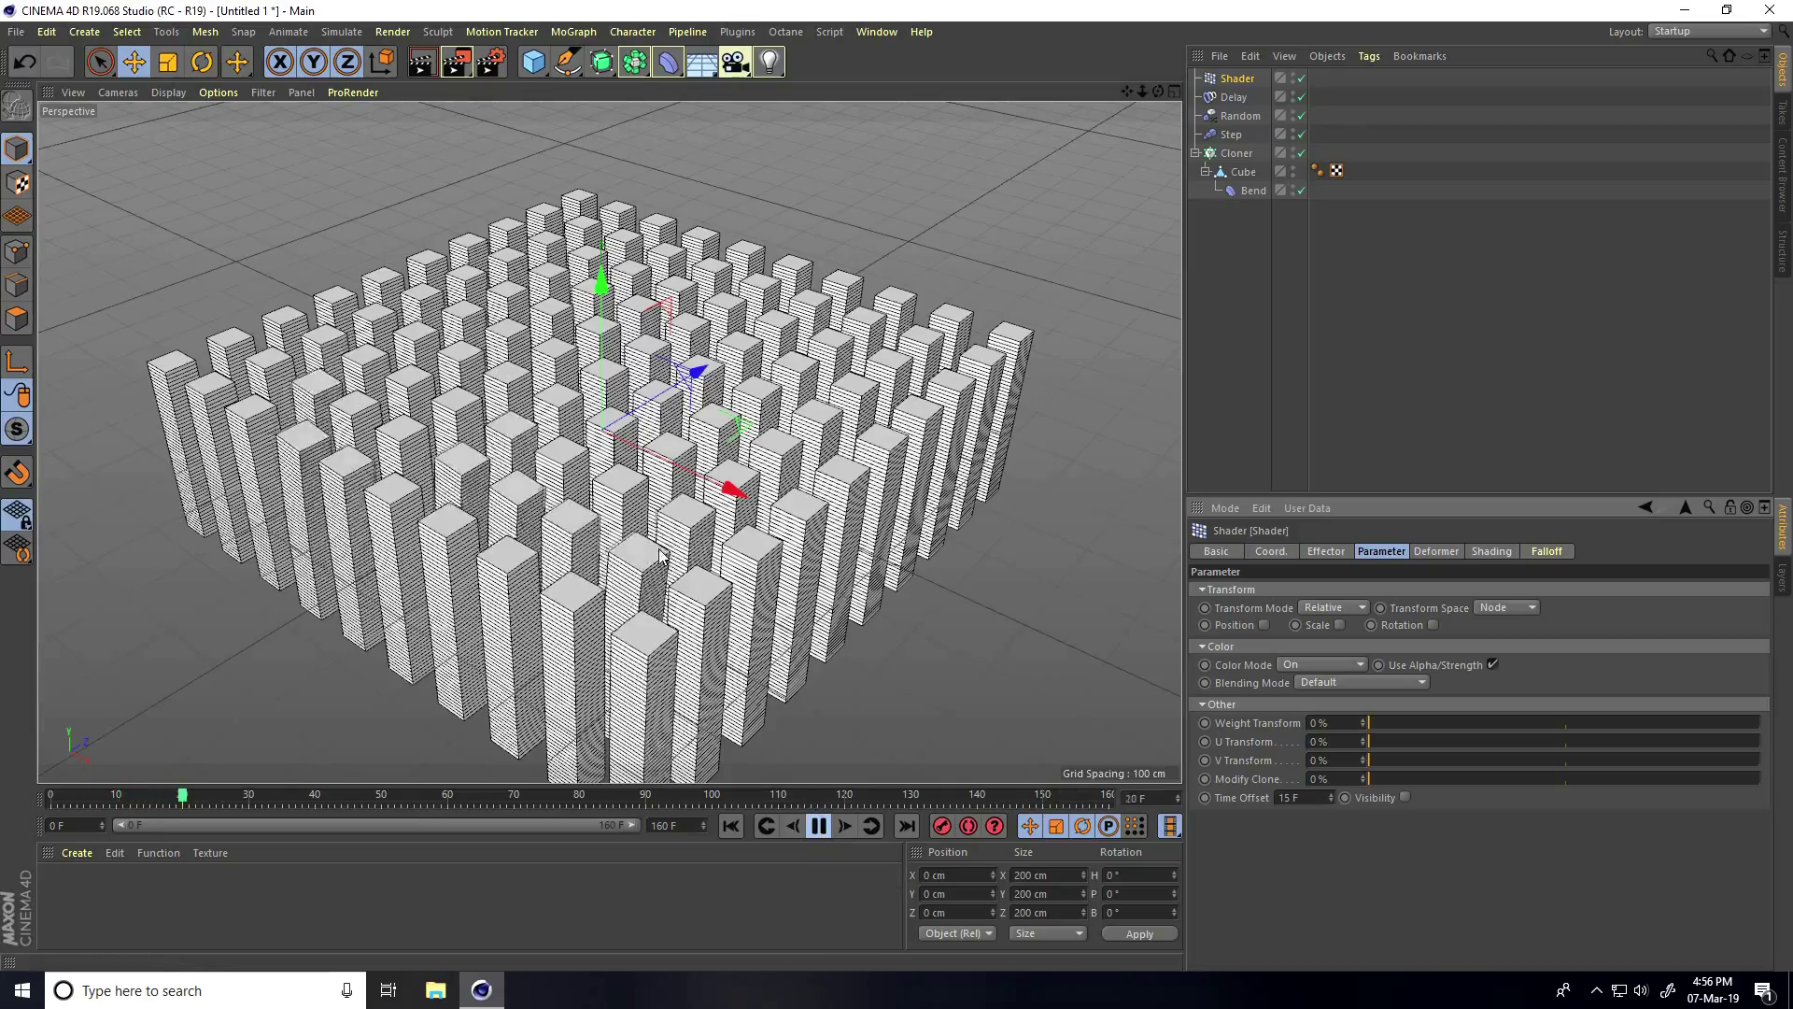
{"action": "left_click_drag", "start_coordinate": [652, 557], "coordinate": [557, 373], "text": "alt"}
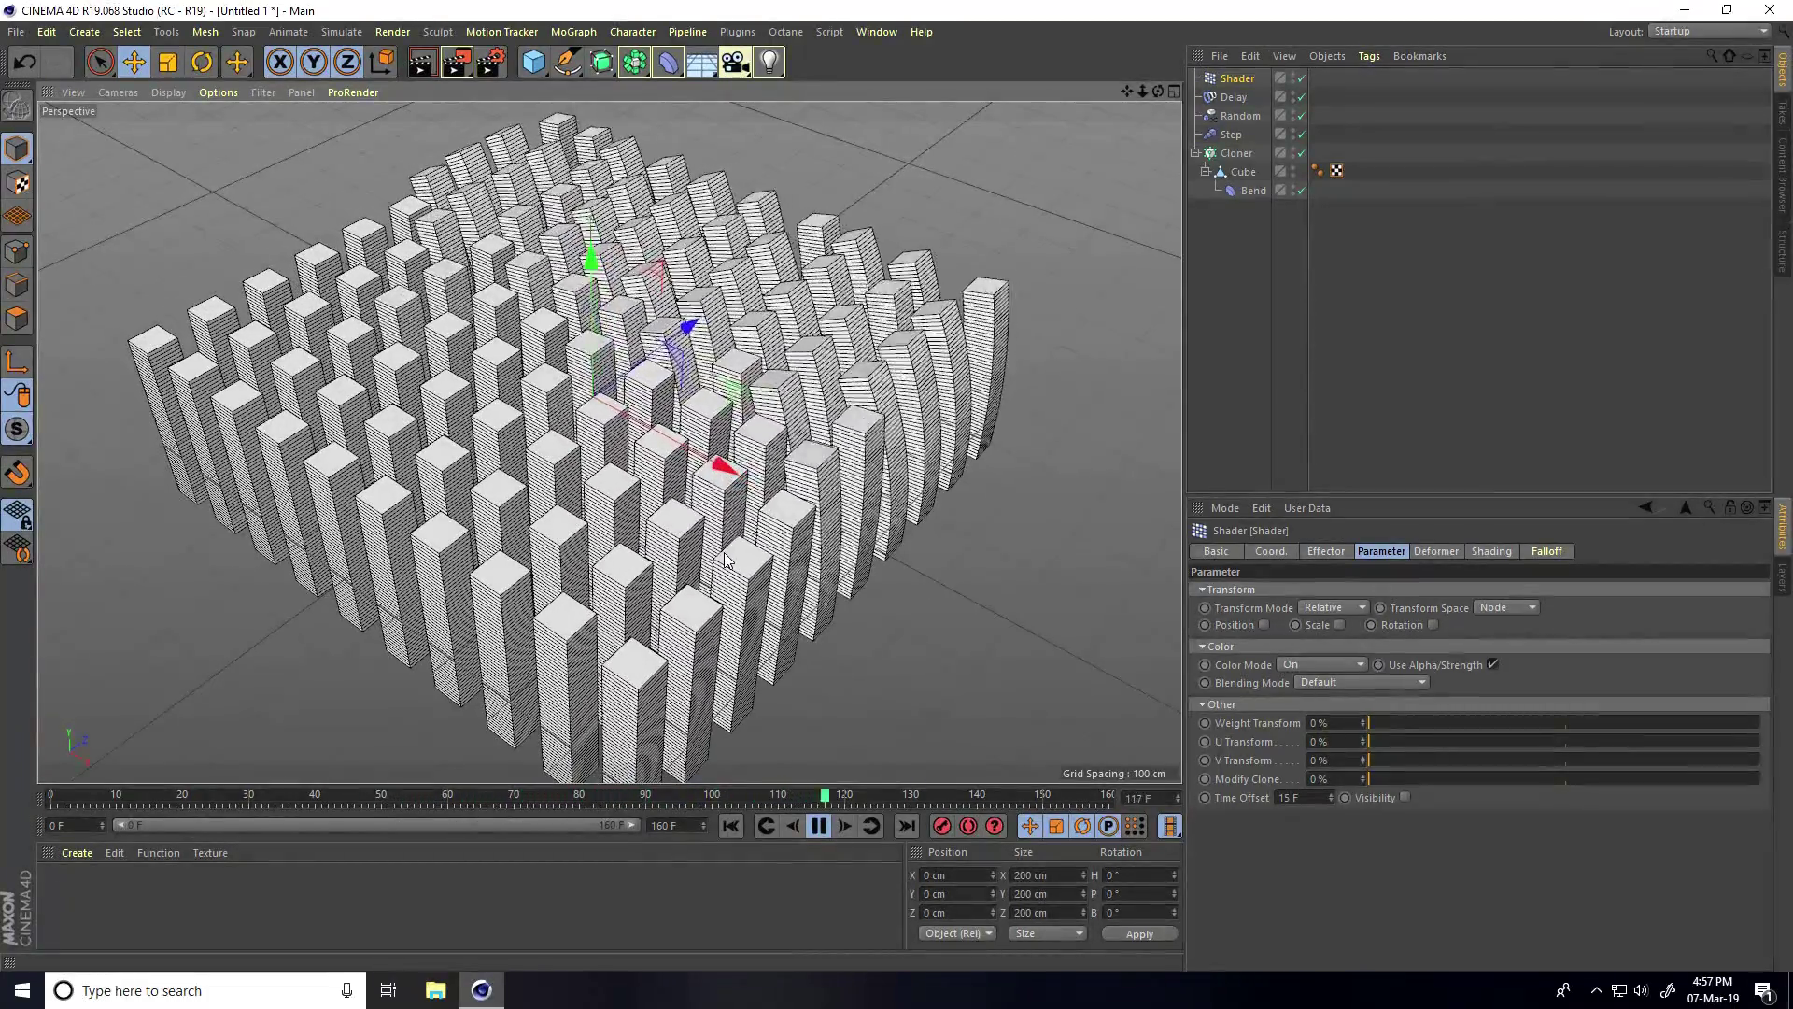
{"action": "left_click", "coordinate": [819, 826]}
{"action": "scroll", "coordinate": [603, 608], "scroll_direction": "down", "scroll_amount": 3}
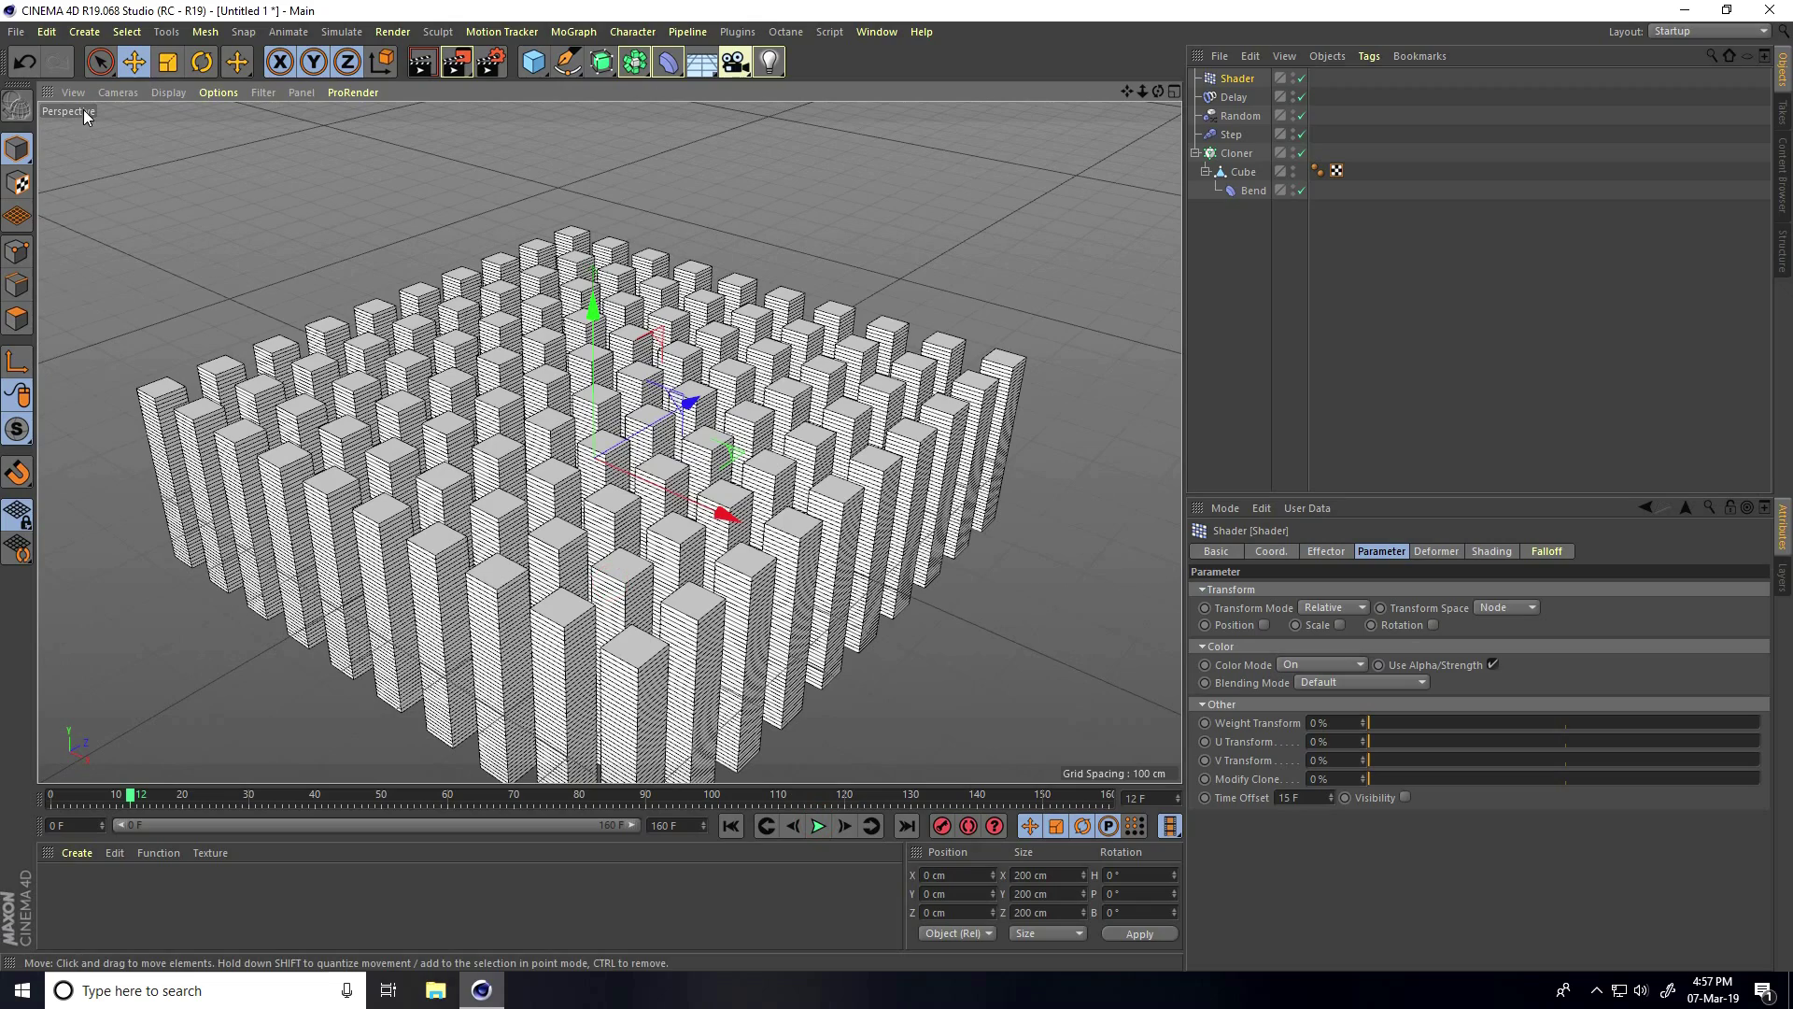
Open the cinema-4d-studio lights scene file into the current scene
{"action": "left_click", "coordinate": [15, 32]}
{"action": "left_click", "coordinate": [60, 104]}
{"action": "left_click", "coordinate": [211, 130]}
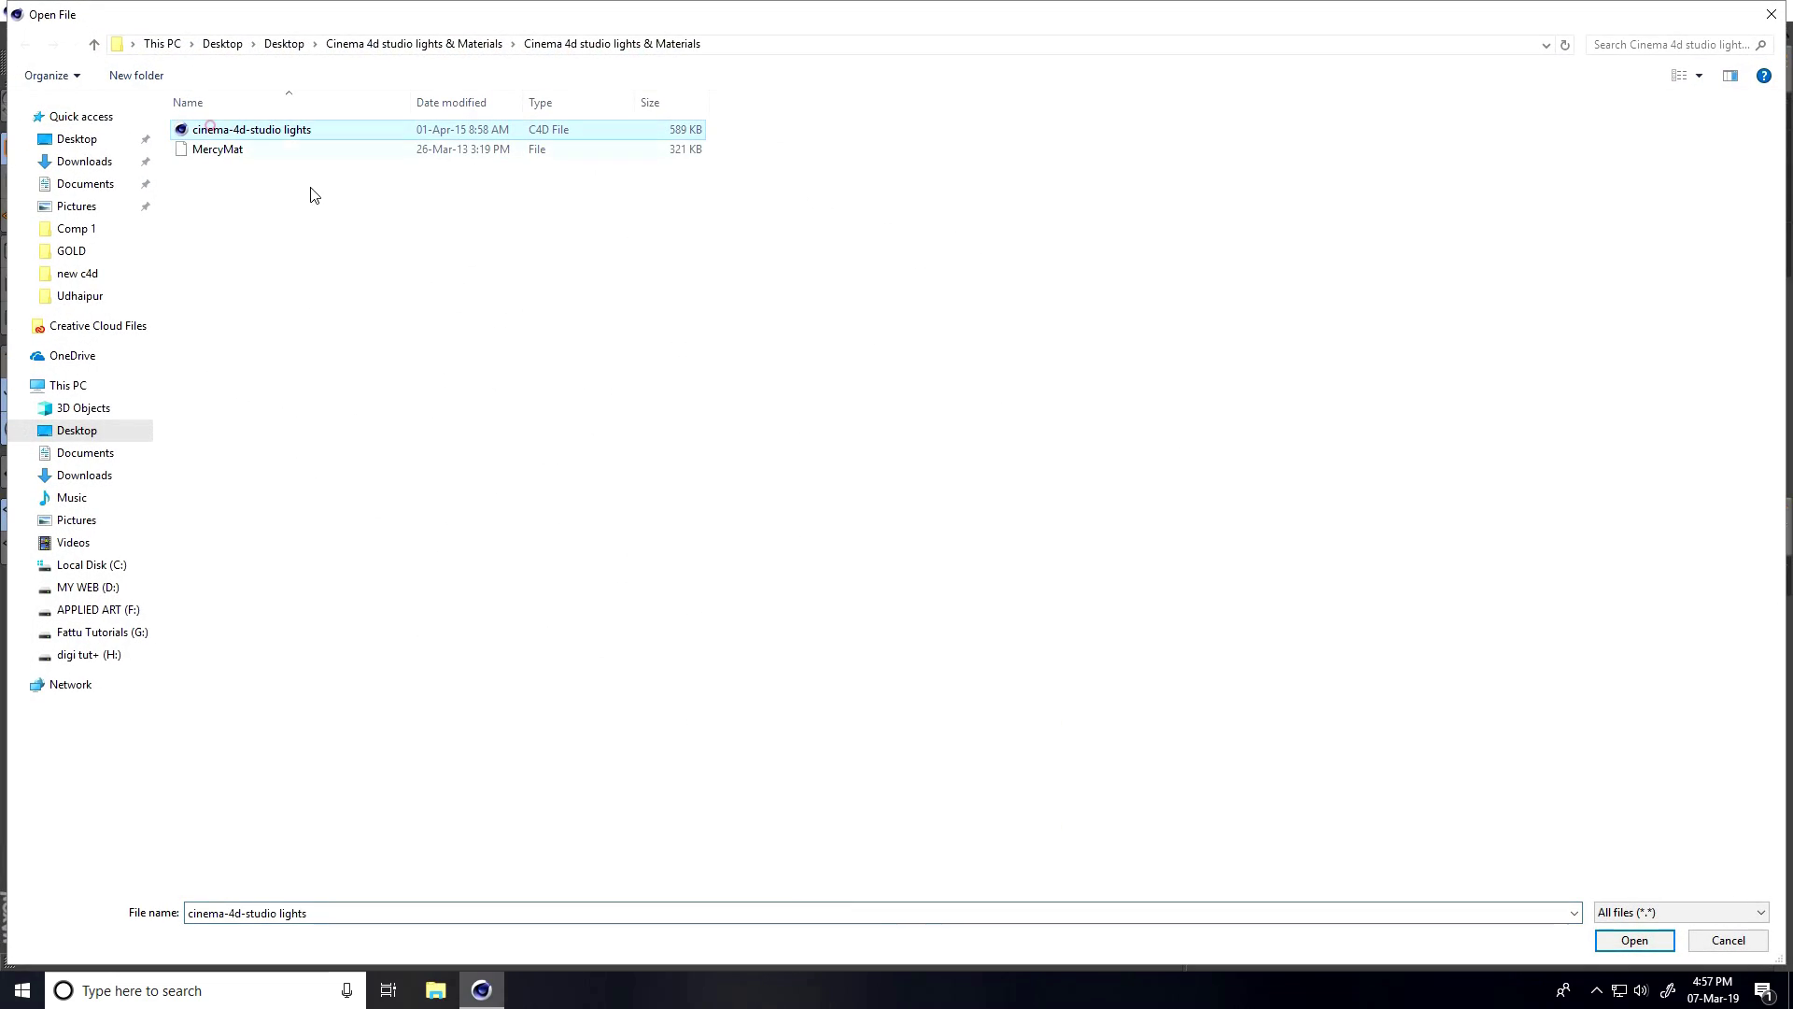
{"action": "left_click", "coordinate": [1633, 940]}
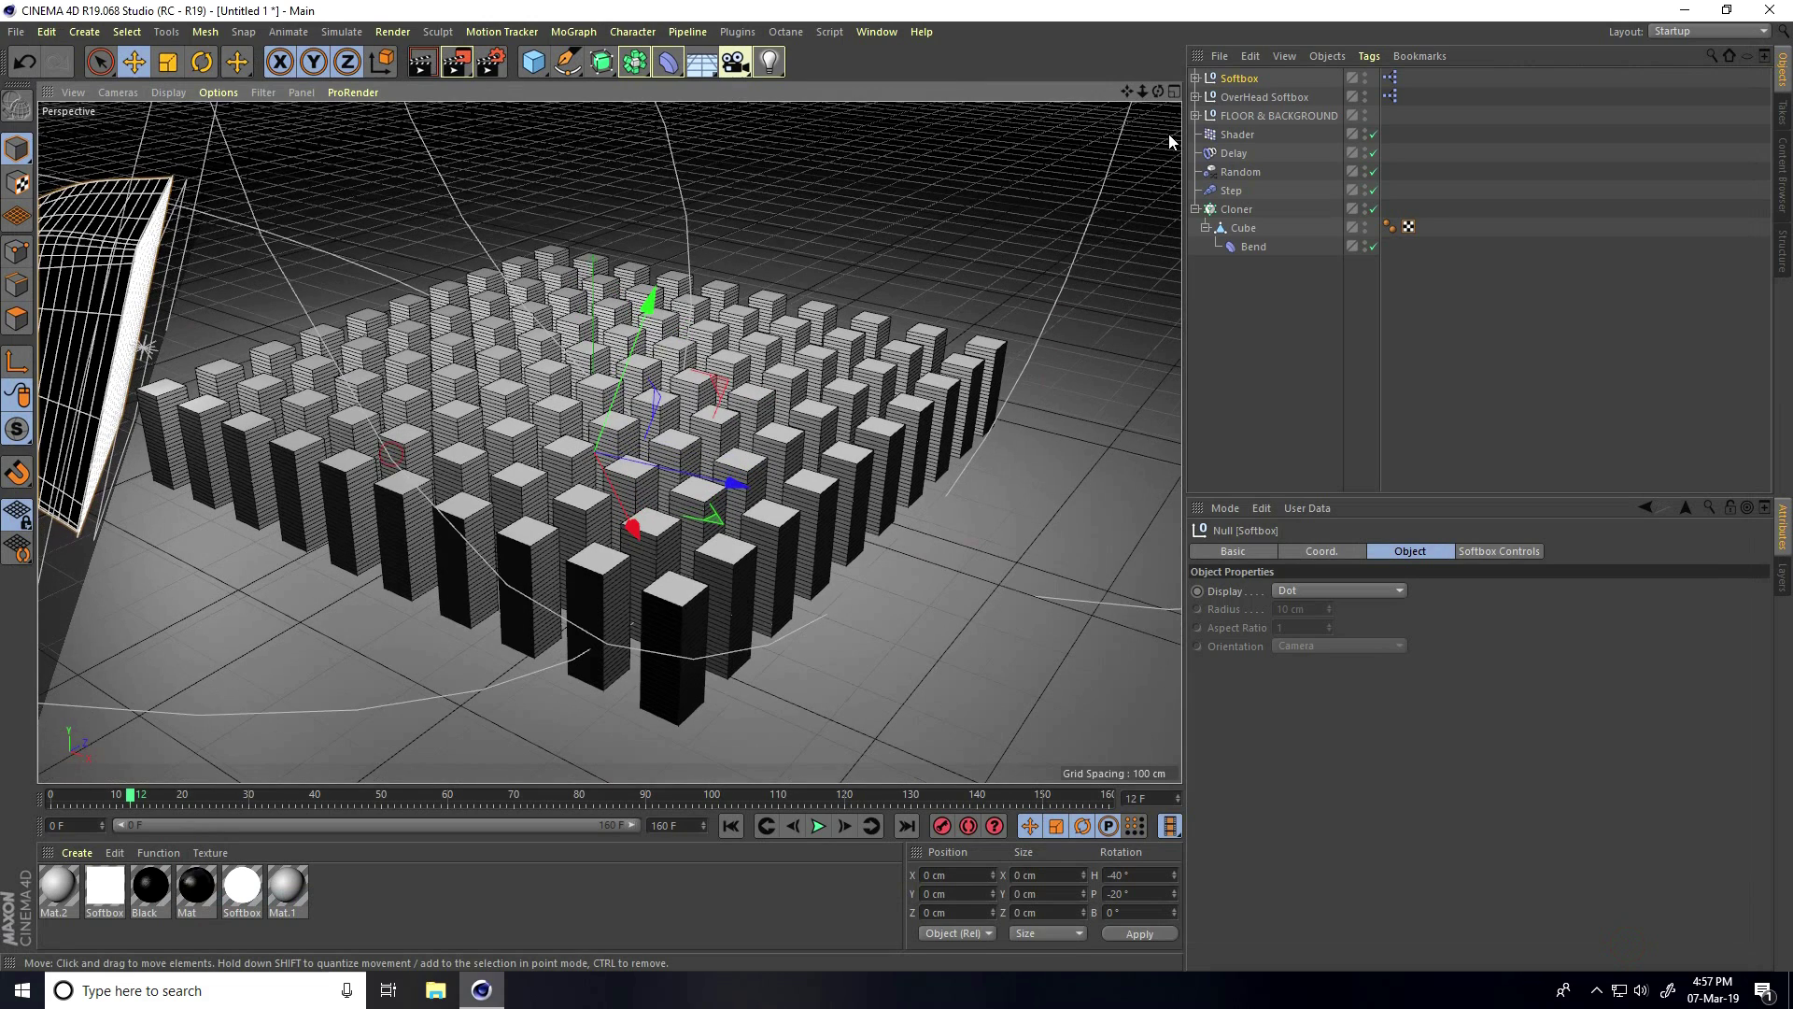
In the maximized Front view, lower FLOOR & BACKGROUND to about Y −147 cm
{"action": "middle_click", "coordinate": [822, 286]}
{"action": "middle_click", "coordinate": [686, 509]}
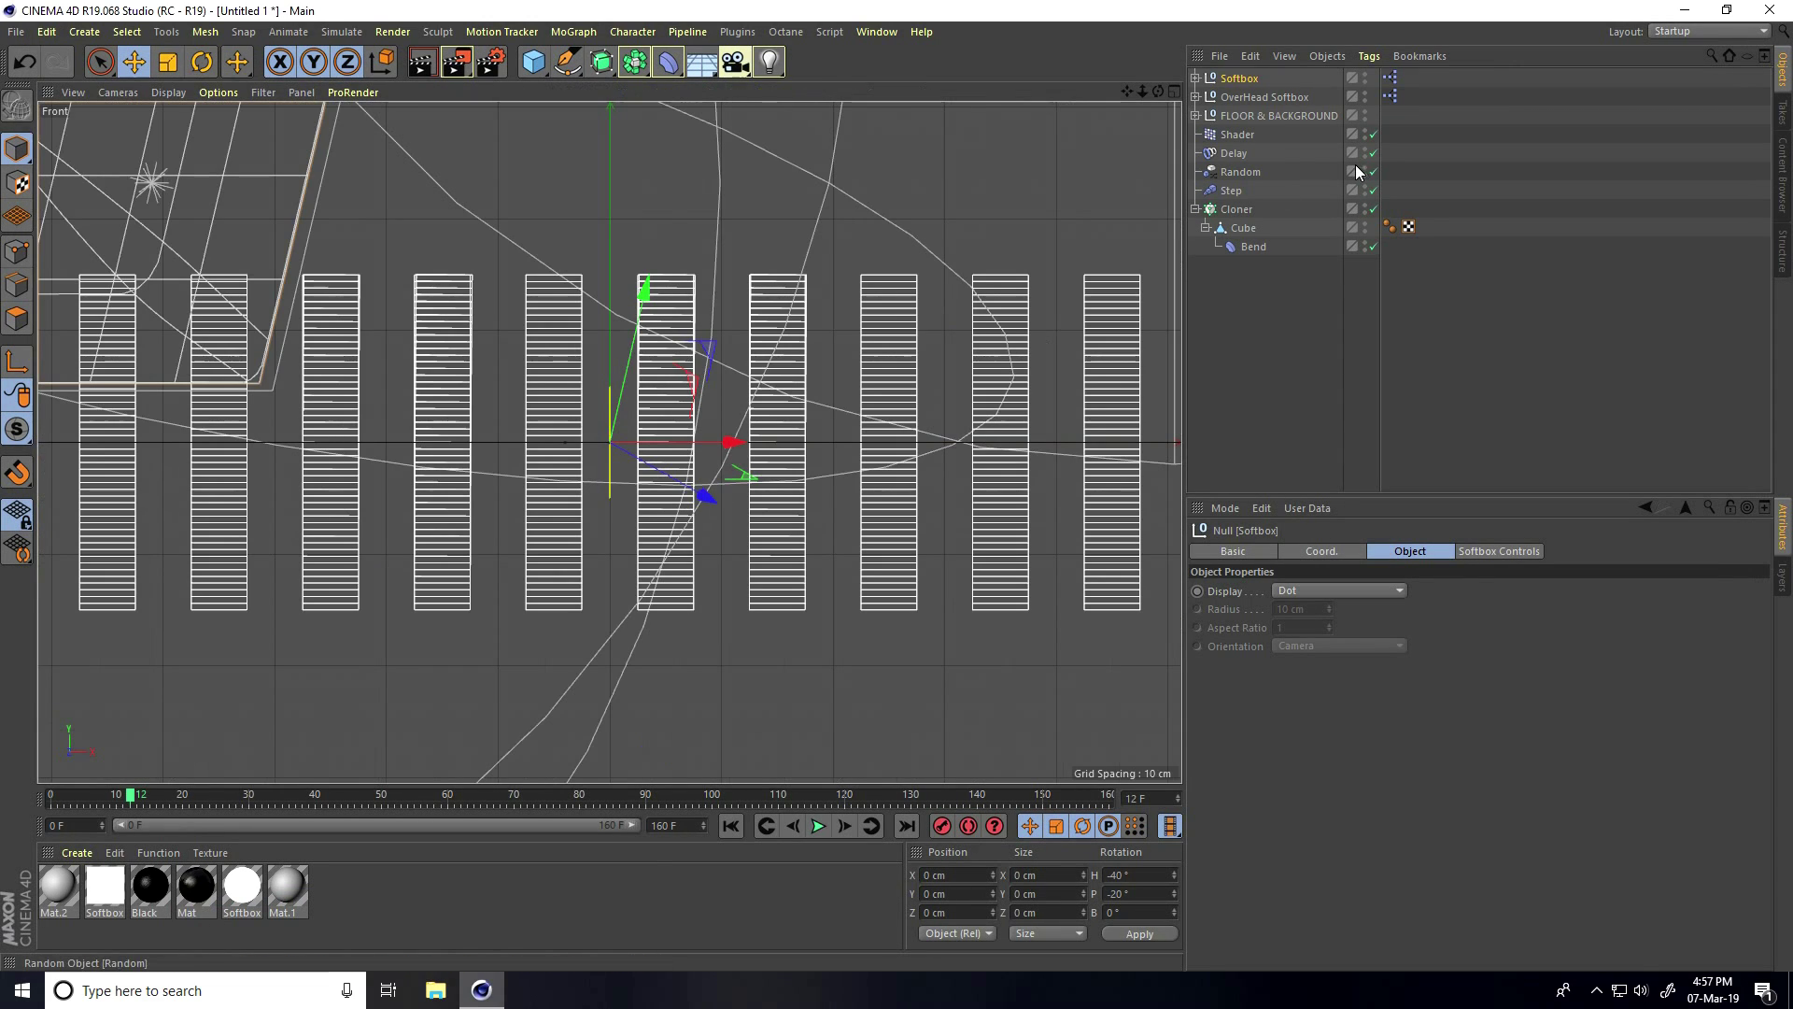
{"action": "left_click", "coordinate": [1279, 115]}
{"action": "left_click_drag", "start_coordinate": [565, 273], "coordinate": [584, 435]}
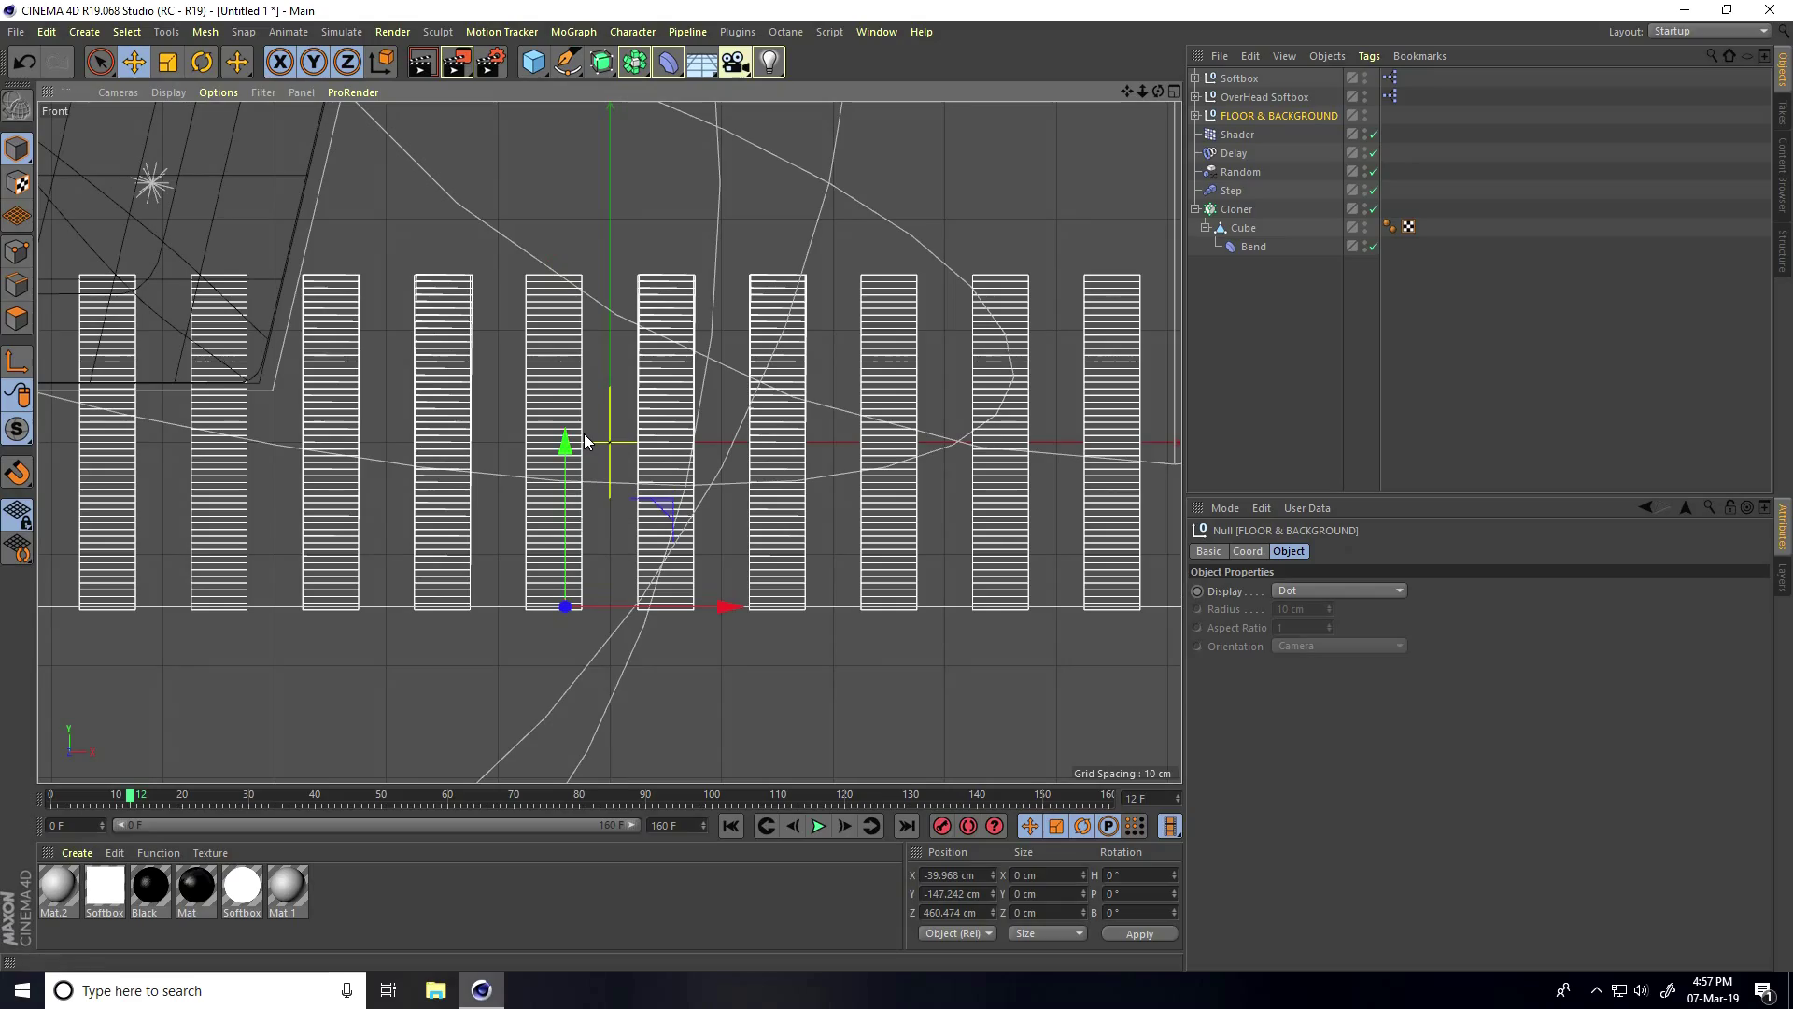
{"action": "middle_click", "coordinate": [584, 434]}
{"action": "middle_click", "coordinate": [424, 435]}
Move the OverHead Softbox over the columns and raise it higher above them
{"action": "left_click_drag", "start_coordinate": [424, 435], "coordinate": [1005, 149], "text": "alt"}
{"action": "left_click", "coordinate": [1264, 98]}
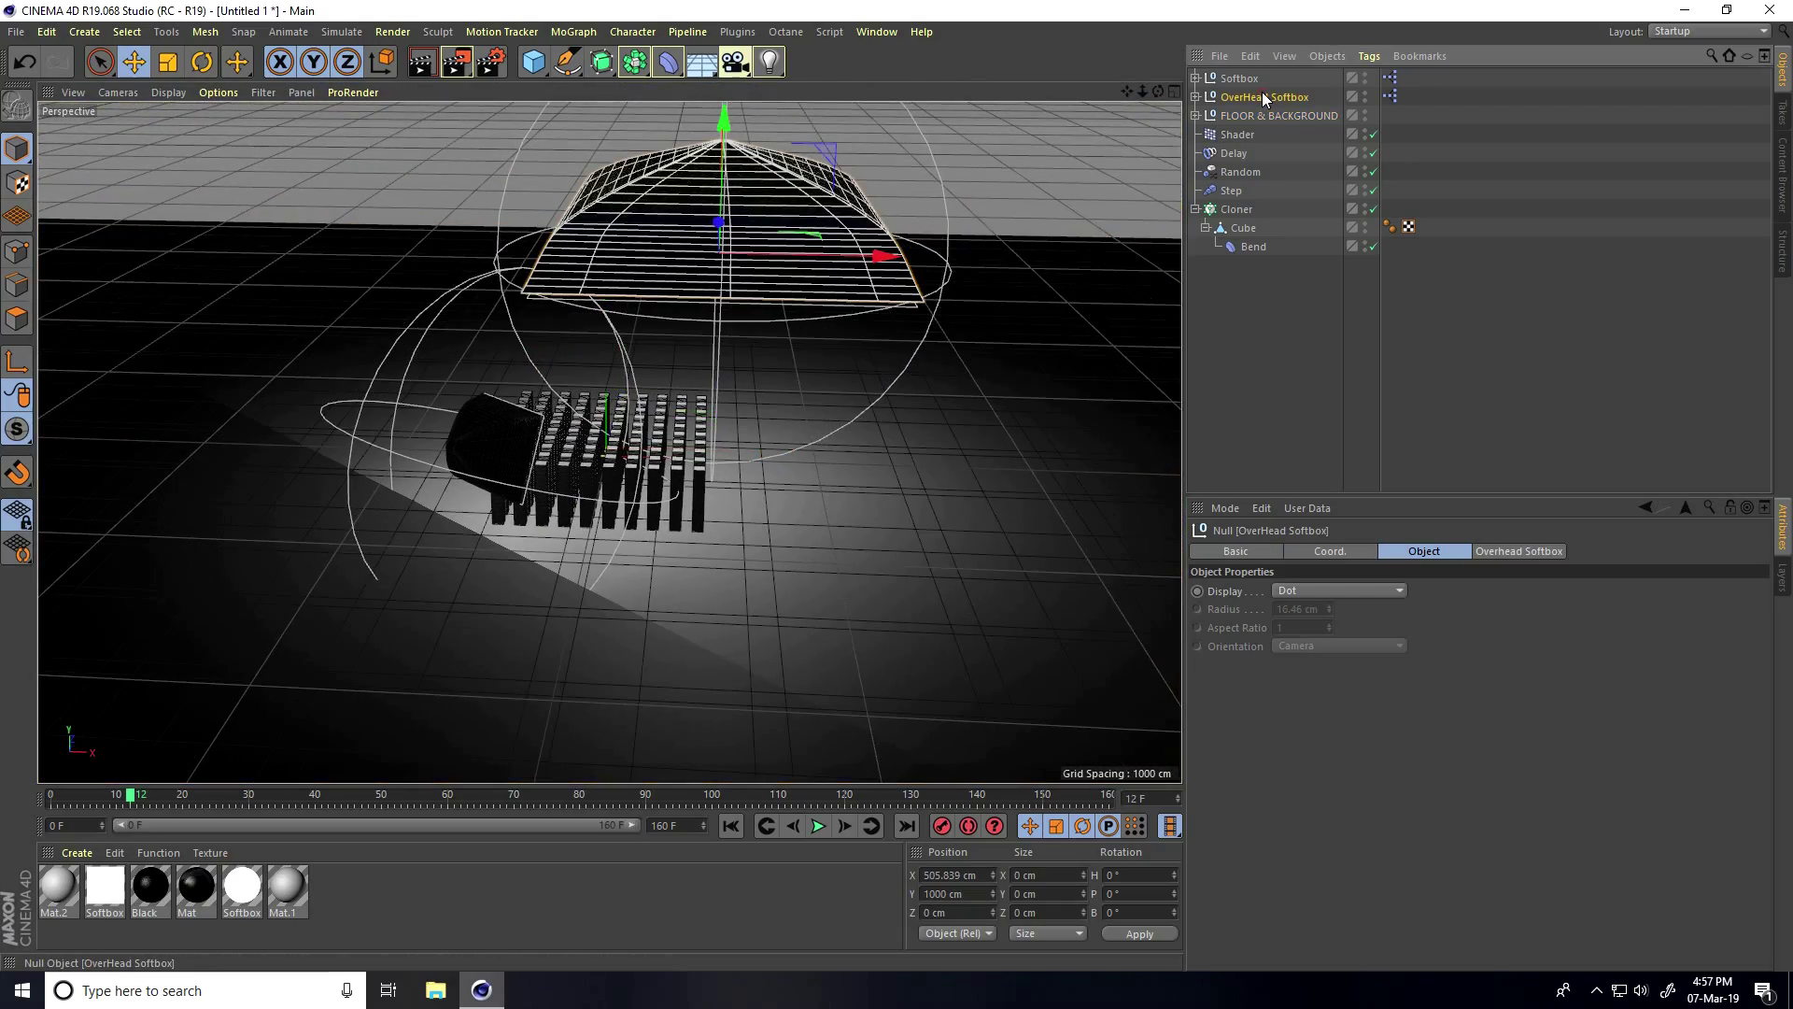
{"action": "left_click_drag", "start_coordinate": [881, 259], "coordinate": [781, 261]}
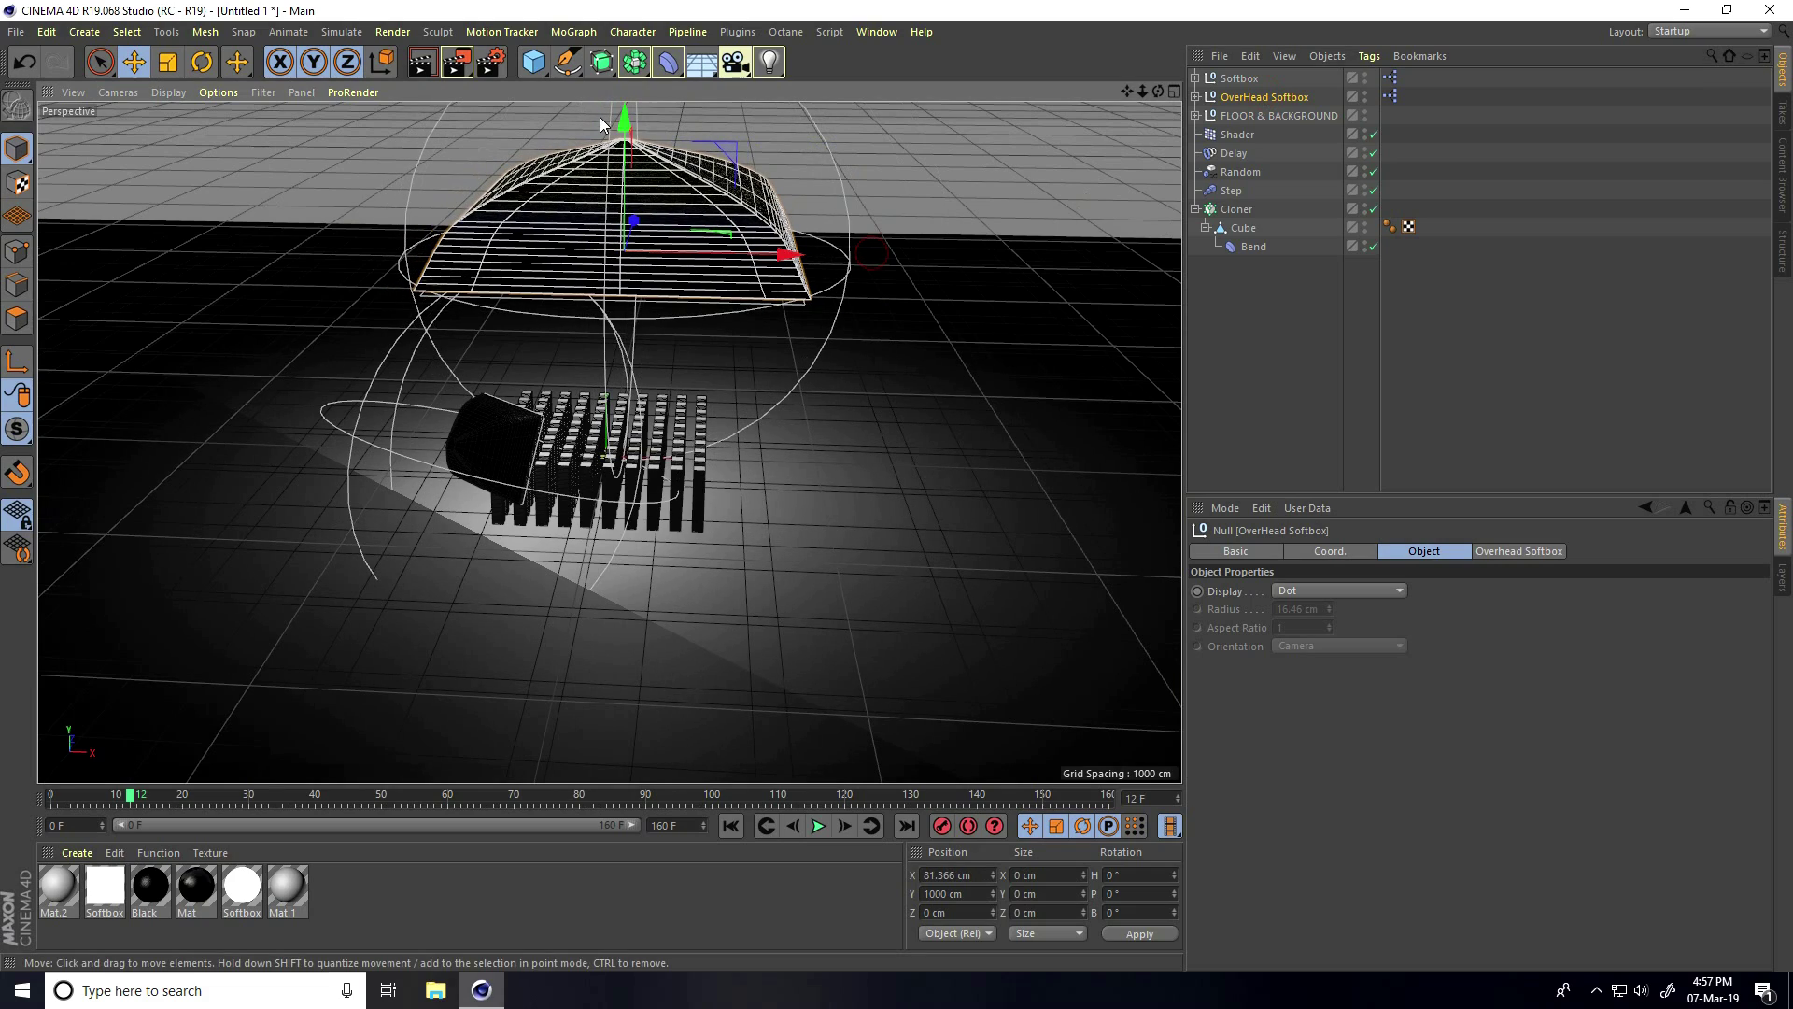
{"action": "left_click_drag", "start_coordinate": [626, 141], "coordinate": [628, 84]}
Frame the column grid from a closer, raised view and create a camera from it
{"action": "left_click_drag", "start_coordinate": [898, 494], "coordinate": [448, 435], "text": "alt"}
{"action": "left_click", "coordinate": [448, 432]}
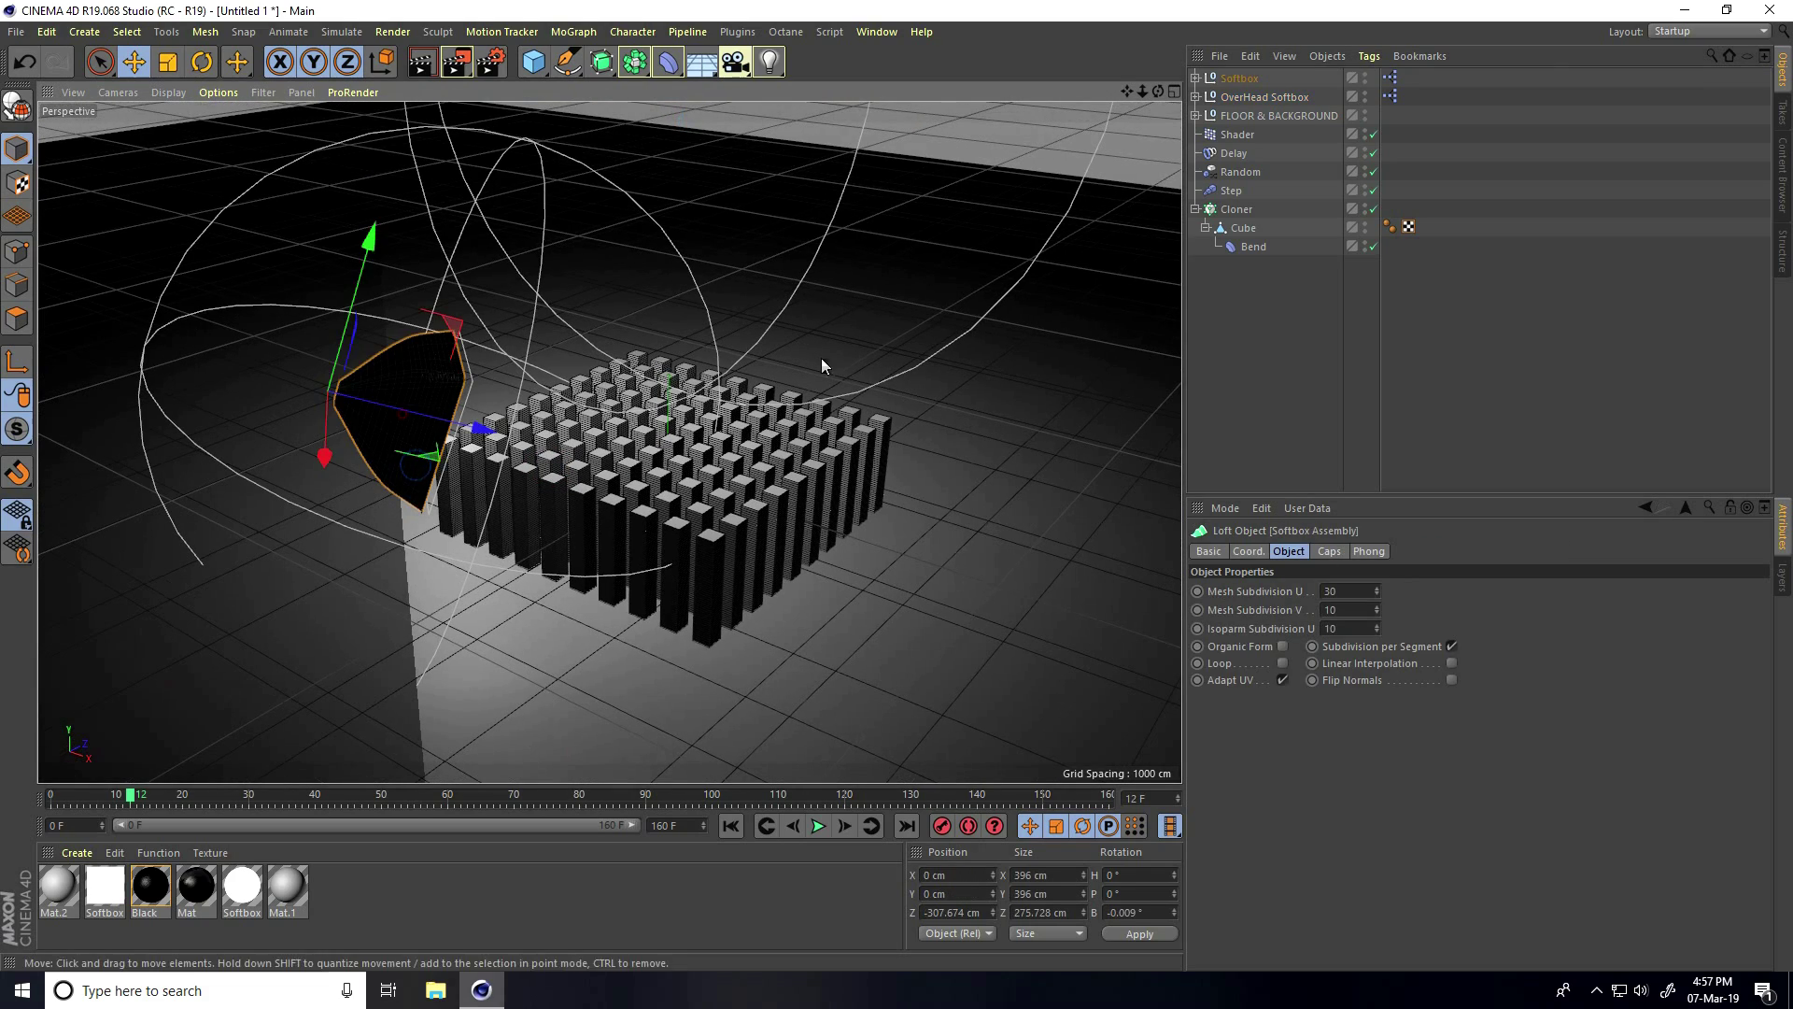
{"action": "left_click", "coordinate": [1227, 80]}
{"action": "left_click_drag", "start_coordinate": [820, 507], "coordinate": [734, 566], "text": "alt"}
{"action": "scroll", "coordinate": [734, 566], "scroll_direction": "up", "scroll_amount": 10}
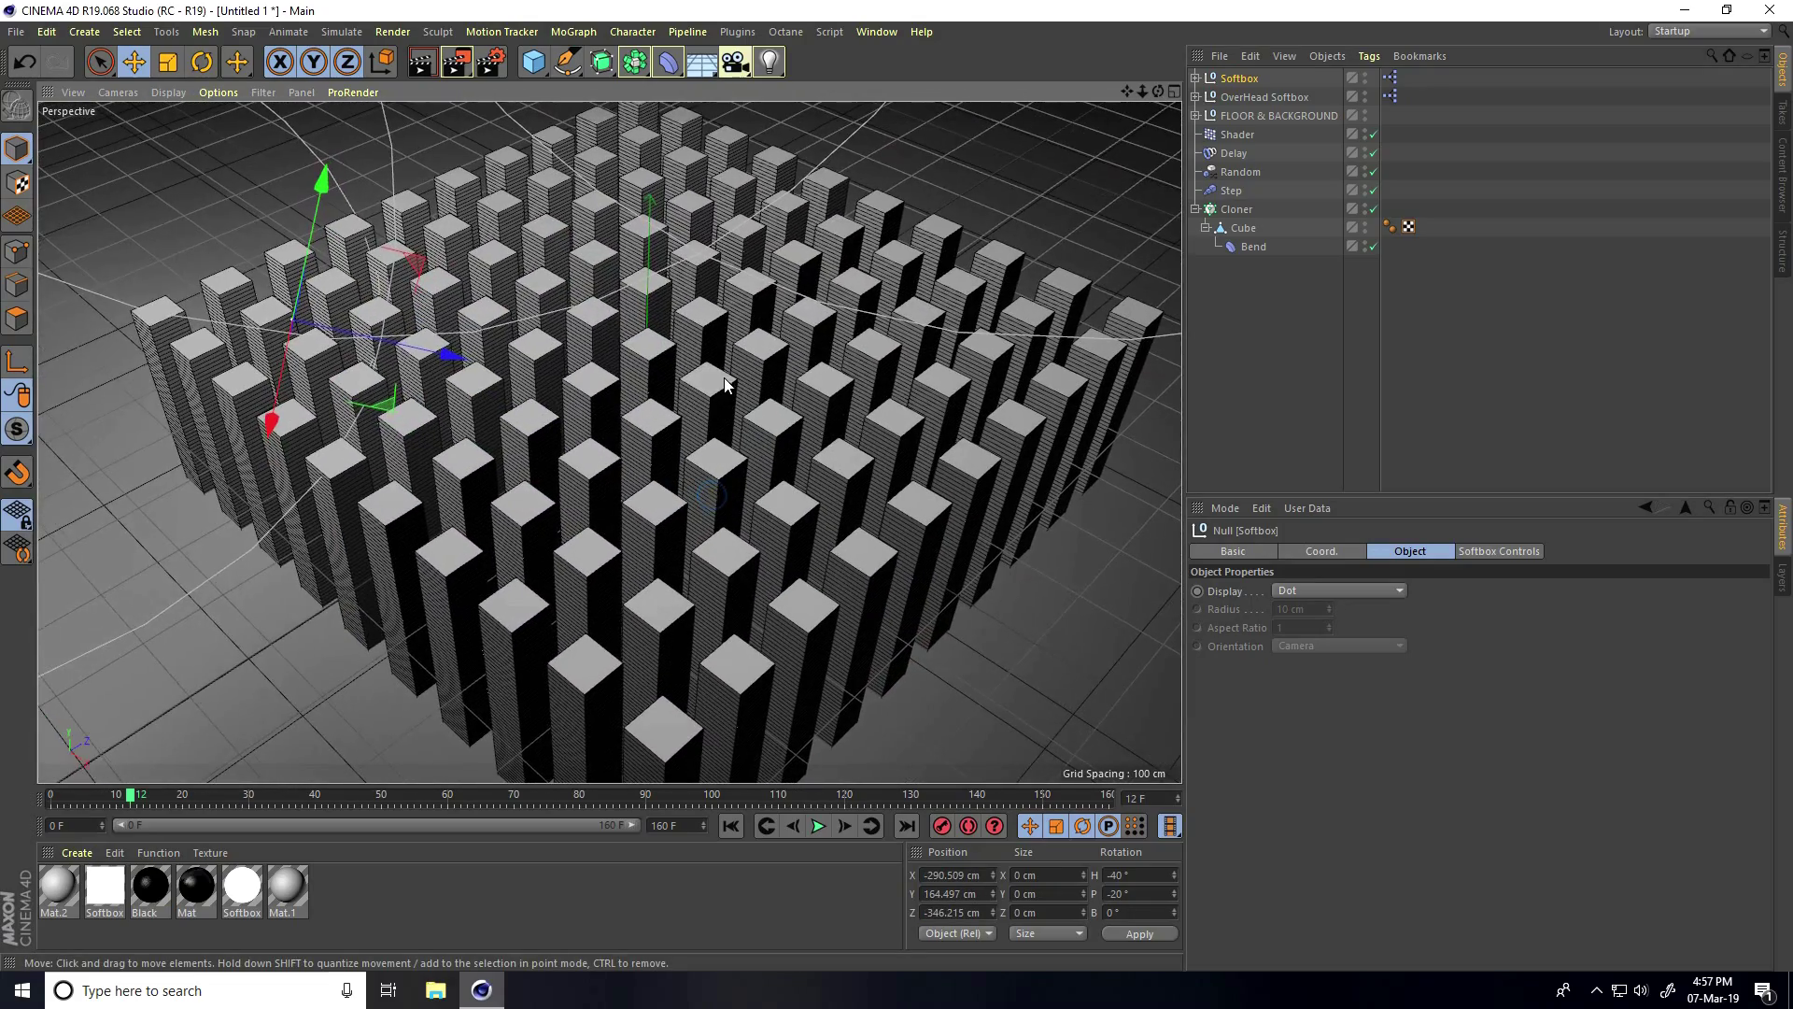
{"action": "left_click_drag", "start_coordinate": [707, 415], "coordinate": [695, 415], "text": "alt"}
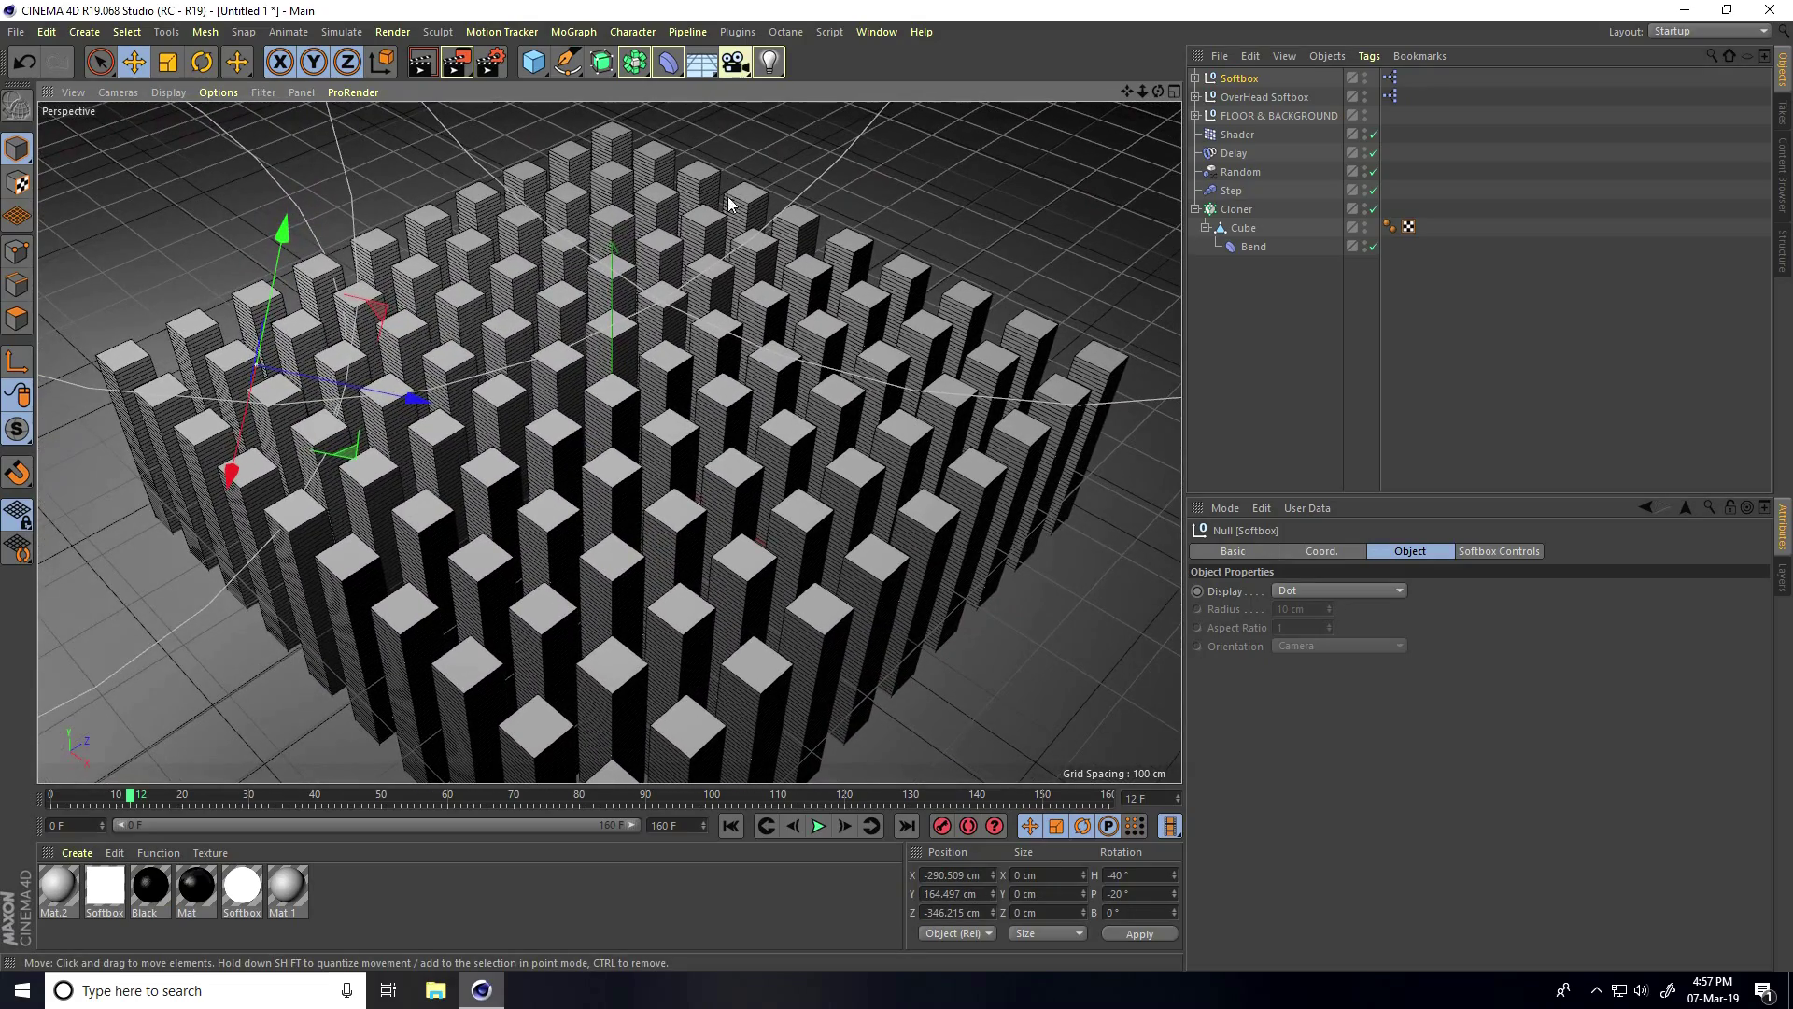
{"action": "left_click_drag", "start_coordinate": [735, 62], "coordinate": [837, 92]}
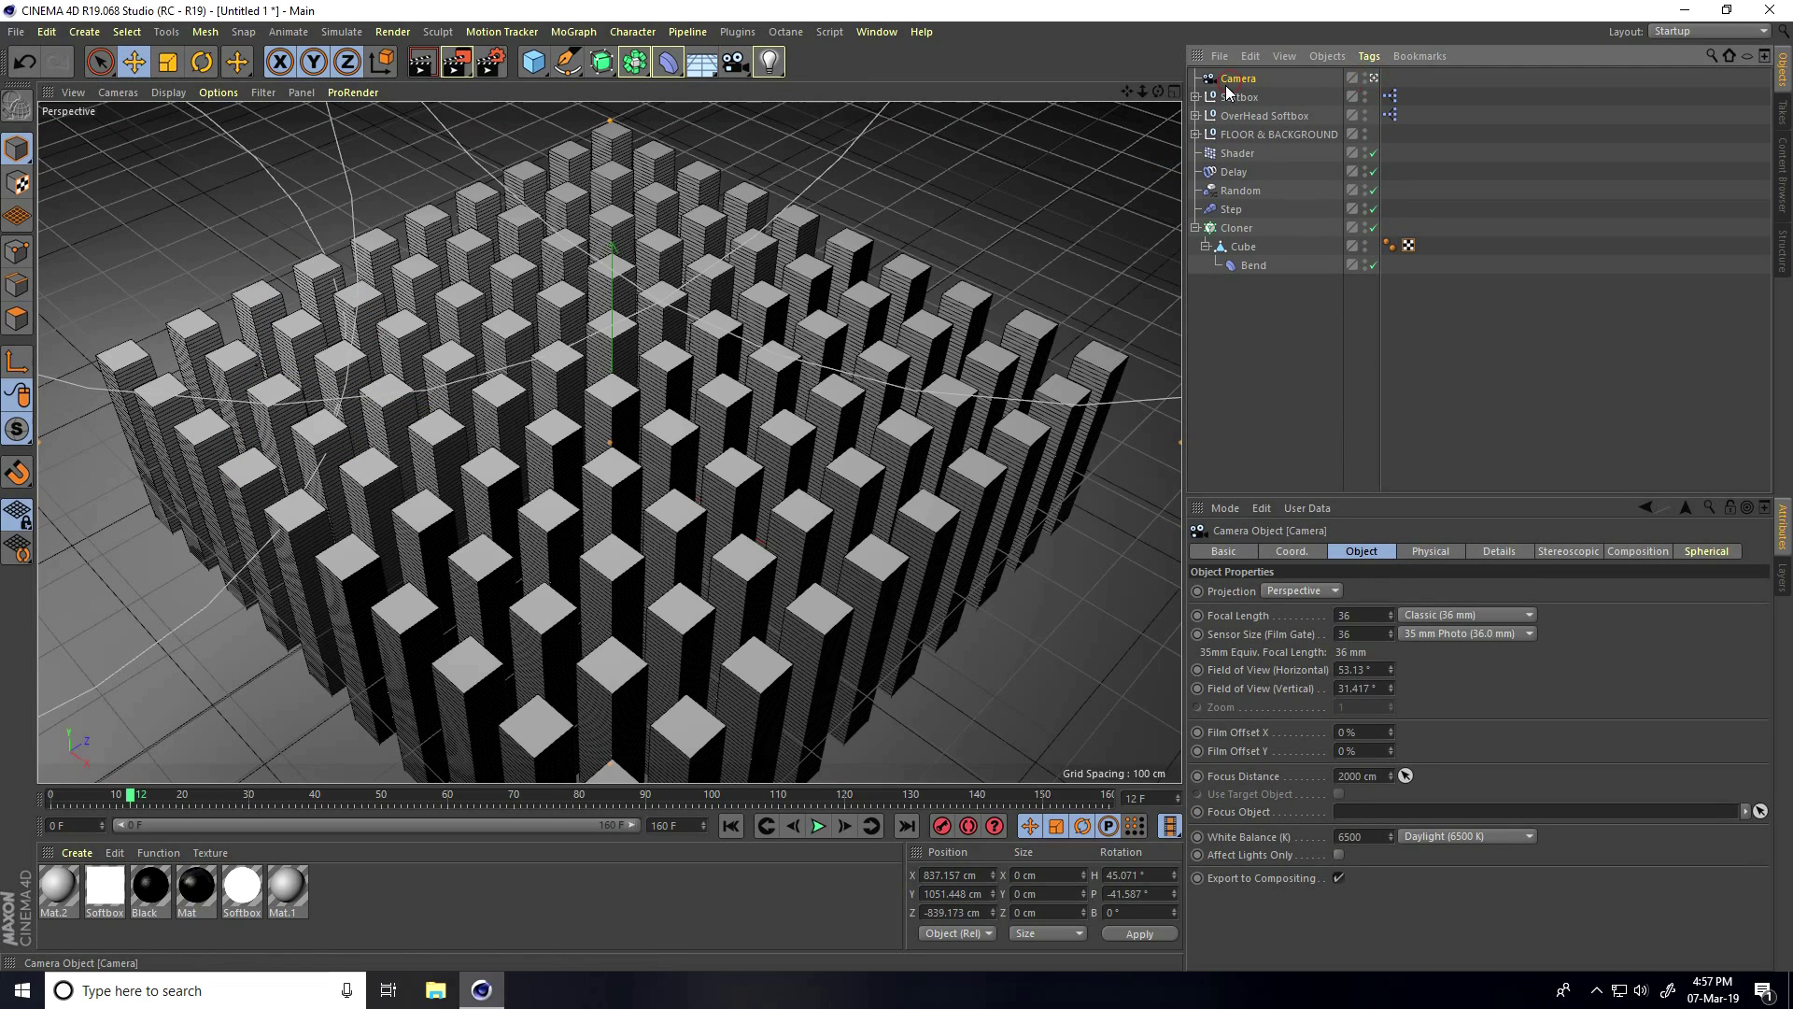
Set the camera focal length to 30 mm and orbit to a lower, closer view
{"action": "double_click", "coordinate": [1343, 614]}
{"action": "type", "text": "30"}
{"action": "key", "text": "Return"}
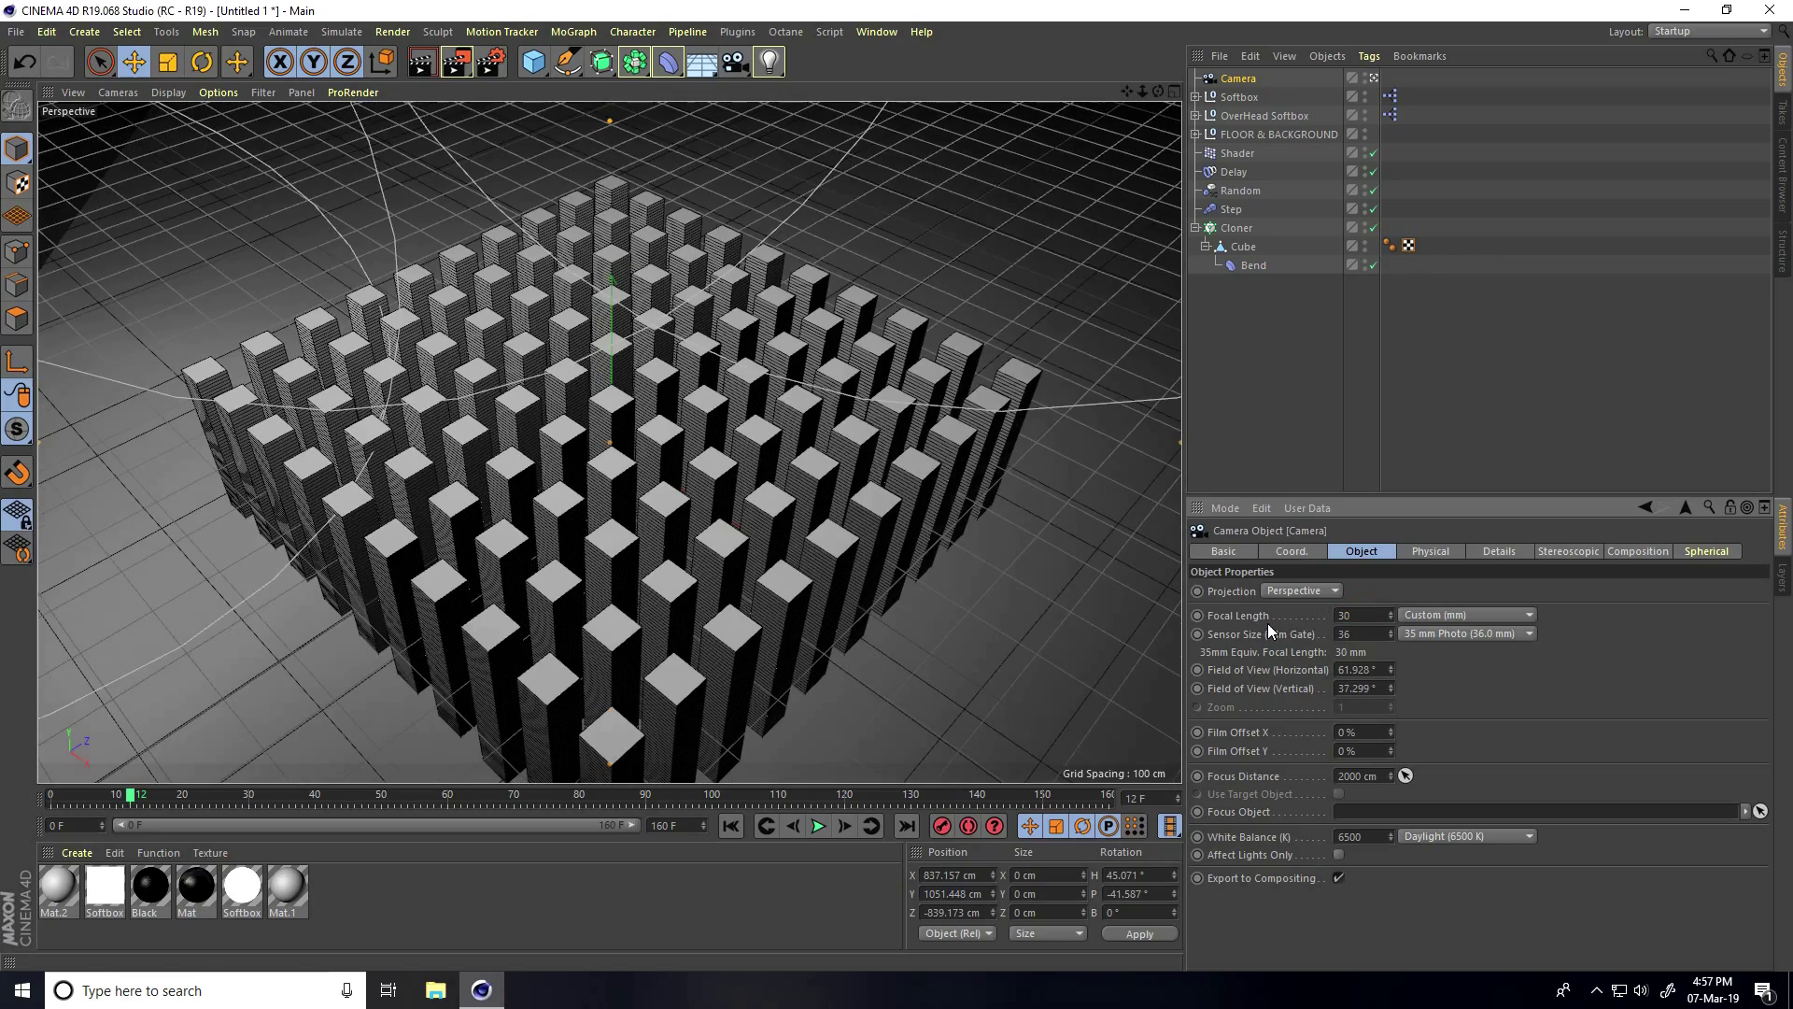
{"action": "left_click_drag", "start_coordinate": [638, 554], "coordinate": [650, 506], "text": "alt"}
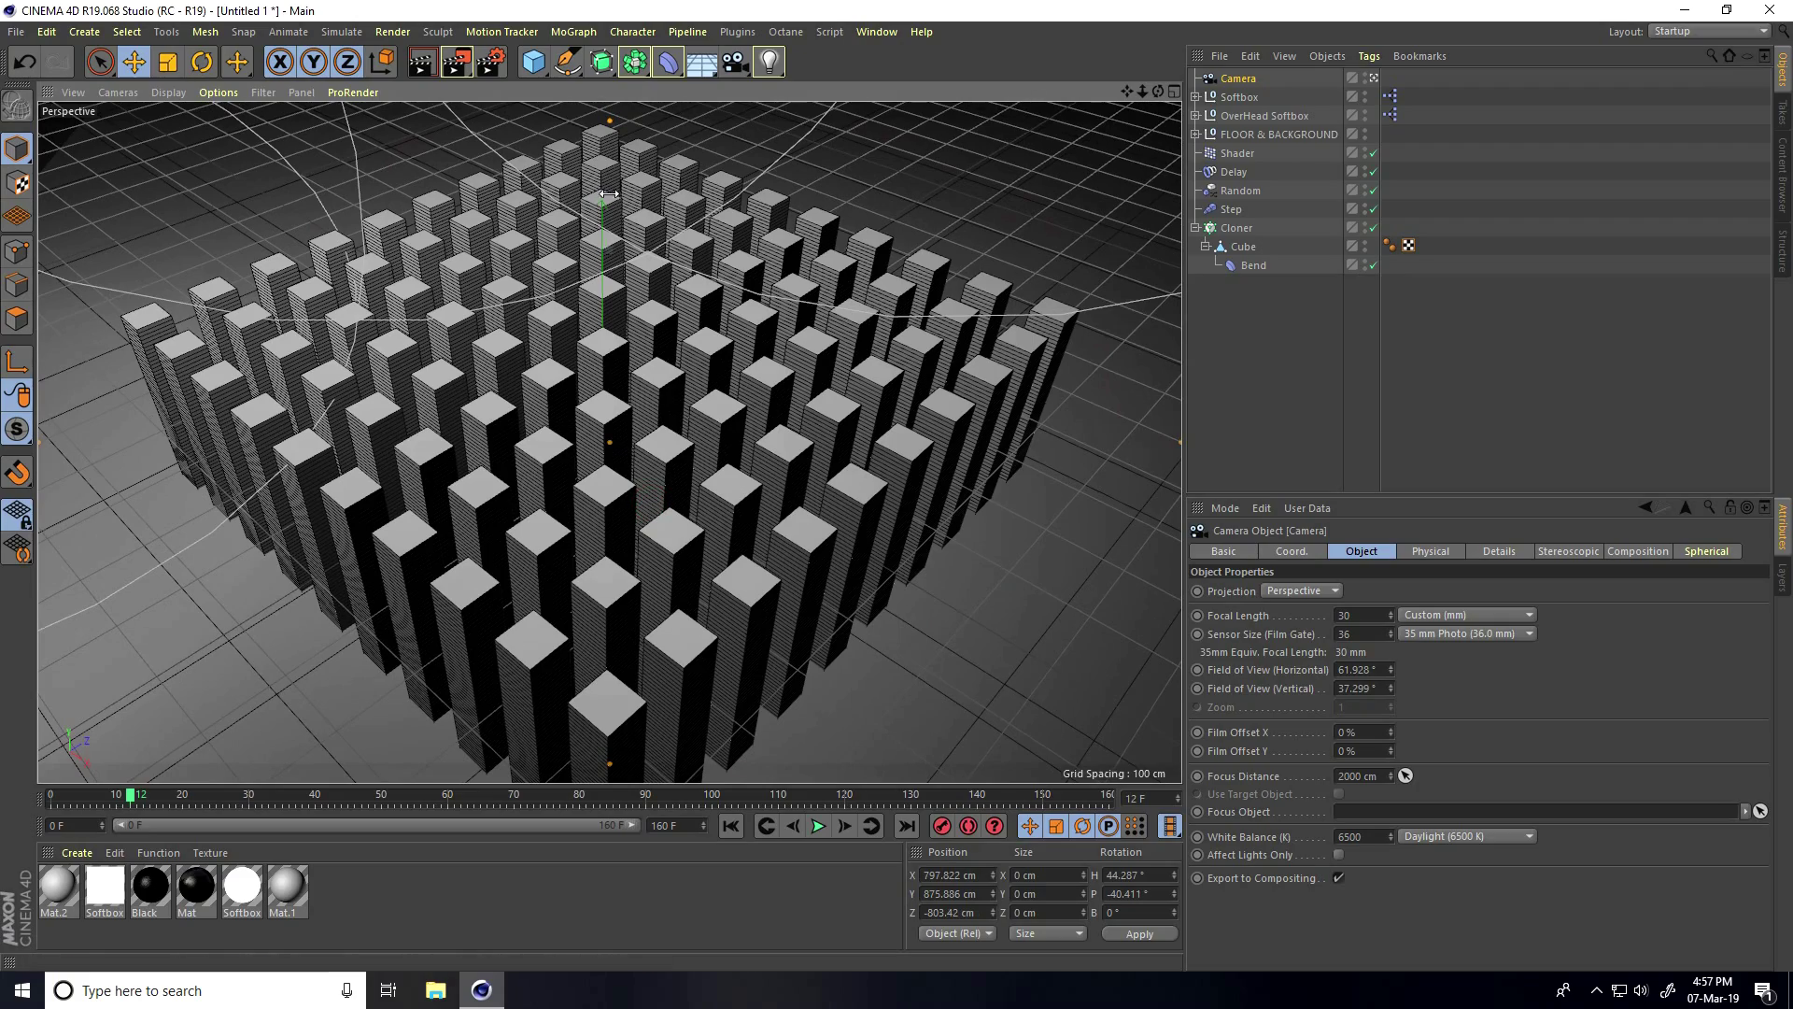
Play the bending animation from the start to check the framing
{"action": "left_click", "coordinate": [731, 827]}
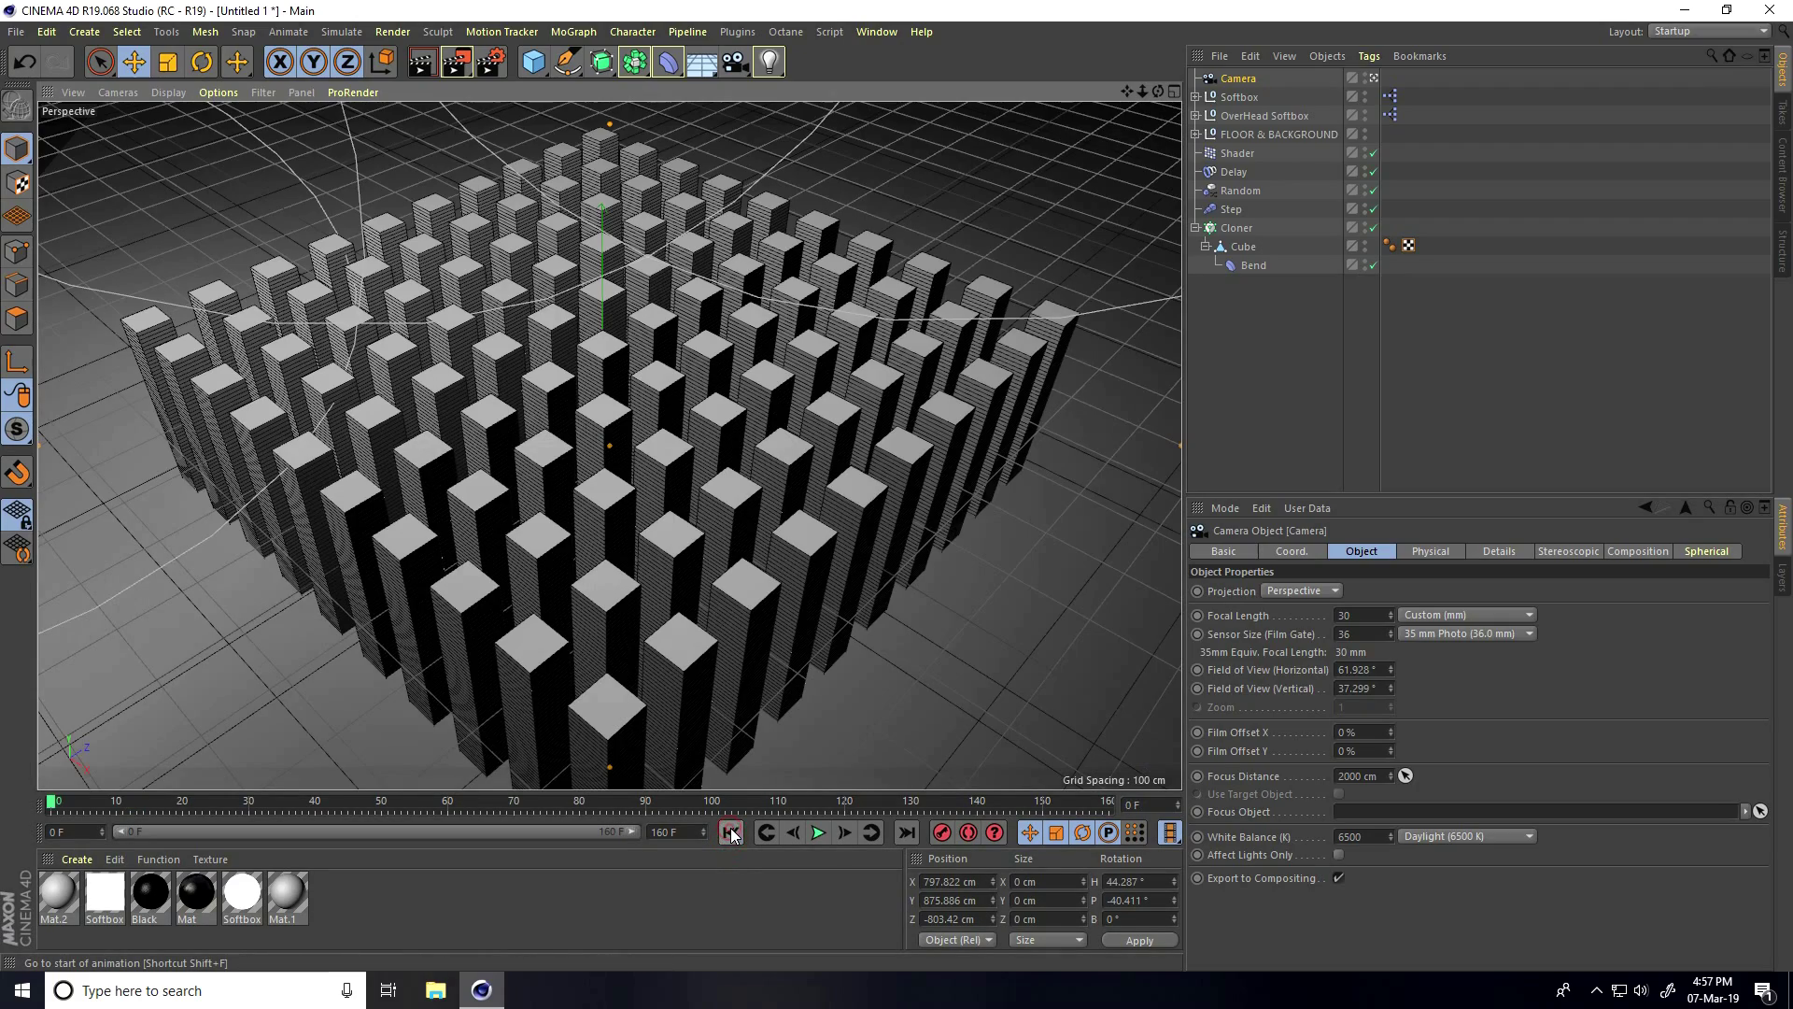
{"action": "left_click", "coordinate": [819, 833]}
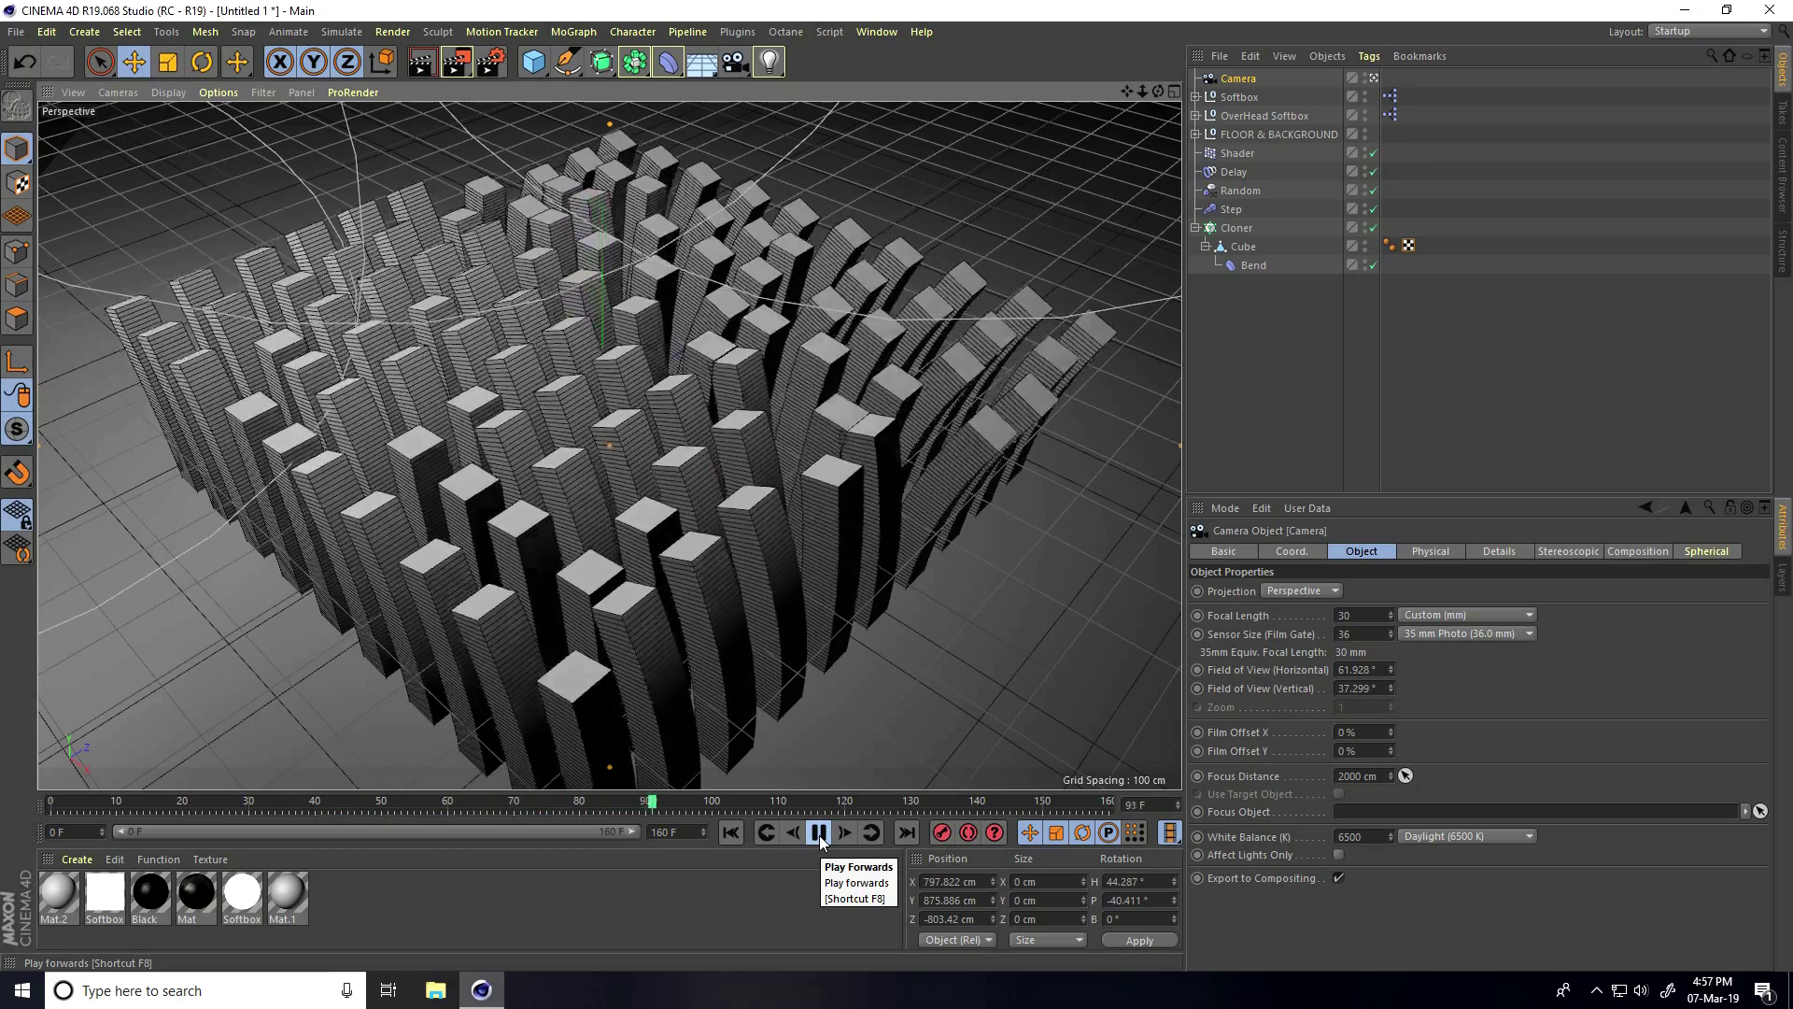
{"action": "left_click", "coordinate": [820, 833]}
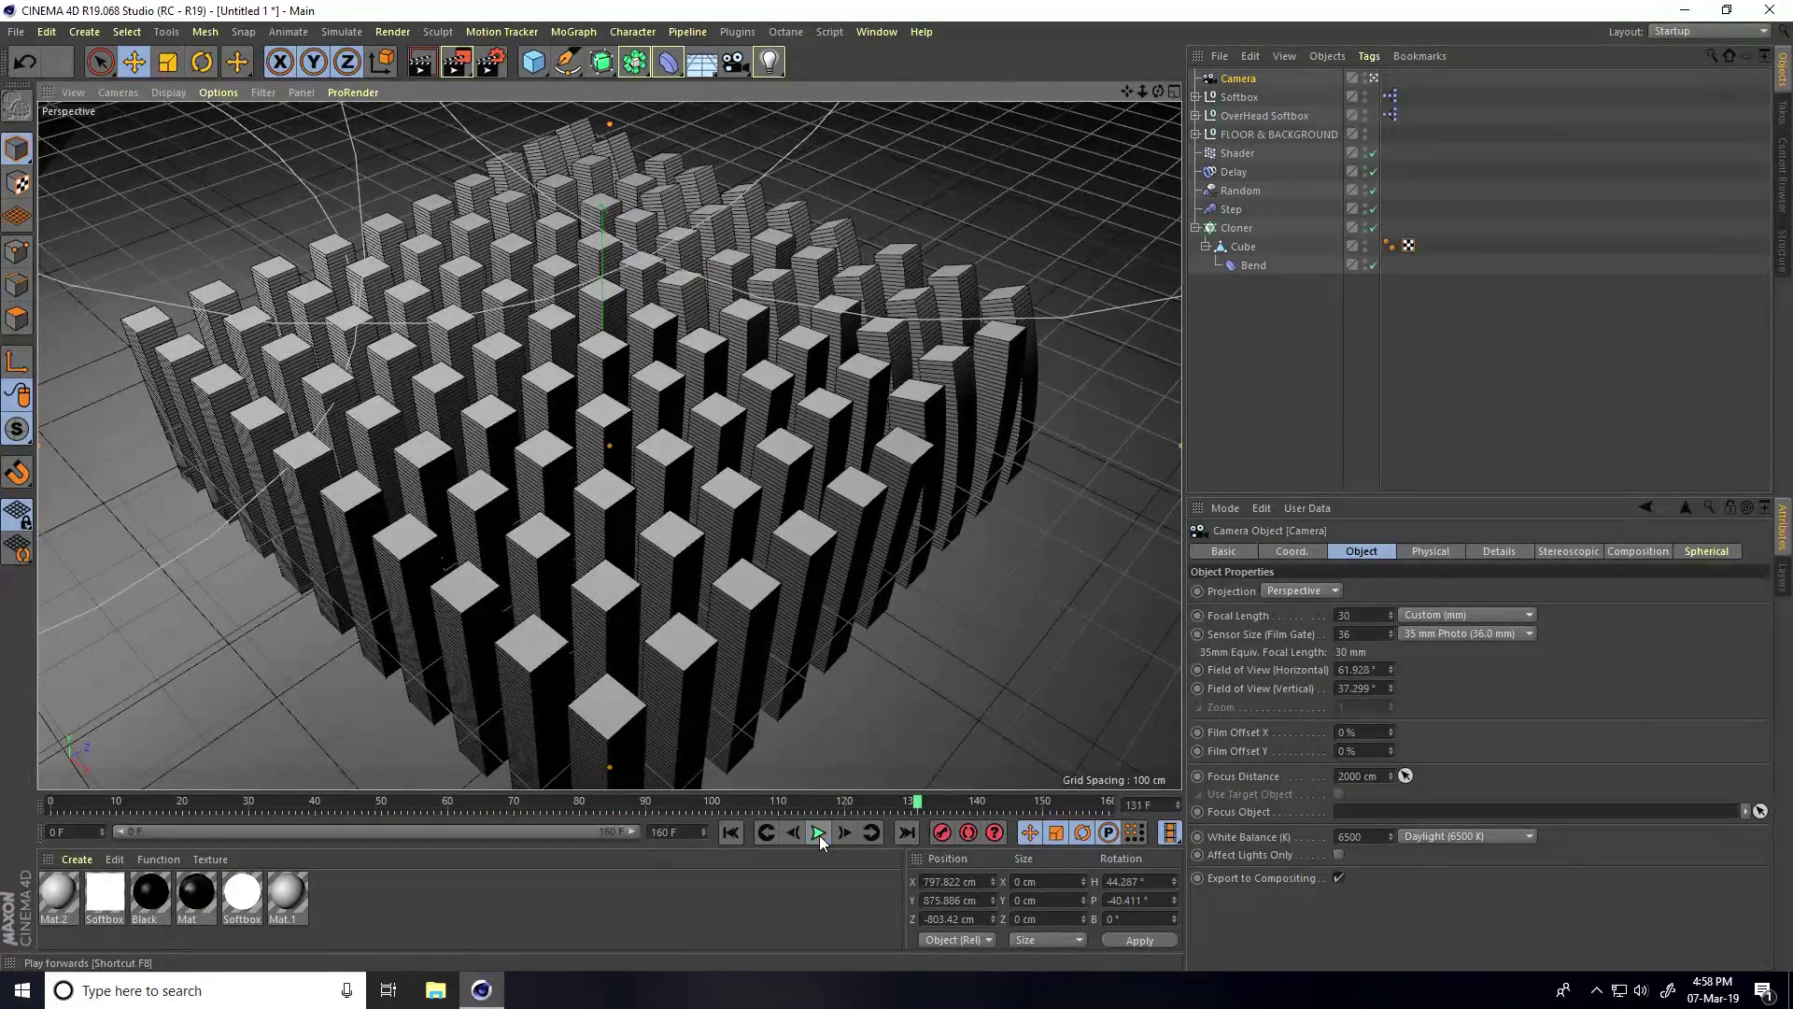
Add a Protection tag to the Camera and replay the animation through it
{"action": "right_click", "coordinate": [1240, 80]}
{"action": "mouse_move", "coordinate": [1337, 87]}
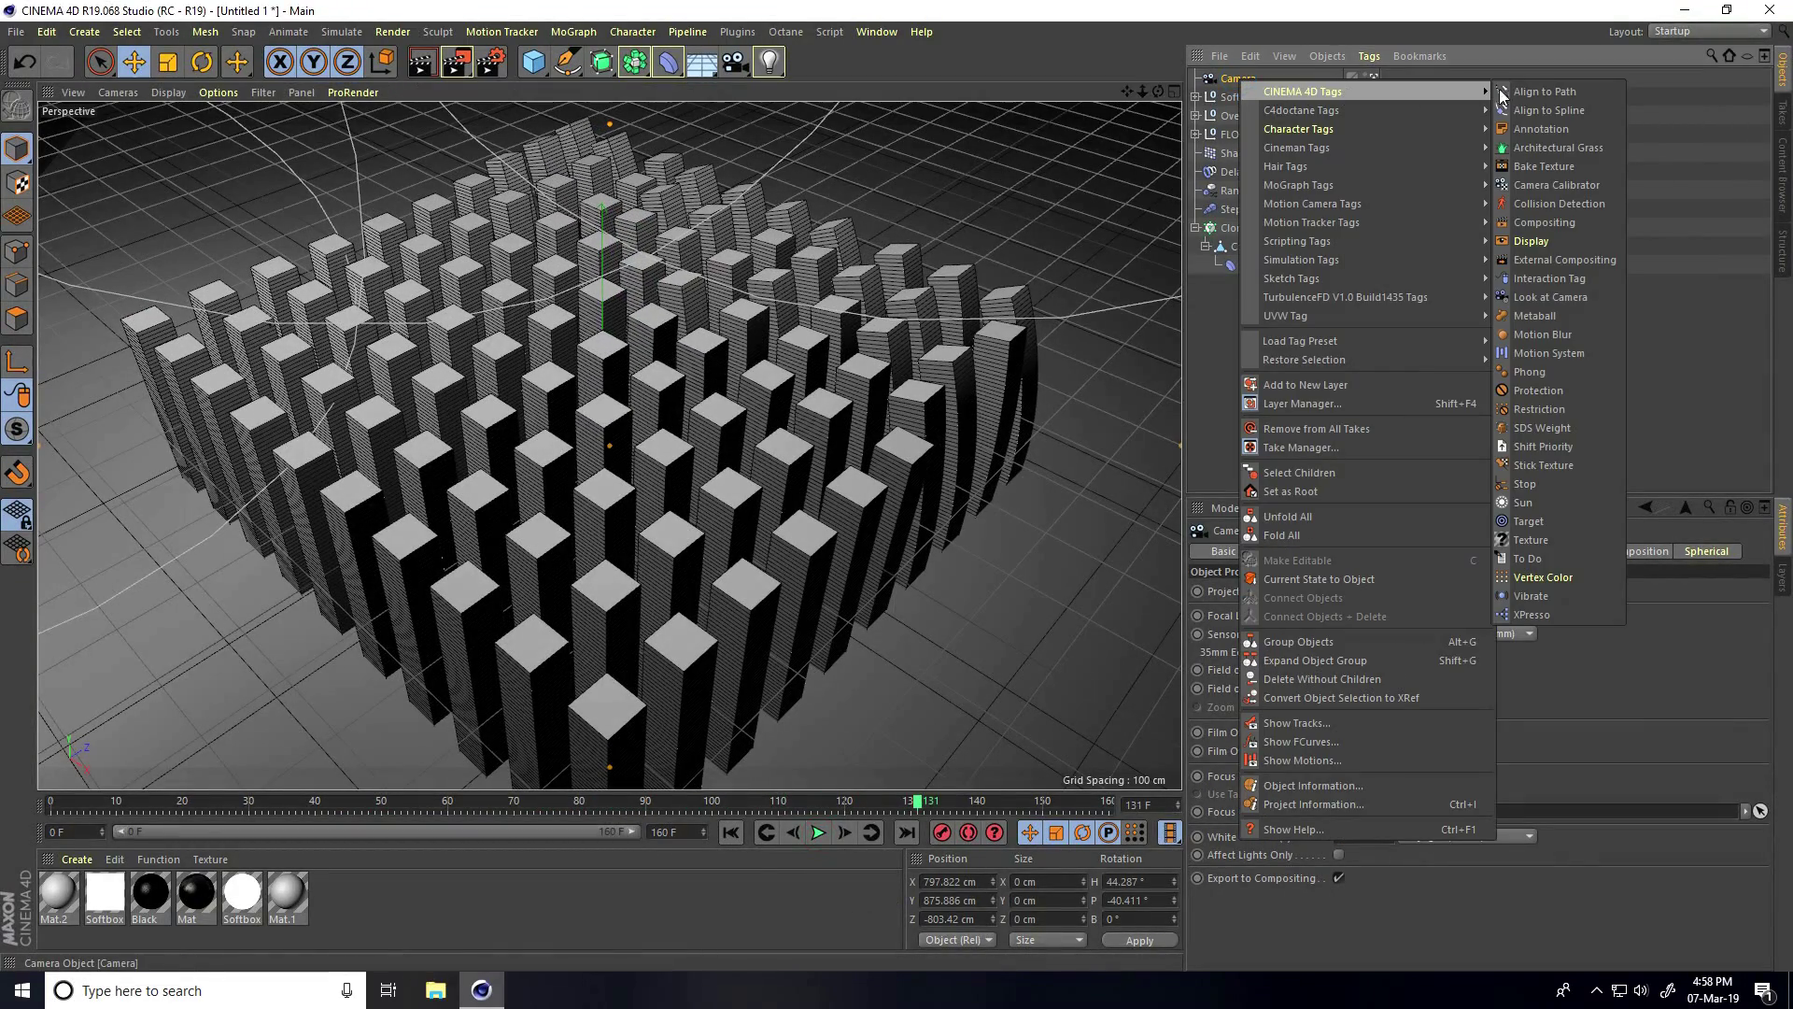
{"action": "left_click", "coordinate": [1539, 393]}
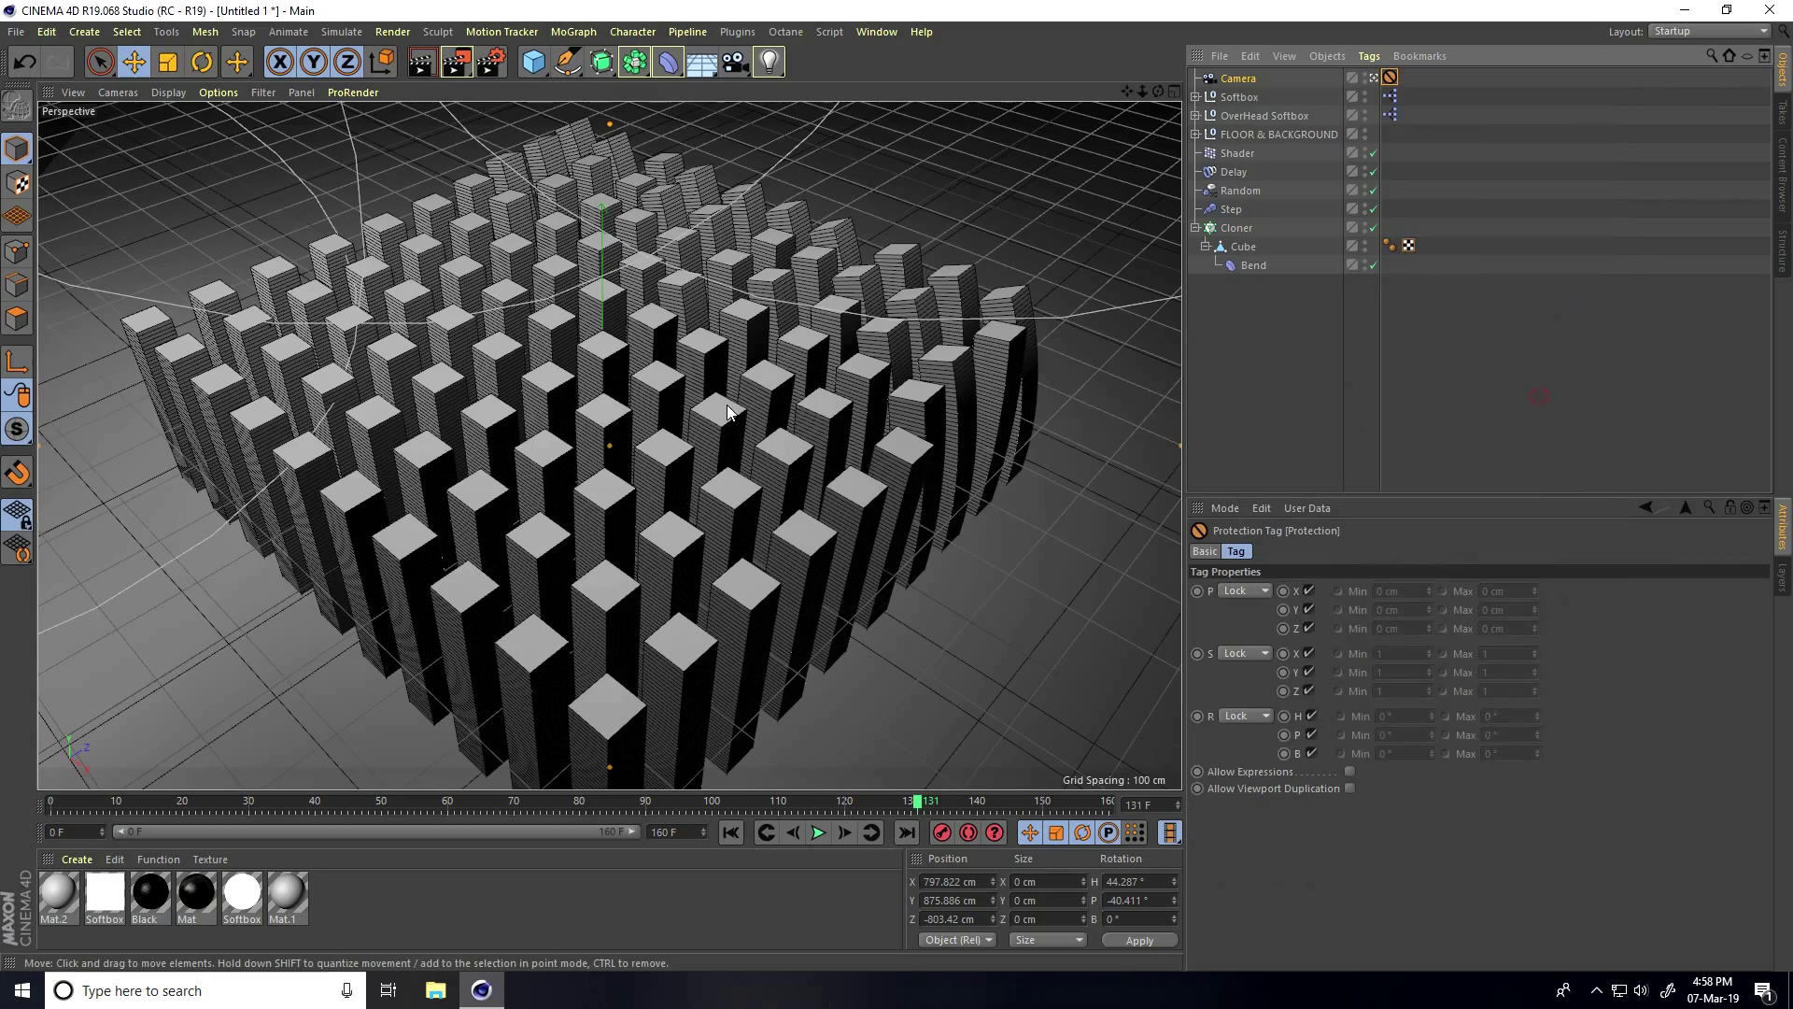
{"action": "left_click", "coordinate": [818, 832]}
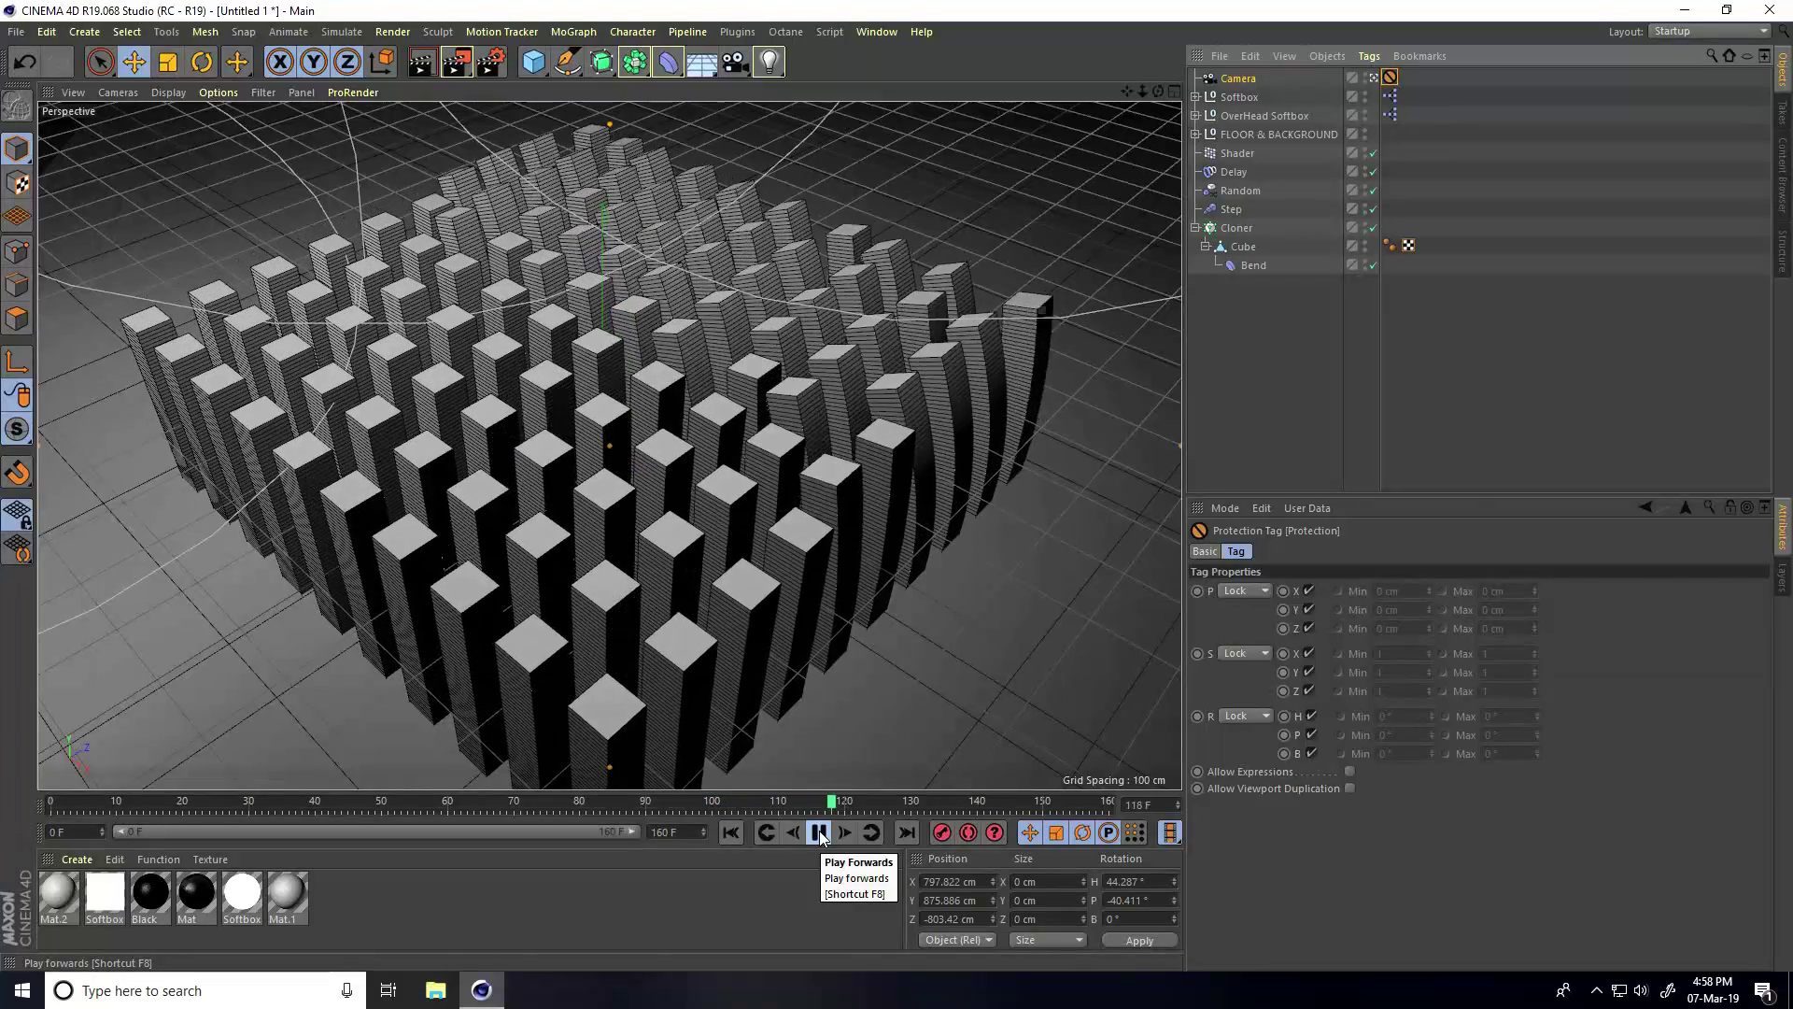
Load the MercyMat material library into the Material Manager
{"action": "left_click", "coordinate": [820, 832]}
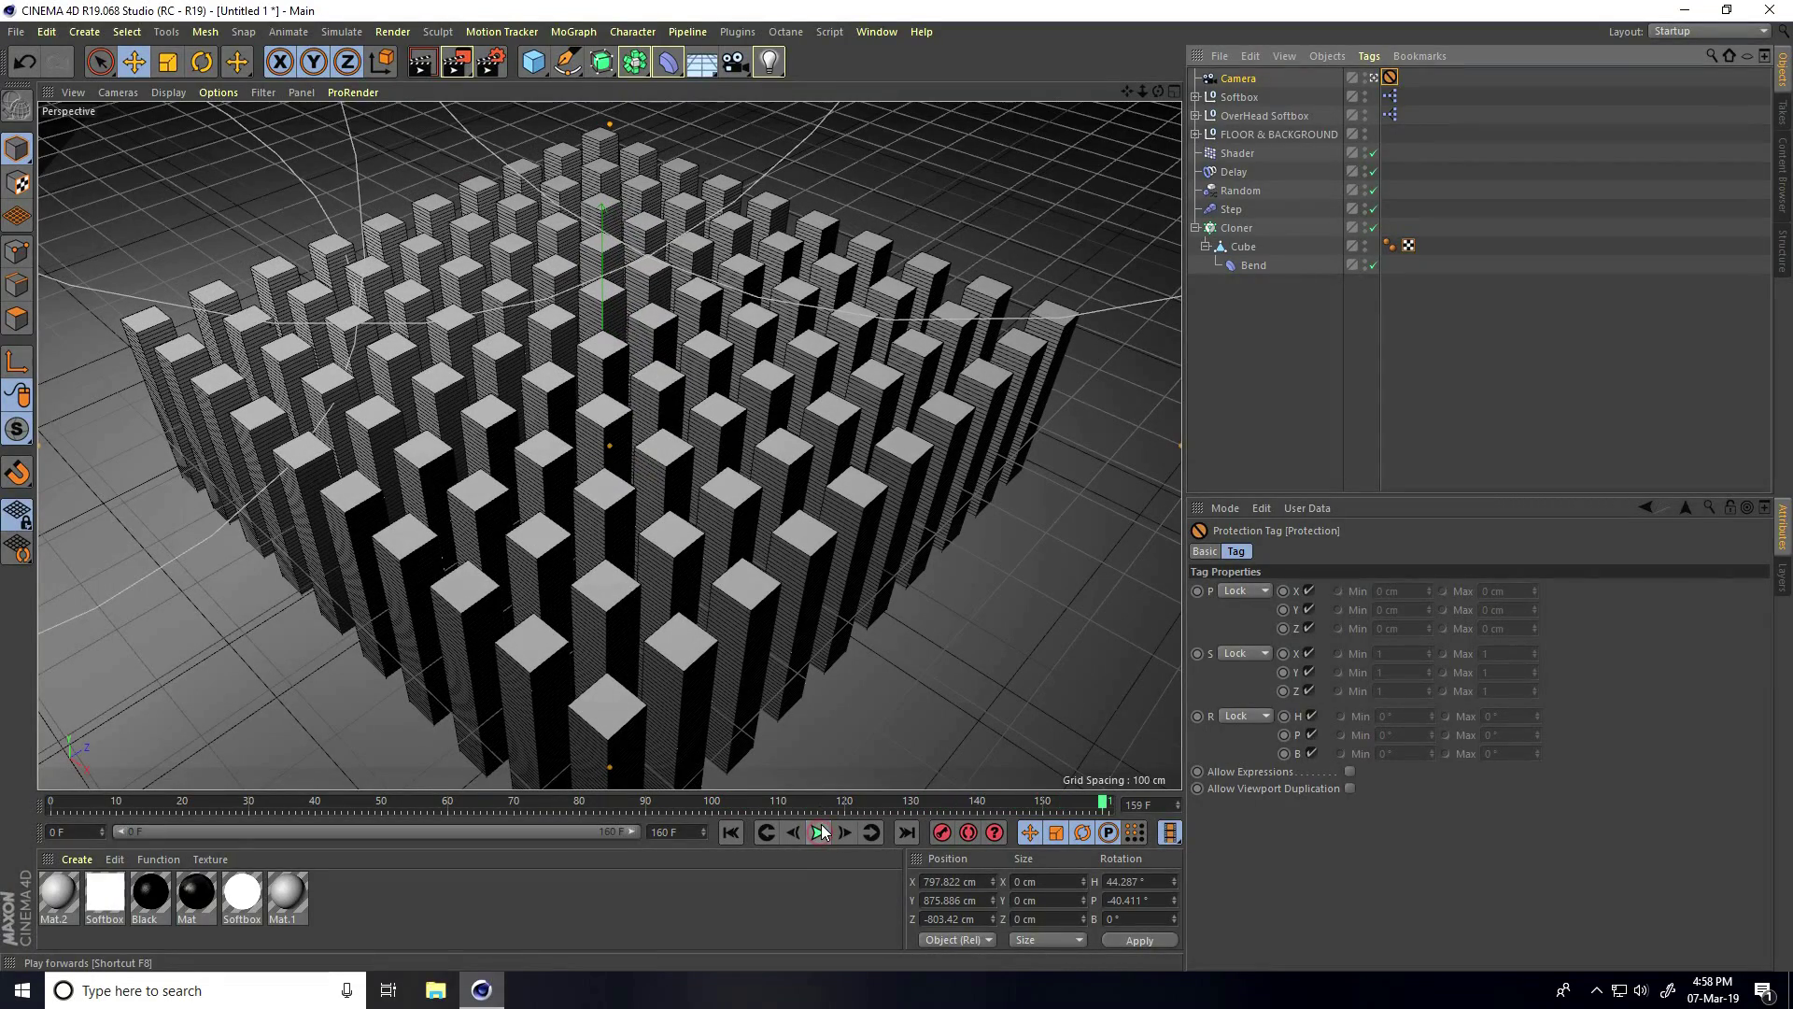
{"action": "left_click", "coordinate": [80, 866]}
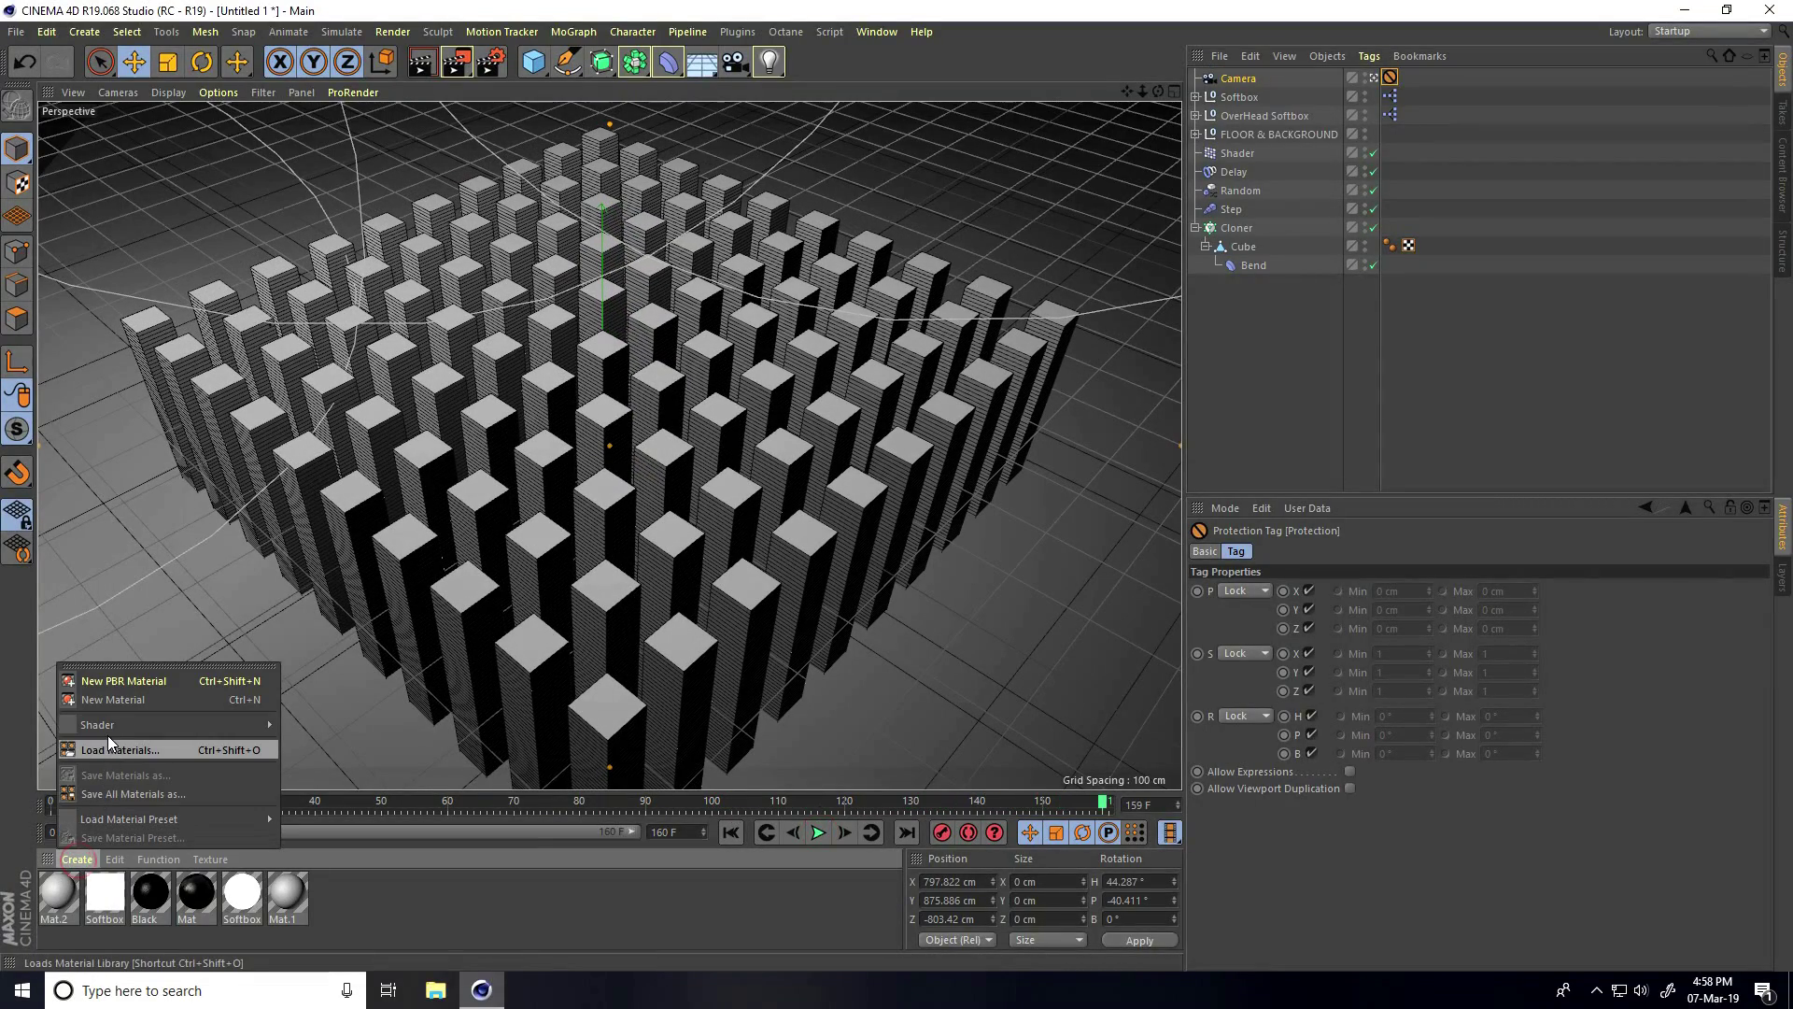
{"action": "left_click", "coordinate": [114, 749]}
{"action": "left_click", "coordinate": [218, 153]}
{"action": "left_click", "coordinate": [1596, 941]}
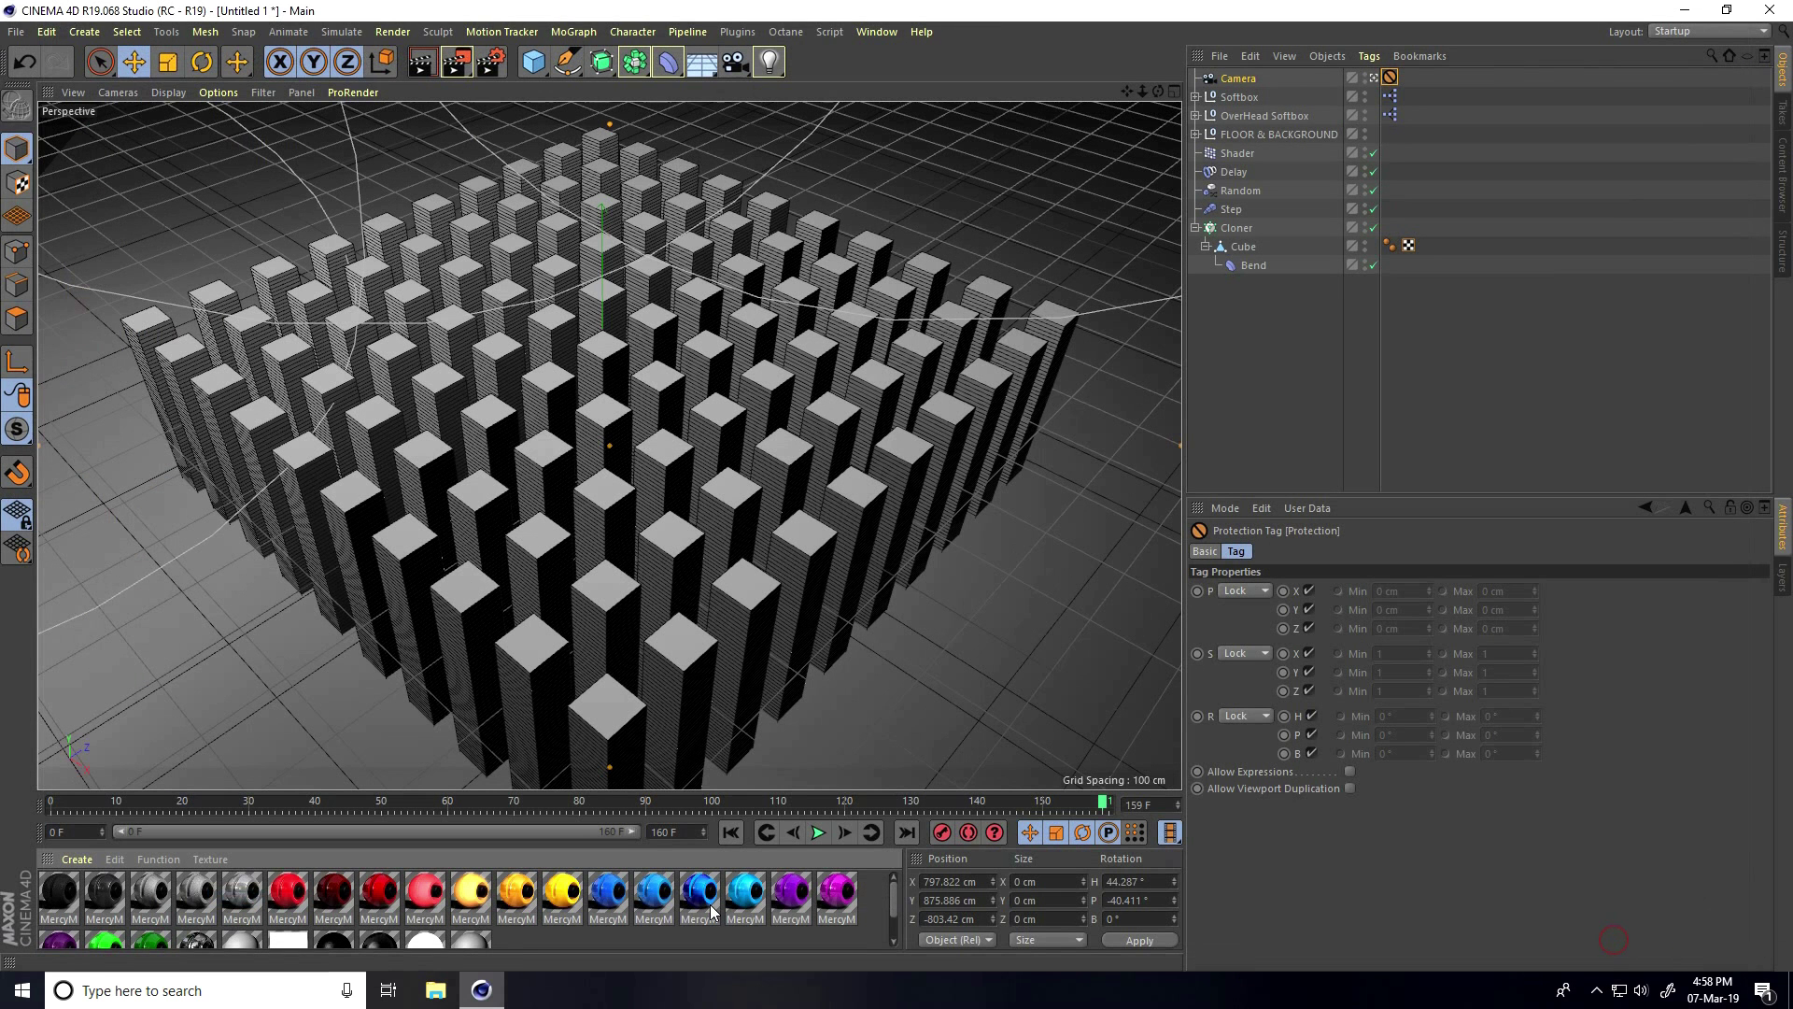
Apply the orange MercyMP material to the Cloner and preview the animation from the start
{"action": "left_click_drag", "start_coordinate": [566, 904], "coordinate": [1230, 235]}
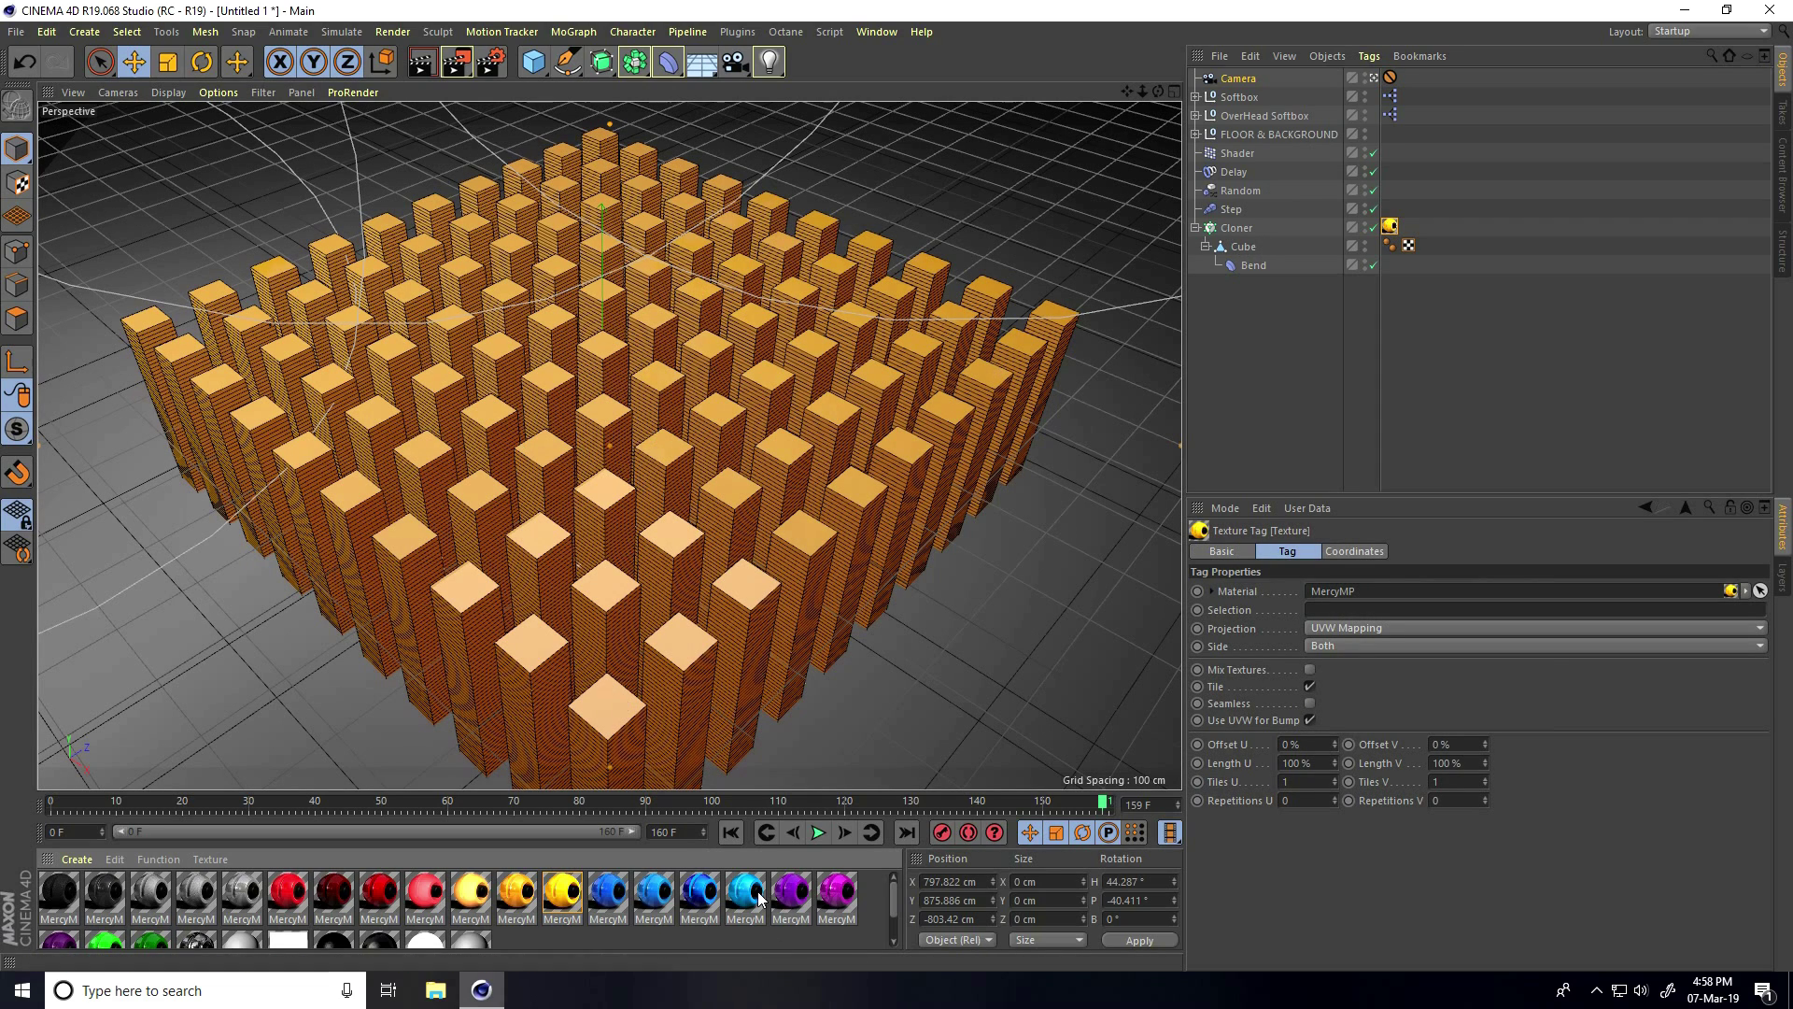
{"action": "left_click", "coordinate": [731, 832]}
{"action": "left_click", "coordinate": [817, 832]}
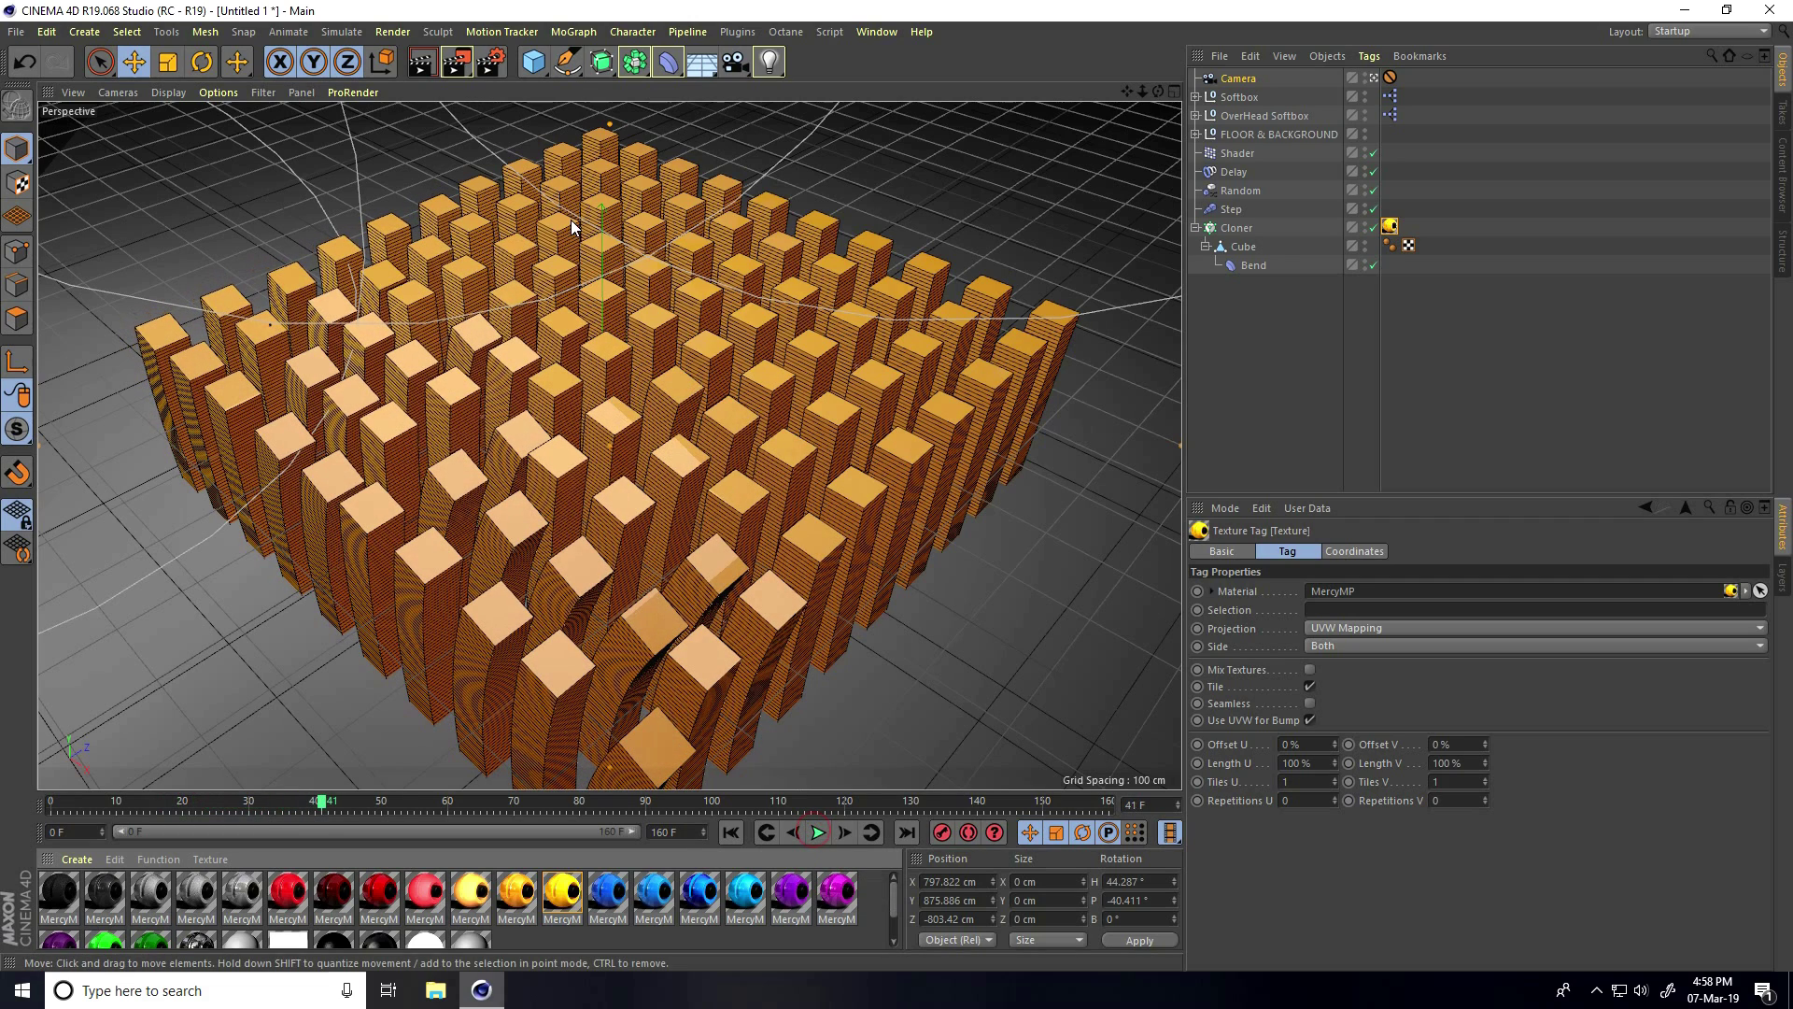
Set render output to the HDTV 1080 29.97 preset with frame range All Frames
{"action": "left_click", "coordinate": [491, 65]}
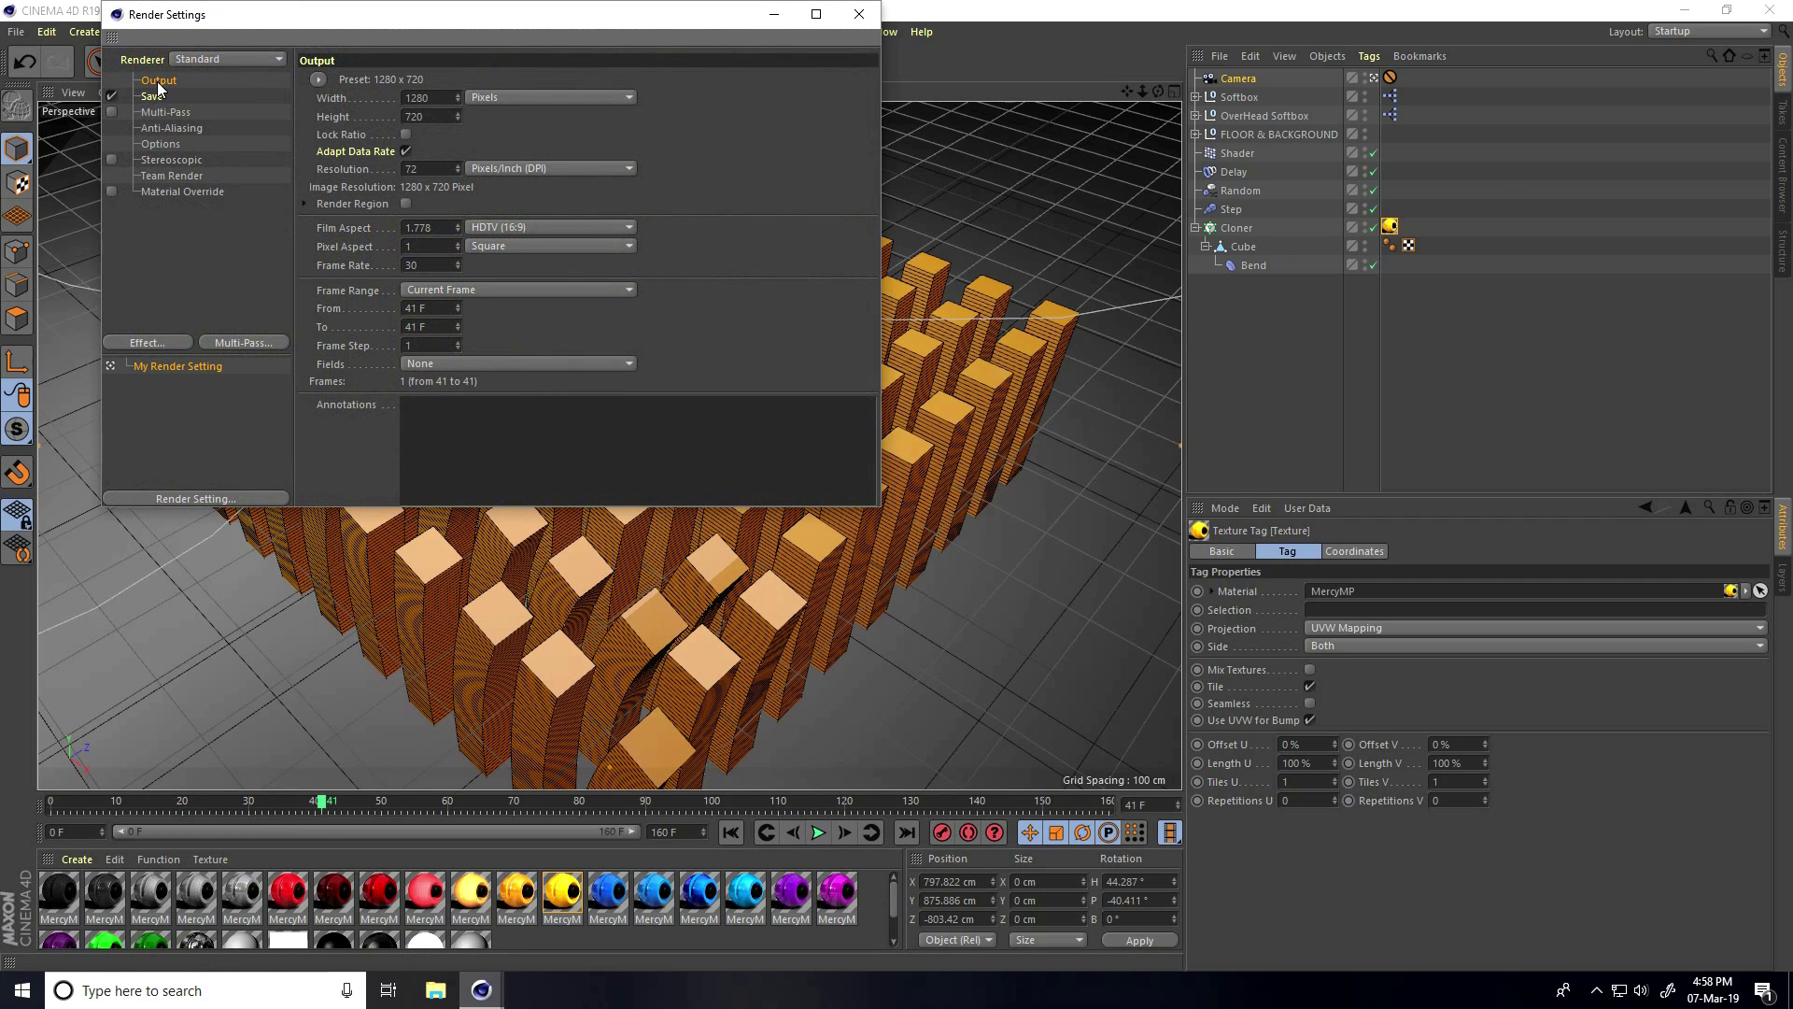
{"action": "left_click", "coordinate": [317, 80]}
{"action": "mouse_move", "coordinate": [350, 137]}
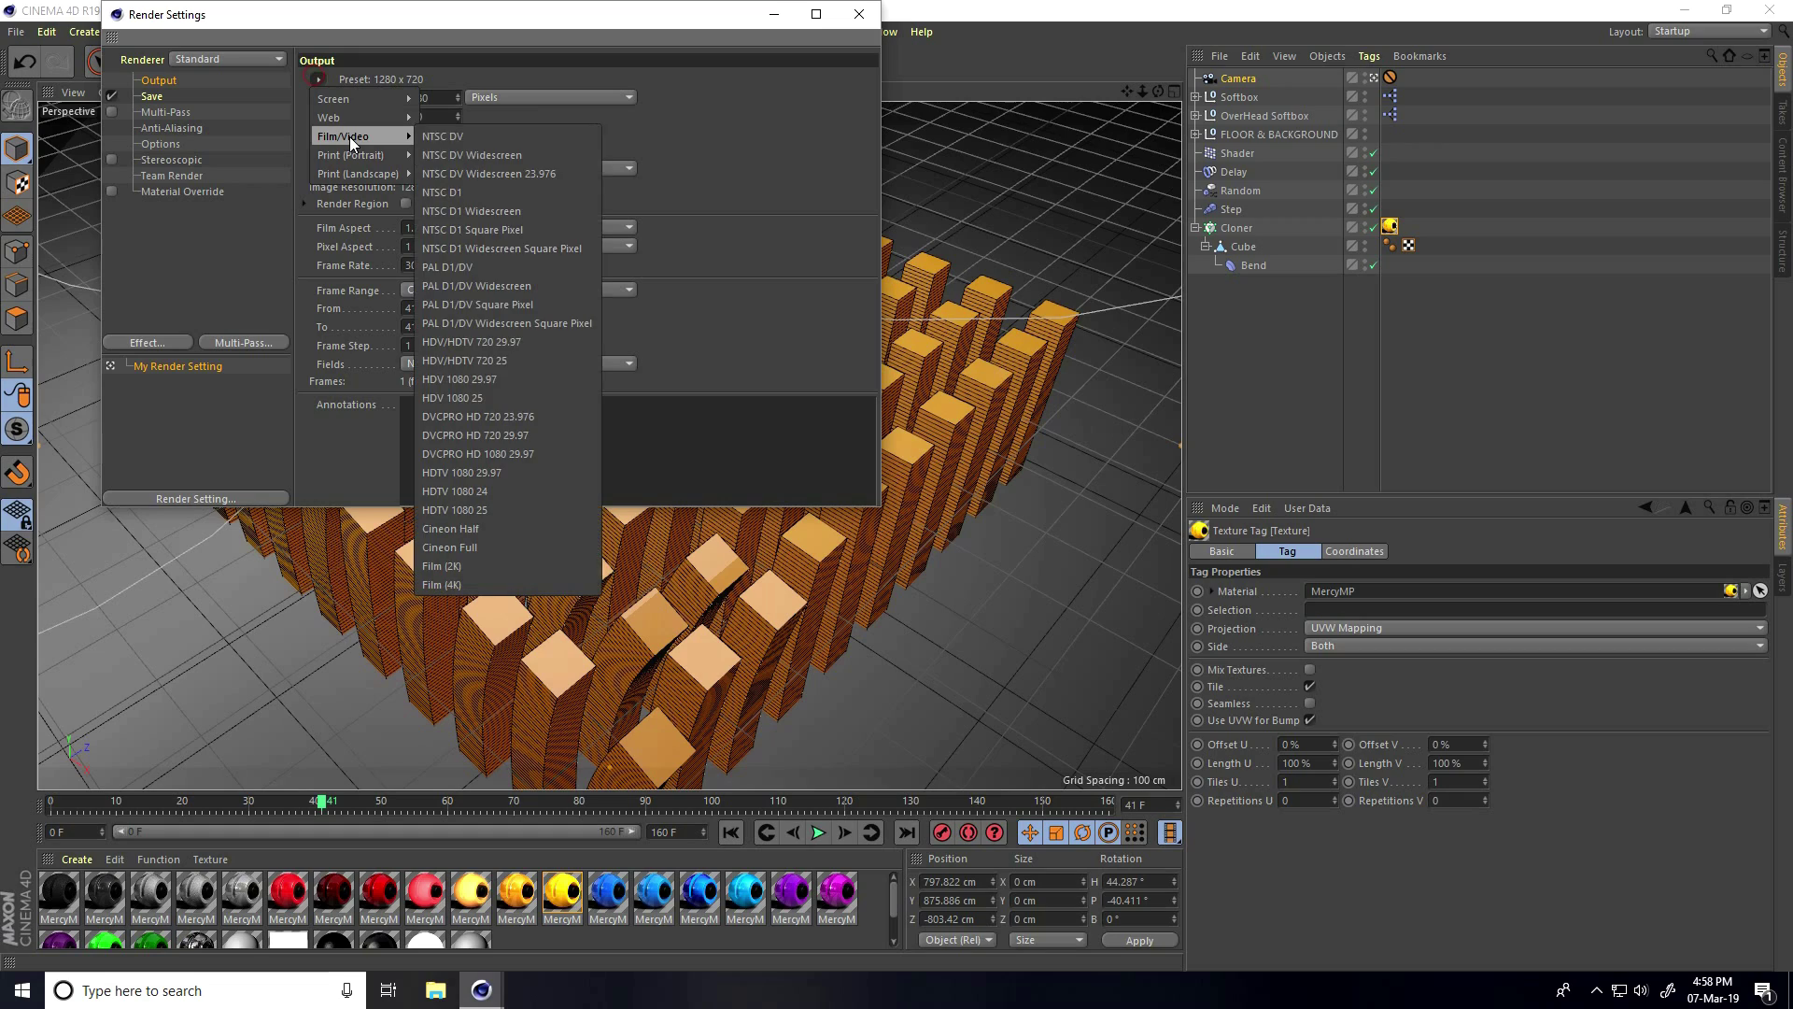
{"action": "left_click", "coordinate": [513, 472]}
{"action": "left_click", "coordinate": [458, 290]}
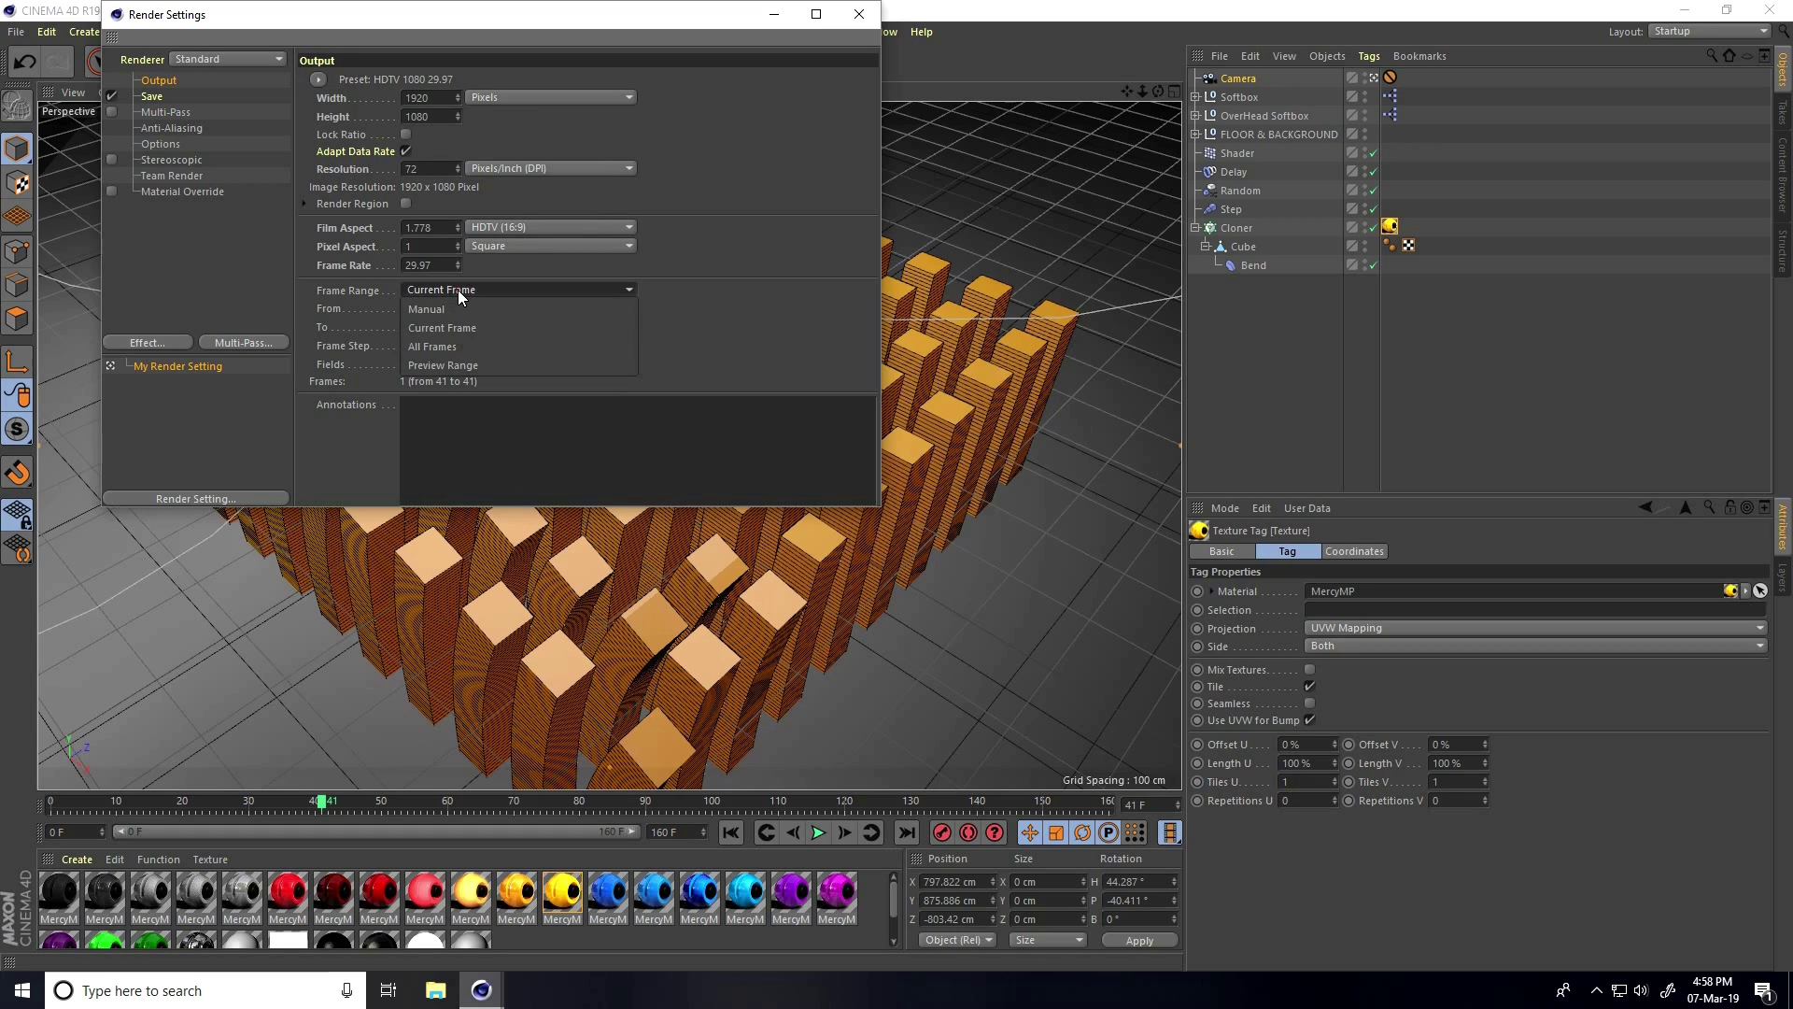
{"action": "left_click", "coordinate": [447, 350]}
Add Ambient Occlusion with 128 maximum samples and Global Illumination to the render
{"action": "left_click", "coordinate": [159, 127]}
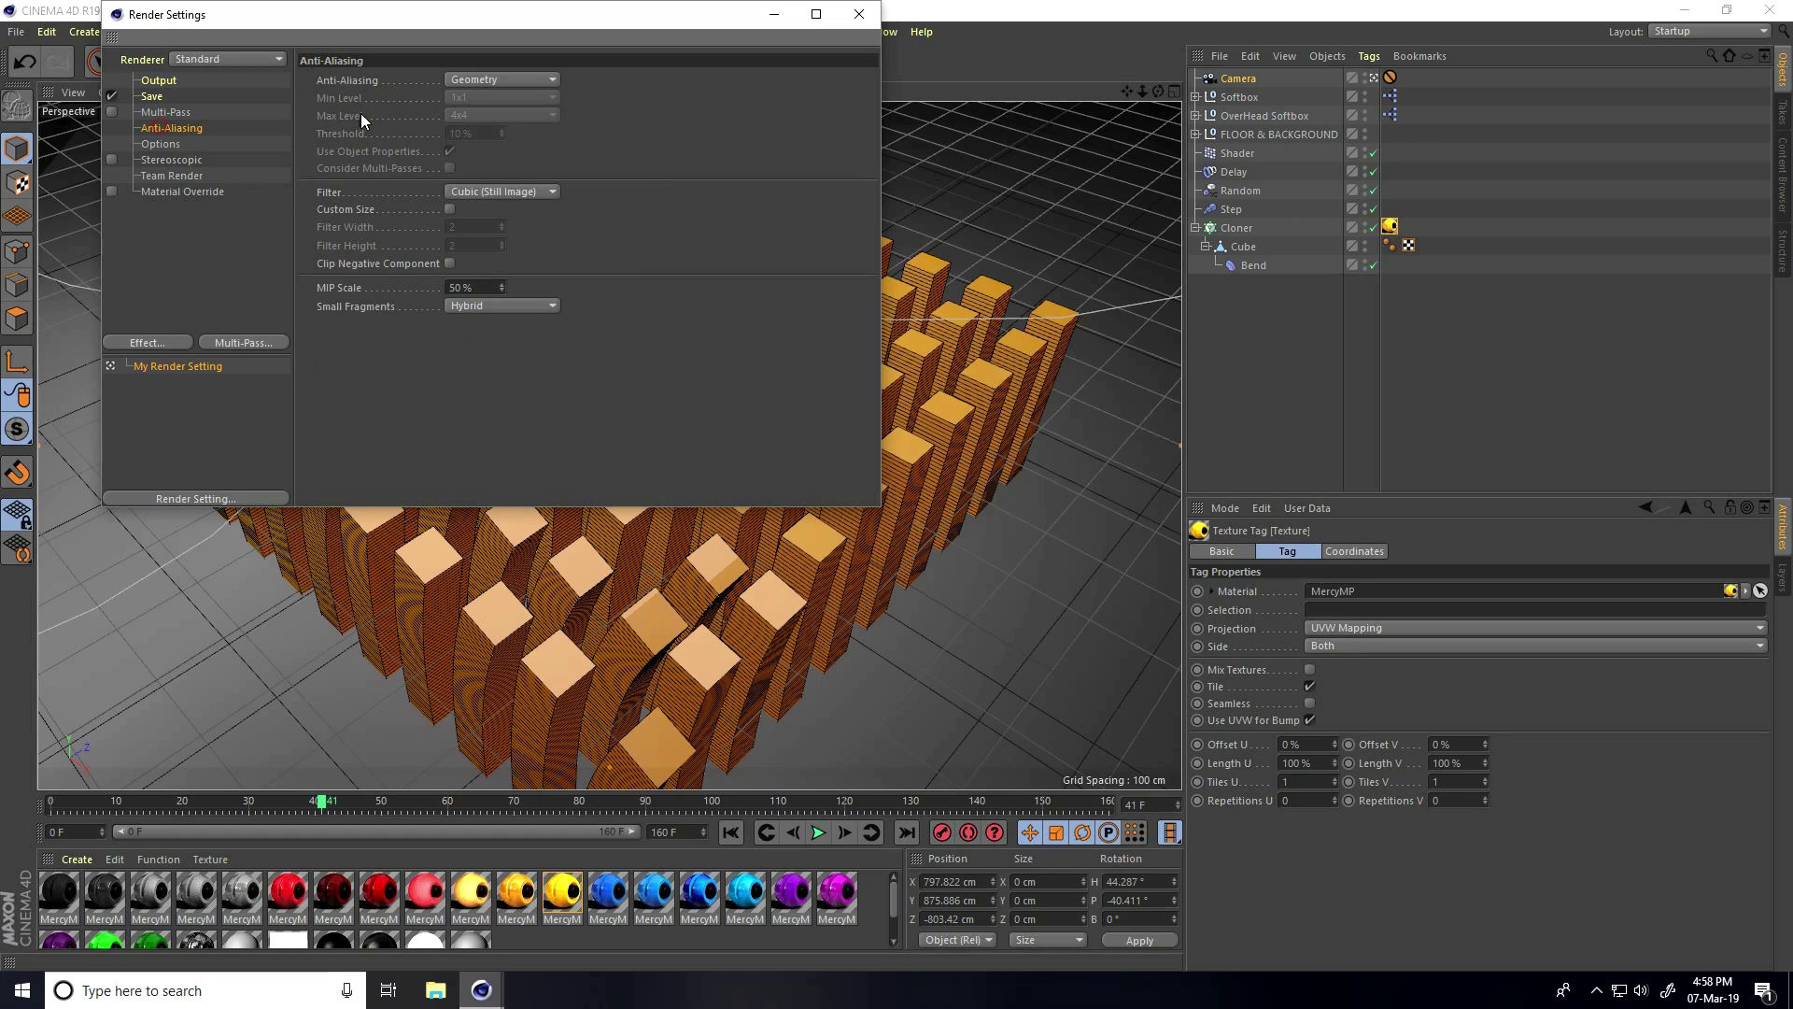
{"action": "left_click", "coordinate": [144, 343]}
{"action": "left_click", "coordinate": [232, 457]}
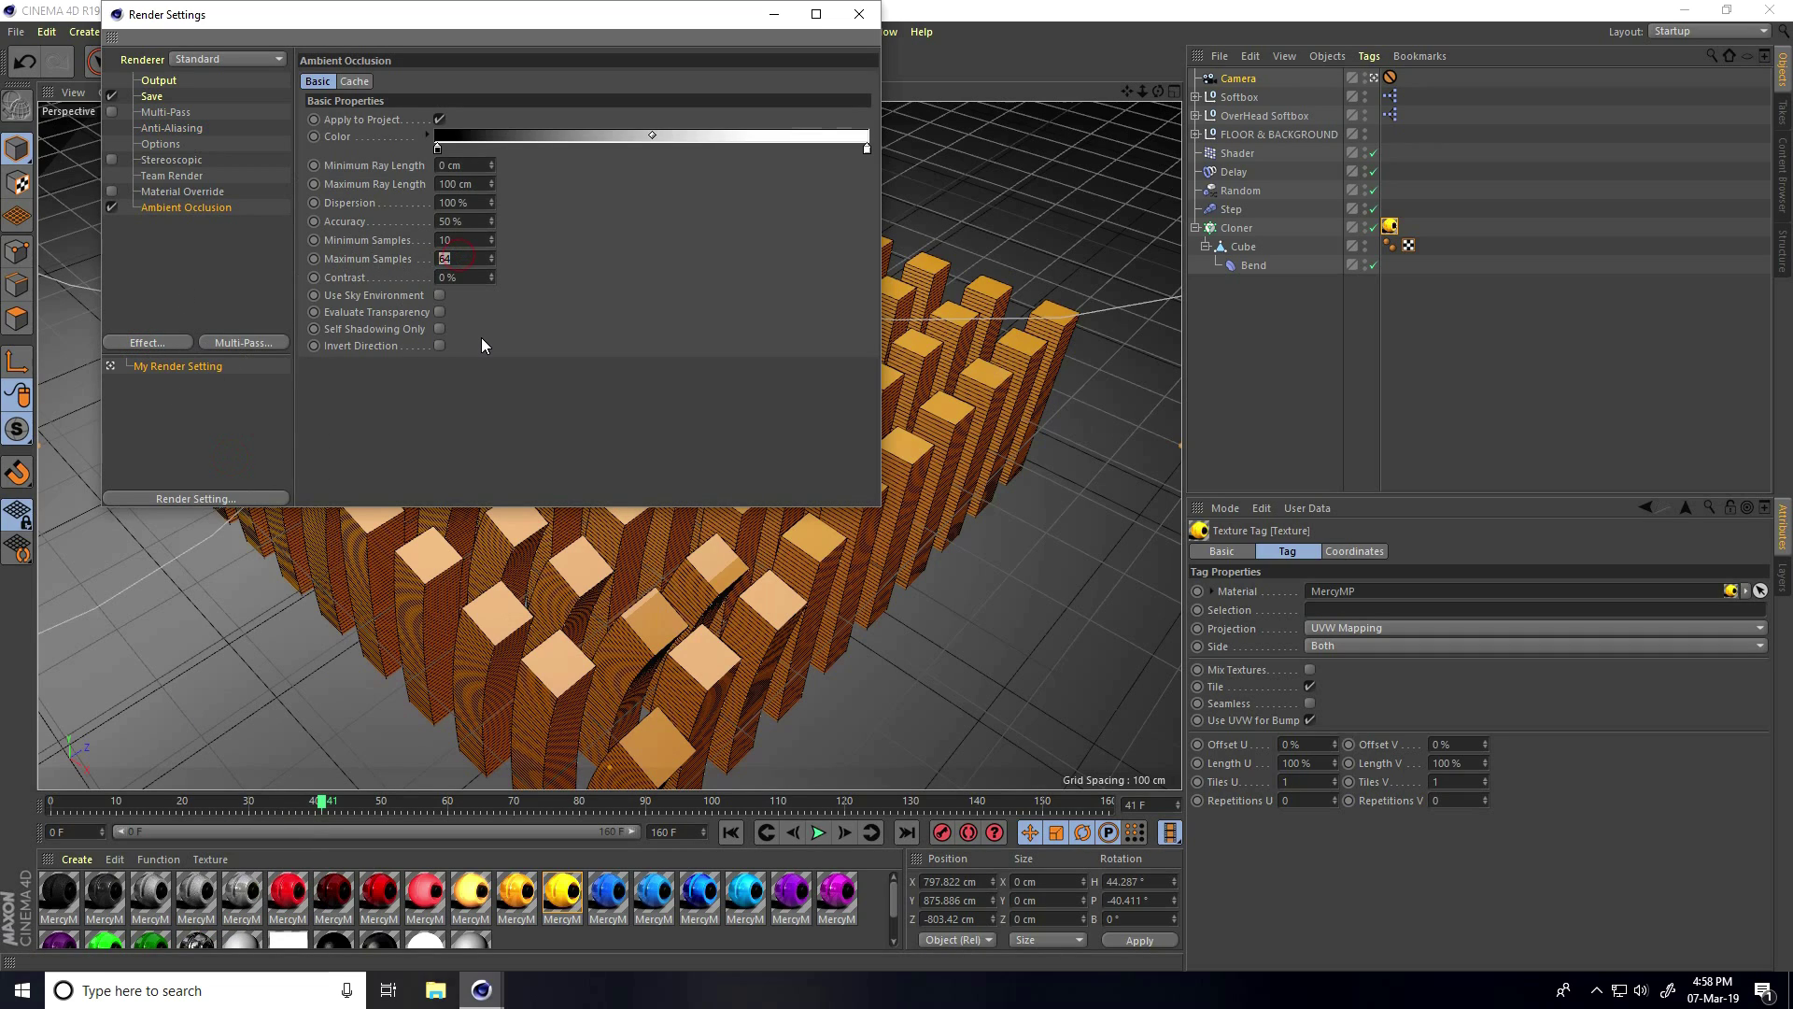
{"action": "type", "text": "128"}
{"action": "key", "text": "Return"}
{"action": "left_click", "coordinate": [450, 221]}
{"action": "left_click", "coordinate": [172, 340]}
{"action": "left_click", "coordinate": [239, 569]}
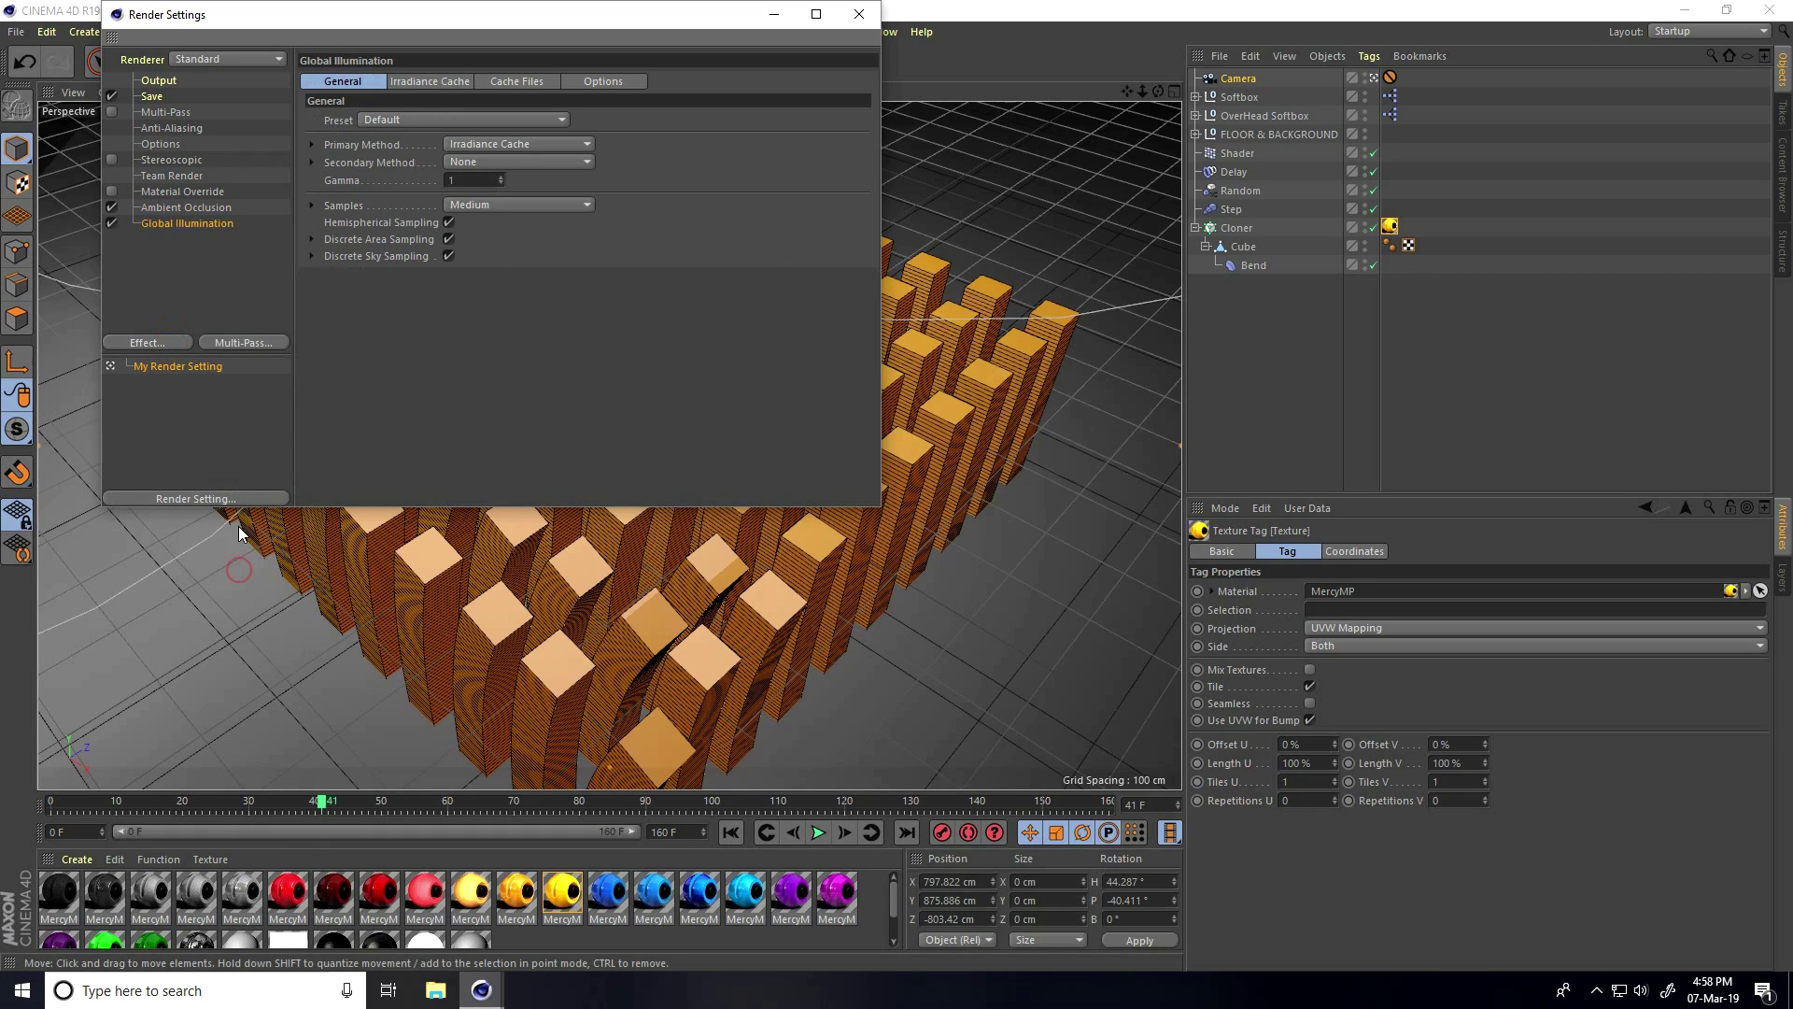
Save rendered frames as JPG named 'a' inside a new ren folder on the Desktop
{"action": "left_click", "coordinate": [150, 96]}
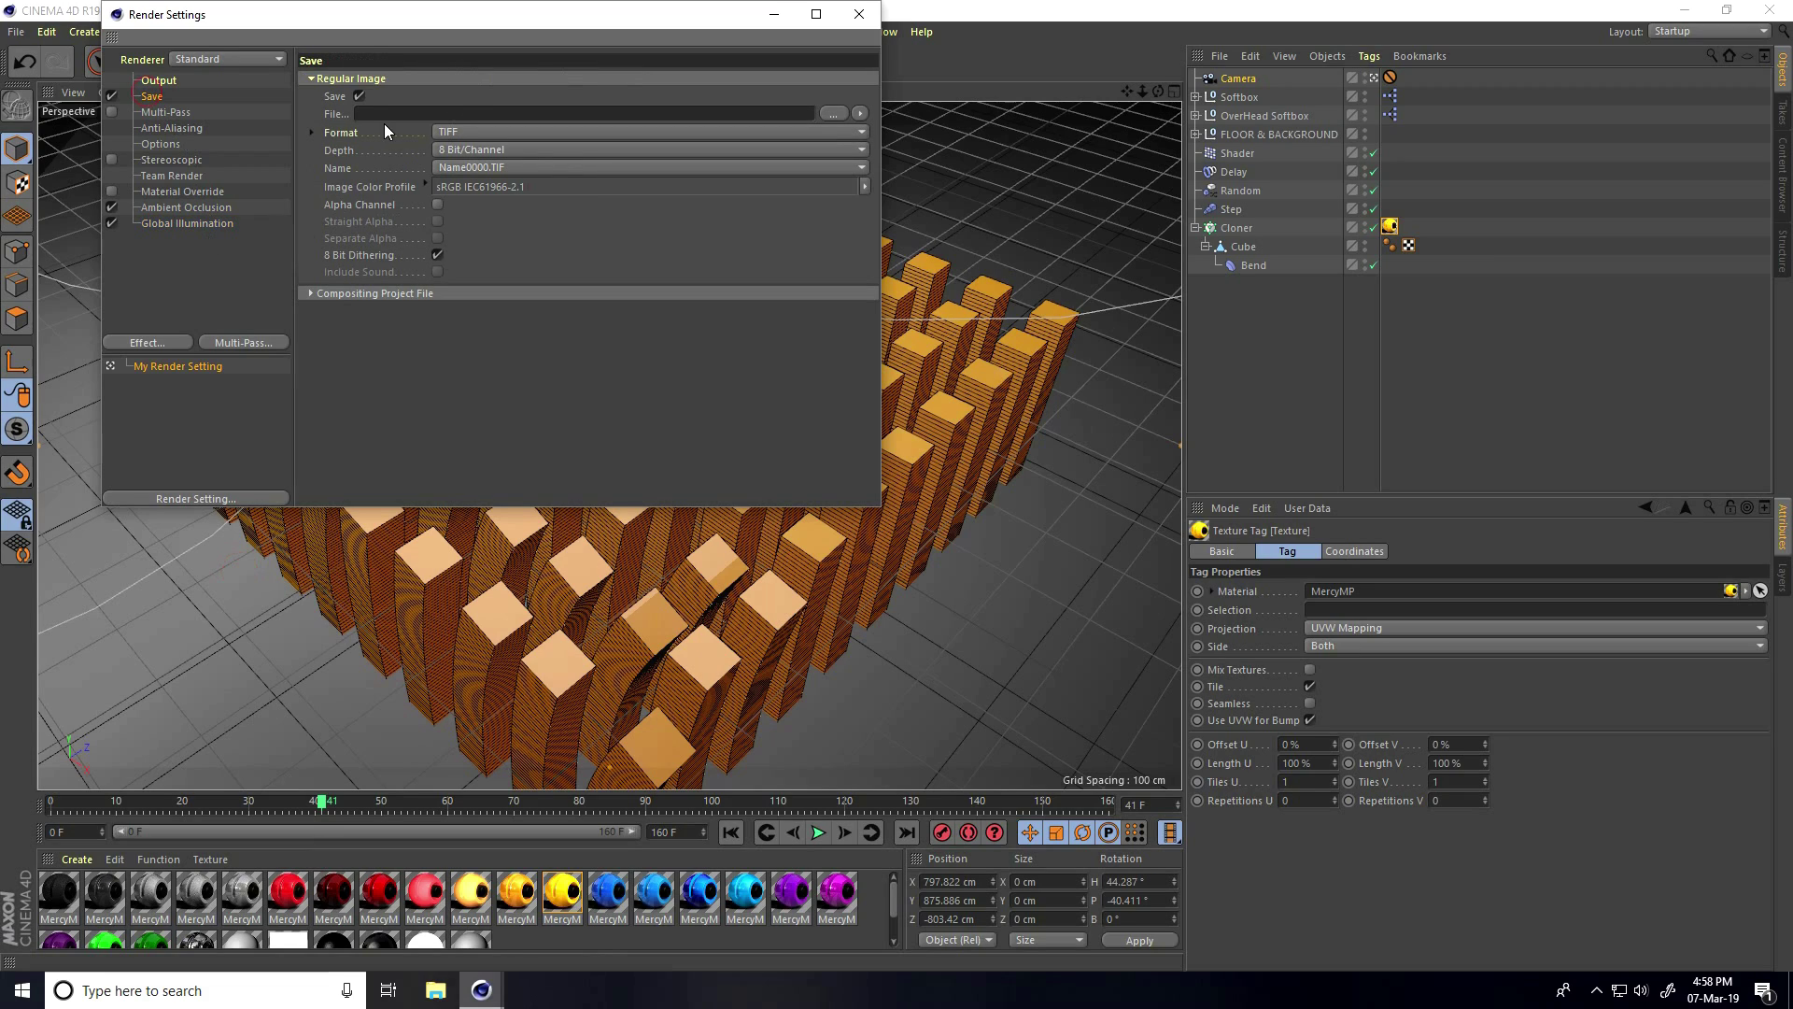
{"action": "left_click", "coordinate": [463, 127]}
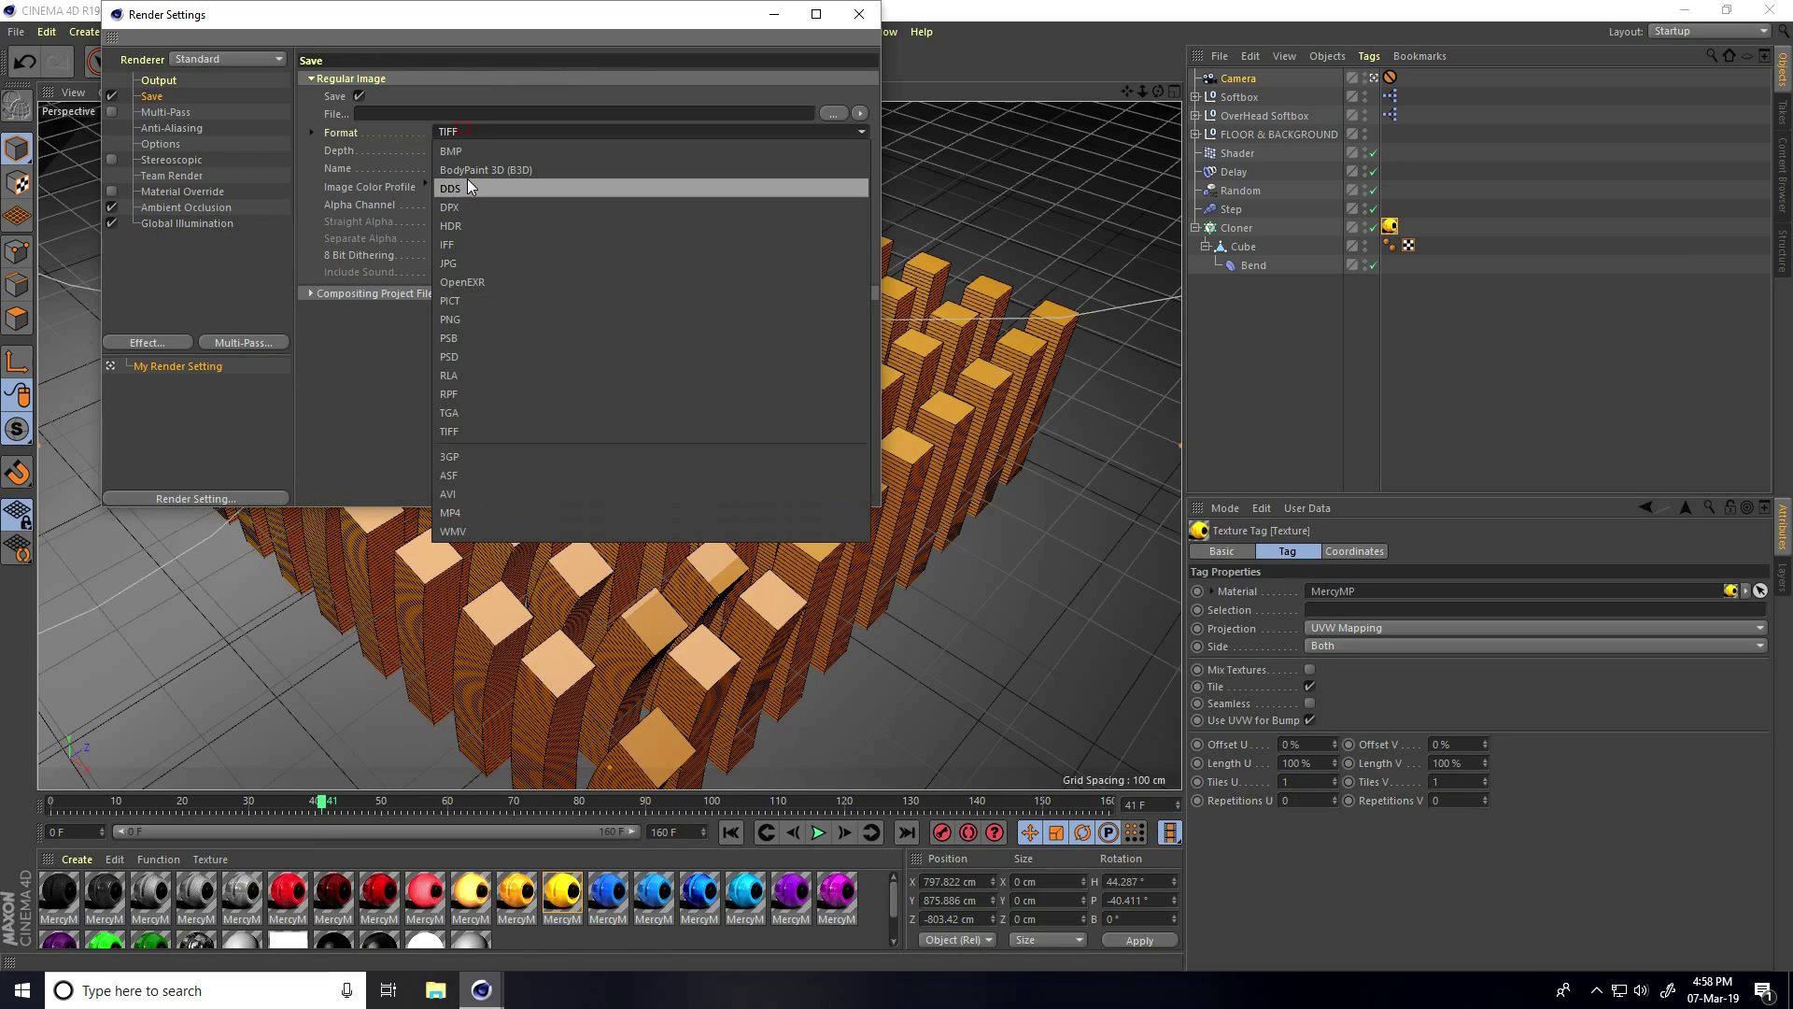
{"action": "left_click", "coordinate": [468, 264]}
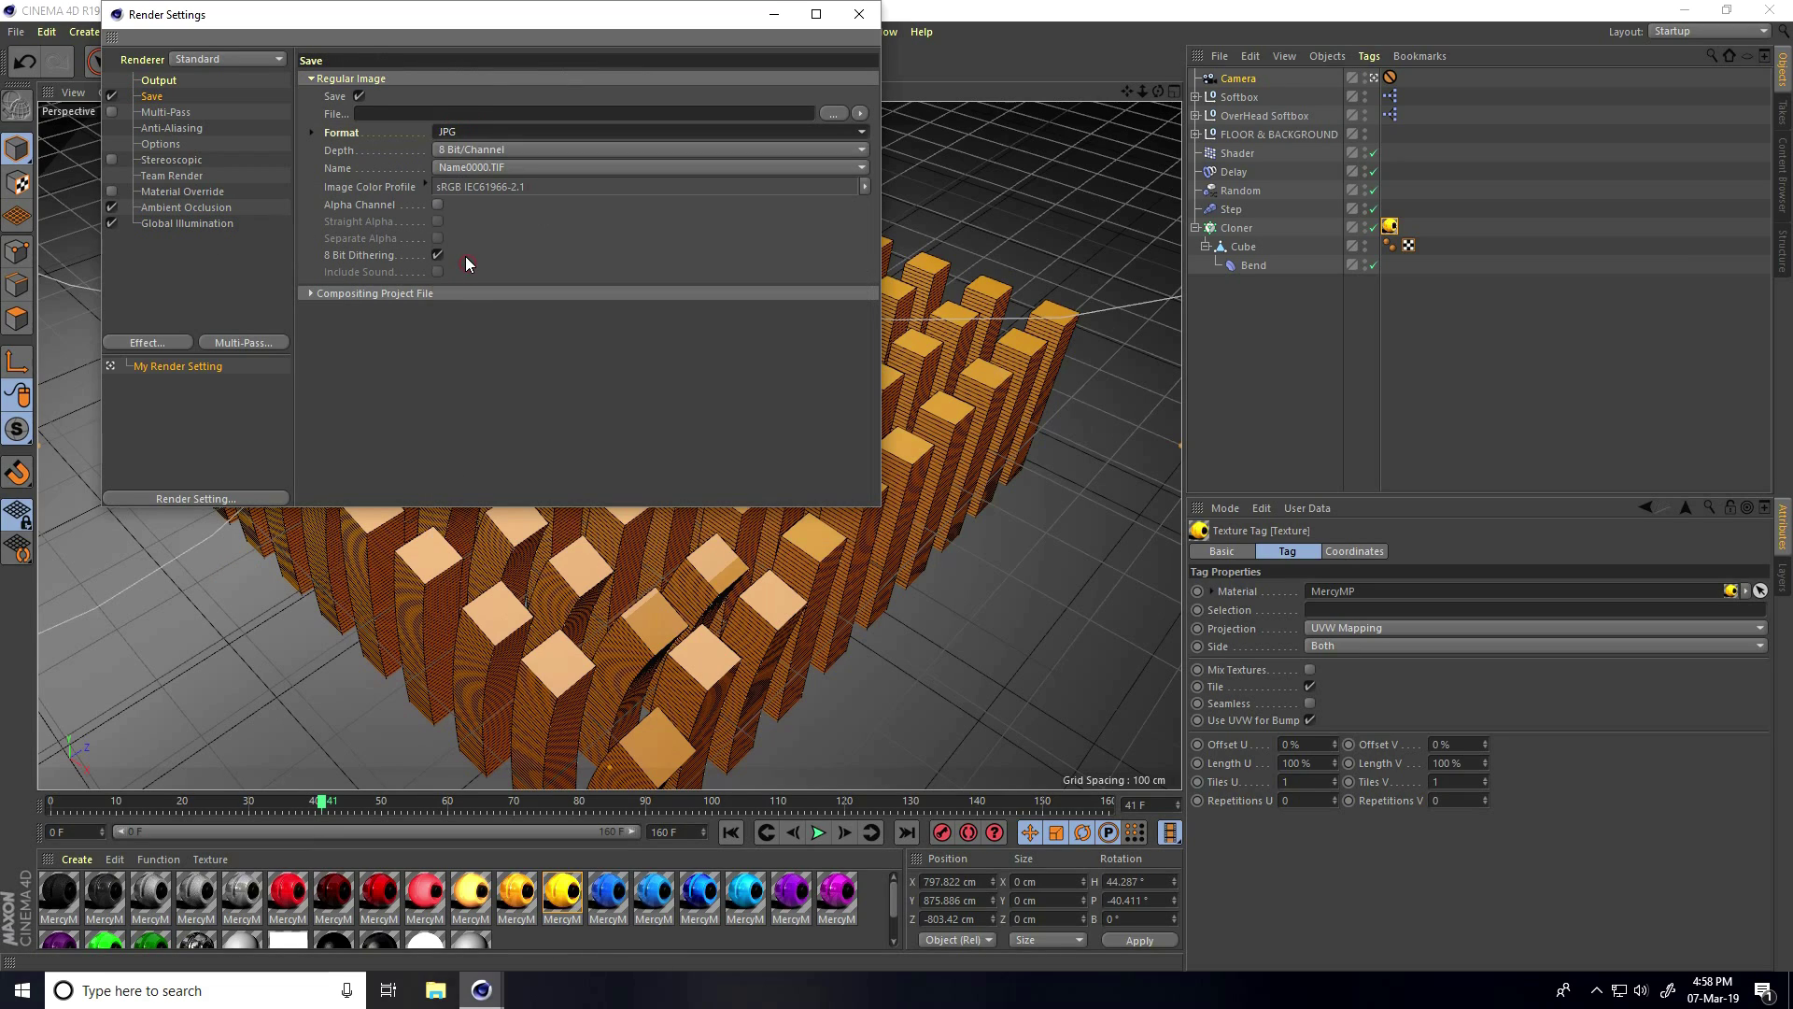
{"action": "left_click", "coordinate": [831, 112]}
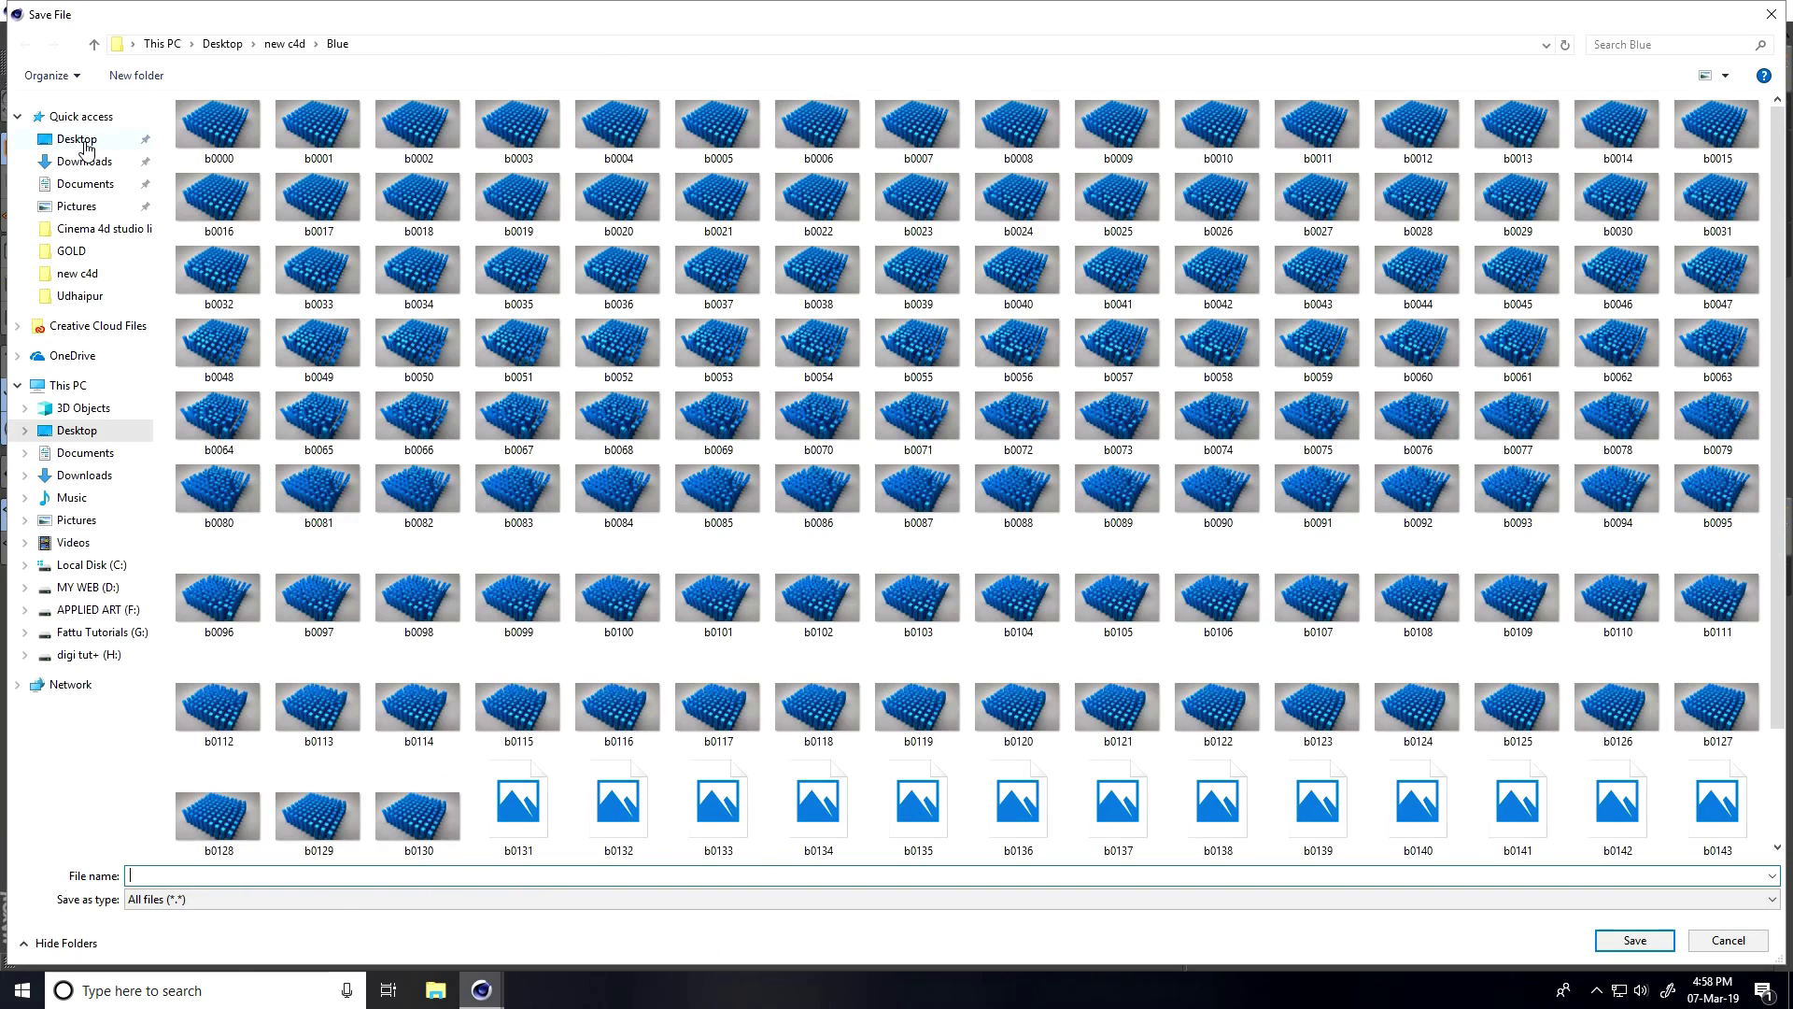
{"action": "left_click", "coordinate": [80, 139]}
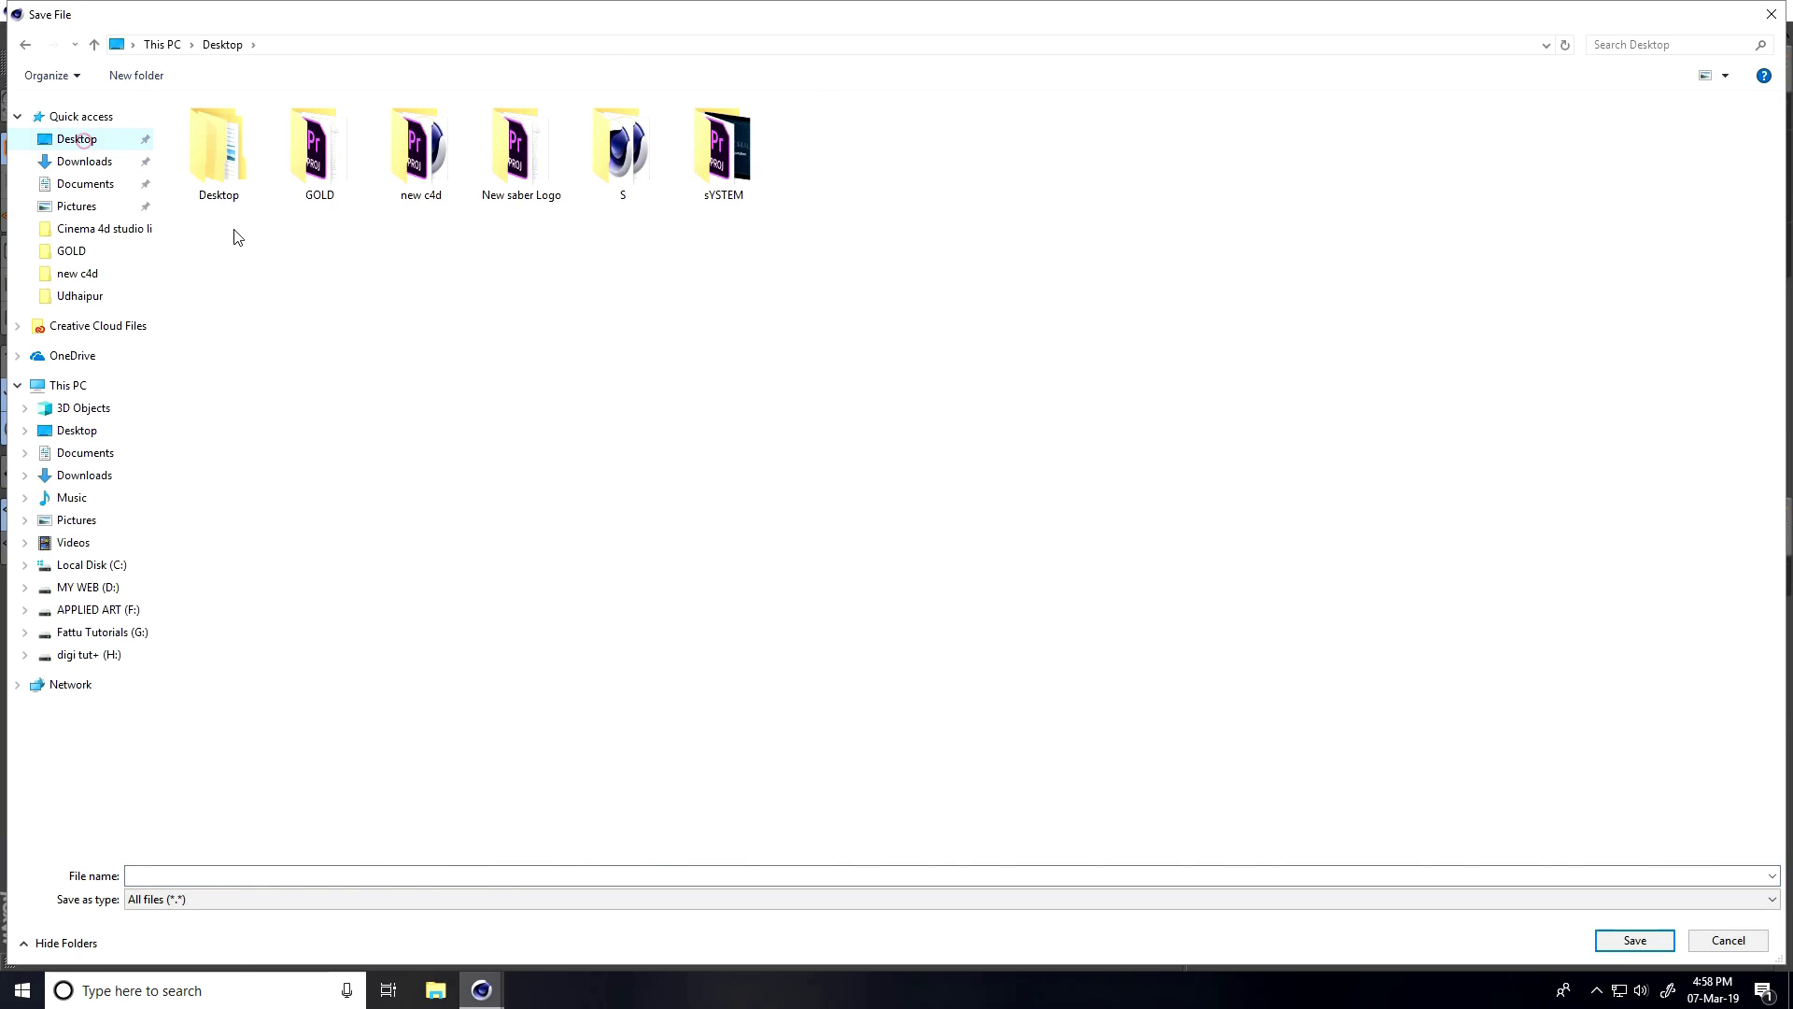
{"action": "right_click", "coordinate": [260, 280]}
{"action": "mouse_move", "coordinate": [444, 484]}
{"action": "left_click", "coordinate": [592, 481]}
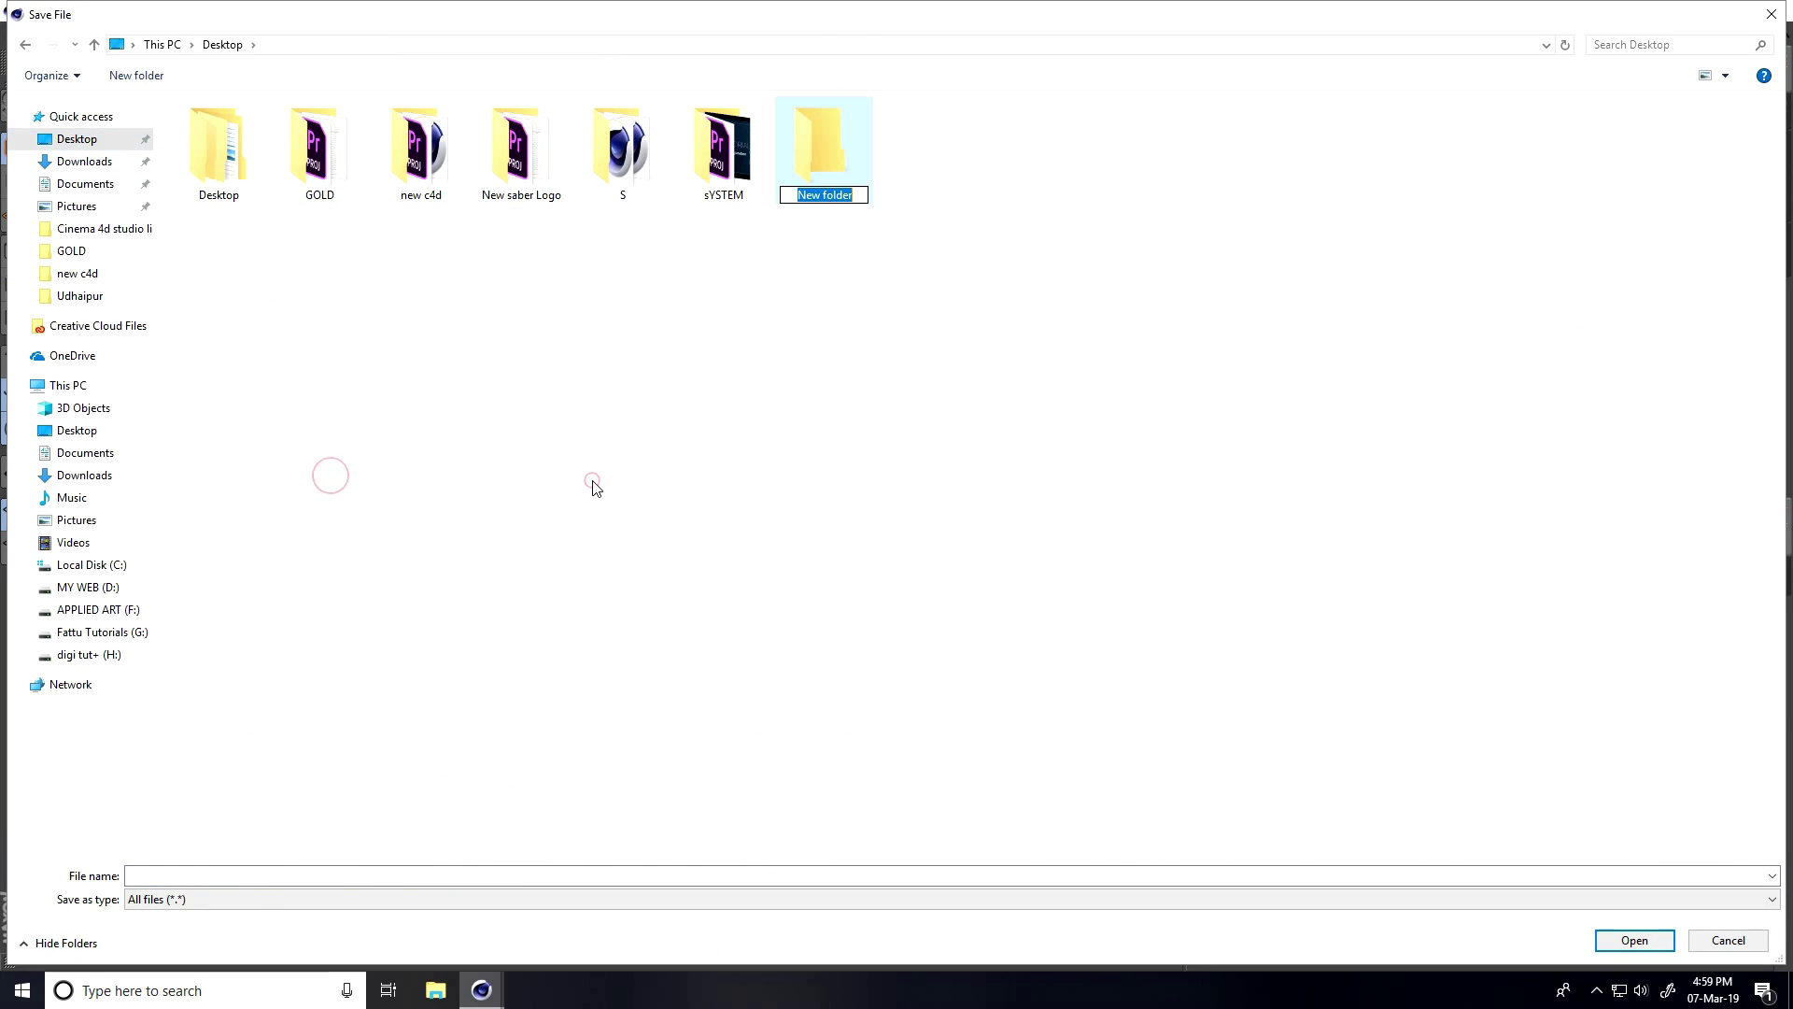
{"action": "type", "text": "t"}
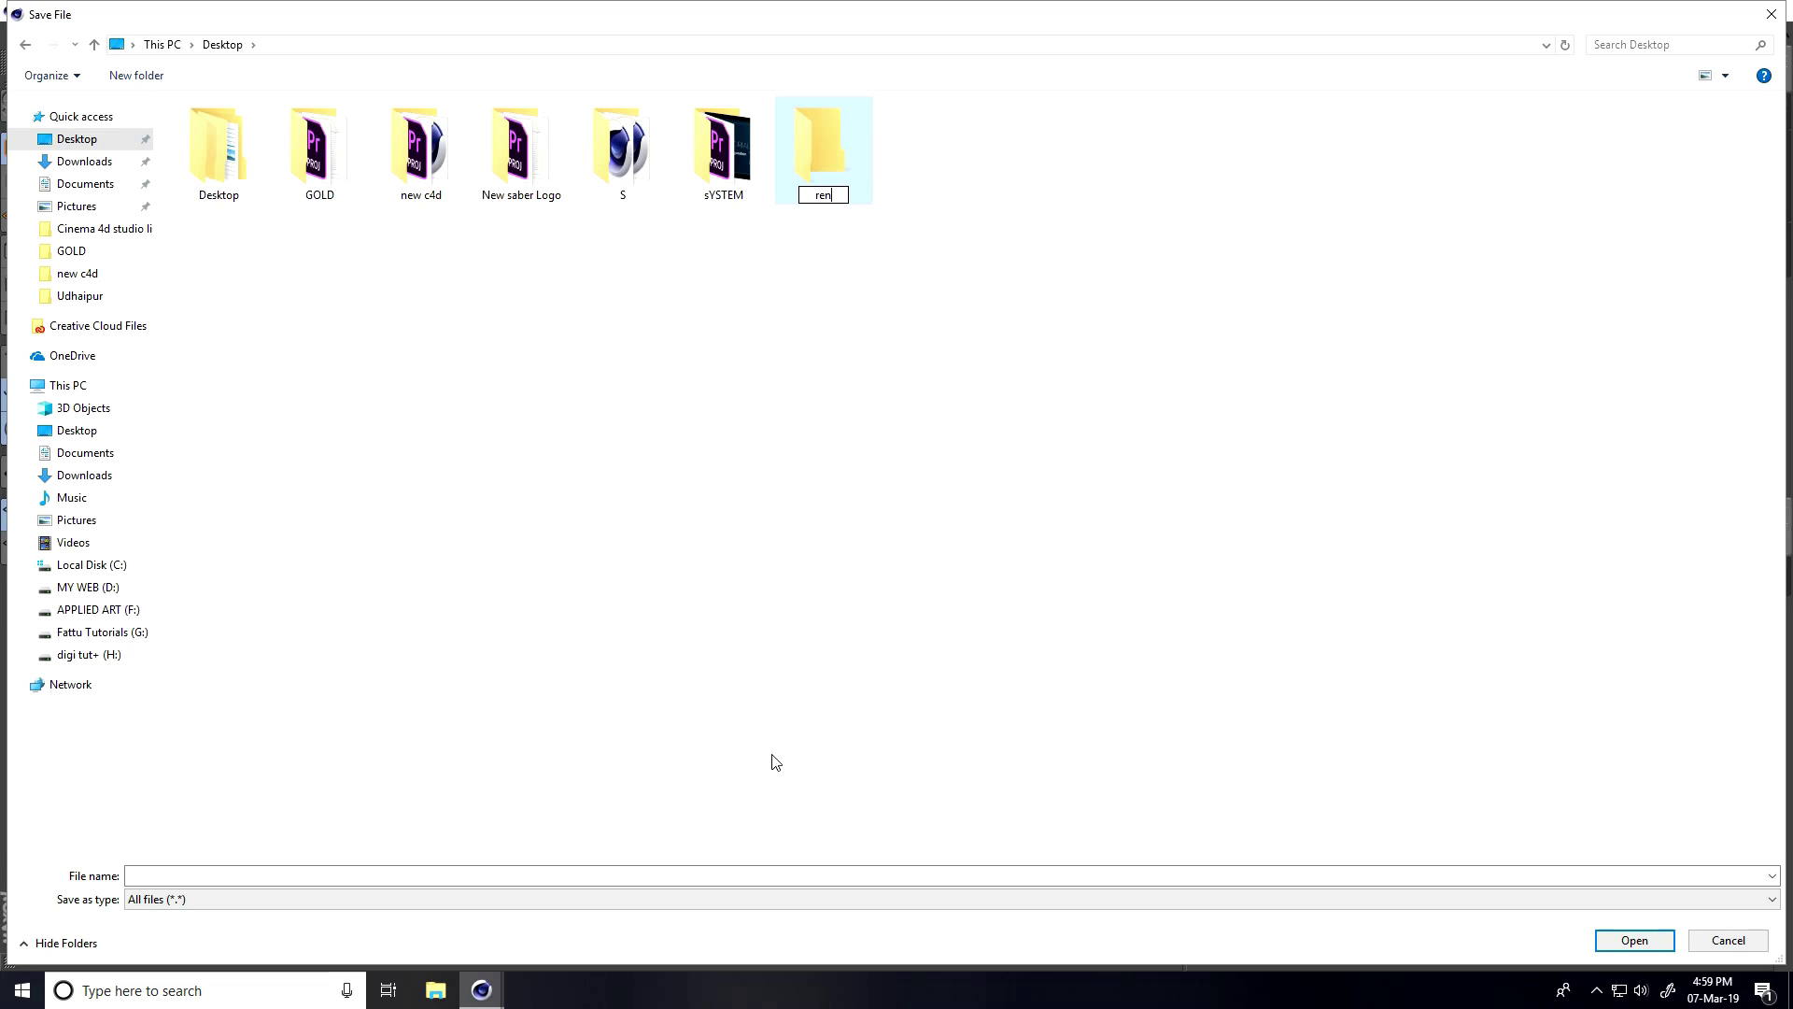
{"action": "double_click", "coordinate": [822, 150]}
{"action": "left_click", "coordinate": [760, 875]}
{"action": "type", "text": "a"}
{"action": "left_click", "coordinate": [1607, 942]}
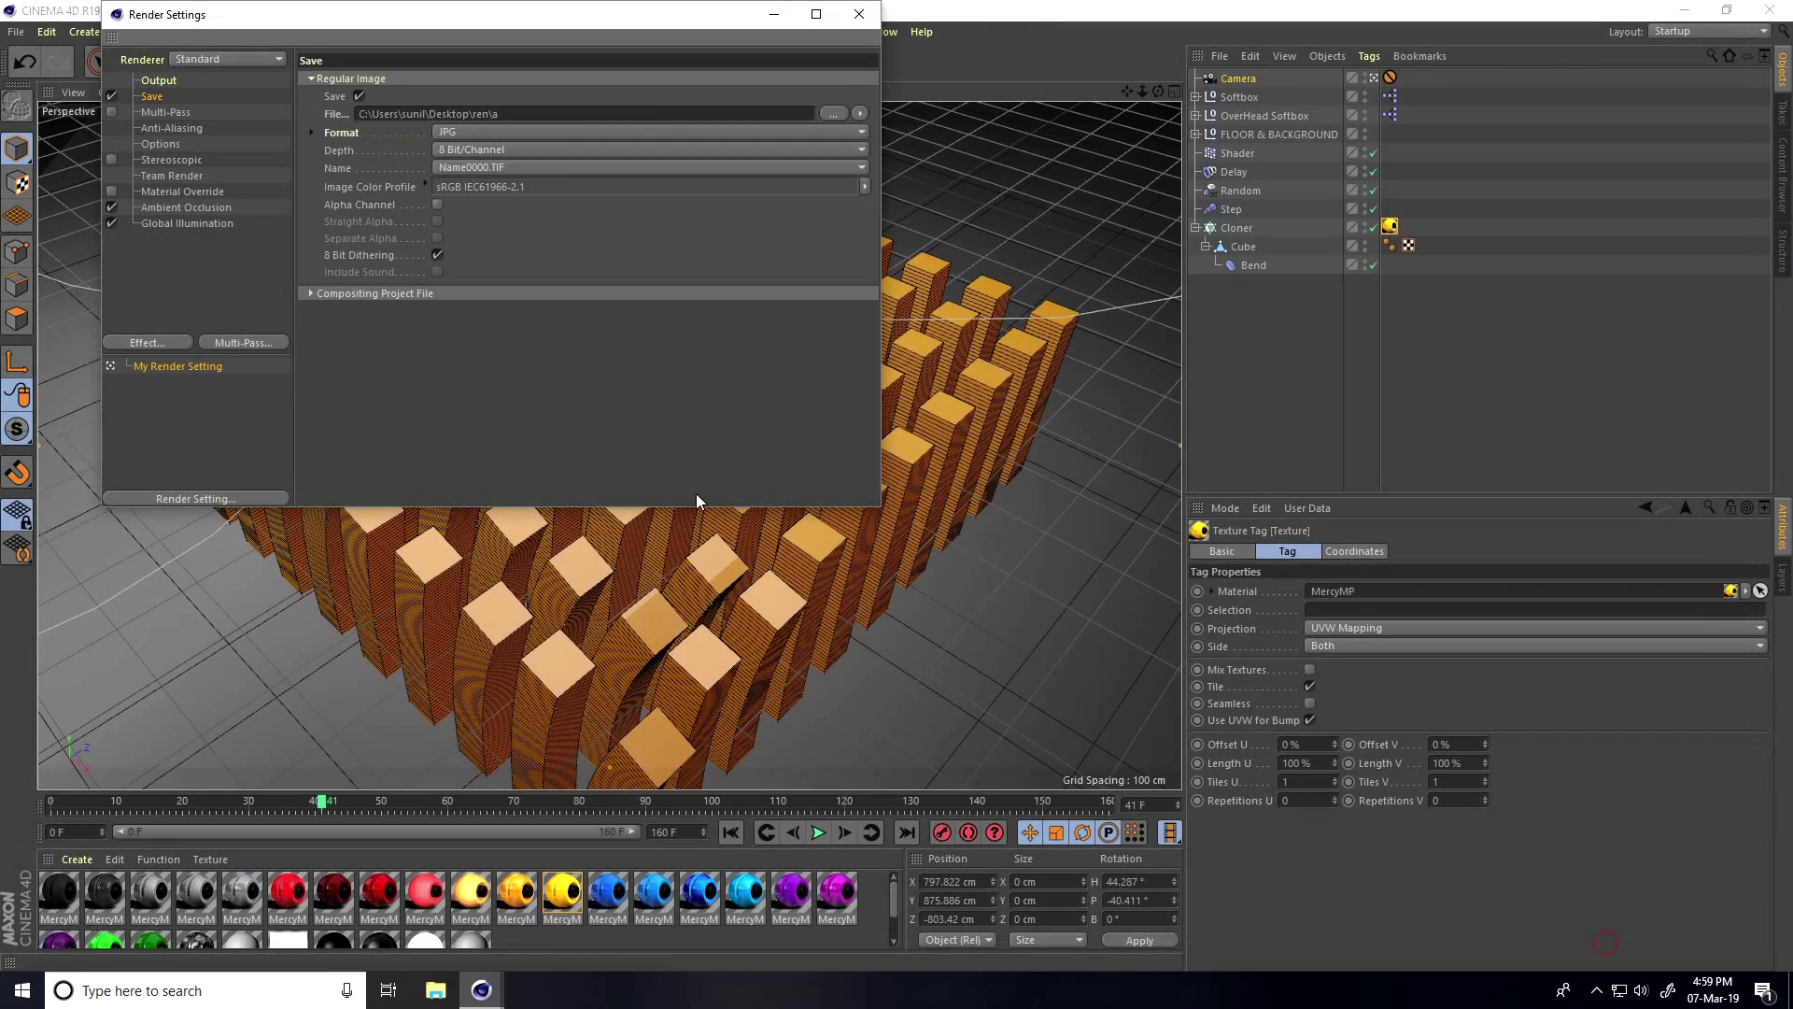
Start rendering the animation with Shift+R, dismissing the missing-texture warning
{"action": "left_click", "coordinate": [859, 22]}
{"action": "key", "text": "shift+r"}
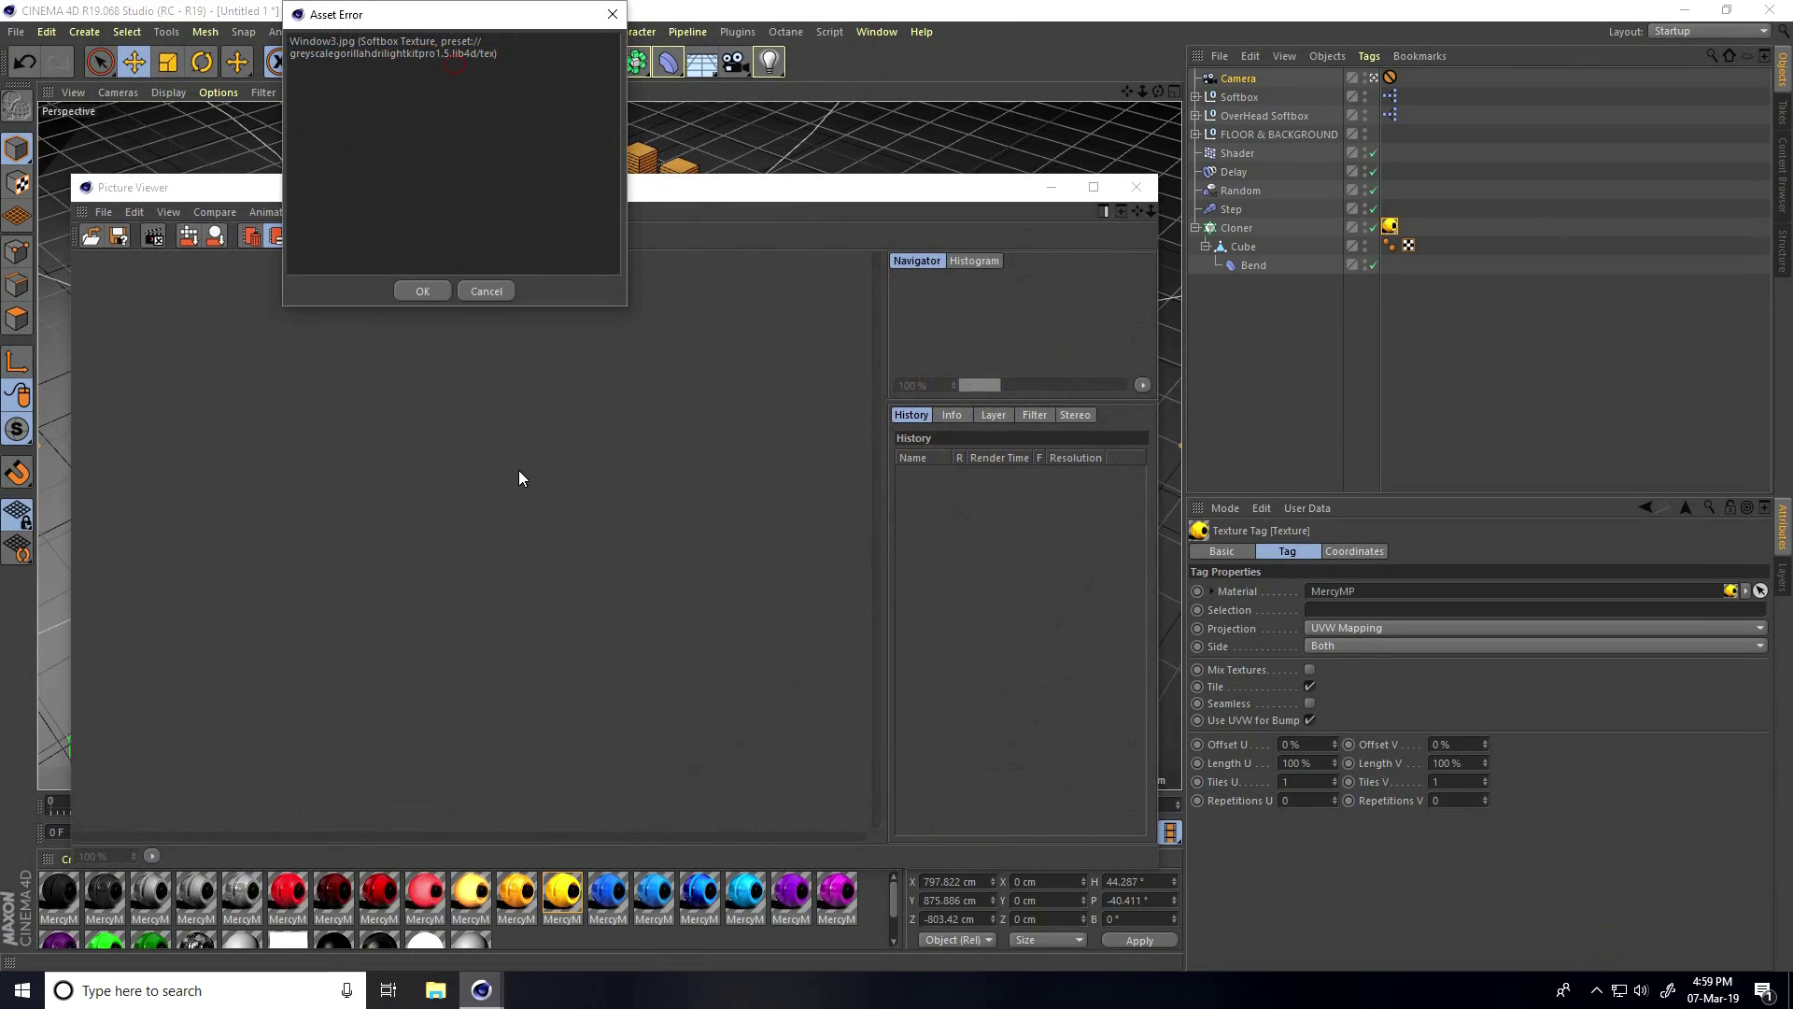
{"action": "left_click", "coordinate": [410, 285]}
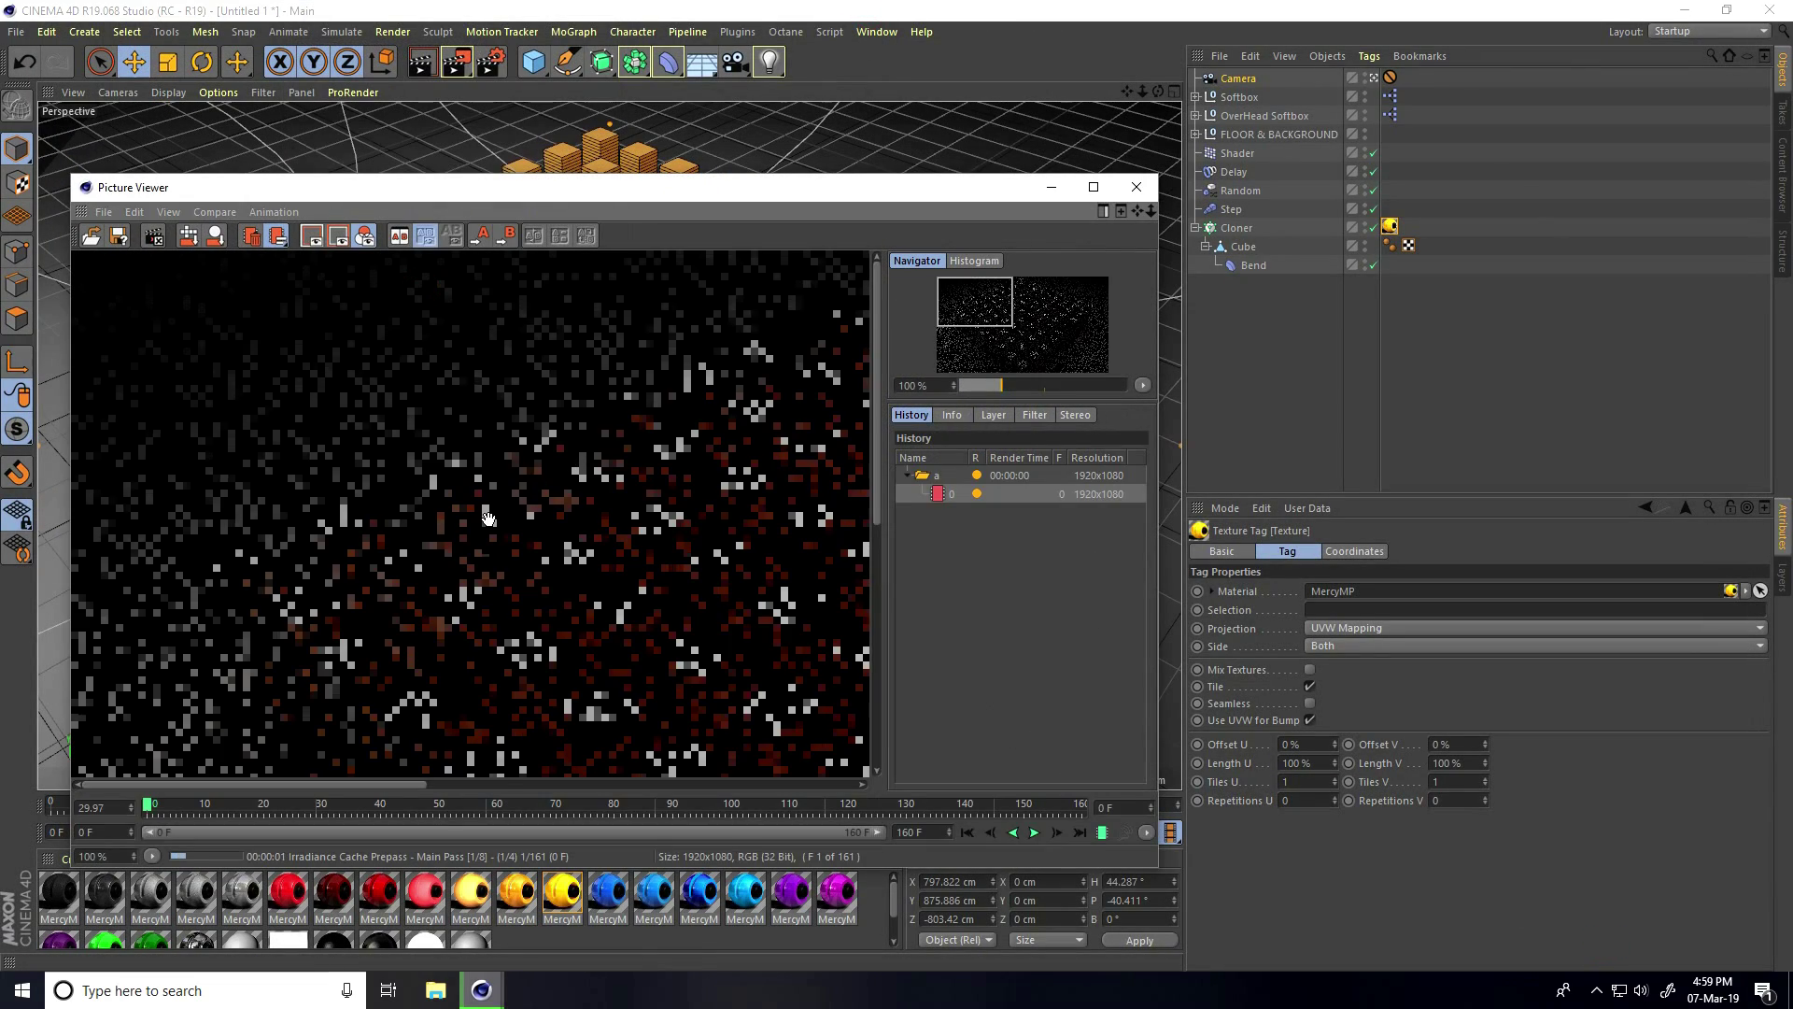
Stop the still-calculating external render and confirm with Yes
{"action": "scroll", "coordinate": [487, 517], "scroll_direction": "down", "scroll_amount": 2}
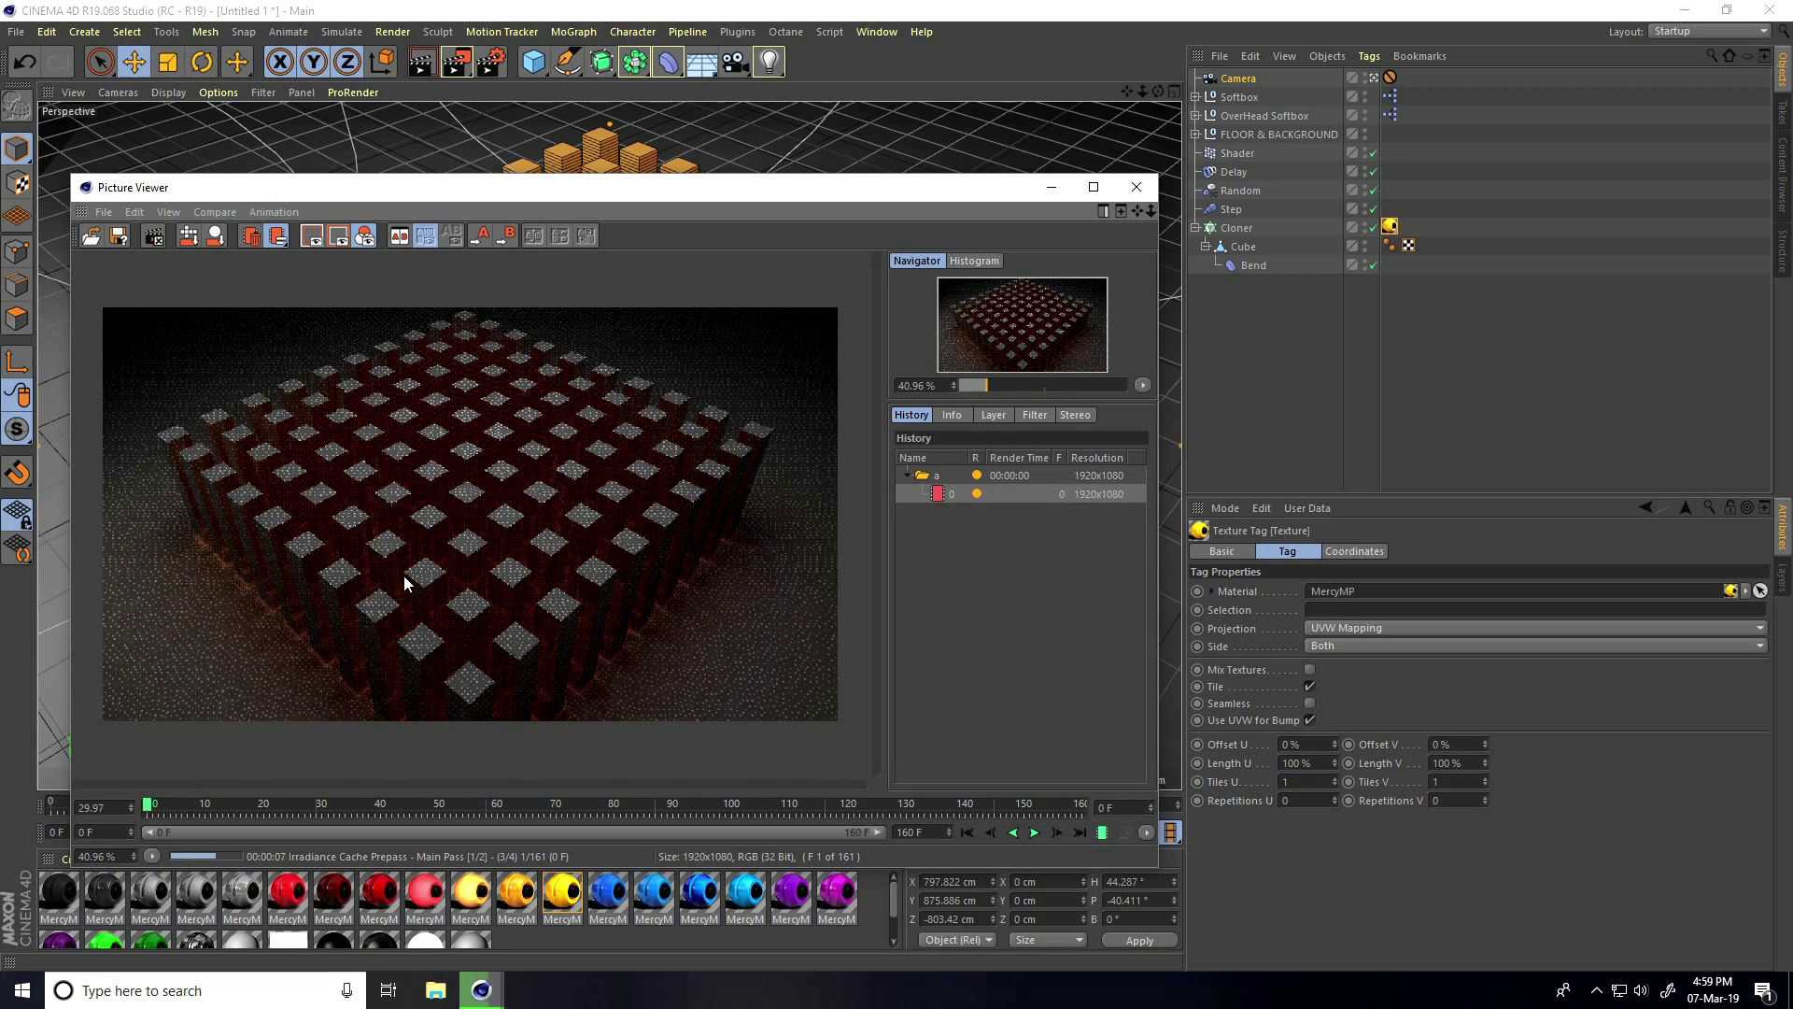
{"action": "scroll", "coordinate": [403, 575], "scroll_direction": "up", "scroll_amount": 4}
{"action": "key", "text": "shift+r"}
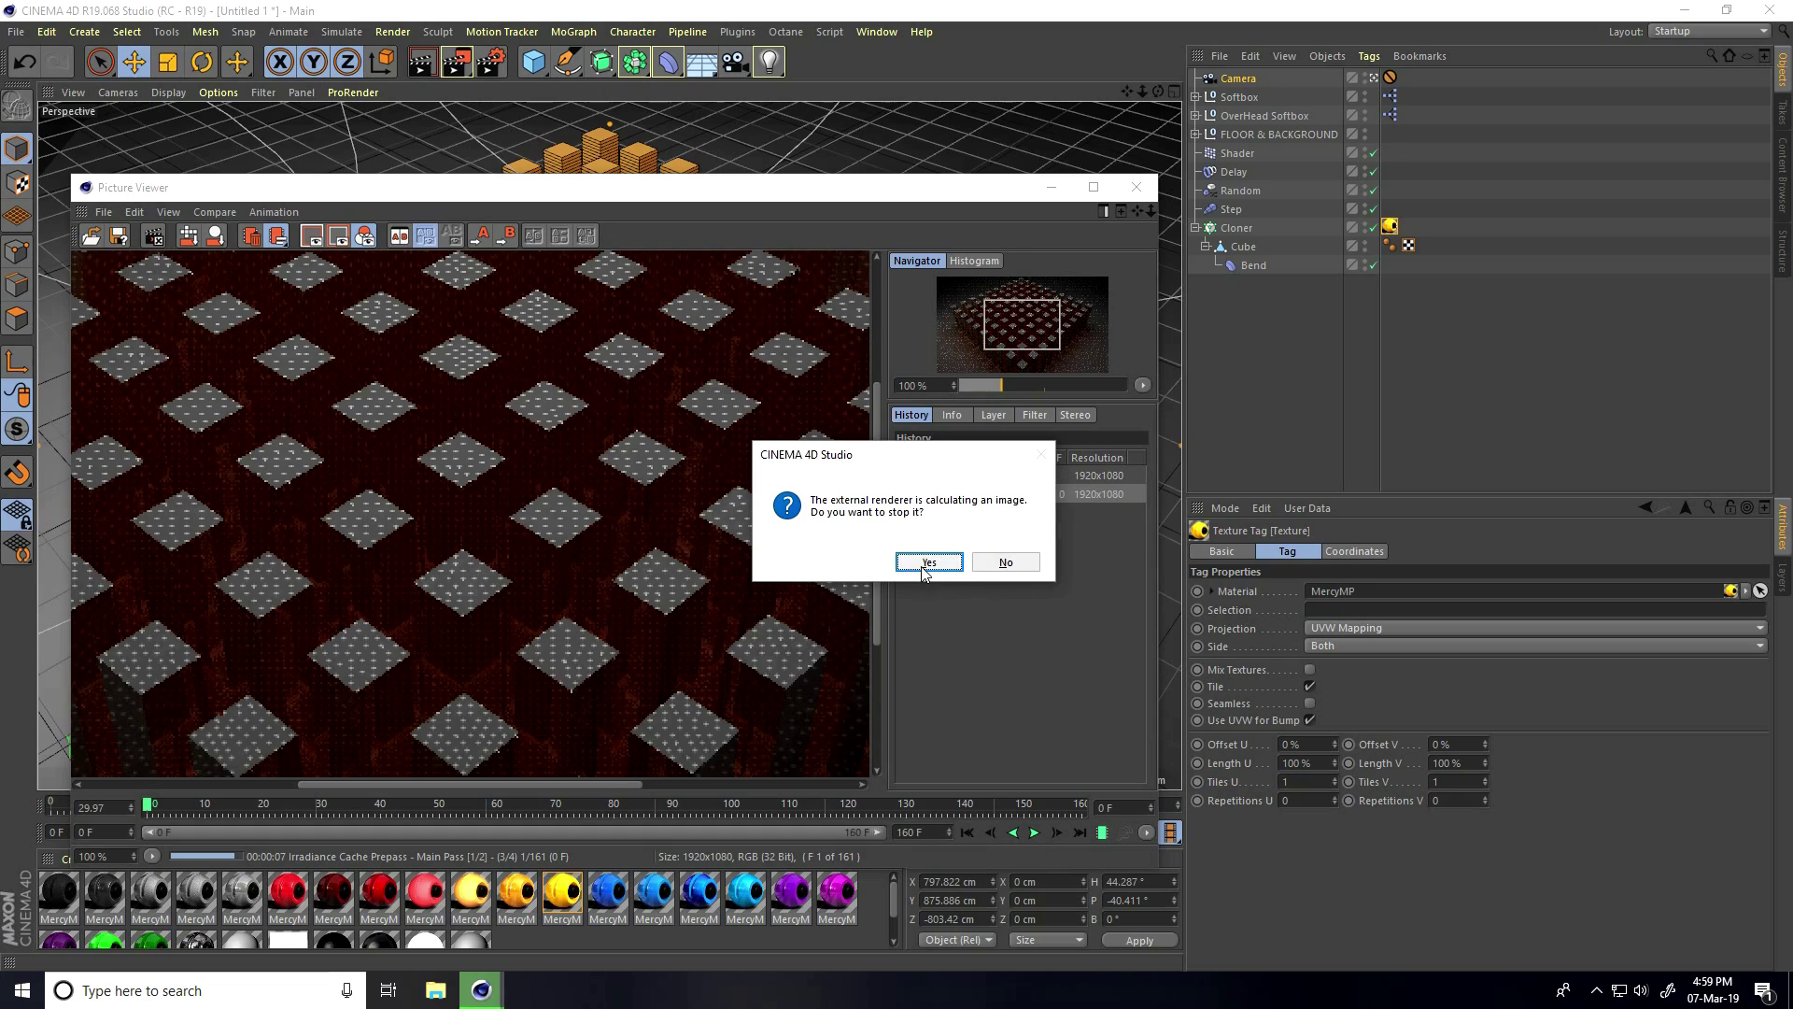
{"action": "left_click", "coordinate": [927, 563]}
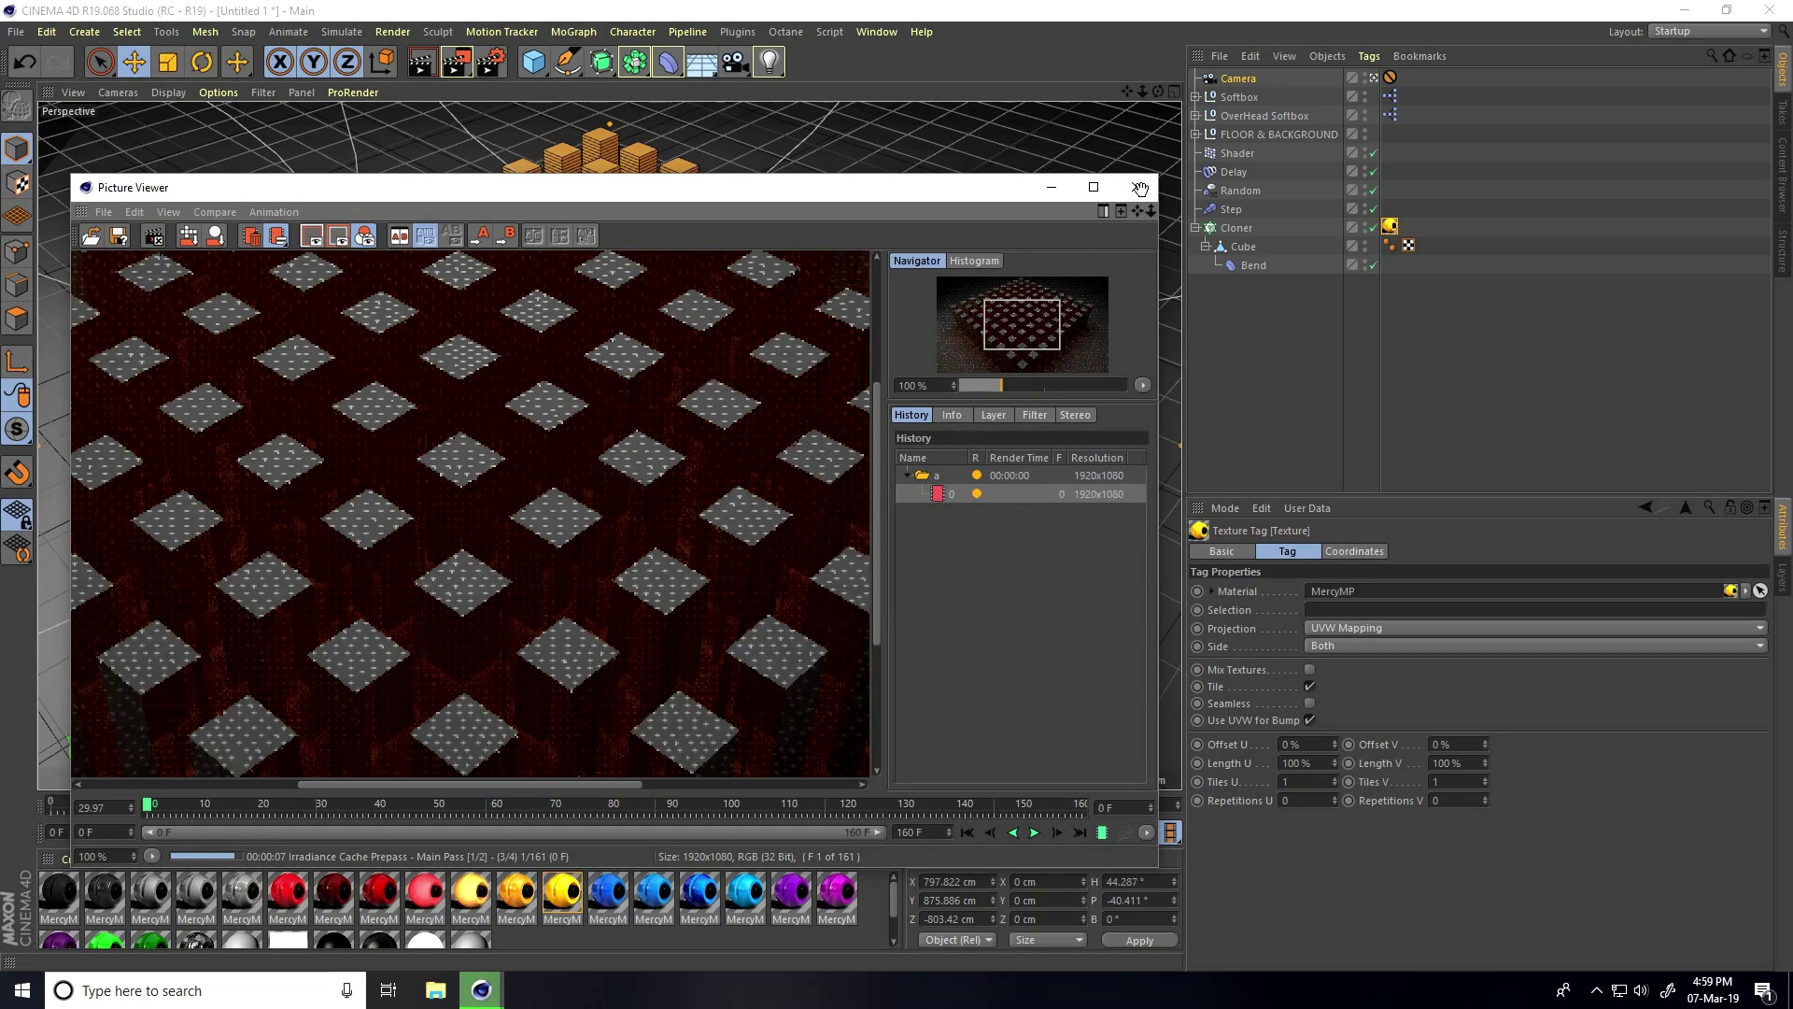
Open Desktop > new c4d in File Explorer and review the Blue render frames
{"action": "left_click", "coordinate": [437, 992]}
{"action": "left_click", "coordinate": [74, 211]}
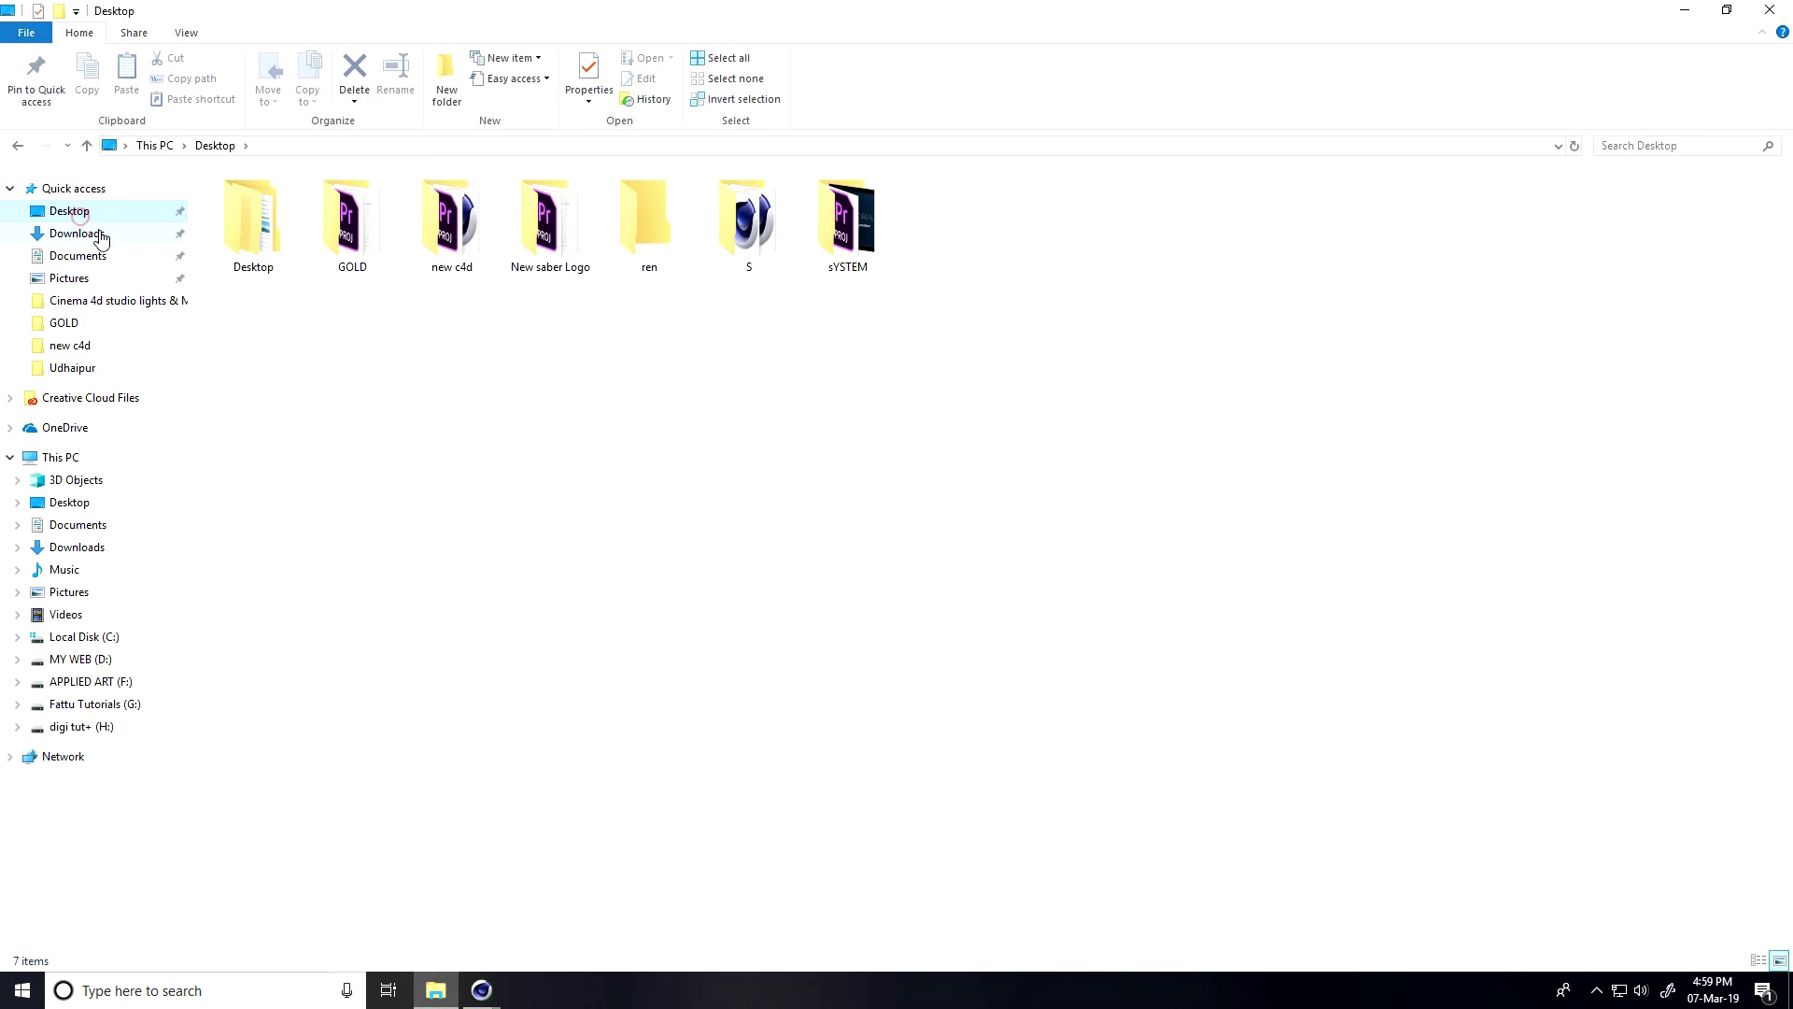
{"action": "double_click", "coordinate": [427, 239]}
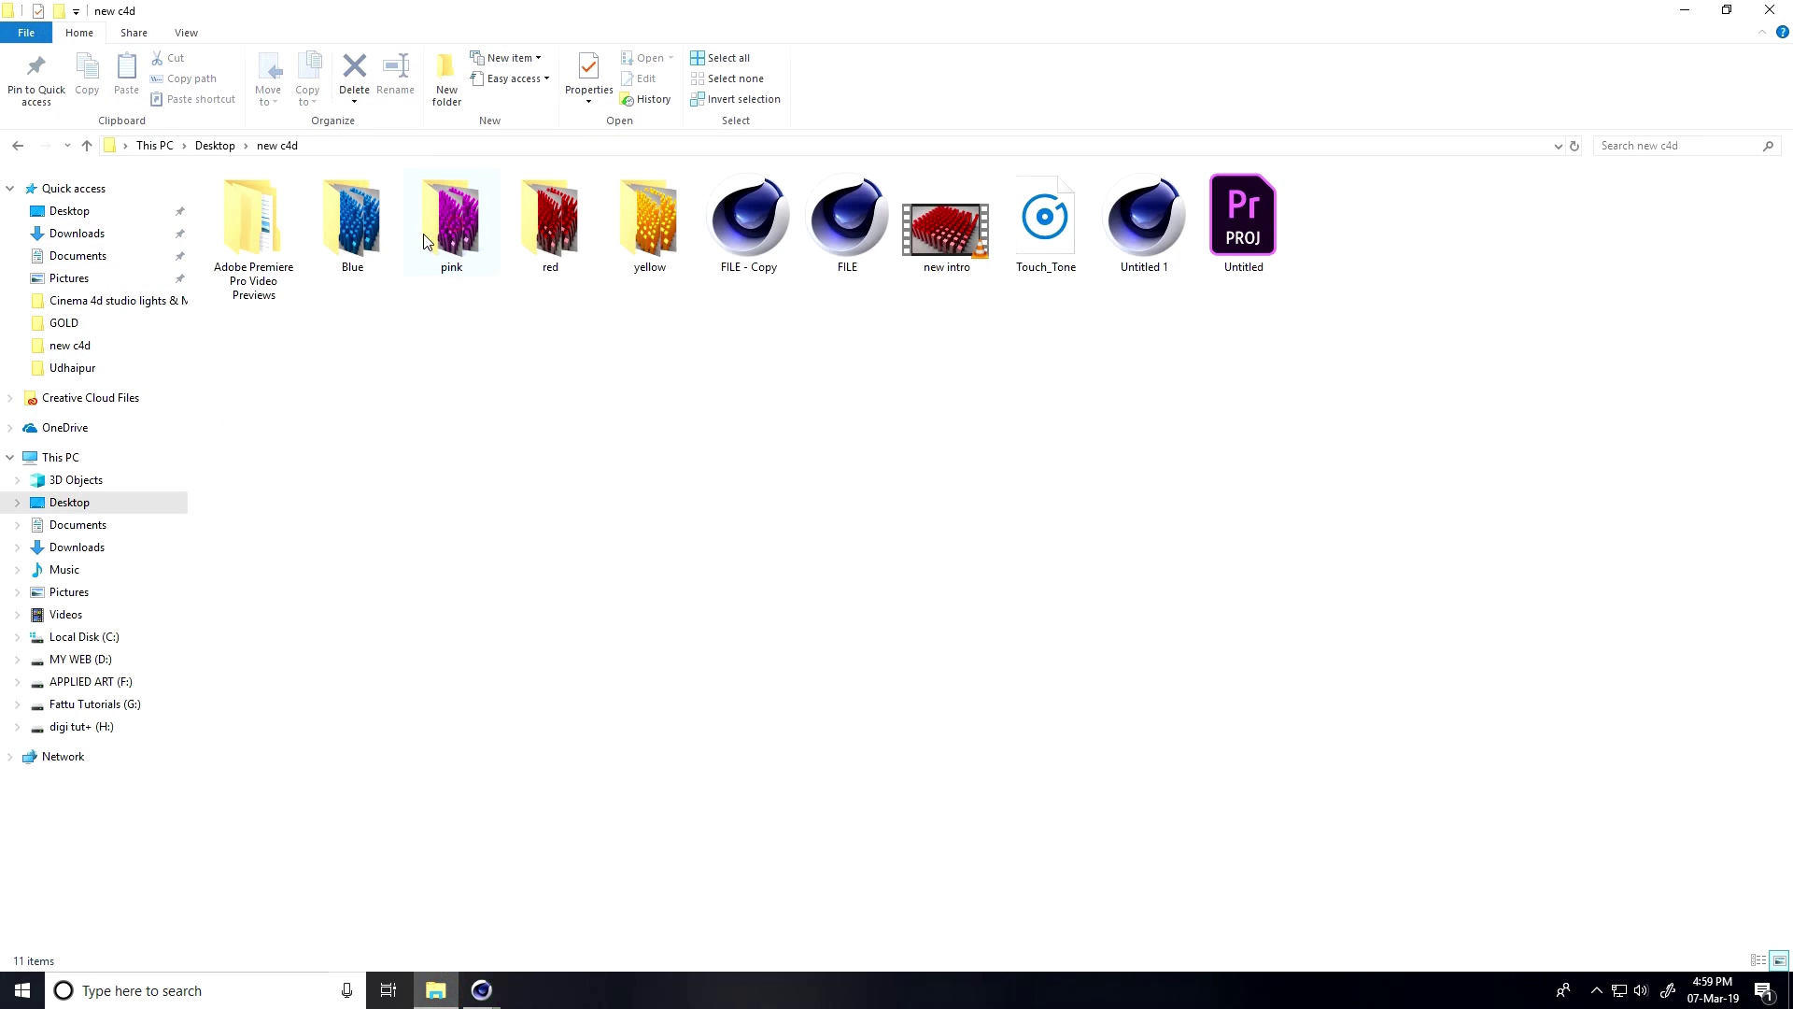
{"action": "double_click", "coordinate": [355, 224]}
{"action": "scroll", "coordinate": [764, 509], "scroll_direction": "down", "scroll_amount": 2}
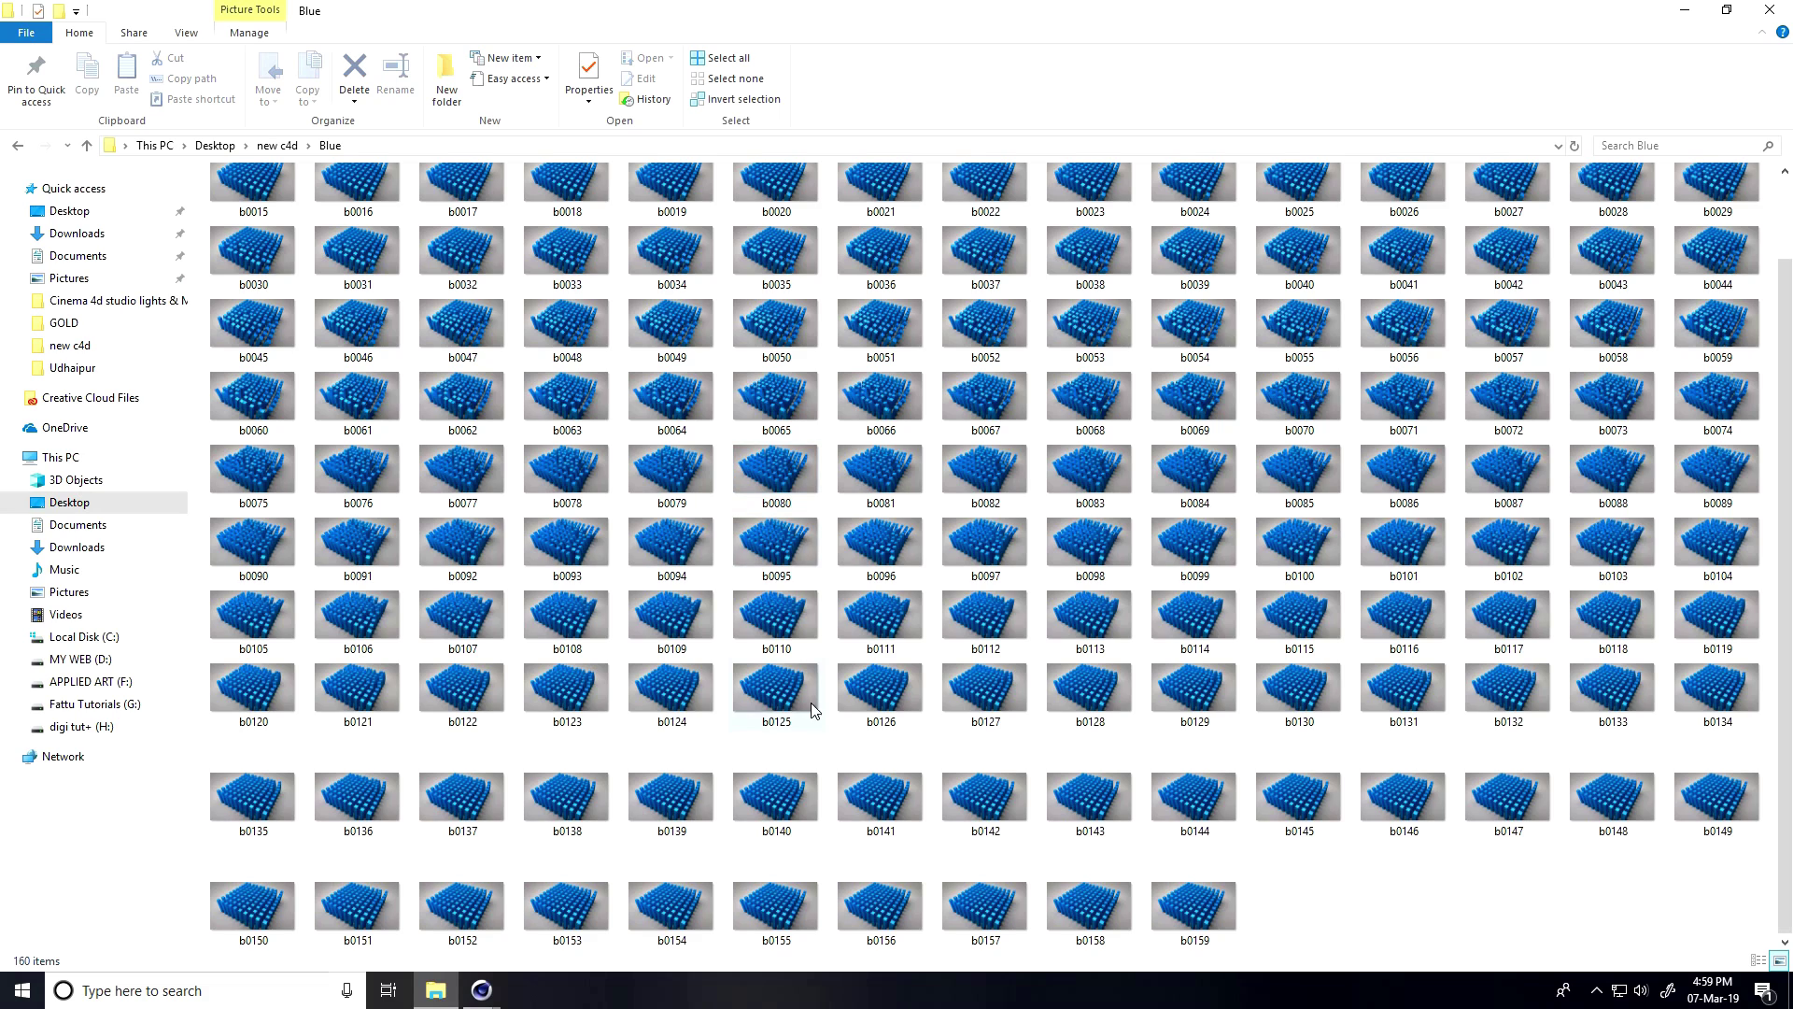
{"action": "scroll", "coordinate": [804, 755], "scroll_direction": "up", "scroll_amount": 2}
{"action": "left_click", "coordinate": [18, 145]}
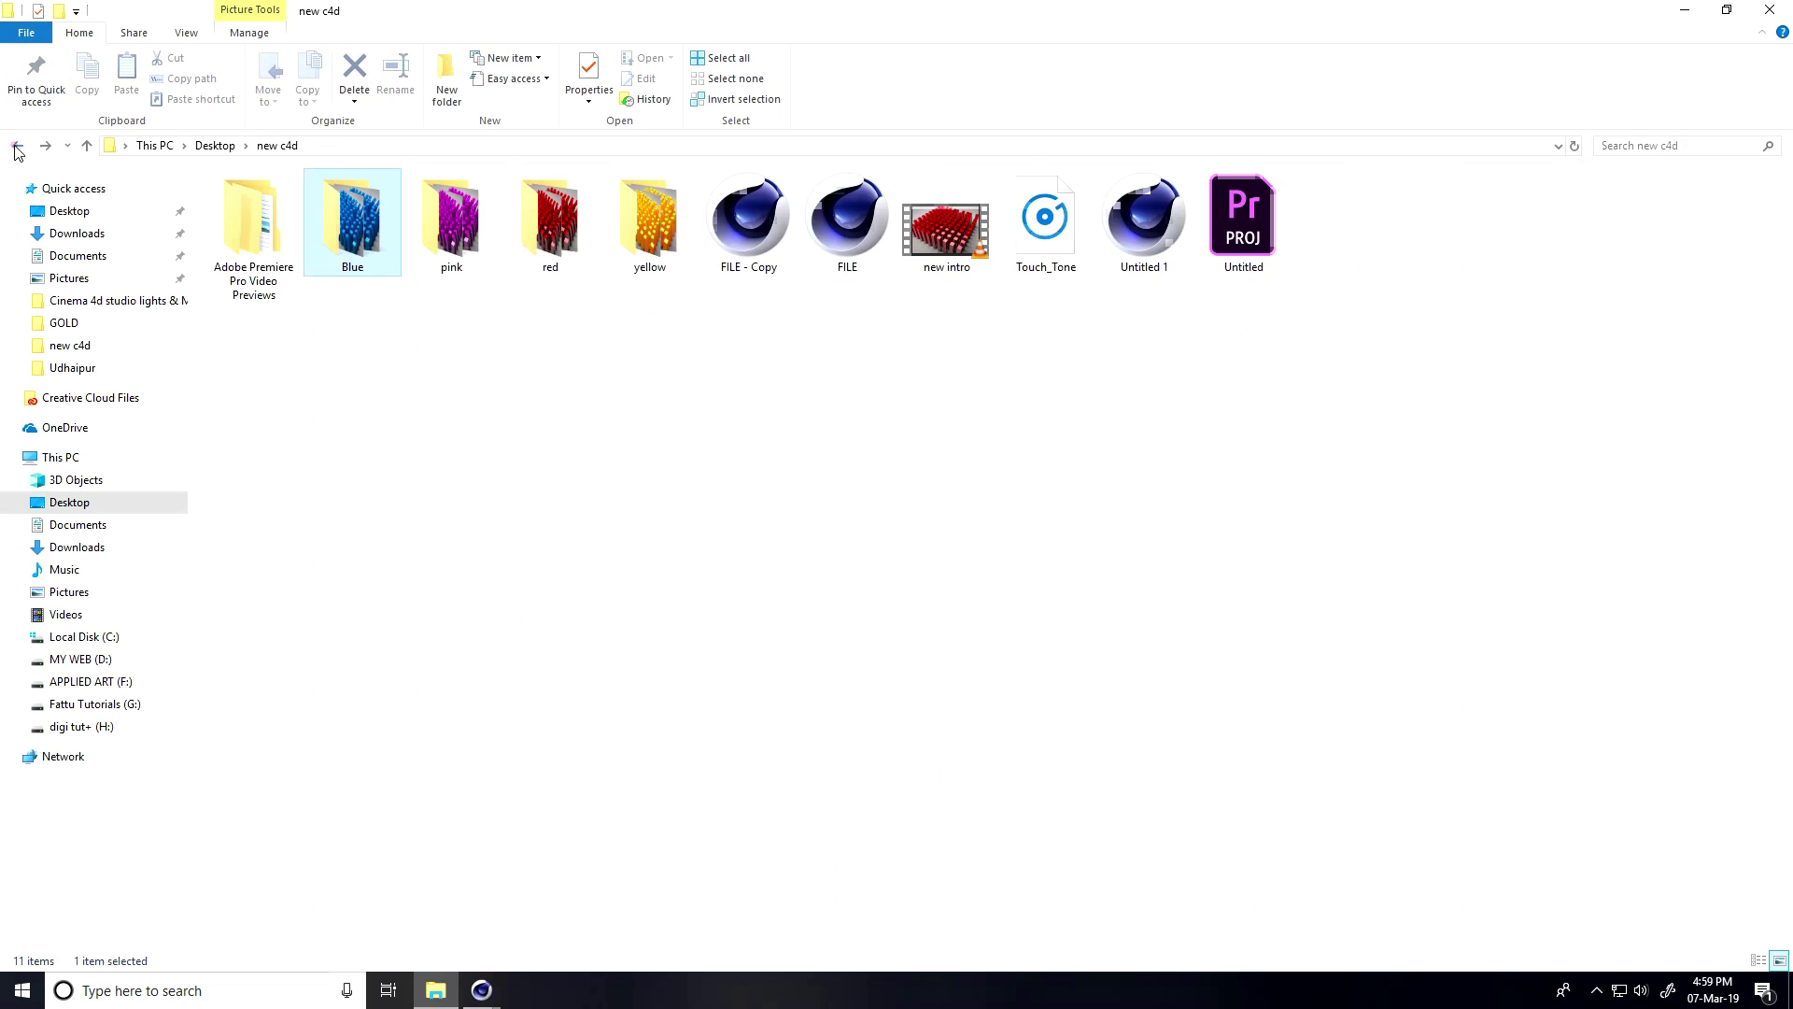
Review the pink and yellow frame folders, returning to new c4d after each
{"action": "double_click", "coordinate": [455, 227]}
{"action": "scroll", "coordinate": [670, 505], "scroll_direction": "down", "scroll_amount": 3}
{"action": "scroll", "coordinate": [670, 506], "scroll_direction": "up", "scroll_amount": 3}
{"action": "left_click", "coordinate": [17, 146]}
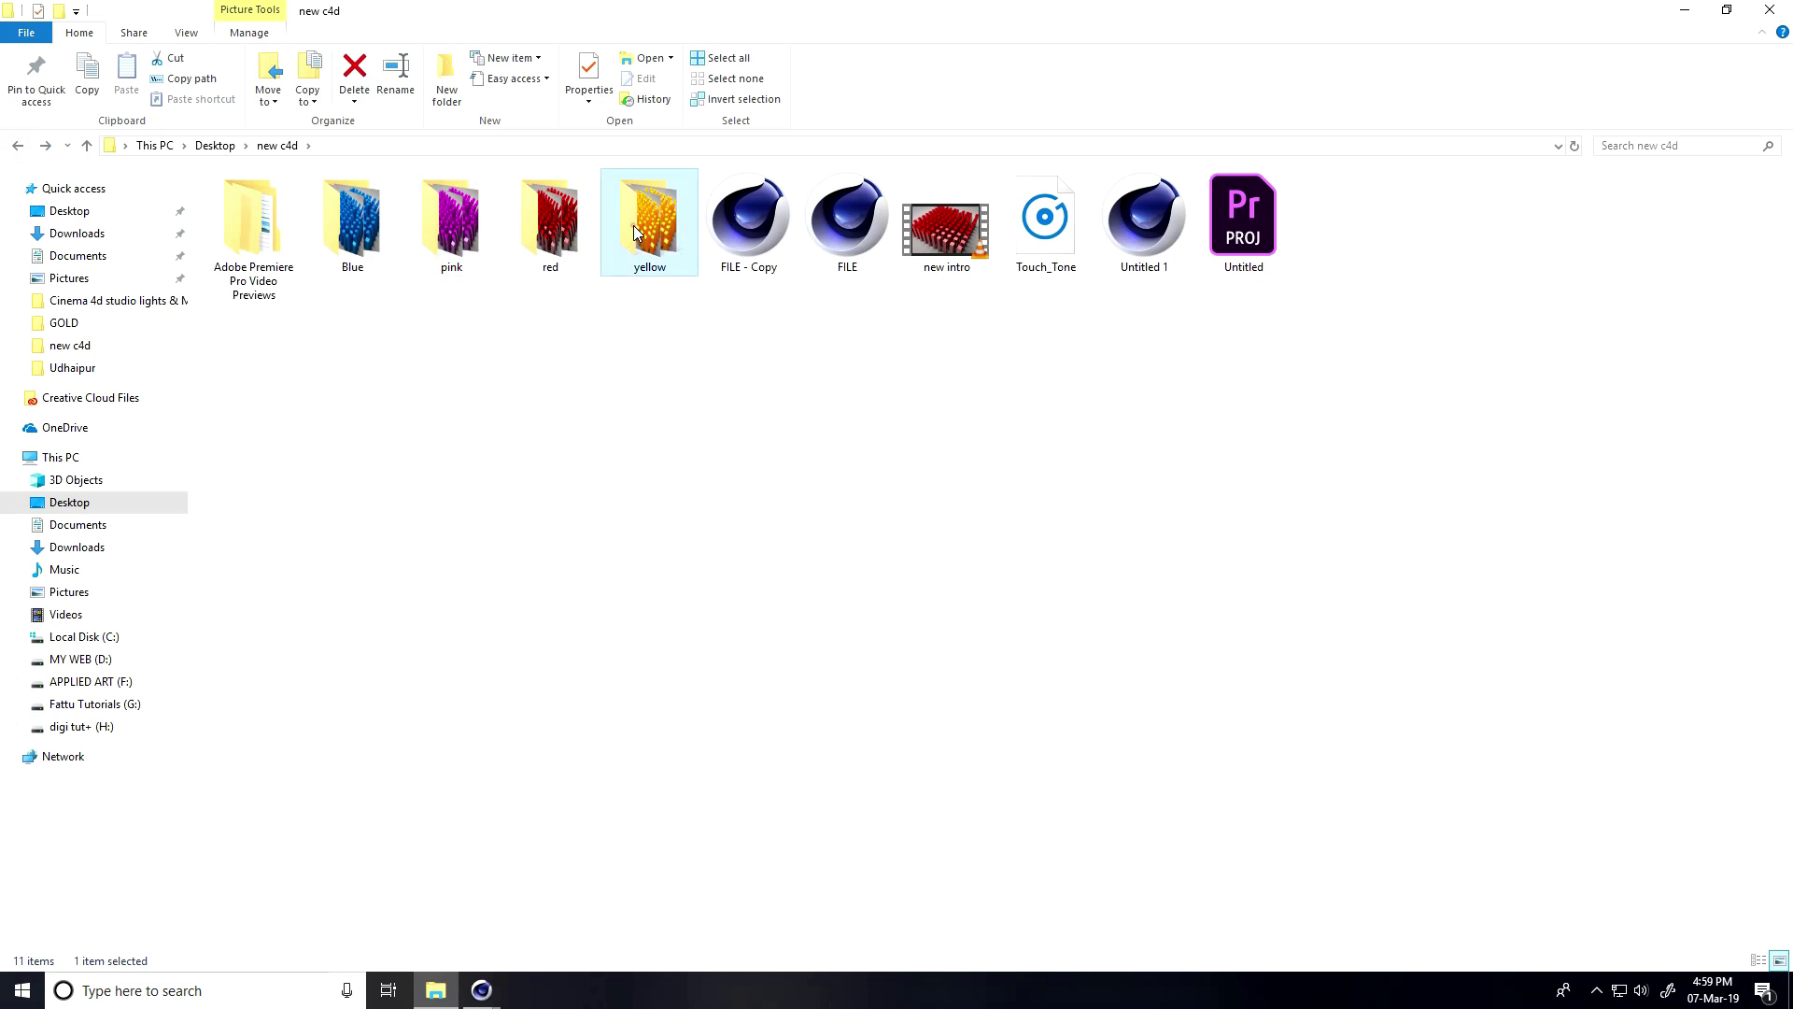
{"action": "double_click", "coordinate": [635, 226]}
{"action": "scroll", "coordinate": [1035, 616], "scroll_direction": "down", "scroll_amount": 3}
{"action": "scroll", "coordinate": [1034, 629], "scroll_direction": "up", "scroll_amount": 3}
{"action": "left_click", "coordinate": [21, 146]}
Launch Adobe Premiere Pro CC 2018 from the Start menu
{"action": "left_click", "coordinate": [22, 989]}
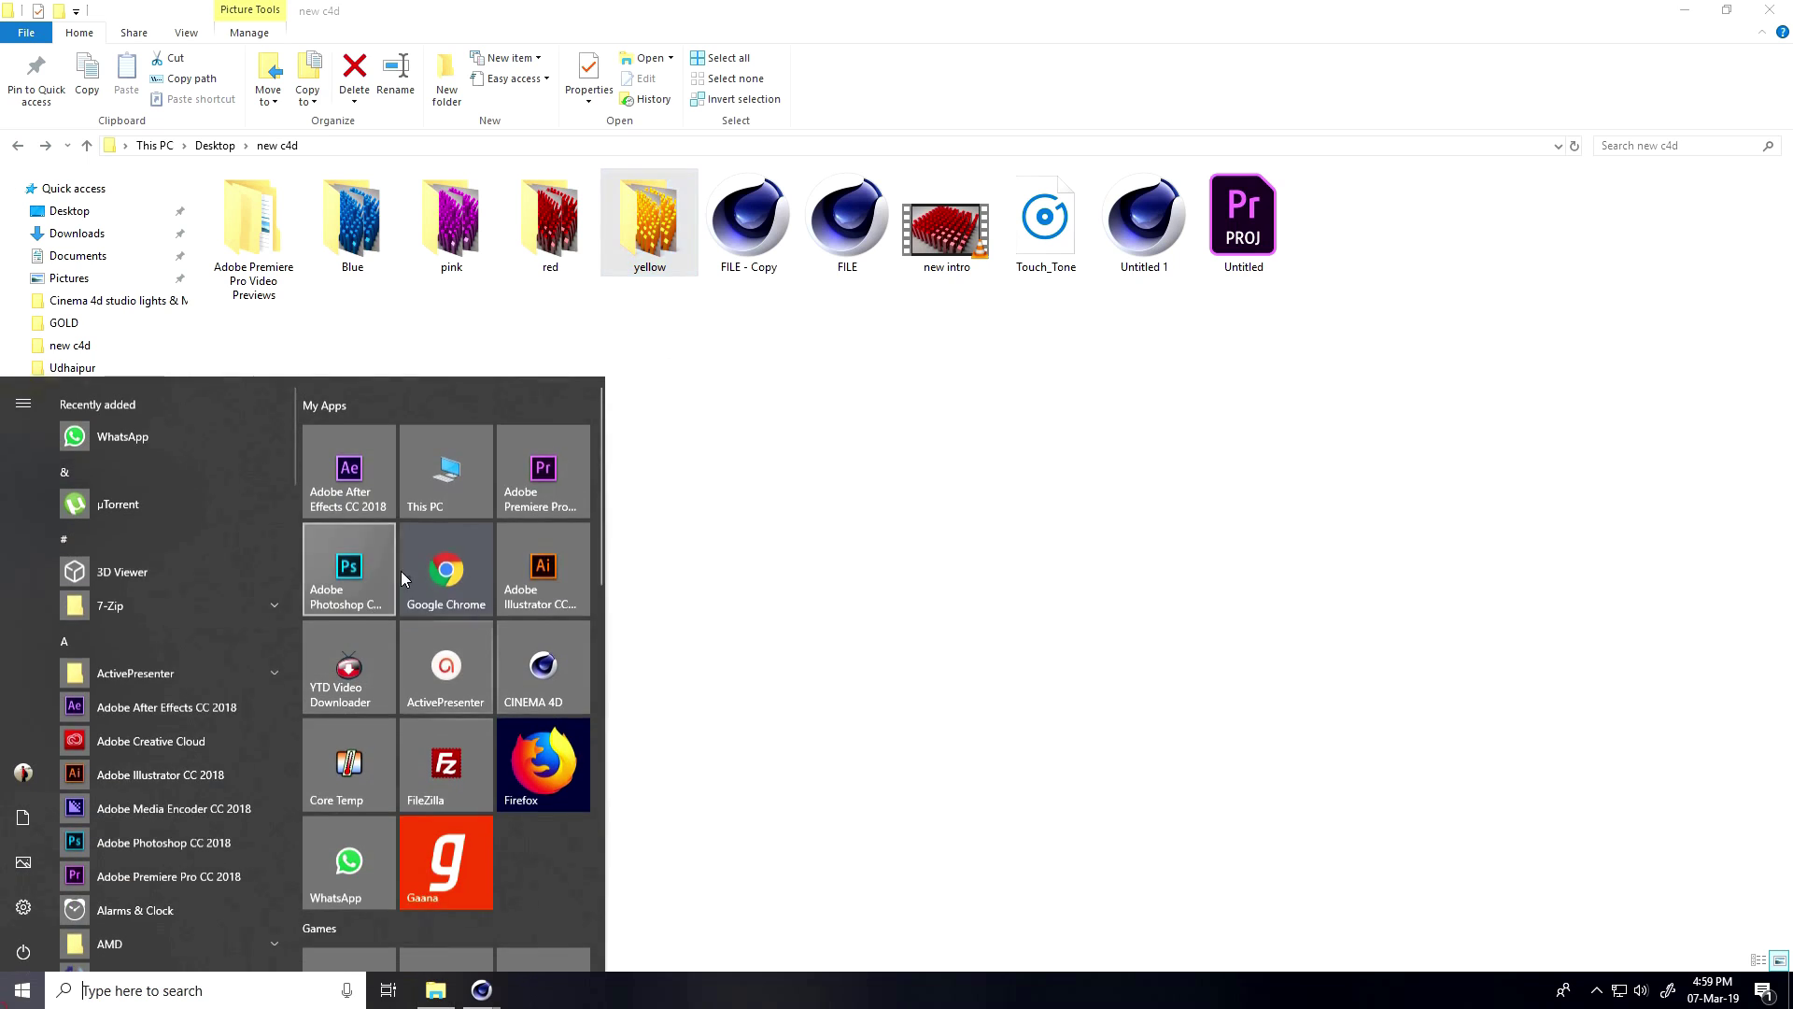
{"action": "left_click", "coordinate": [542, 476]}
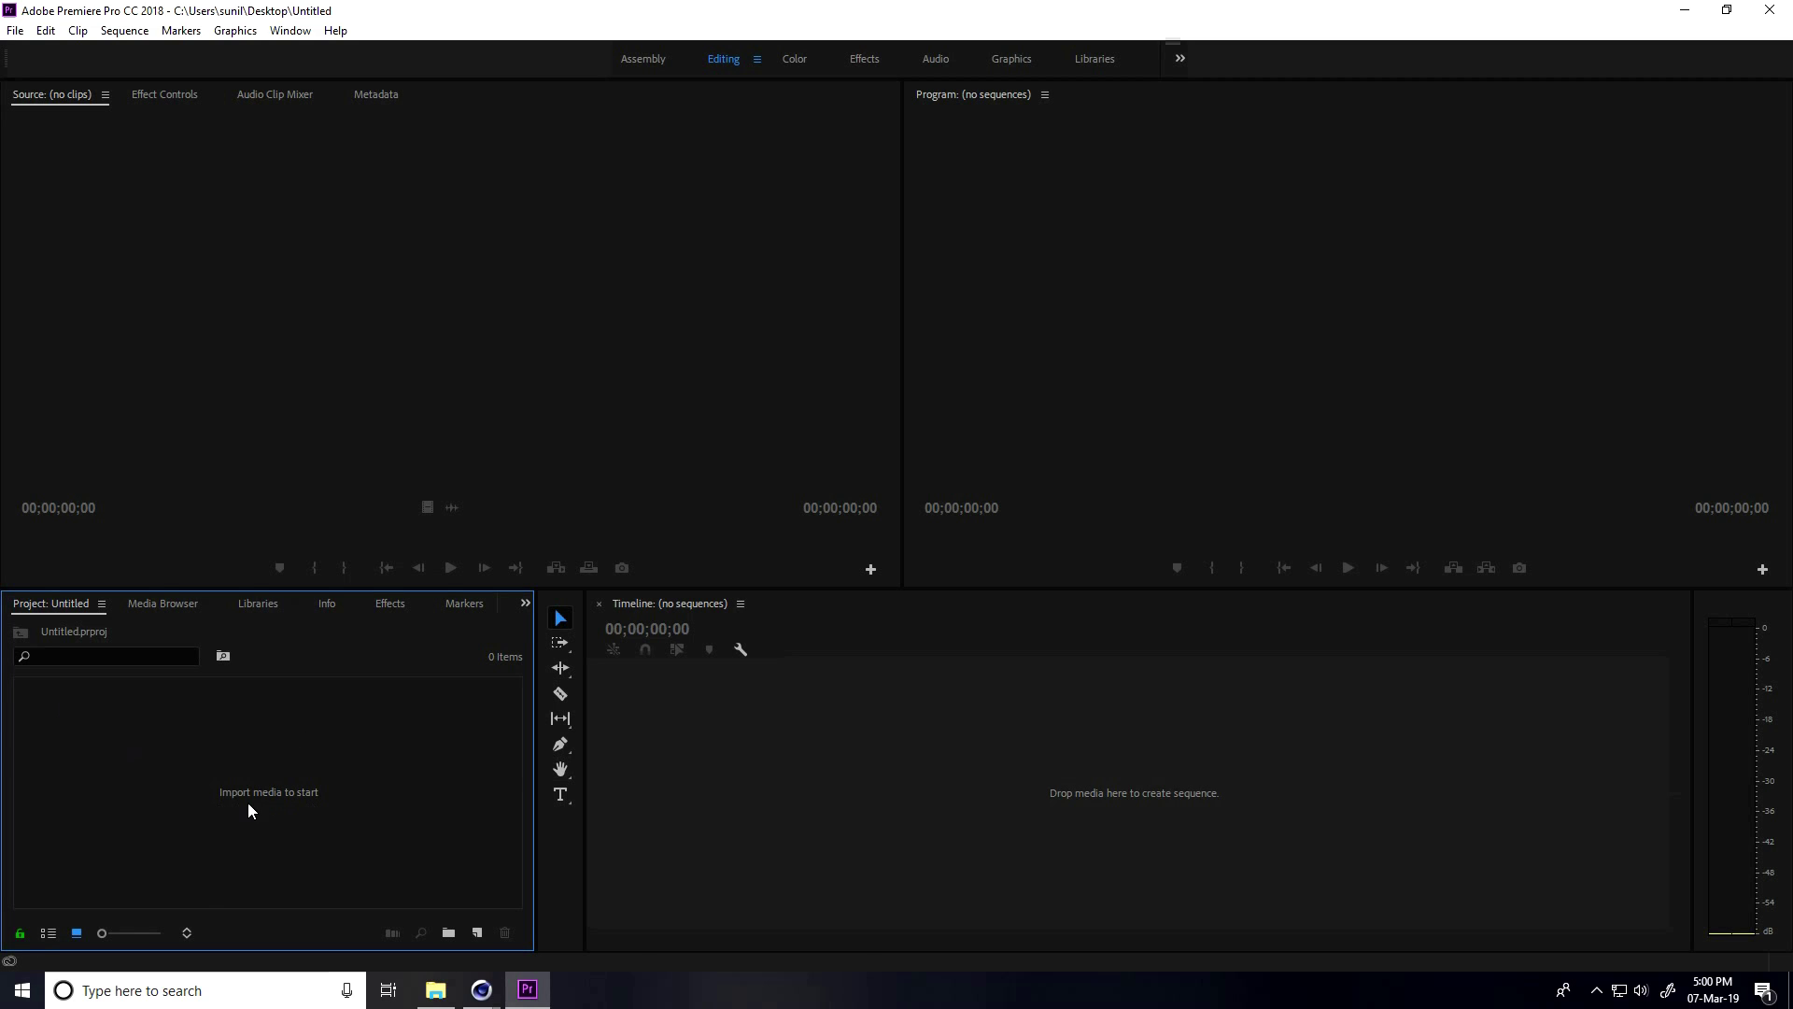
Import the pink (a0000) and blue (b0000) frames as image sequences
{"action": "right_click", "coordinate": [272, 838]}
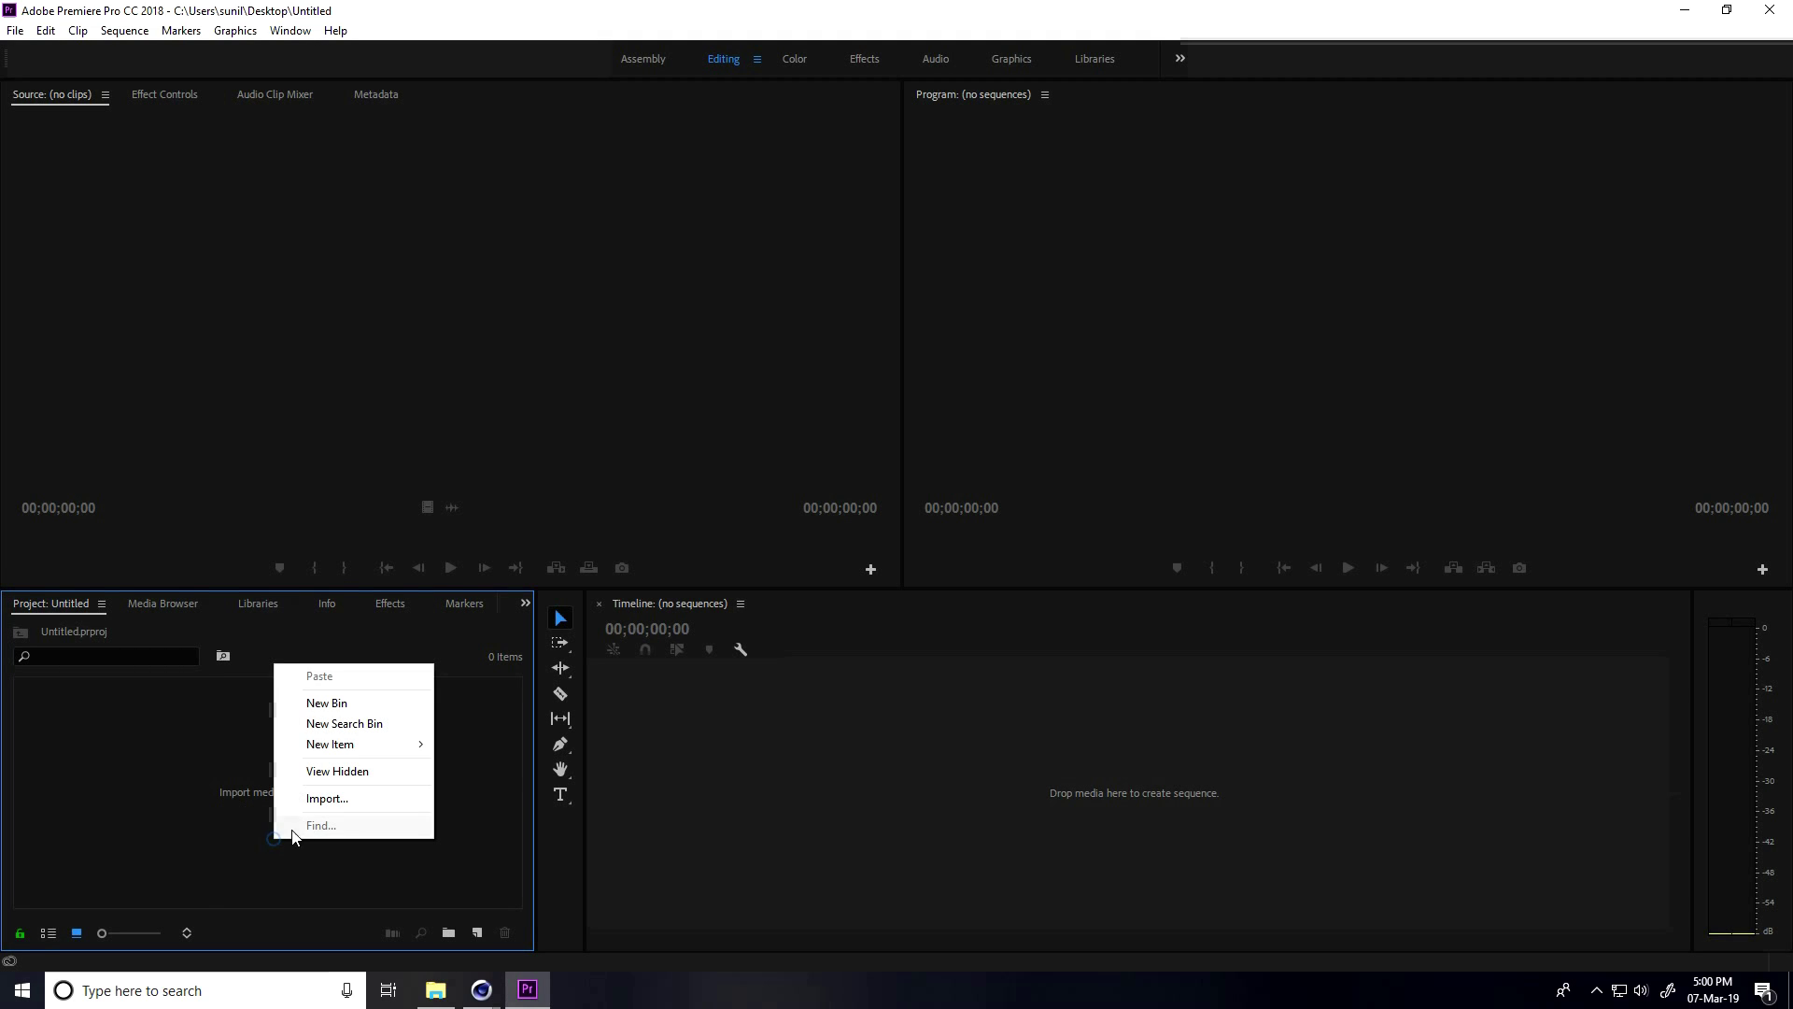
{"action": "left_click", "coordinate": [348, 802]}
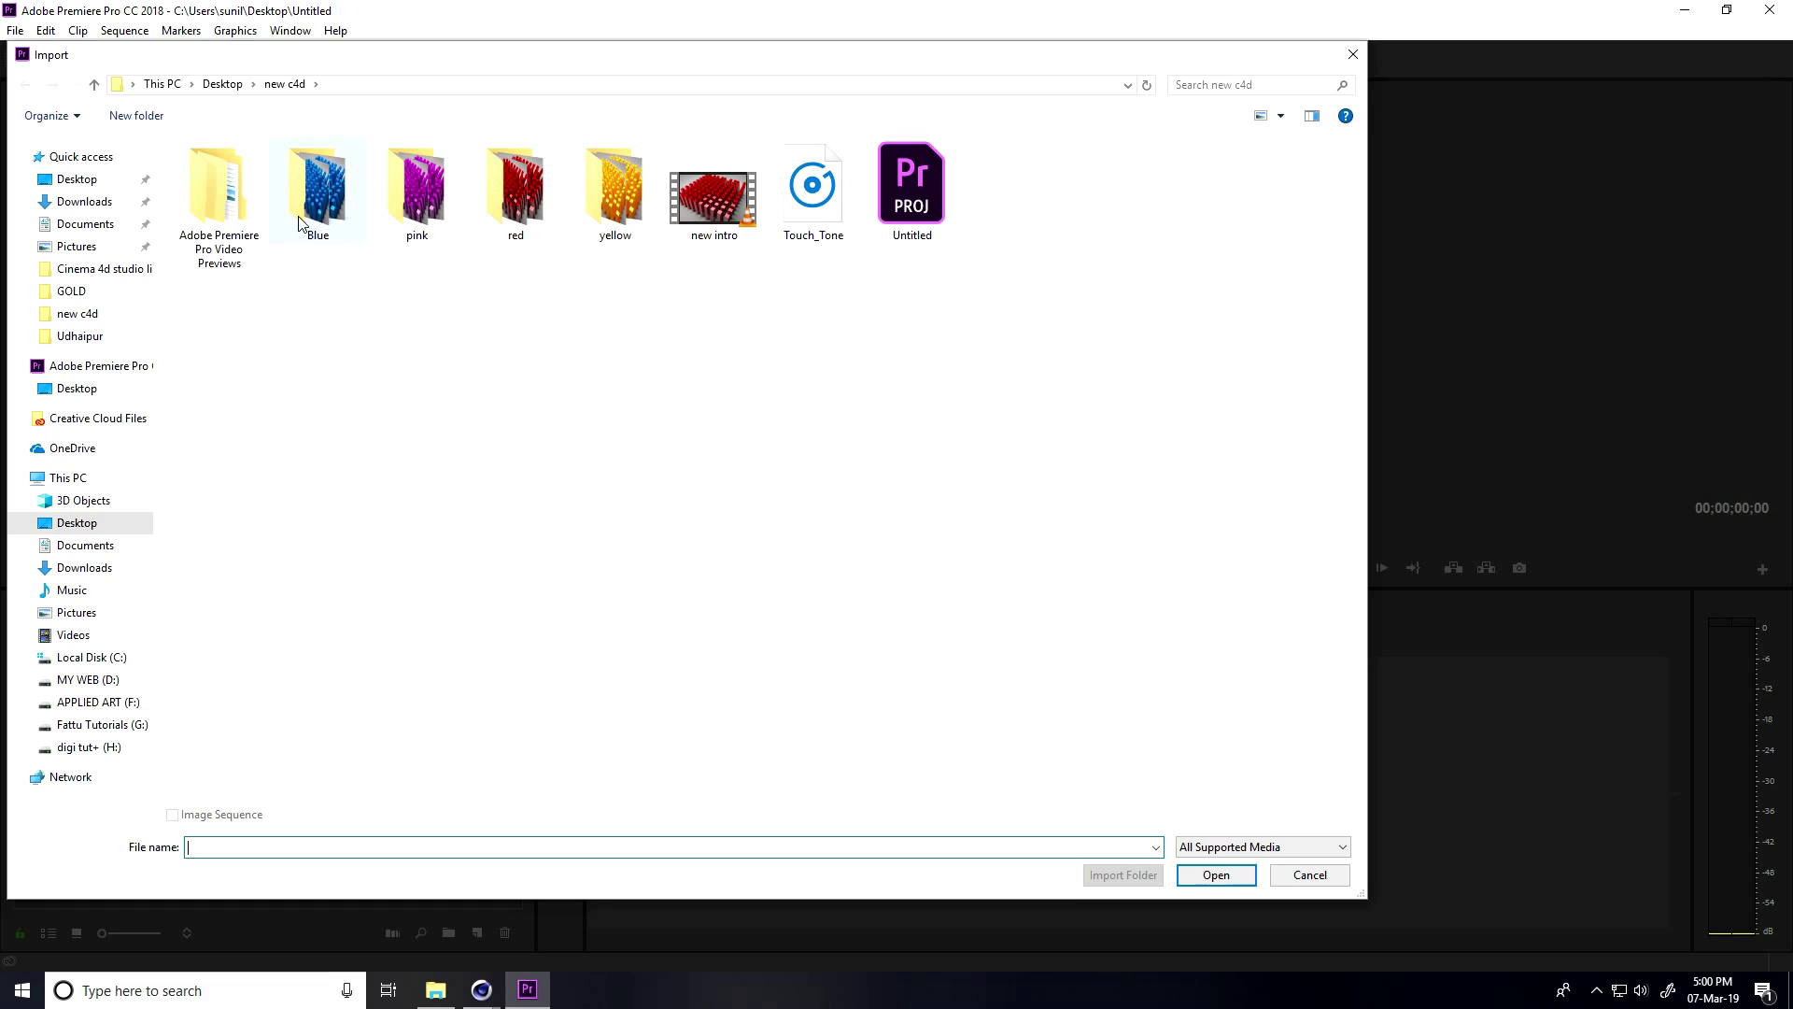
{"action": "double_click", "coordinate": [432, 214]}
{"action": "left_click", "coordinate": [241, 177]}
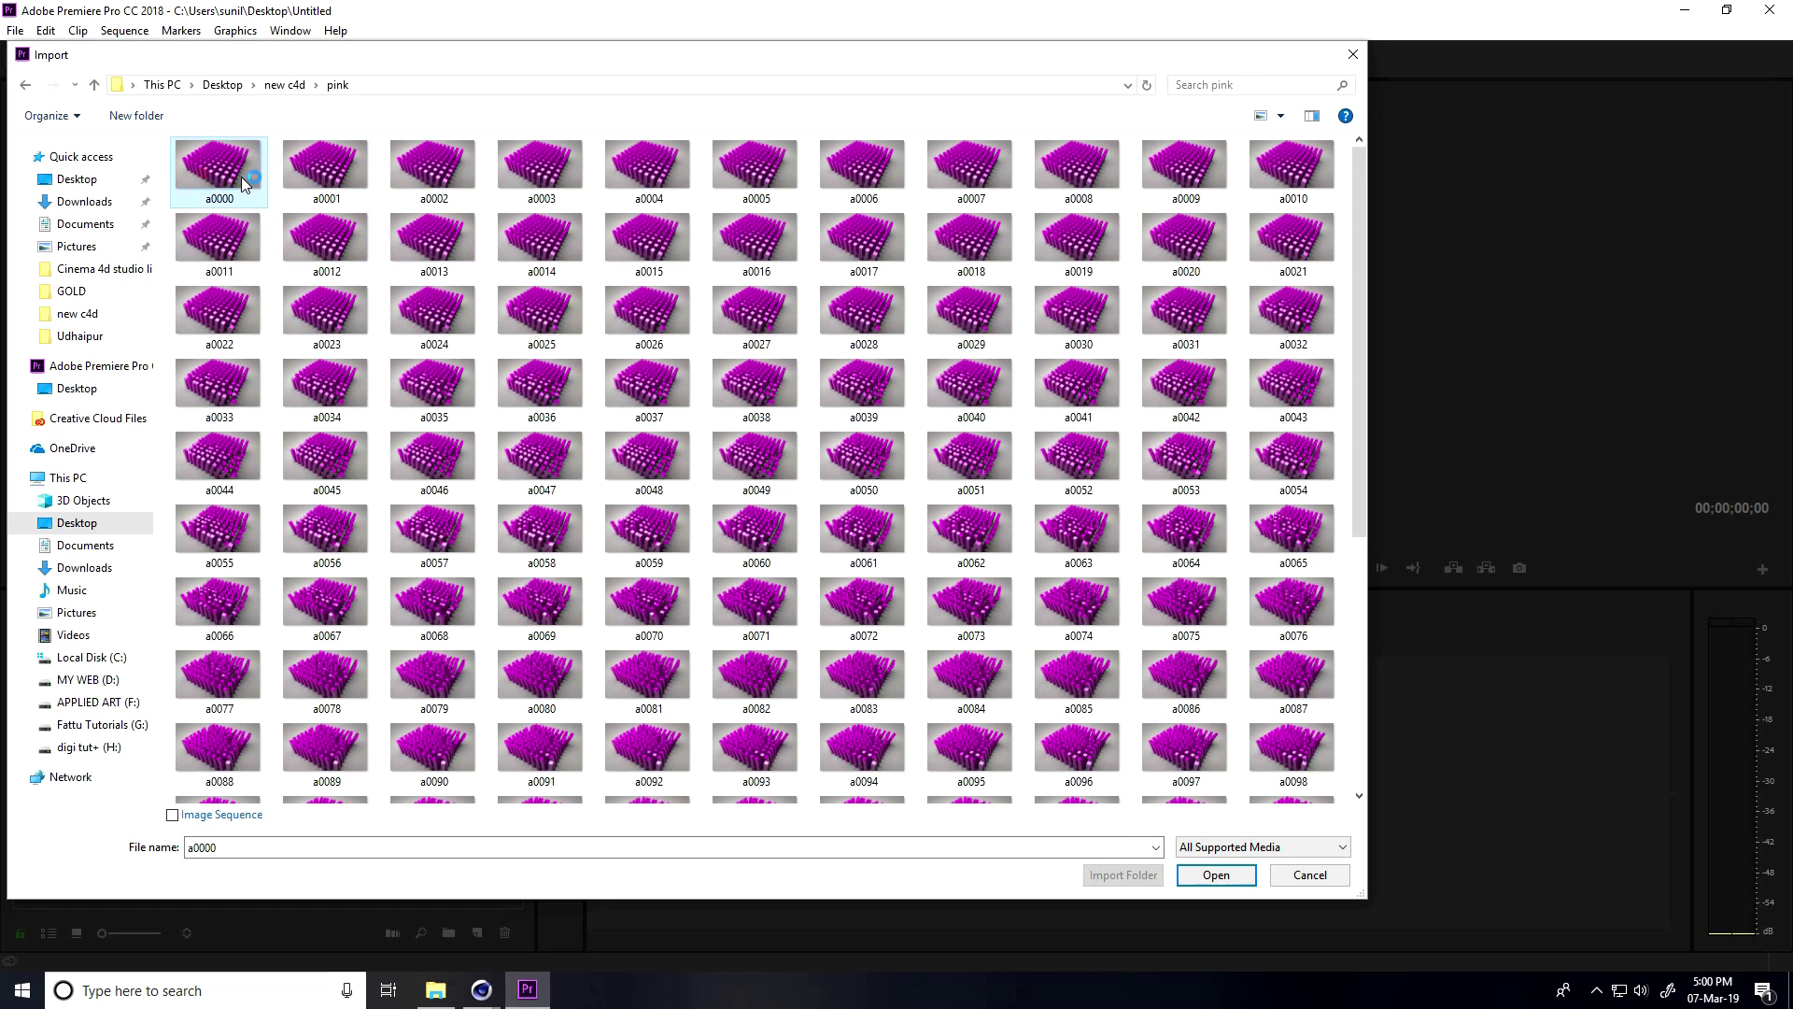
{"action": "left_click", "coordinate": [173, 815]}
{"action": "left_click", "coordinate": [1216, 874]}
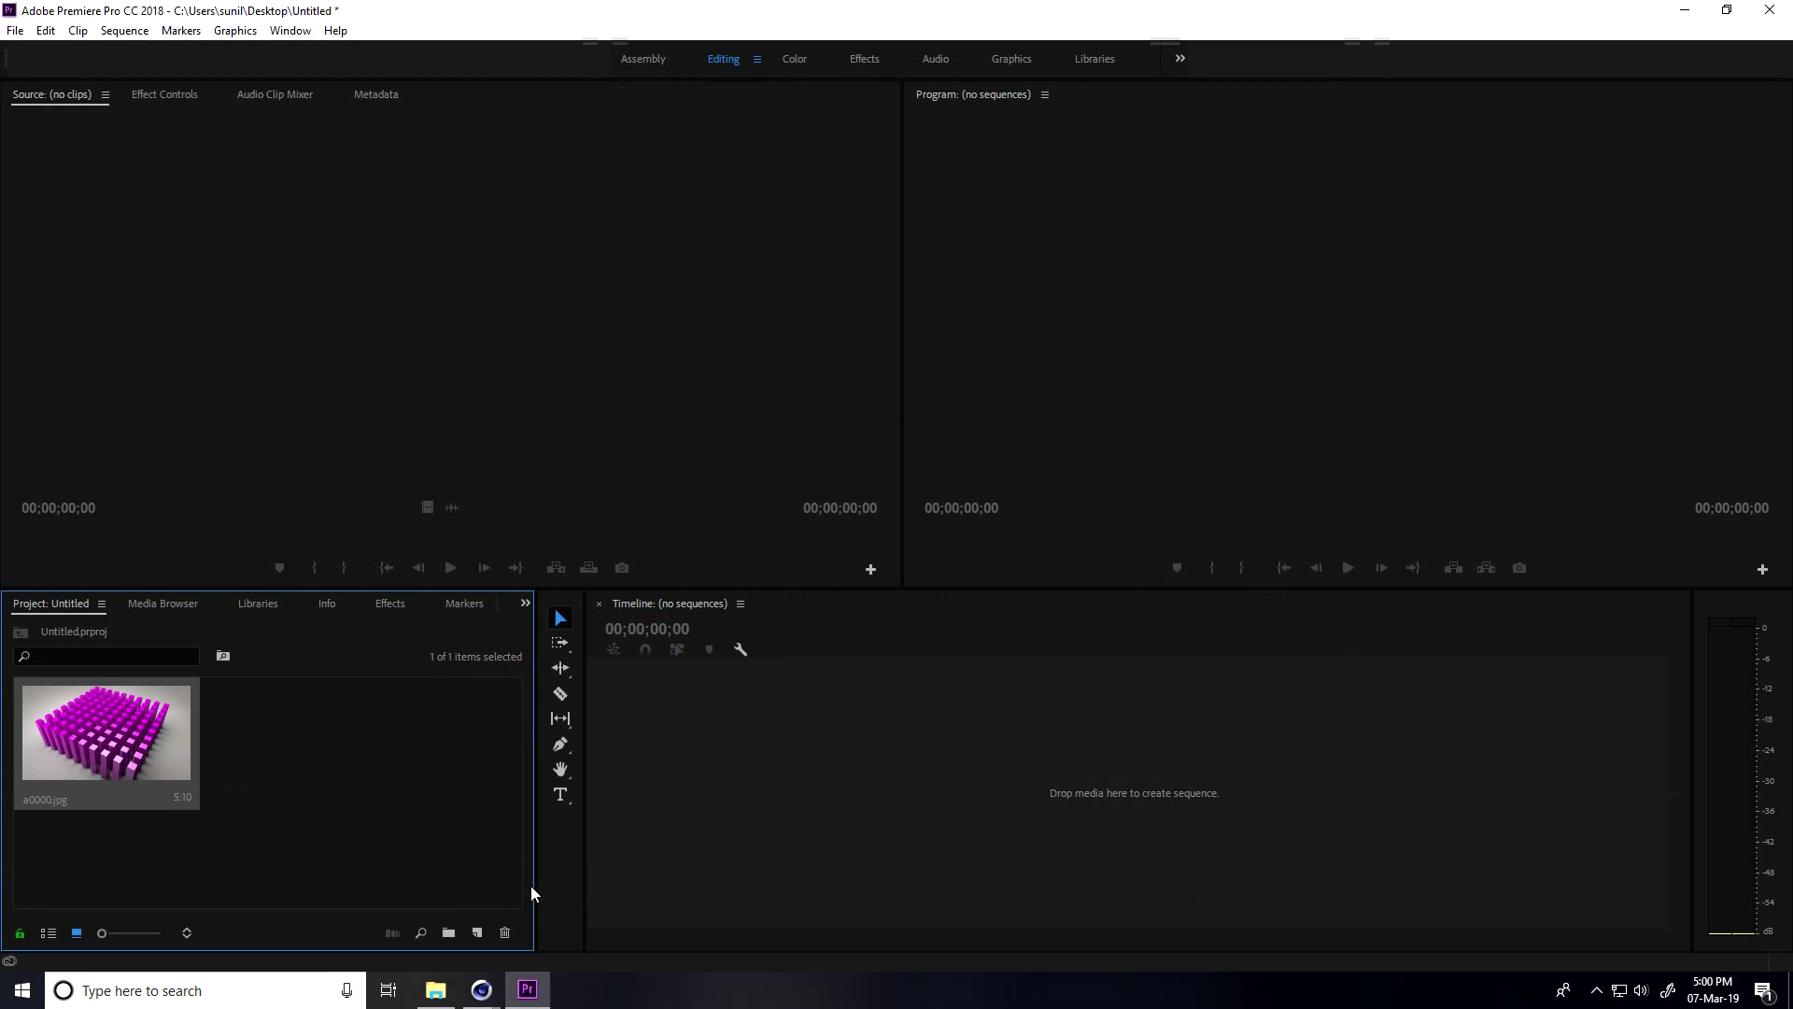
{"action": "right_click", "coordinate": [322, 864]}
{"action": "left_click", "coordinate": [388, 821]}
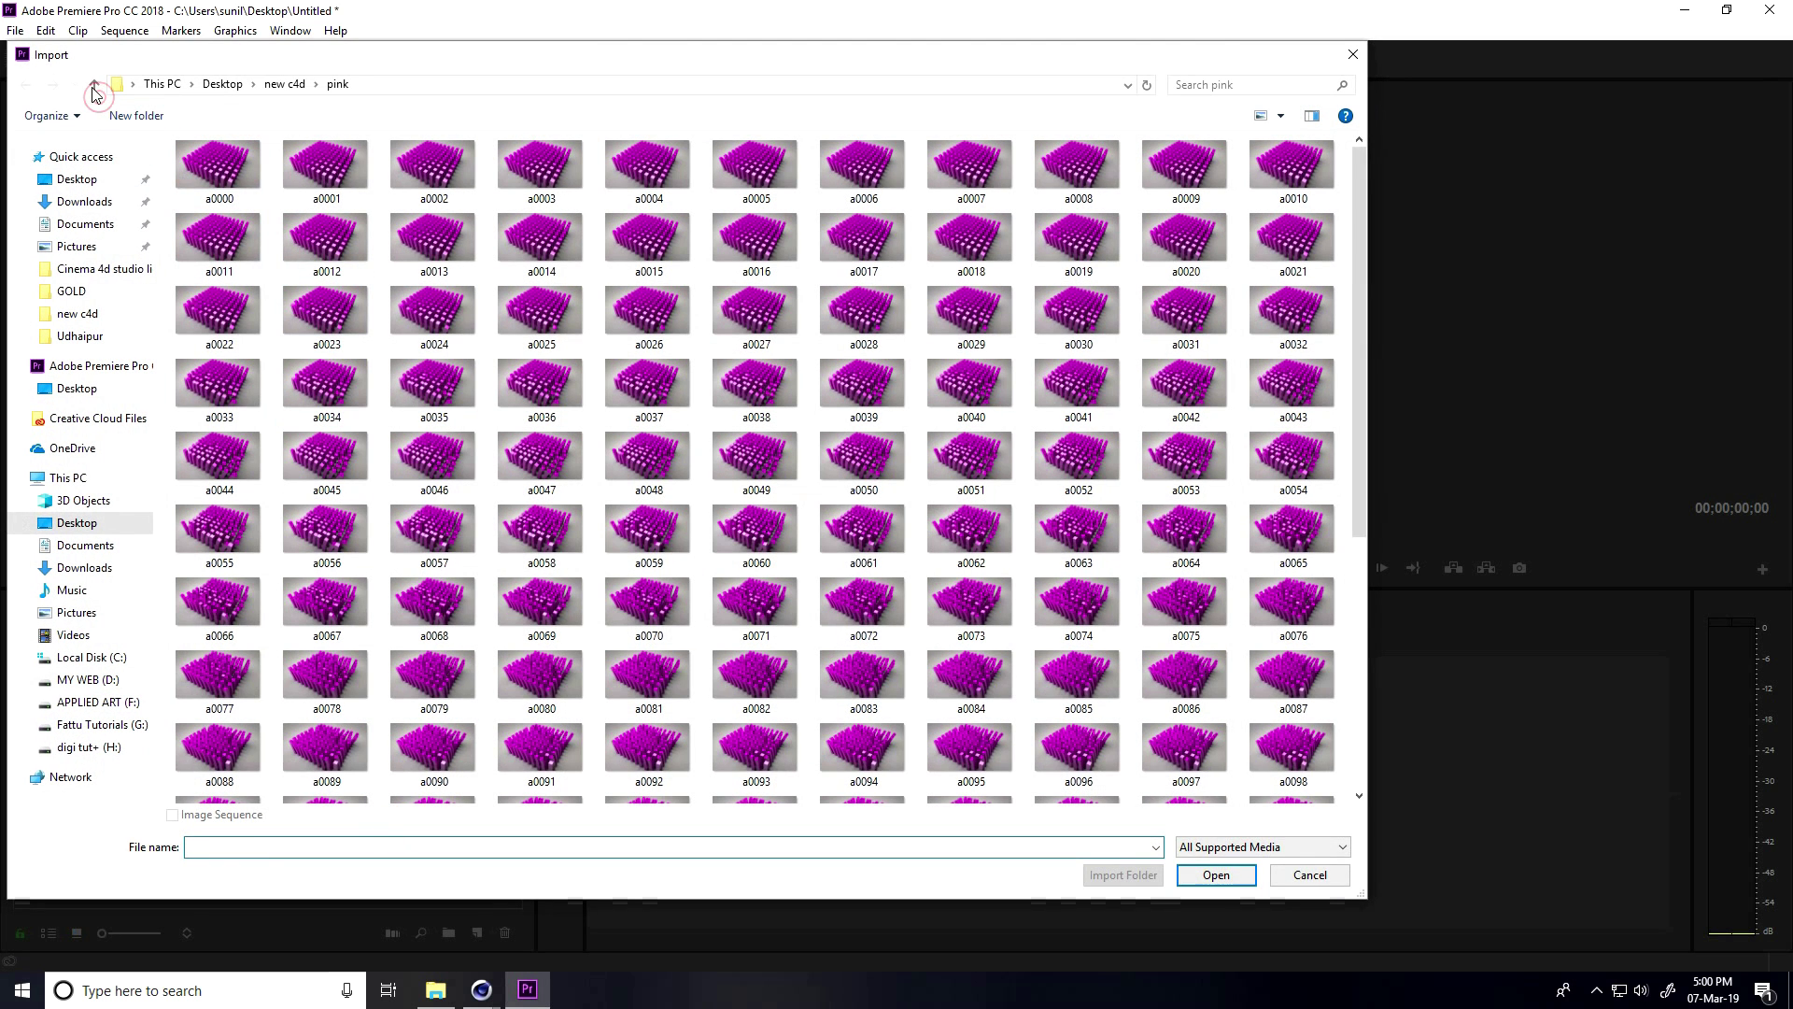
{"action": "left_click", "coordinate": [94, 85]}
{"action": "double_click", "coordinate": [327, 195]}
{"action": "left_click", "coordinate": [222, 173]}
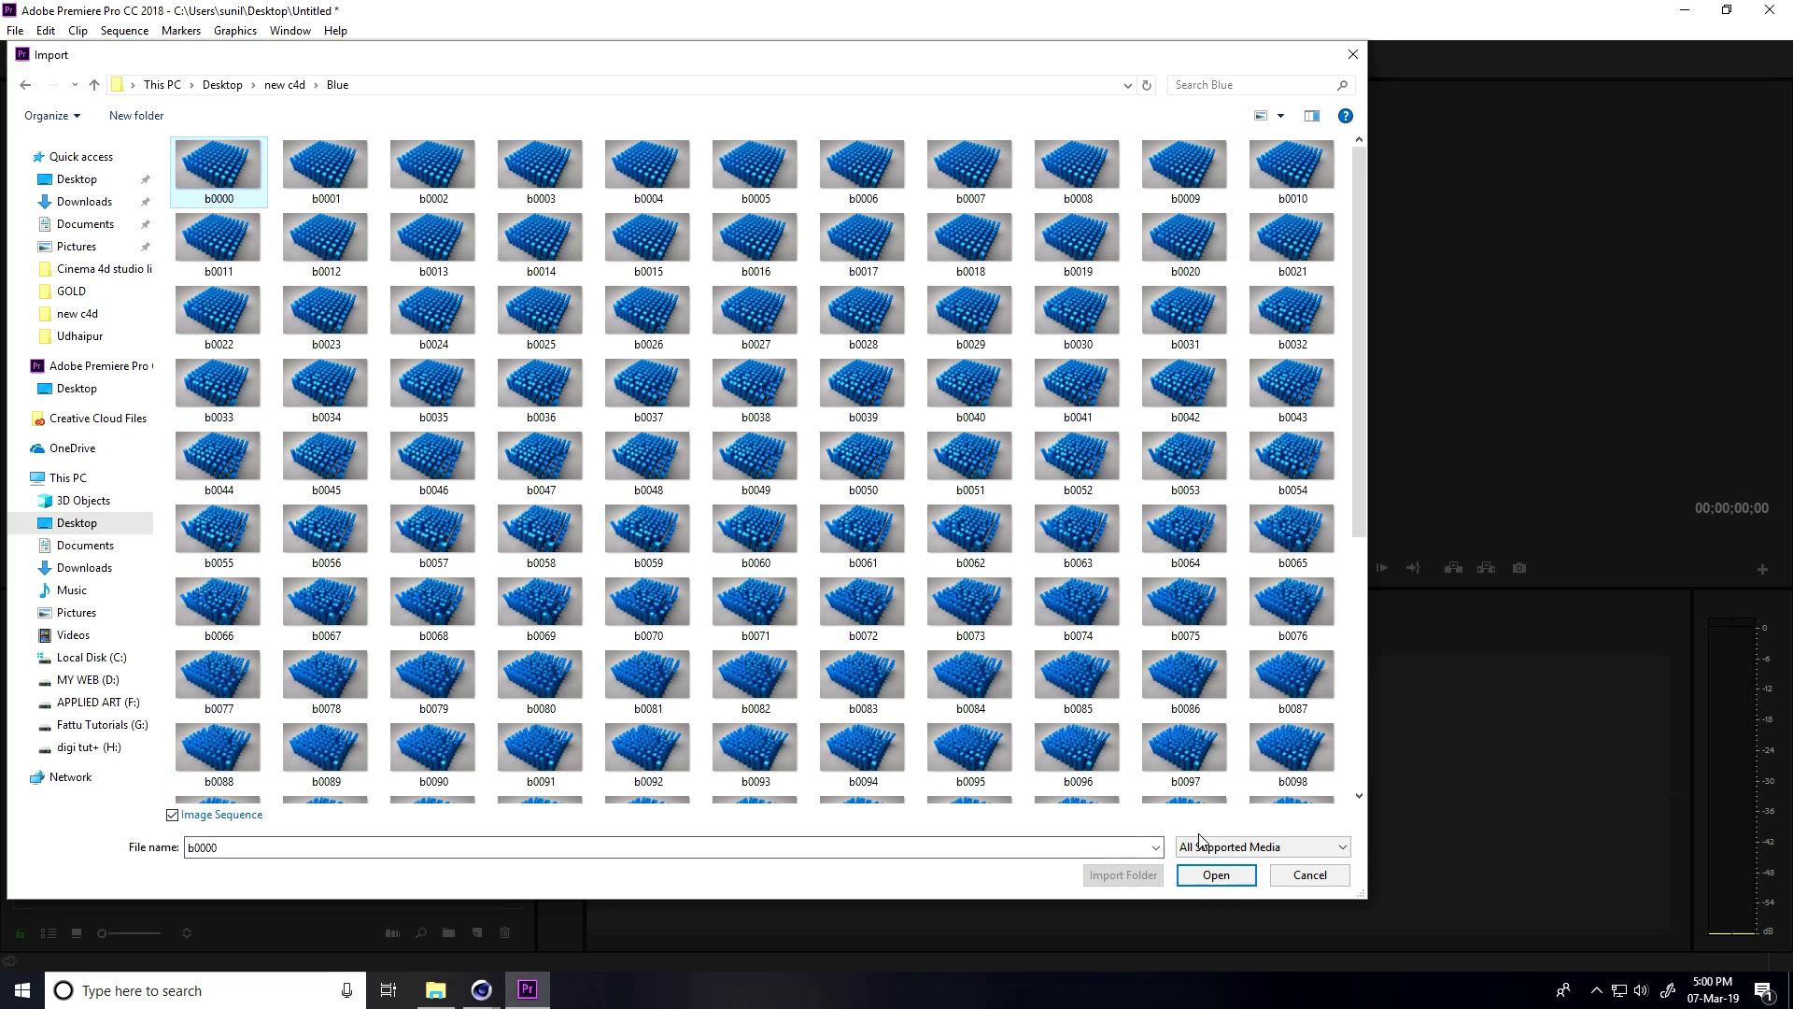
{"action": "left_click", "coordinate": [1214, 874]}
Import the red (4_0000) and yellow (3_0000) frames as image sequences
{"action": "right_click", "coordinate": [333, 853]}
{"action": "left_click", "coordinate": [392, 804]}
{"action": "left_click", "coordinate": [93, 85]}
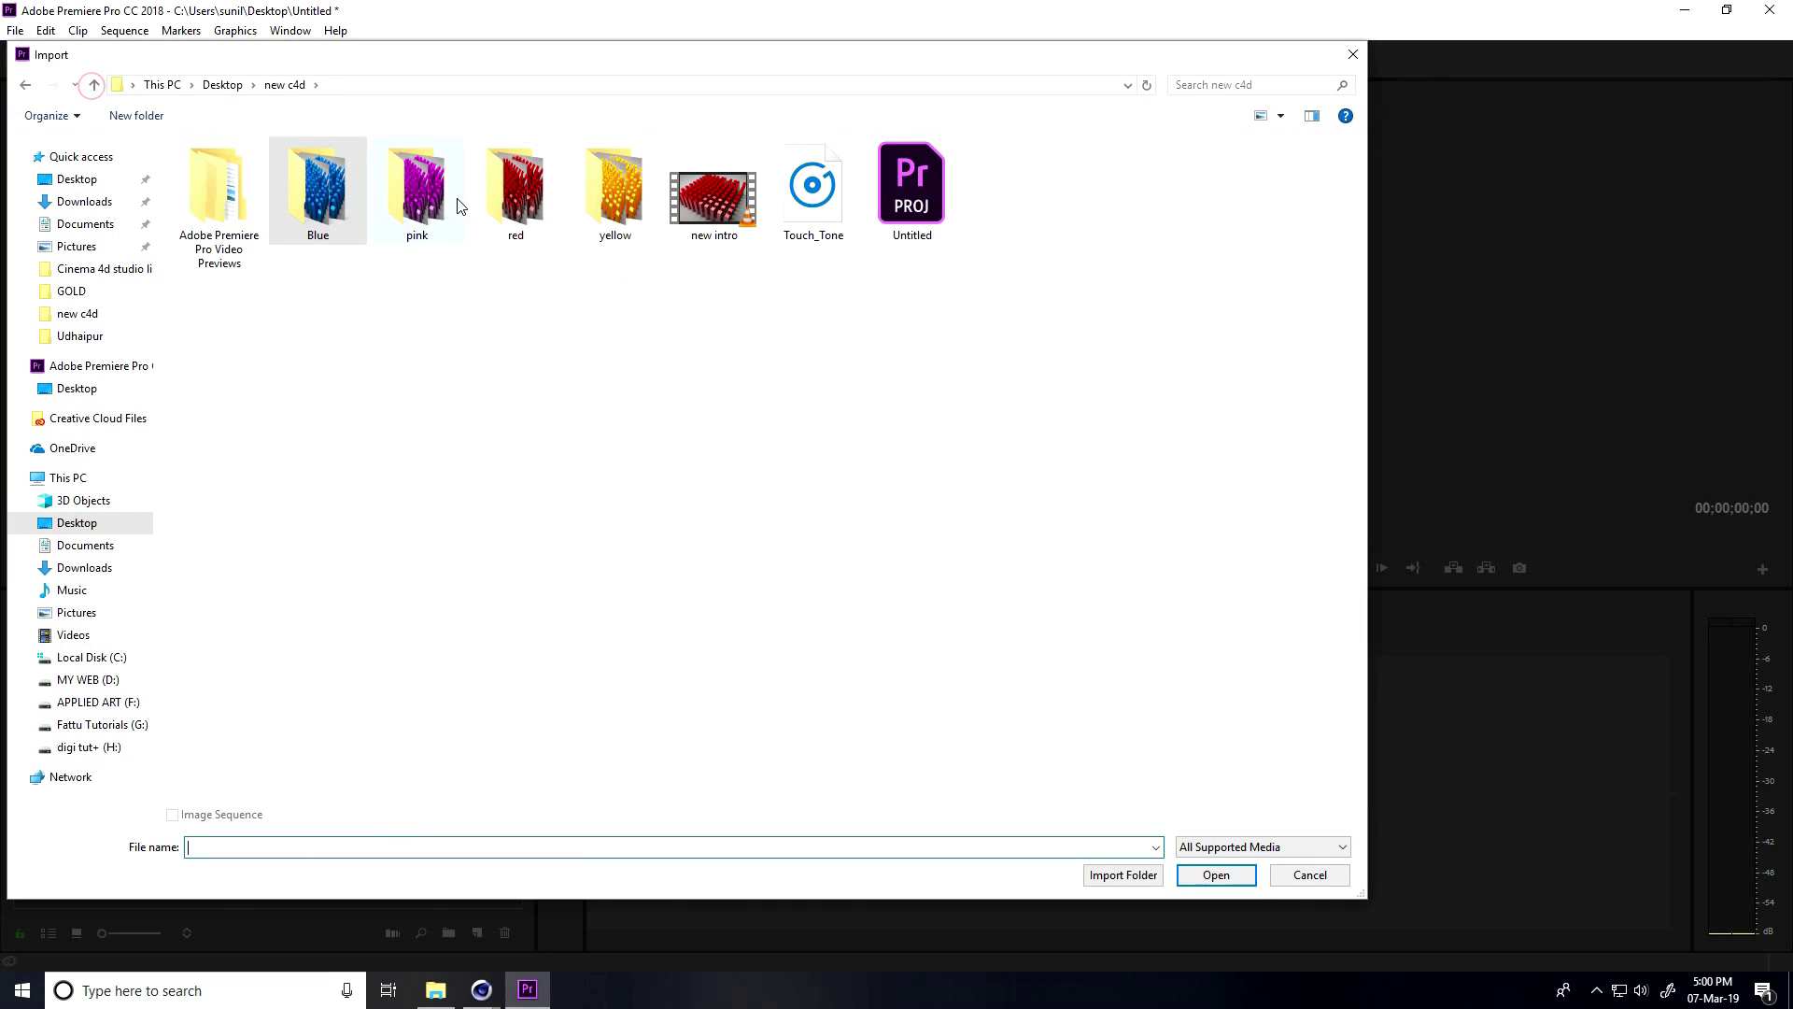
{"action": "double_click", "coordinate": [515, 187]}
{"action": "left_click", "coordinate": [192, 170]}
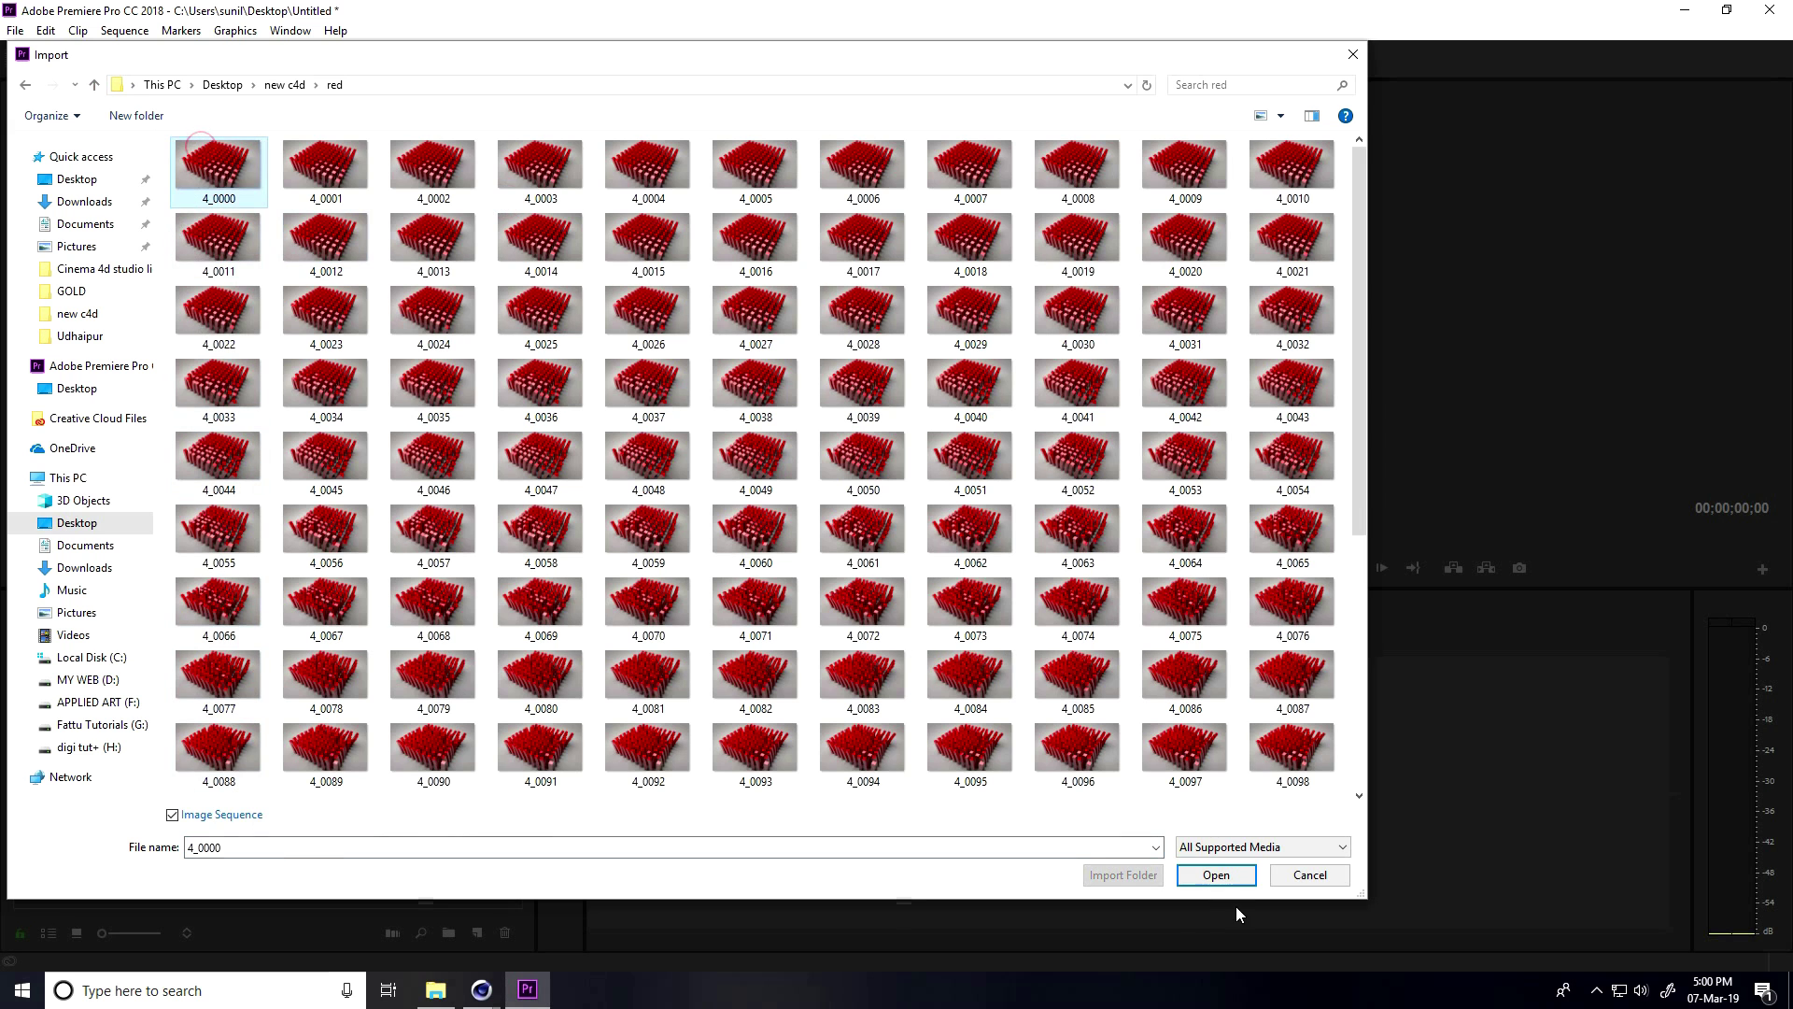
{"action": "left_click", "coordinate": [1216, 874]}
{"action": "right_click", "coordinate": [328, 863]}
{"action": "left_click", "coordinate": [370, 830]}
{"action": "left_click", "coordinate": [94, 85]}
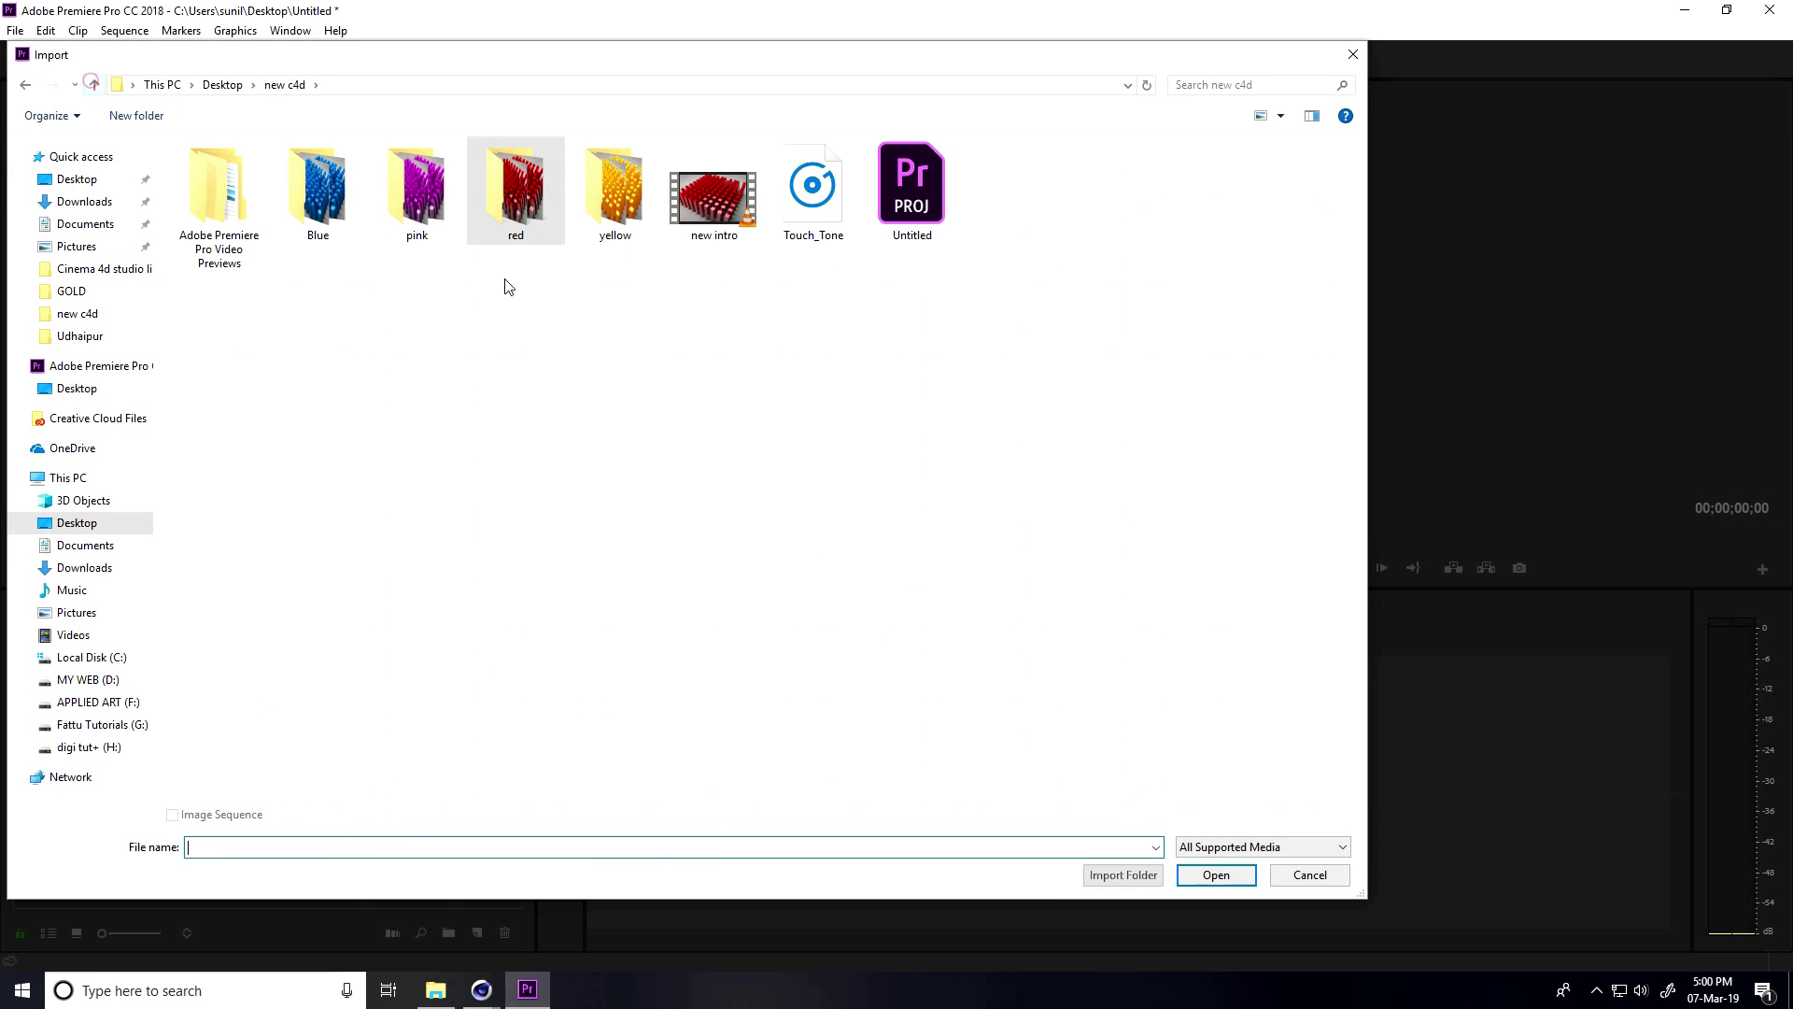
{"action": "double_click", "coordinate": [614, 187]}
{"action": "left_click", "coordinate": [221, 166]}
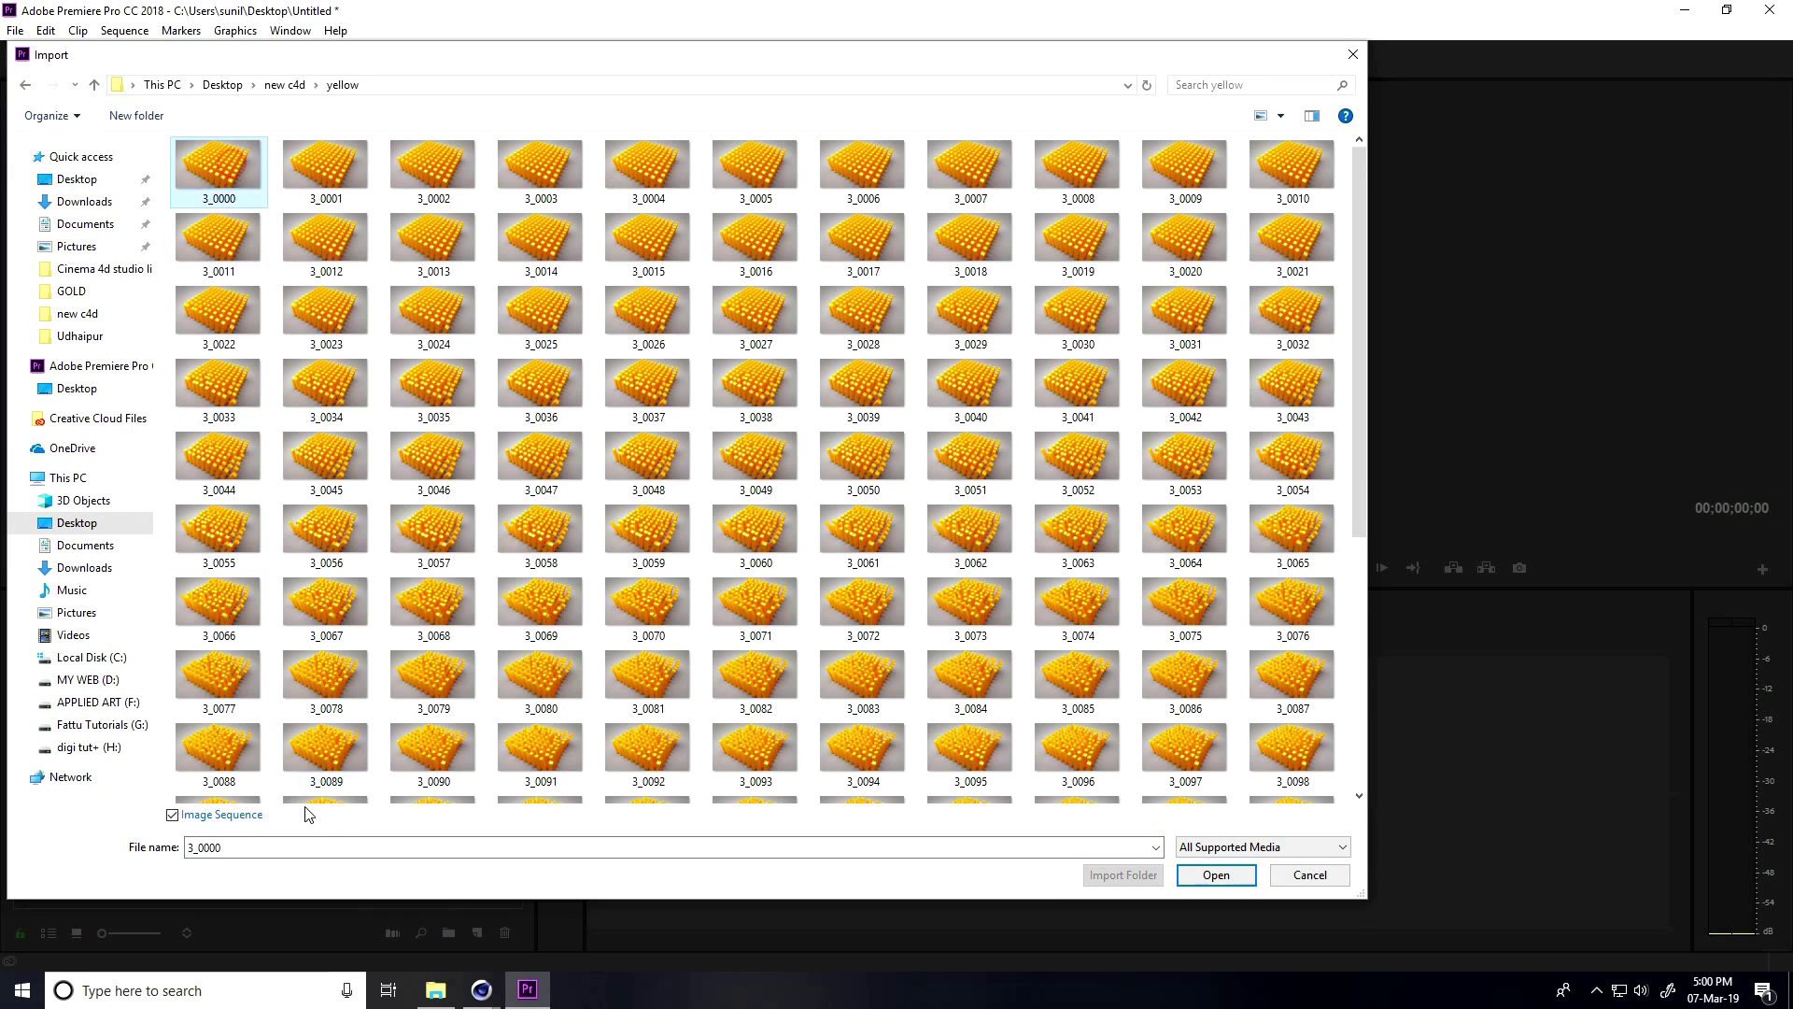
{"action": "left_click", "coordinate": [1215, 874]}
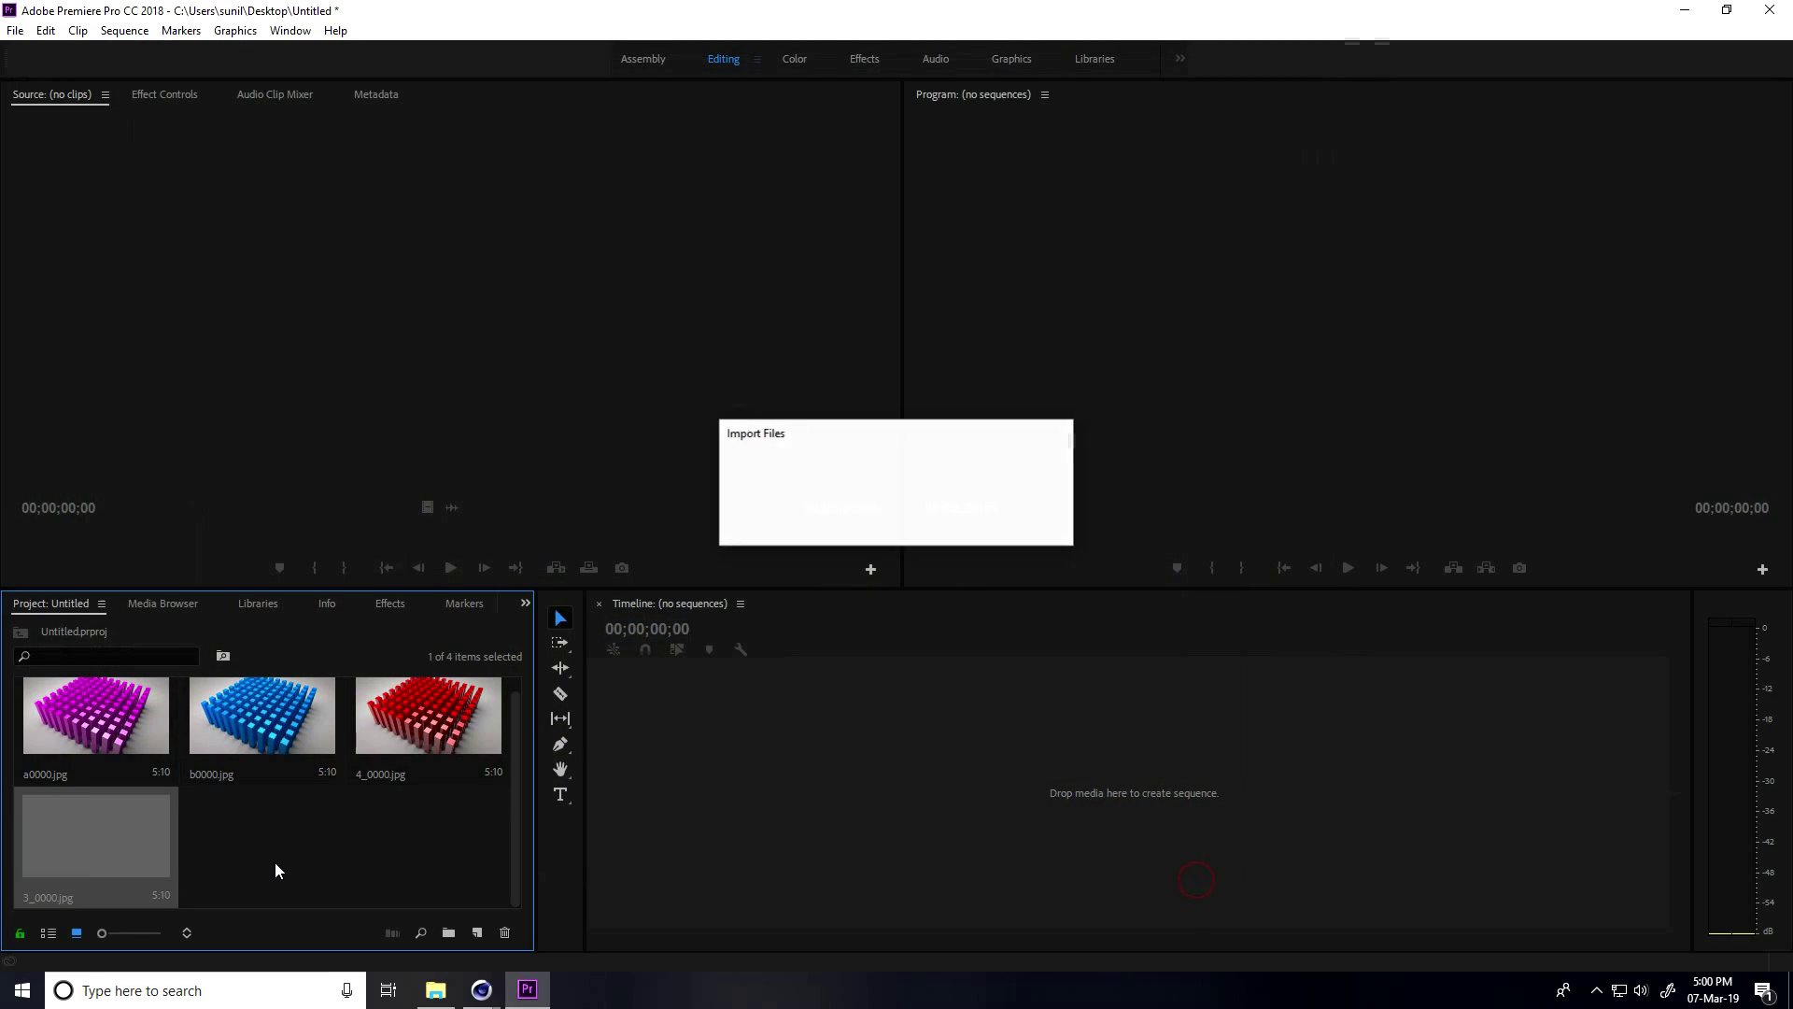
Import the Touch_Tone music file into the project
{"action": "right_click", "coordinate": [295, 876]}
{"action": "left_click", "coordinate": [339, 838]}
{"action": "left_click", "coordinate": [93, 84]}
{"action": "left_click", "coordinate": [796, 229]}
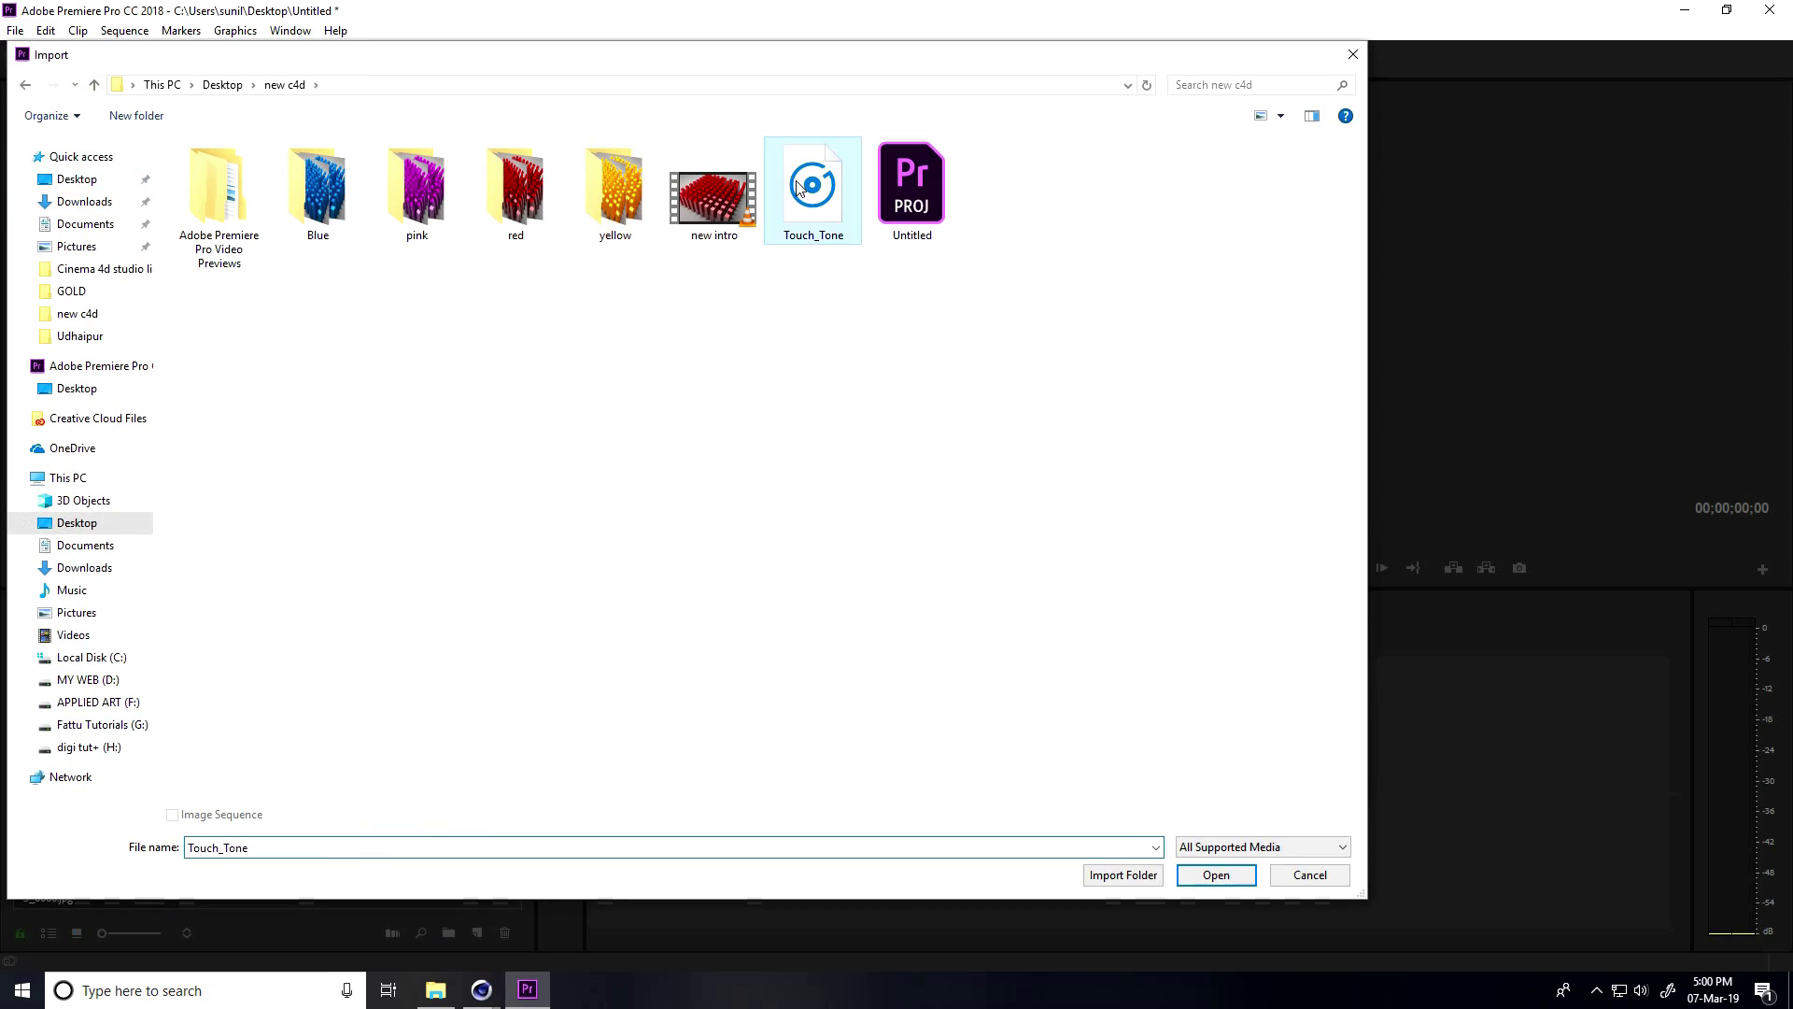
{"action": "left_click", "coordinate": [1215, 874]}
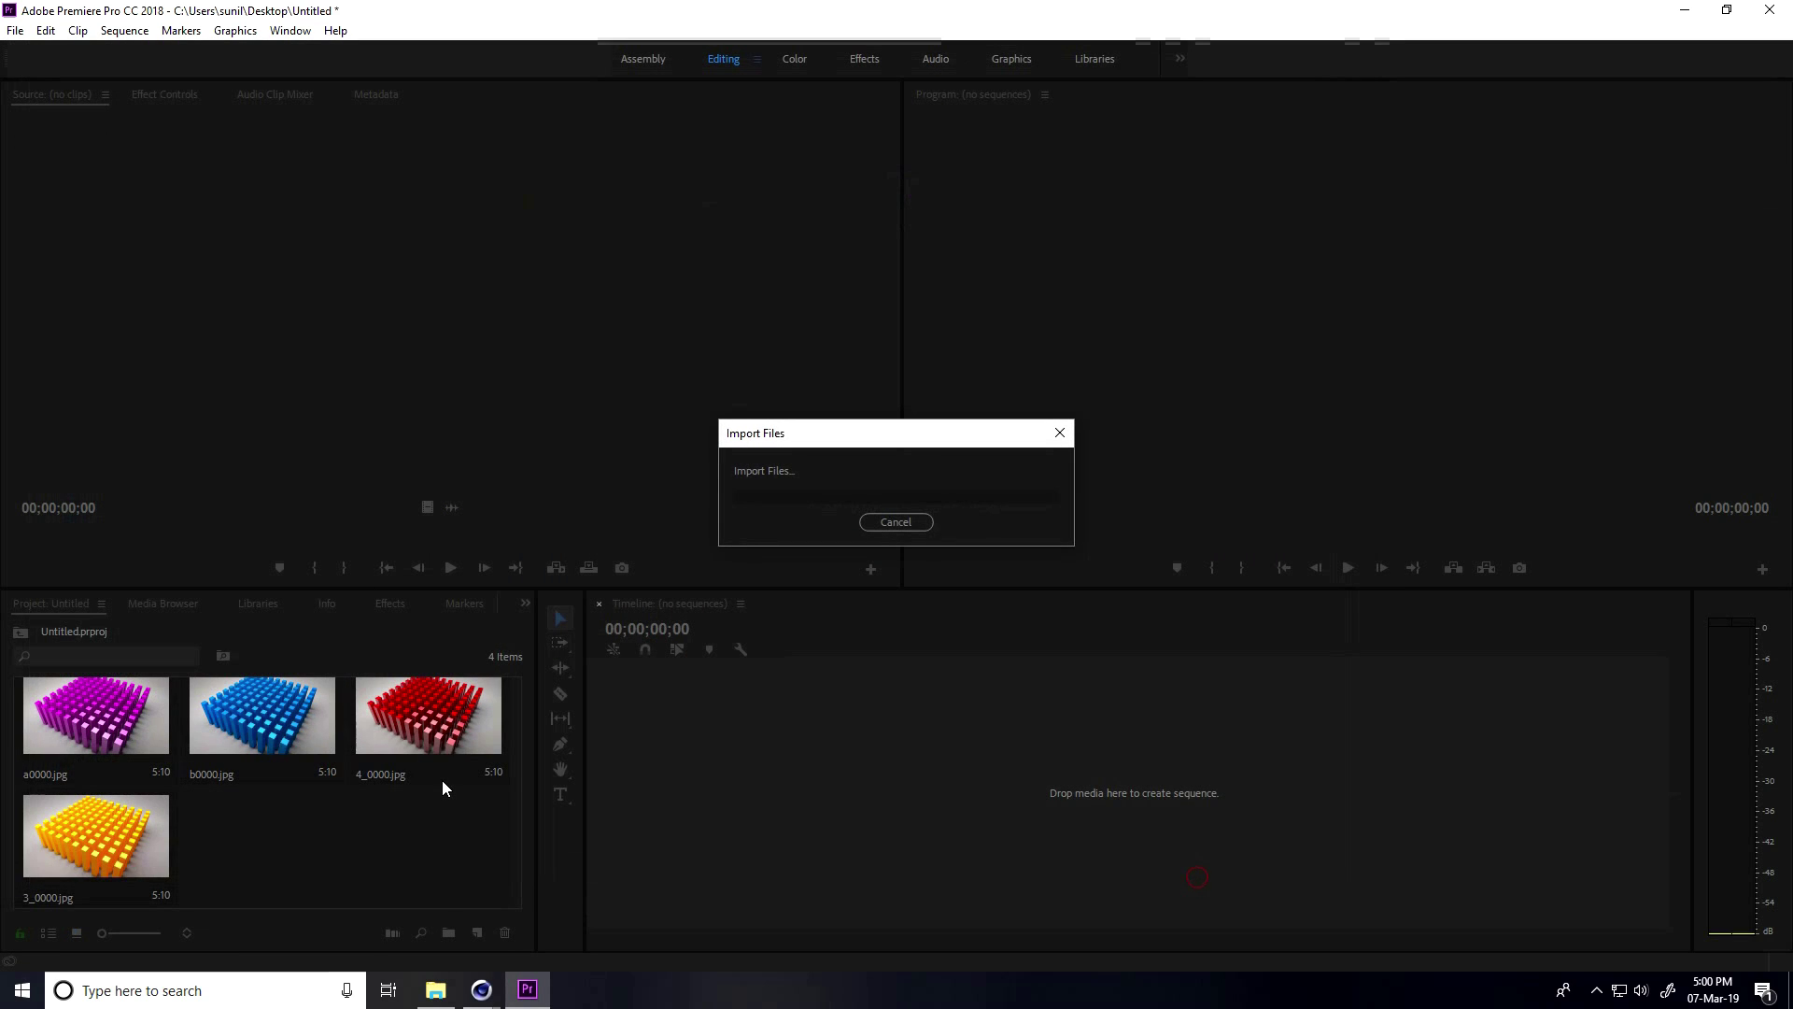
{"action": "left_click", "coordinate": [398, 865]}
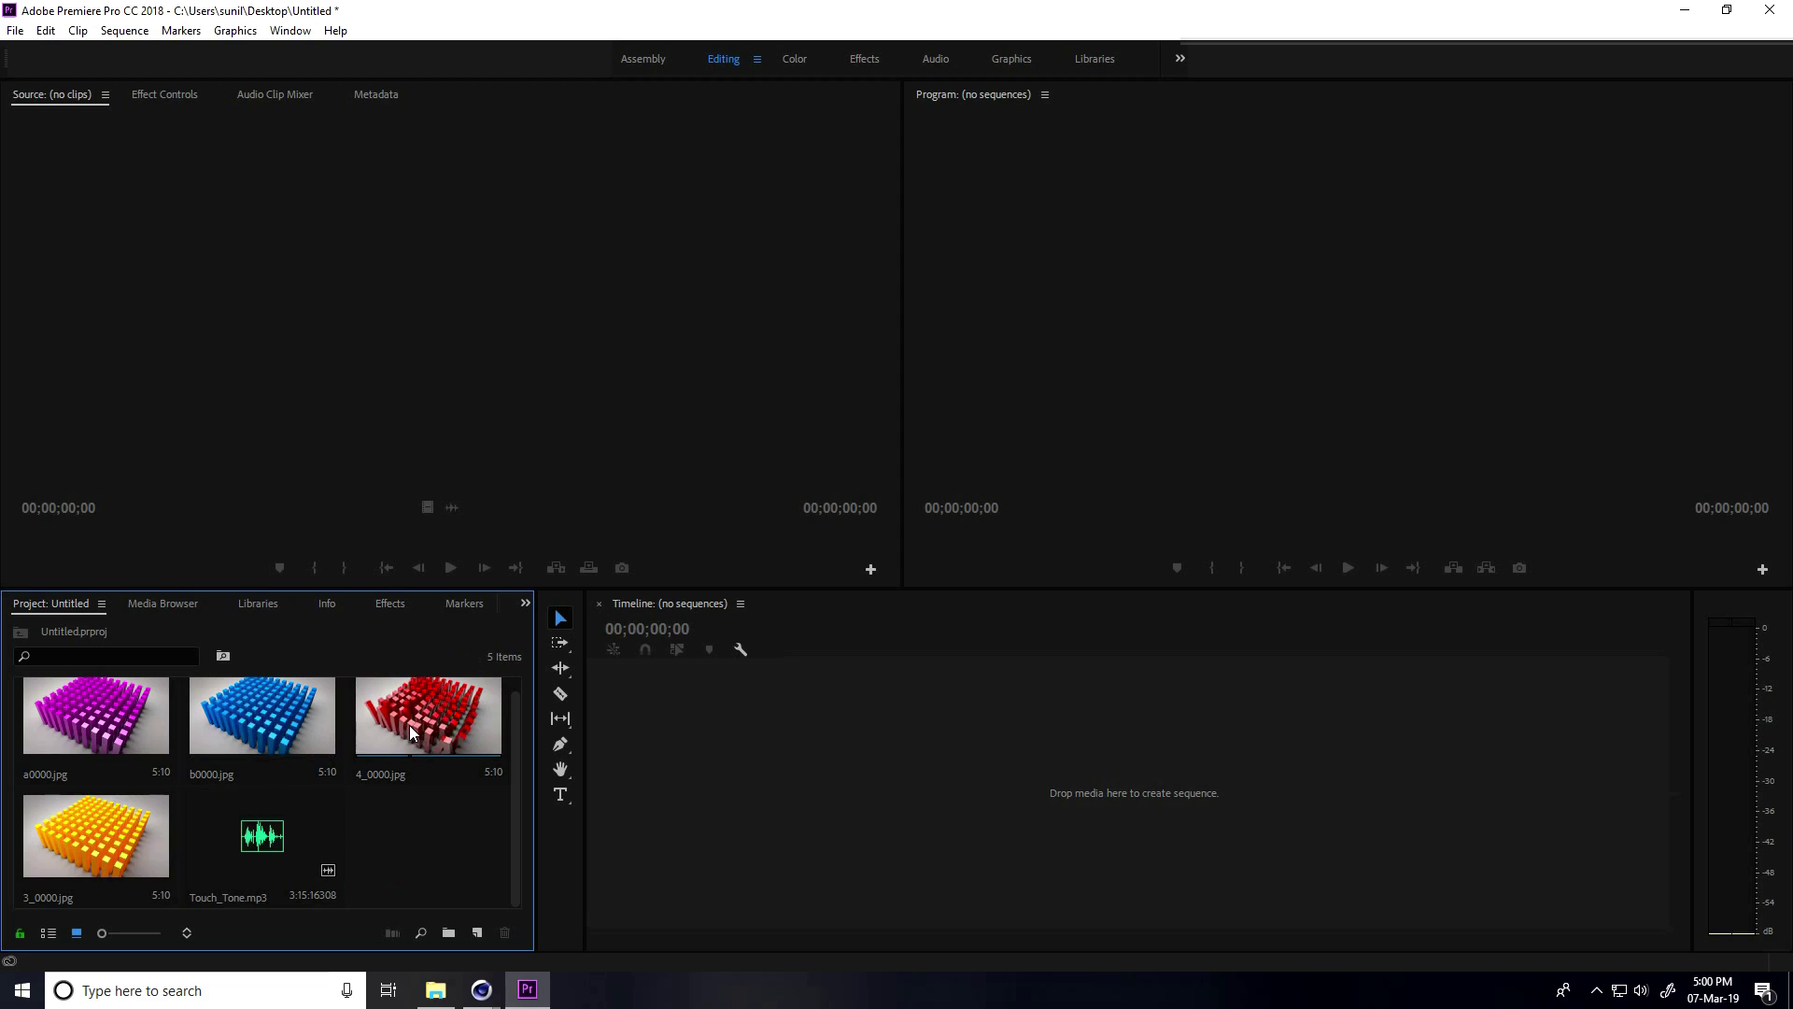
{"action": "left_click_drag", "start_coordinate": [384, 724], "coordinate": [784, 755]}
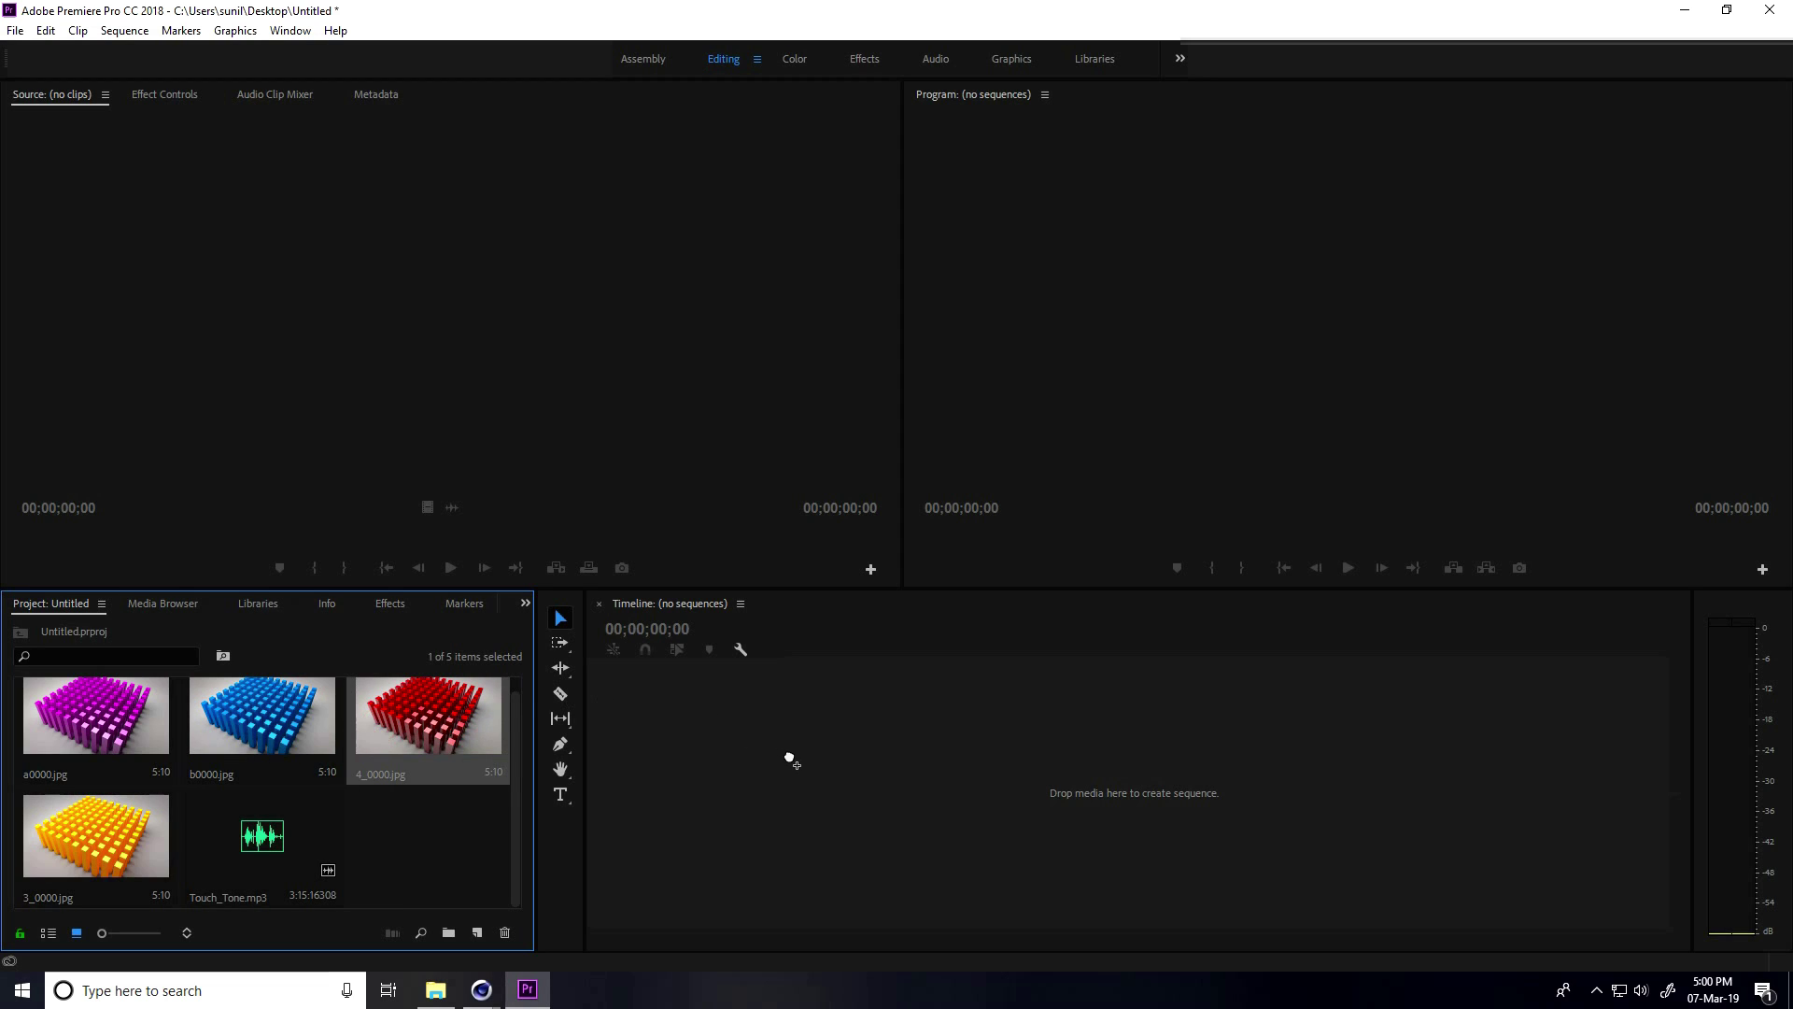
{"action": "left_click_drag", "start_coordinate": [754, 818], "coordinate": [758, 818]}
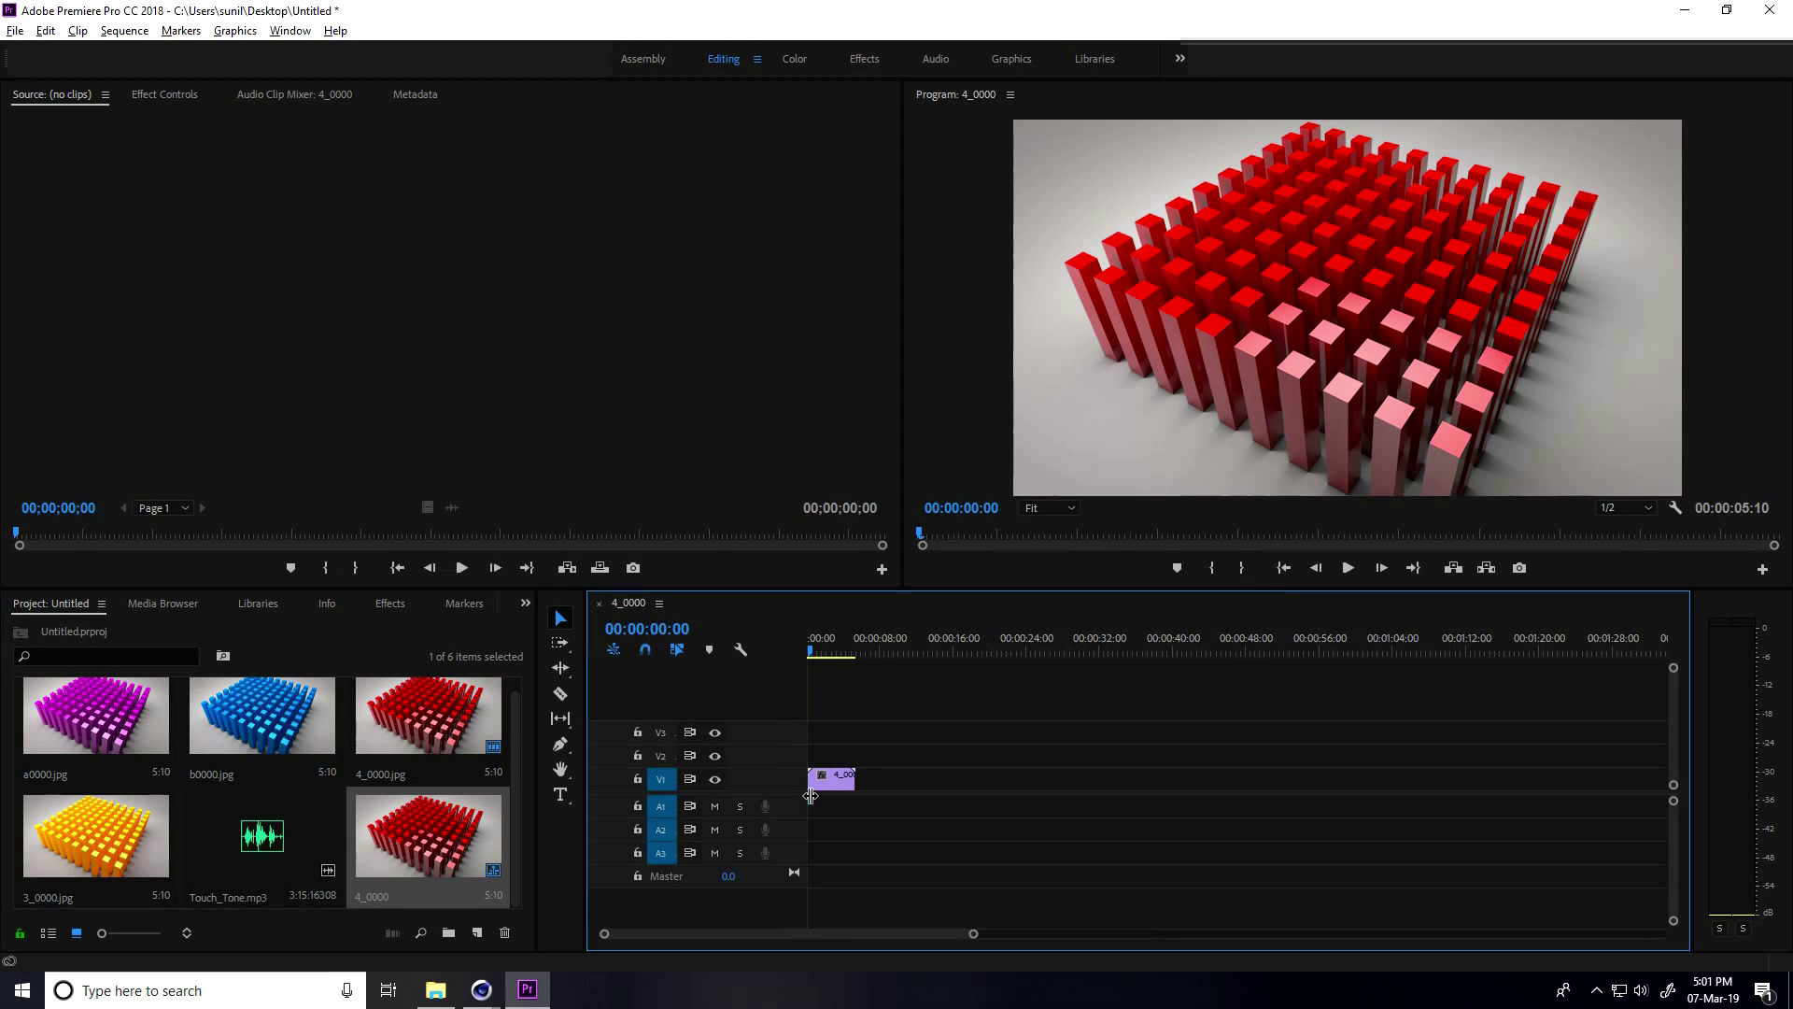
{"action": "left_click_drag", "start_coordinate": [751, 932], "coordinate": [747, 931]}
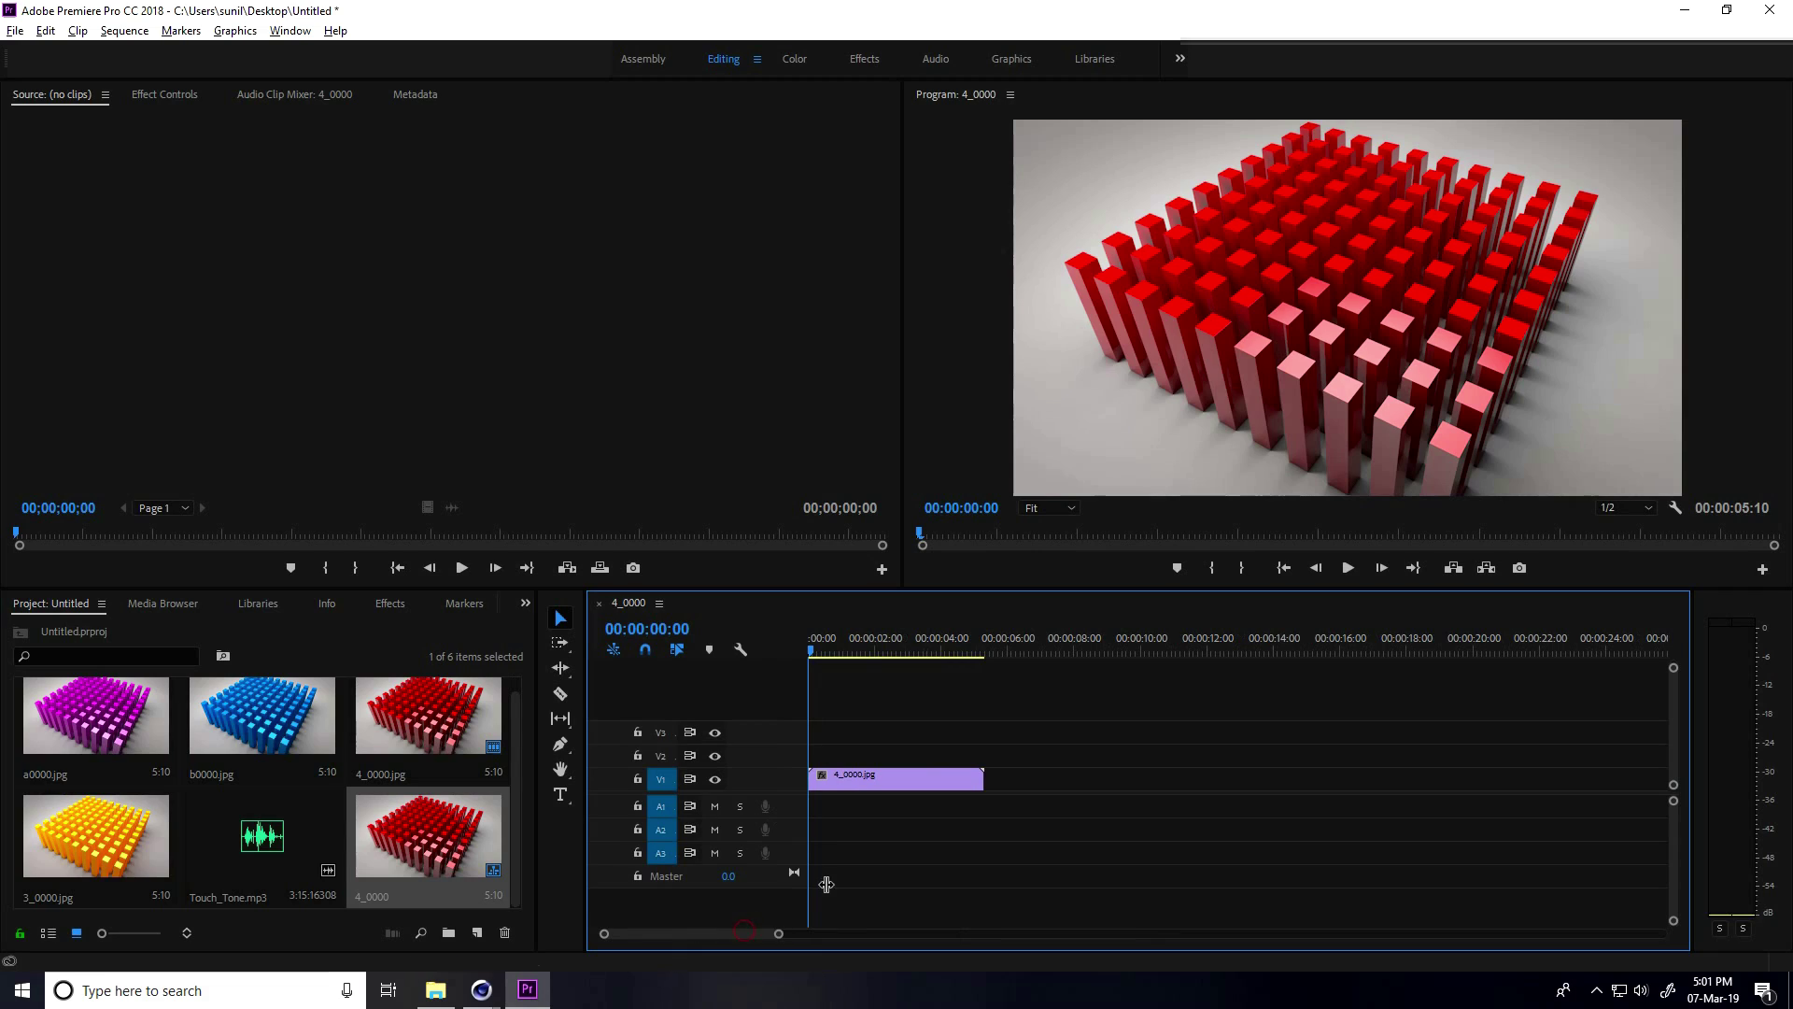
{"action": "left_click", "coordinate": [868, 778]}
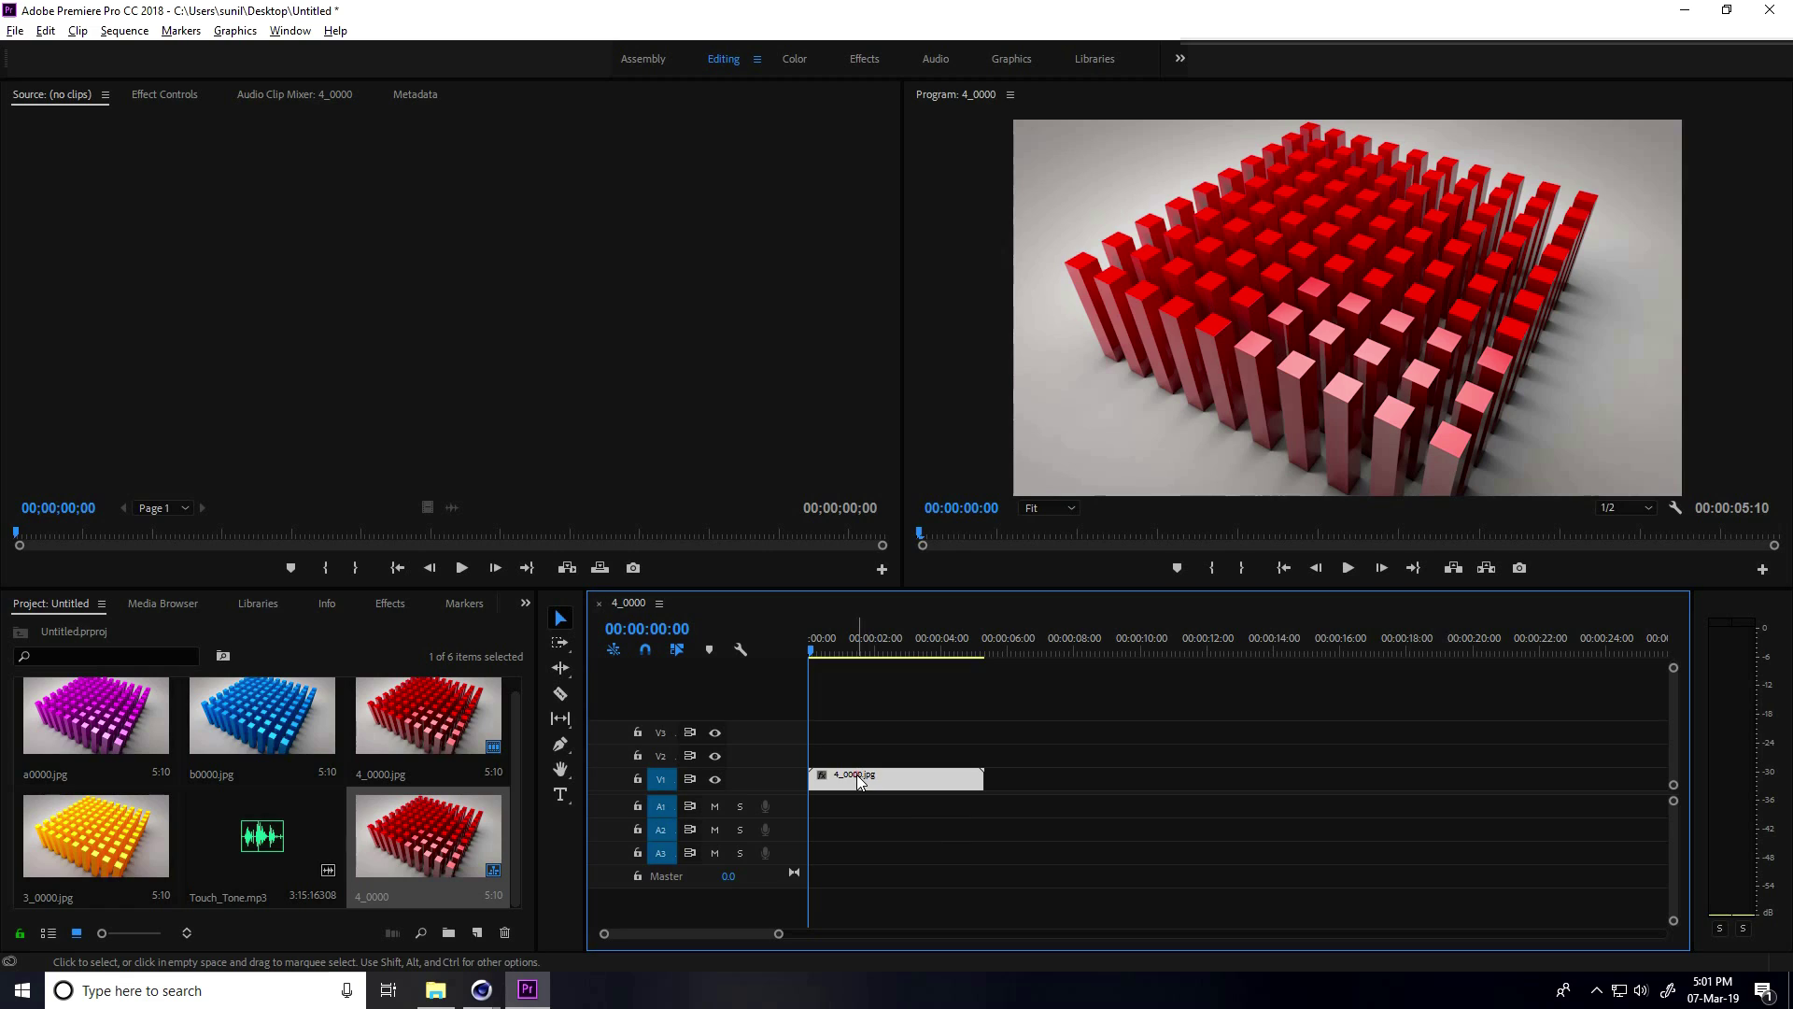
{"action": "left_click_drag", "start_coordinate": [860, 783], "coordinate": [1028, 779], "text": "alt"}
{"action": "left_click", "coordinate": [1348, 566]}
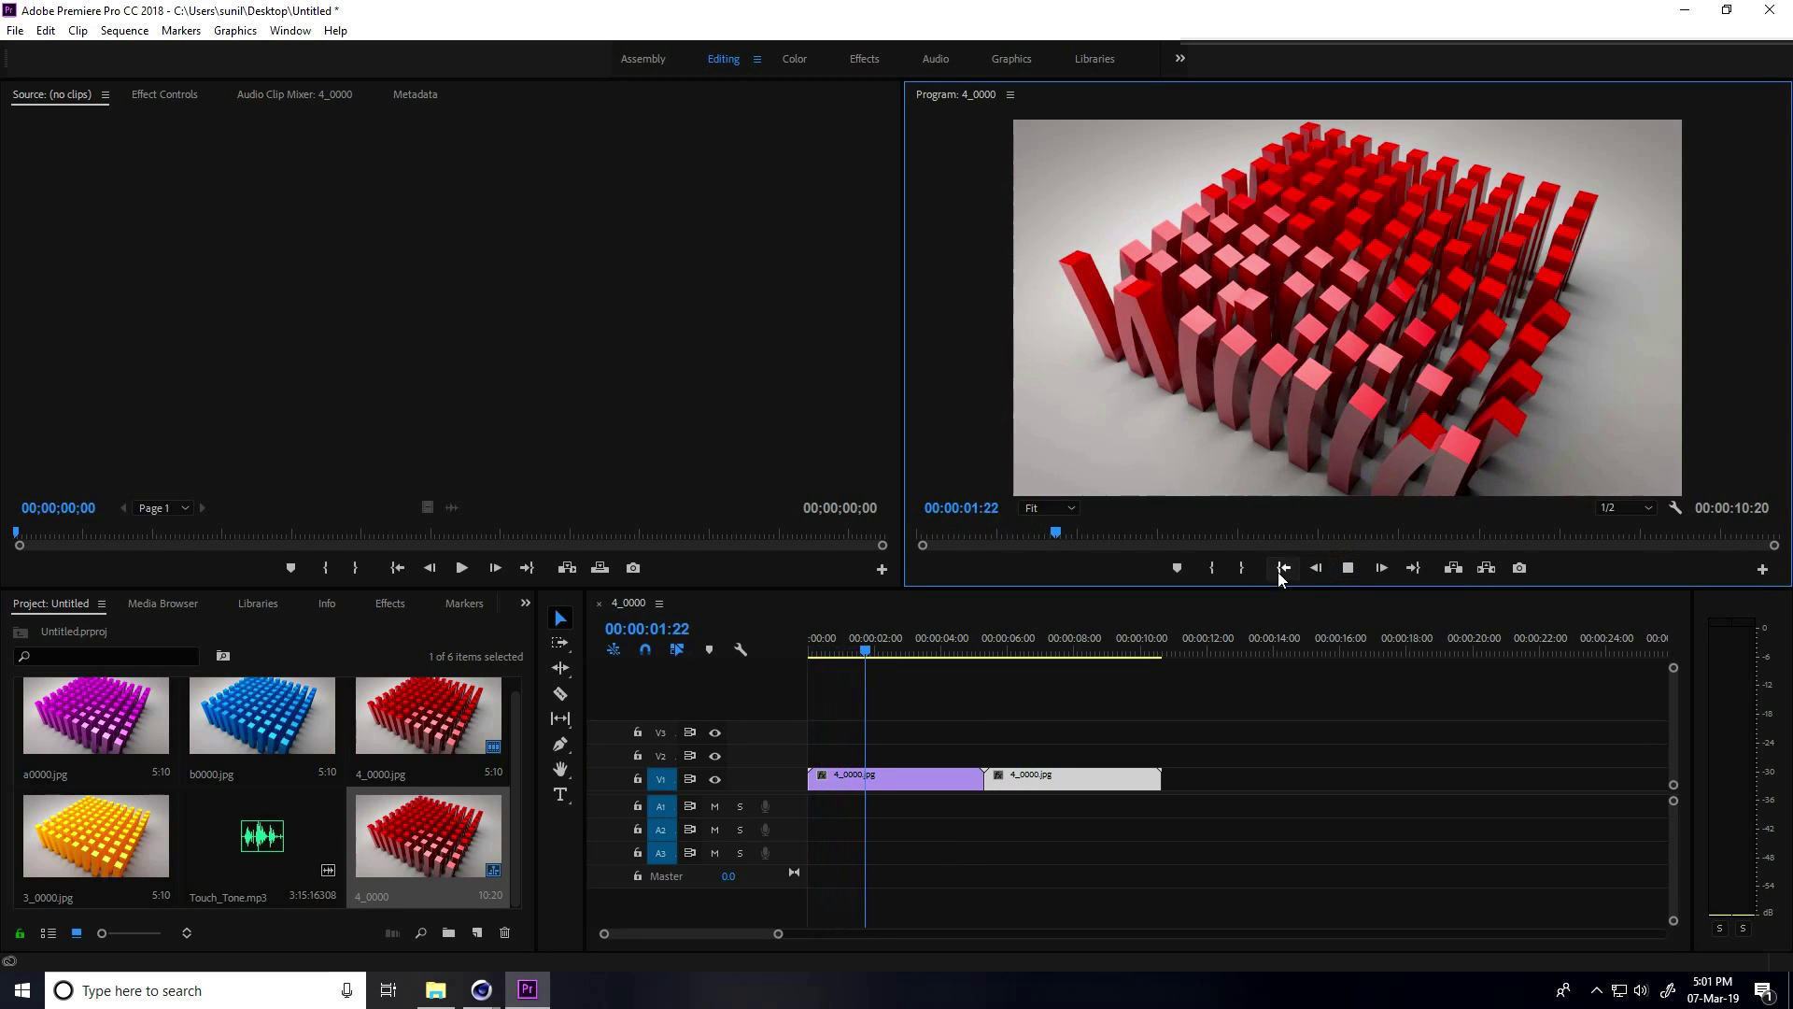
{"action": "left_click", "coordinate": [1347, 566]}
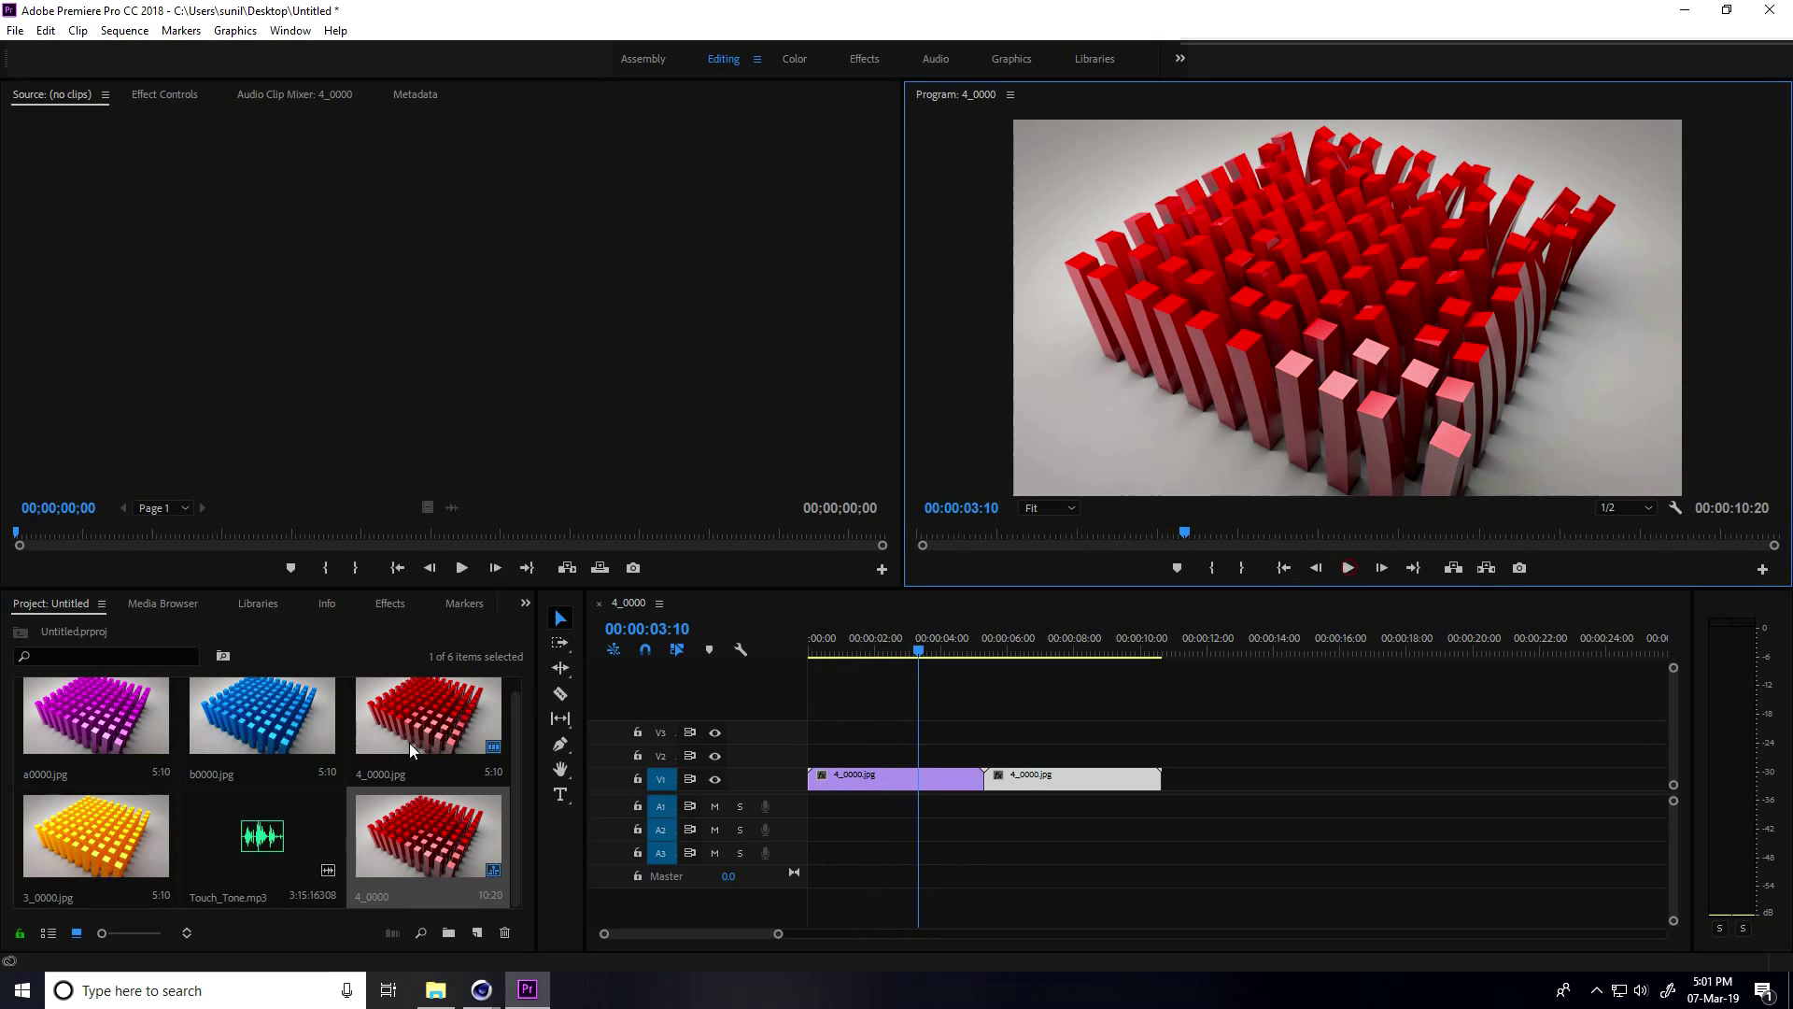
{"action": "left_click_drag", "start_coordinate": [262, 831], "coordinate": [814, 810]}
{"action": "left_click_drag", "start_coordinate": [916, 637], "coordinate": [685, 676]}
{"action": "left_click", "coordinate": [1347, 567]}
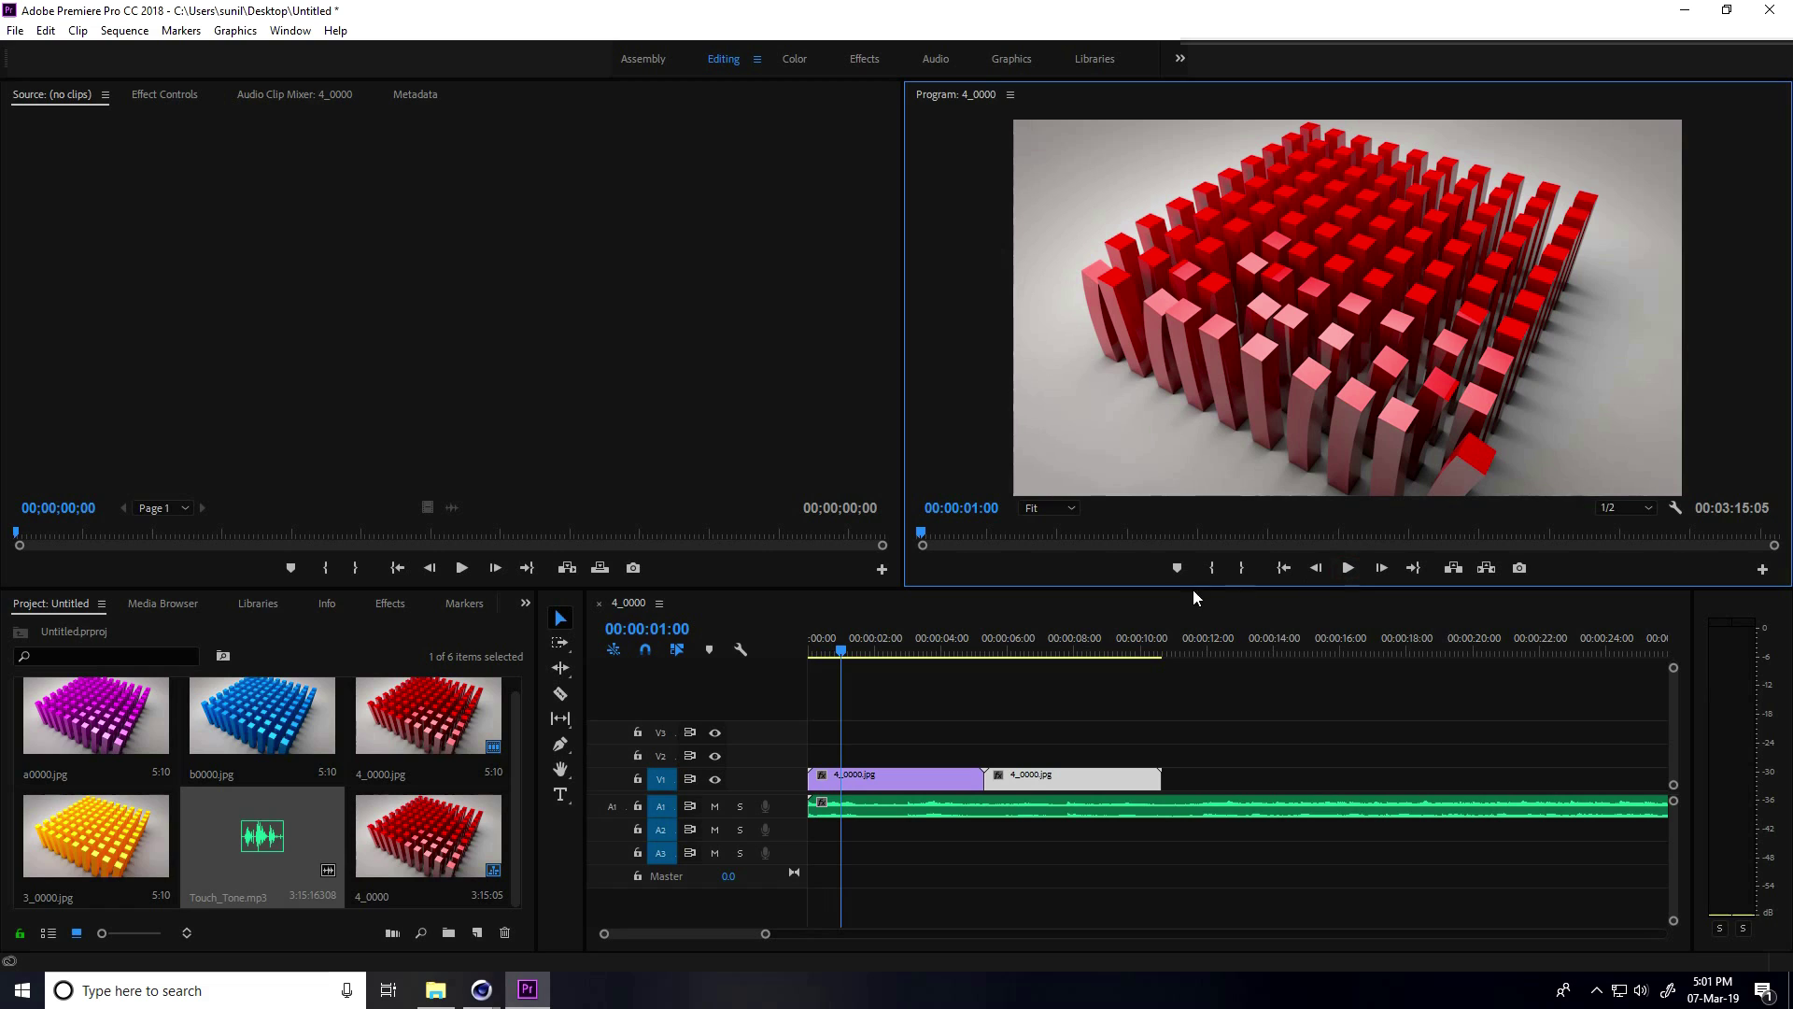
{"action": "left_click", "coordinate": [737, 652]}
{"action": "key", "text": "Home"}
{"action": "left_click", "coordinate": [1343, 574]}
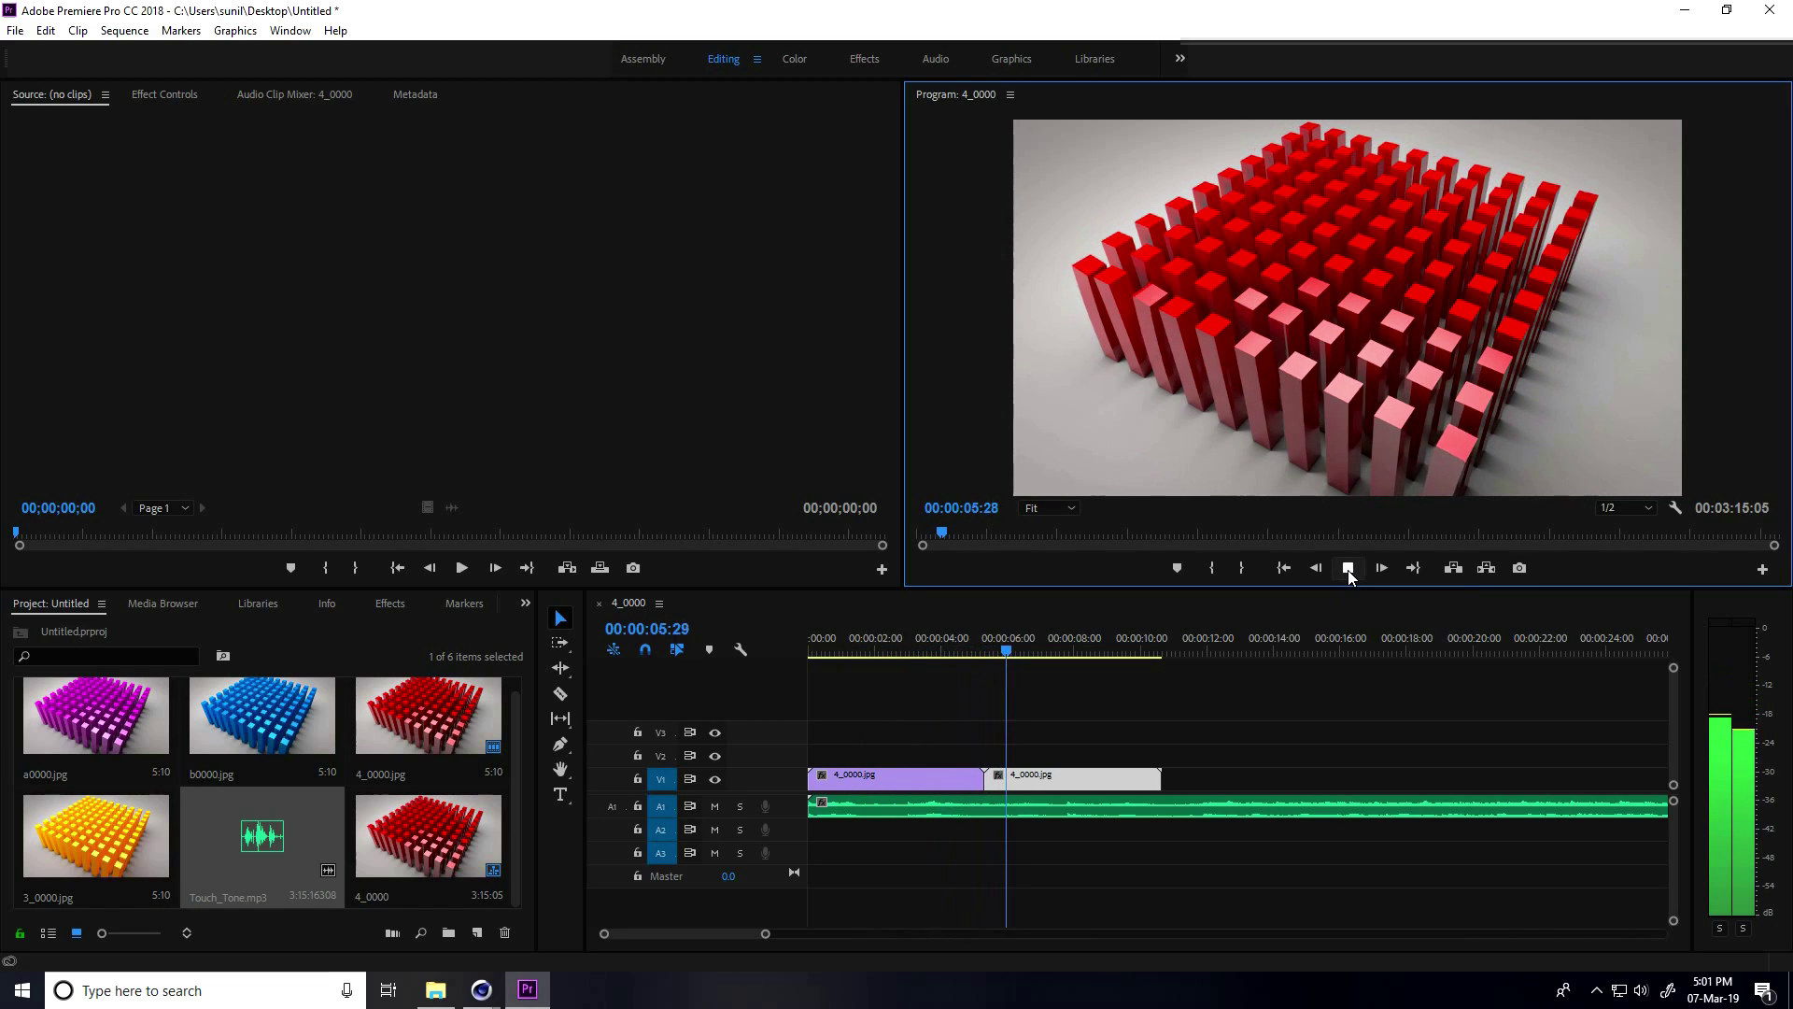
{"action": "left_click", "coordinate": [1347, 568]}
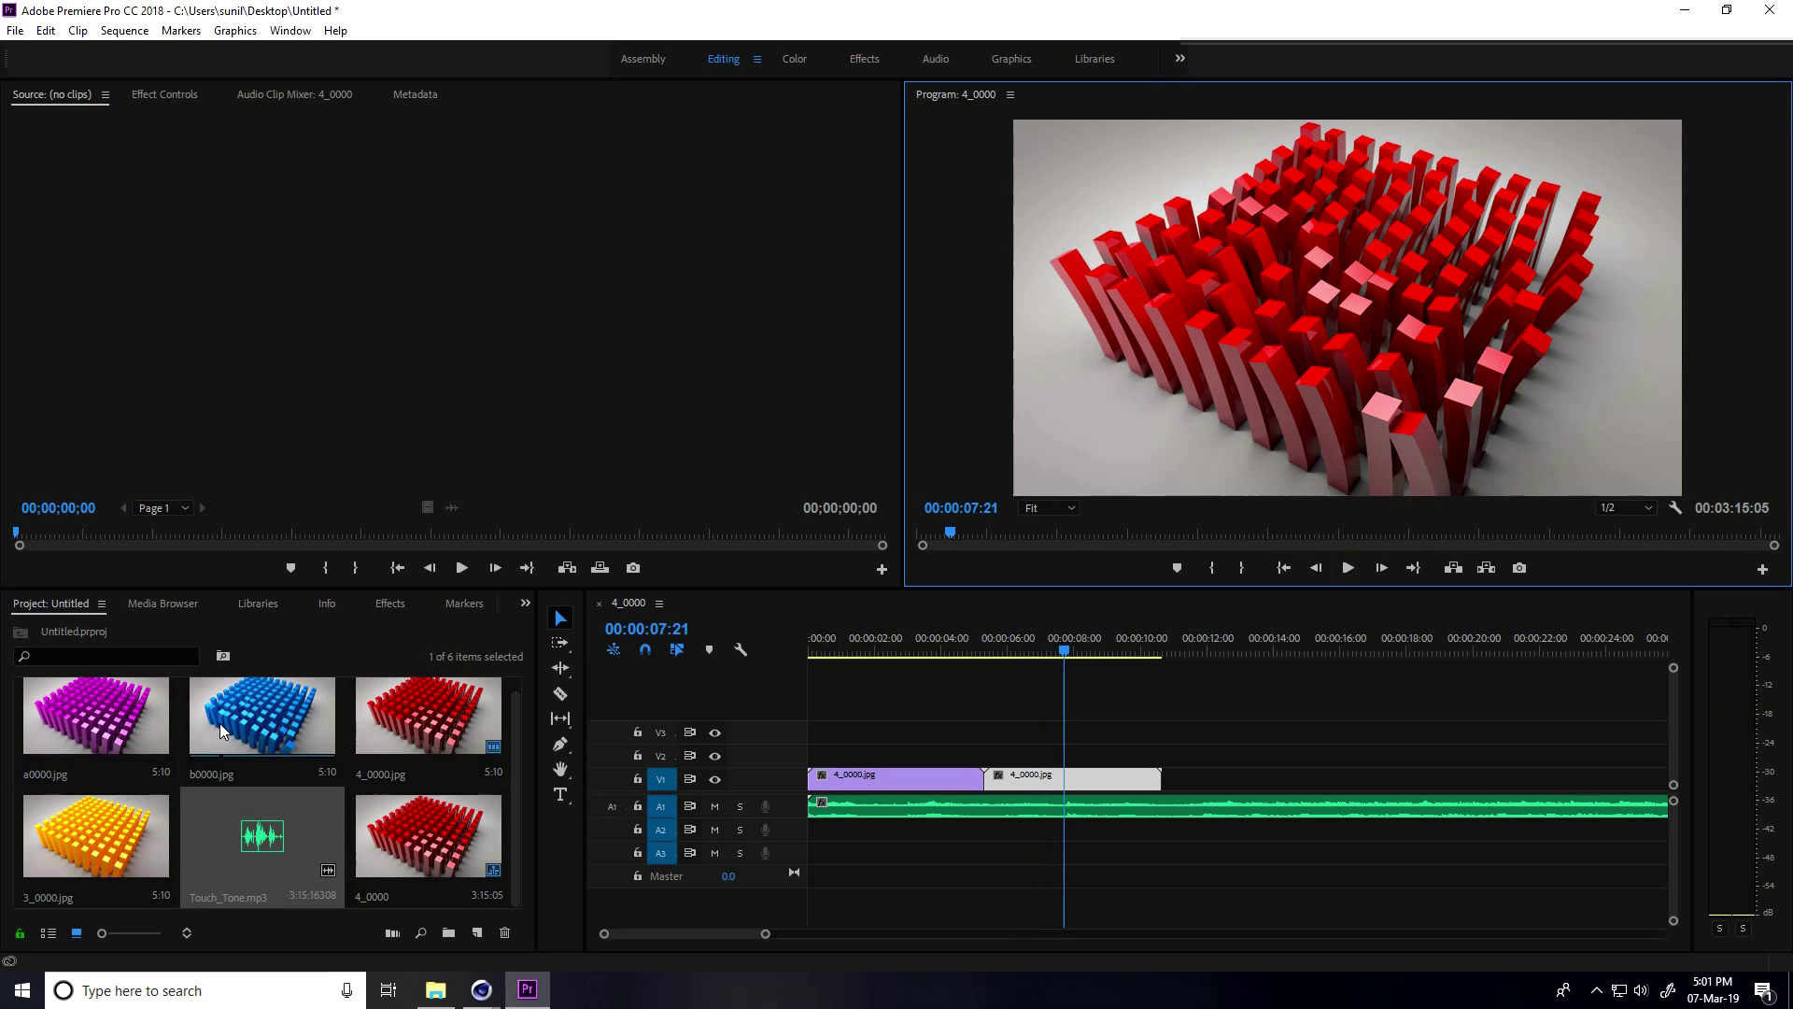
Place the blue b0000.jpg clip on the main track after the red clips
{"action": "left_click_drag", "start_coordinate": [220, 722], "coordinate": [1064, 751]}
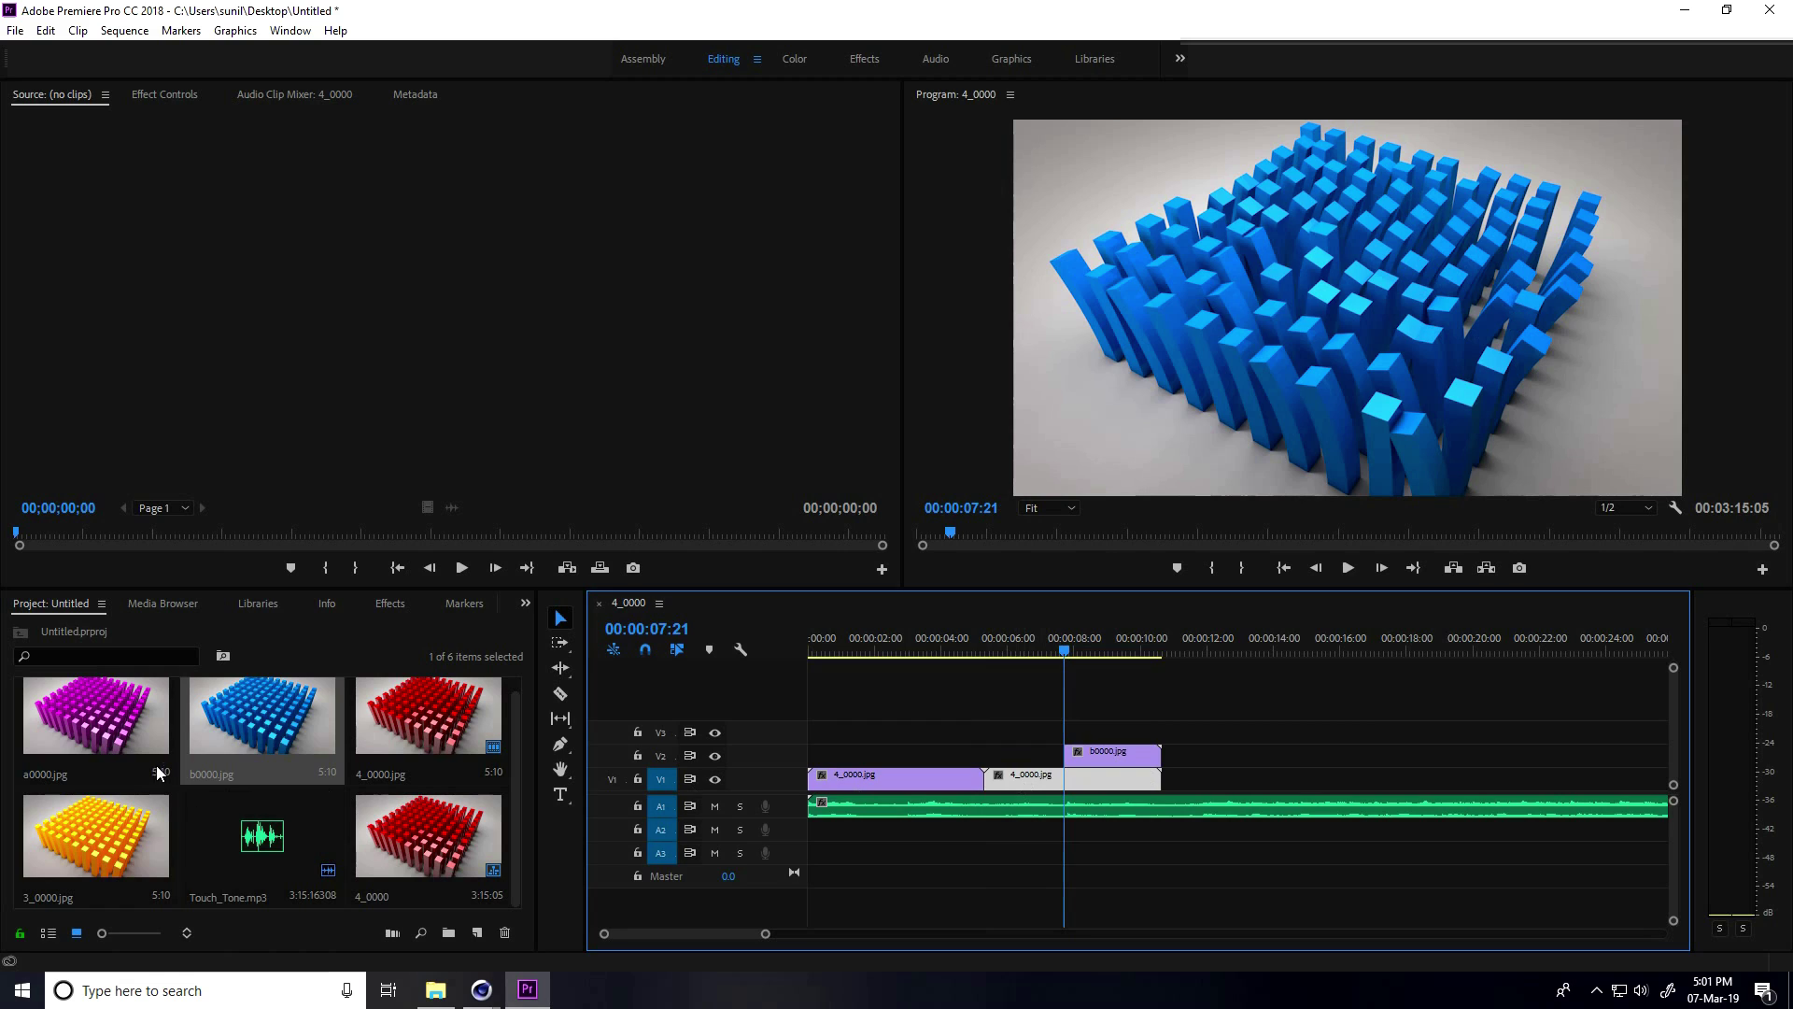
{"action": "left_click_drag", "start_coordinate": [256, 730], "coordinate": [1169, 777]}
{"action": "left_click_drag", "start_coordinate": [1060, 651], "coordinate": [1274, 651]}
{"action": "key", "text": "minus"}
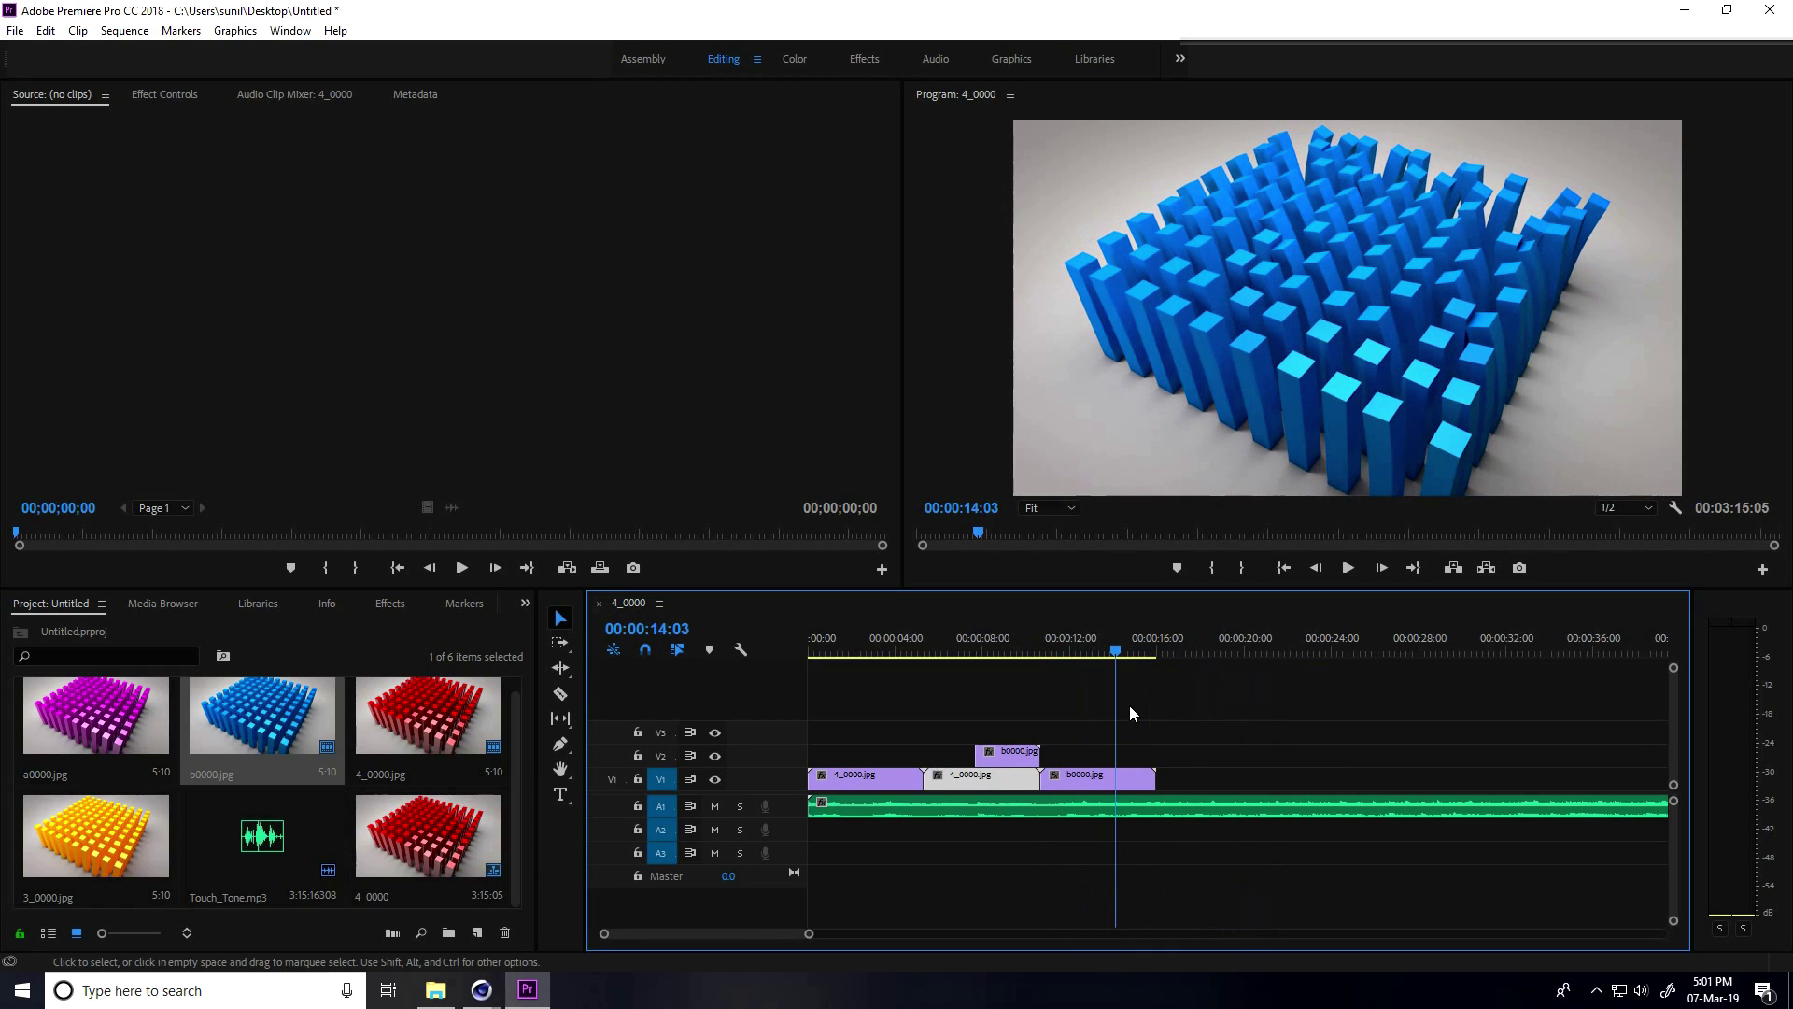
Add the pink a0000.jpg and yellow 3_0000.jpg clips after the blue section
{"action": "left_click", "coordinate": [72, 737]}
{"action": "left_click_drag", "start_coordinate": [71, 736], "coordinate": [1117, 757]}
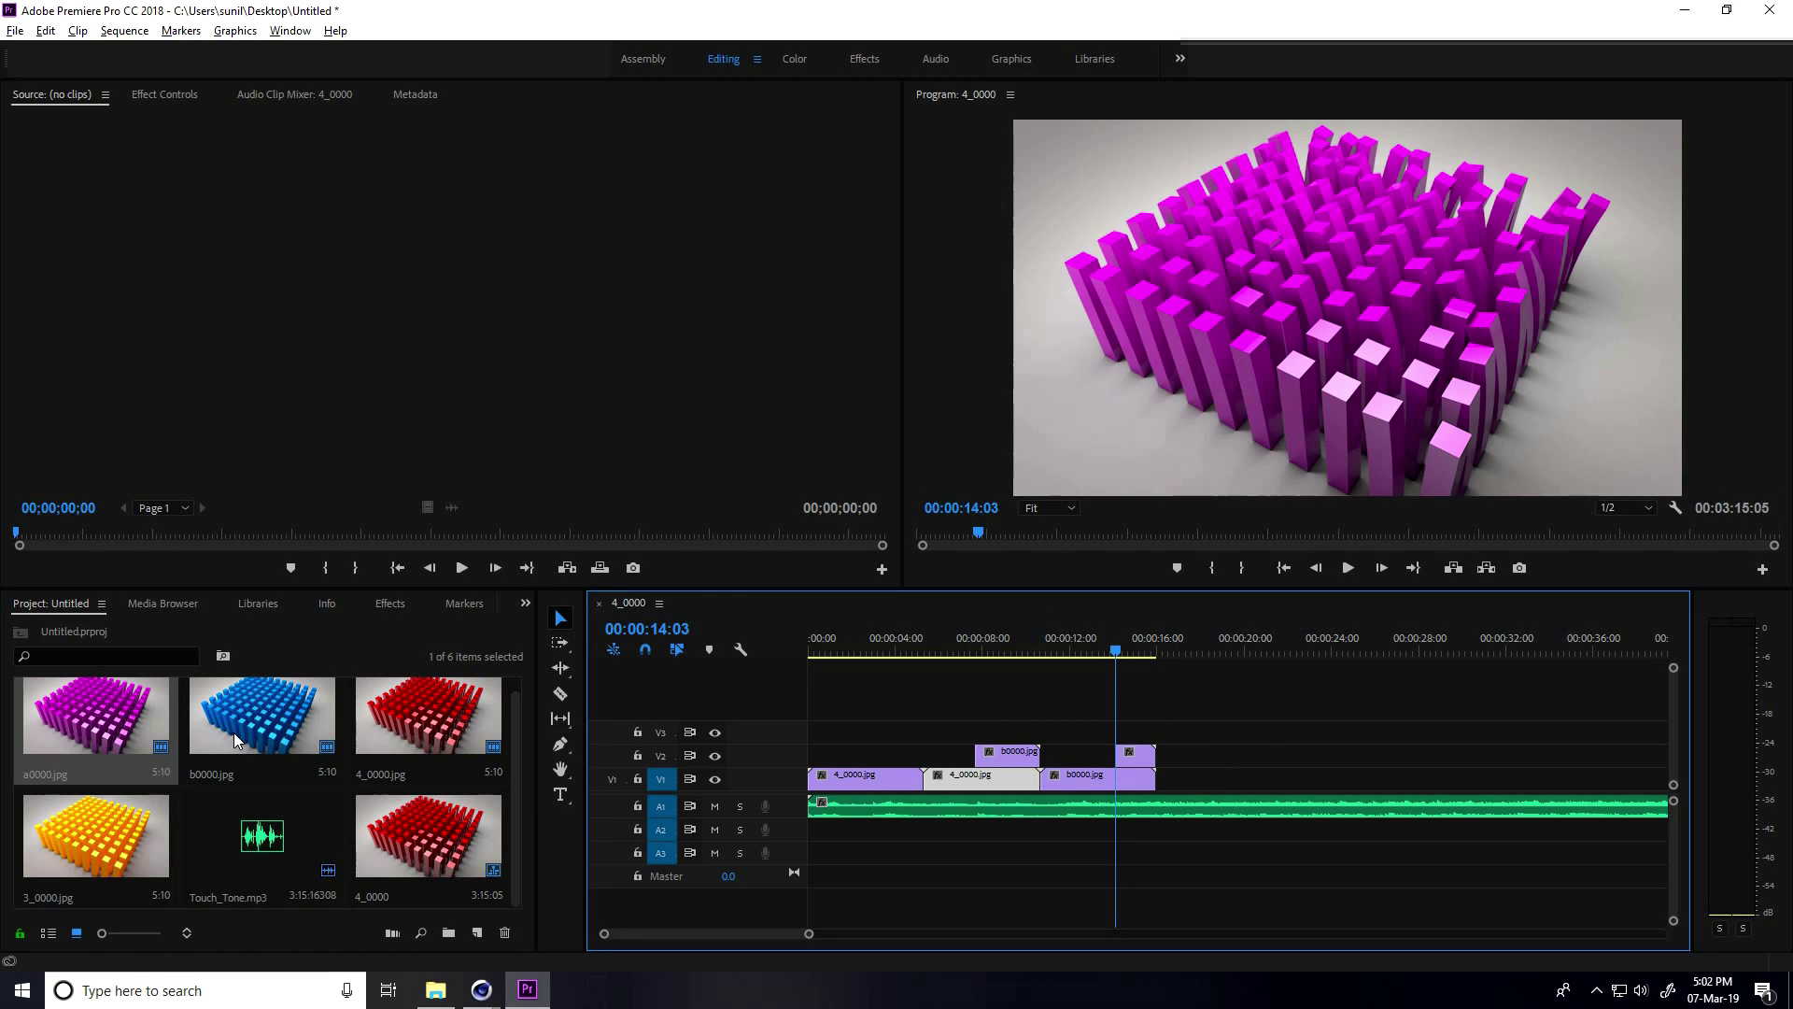
{"action": "left_click_drag", "start_coordinate": [157, 737], "coordinate": [1261, 780]}
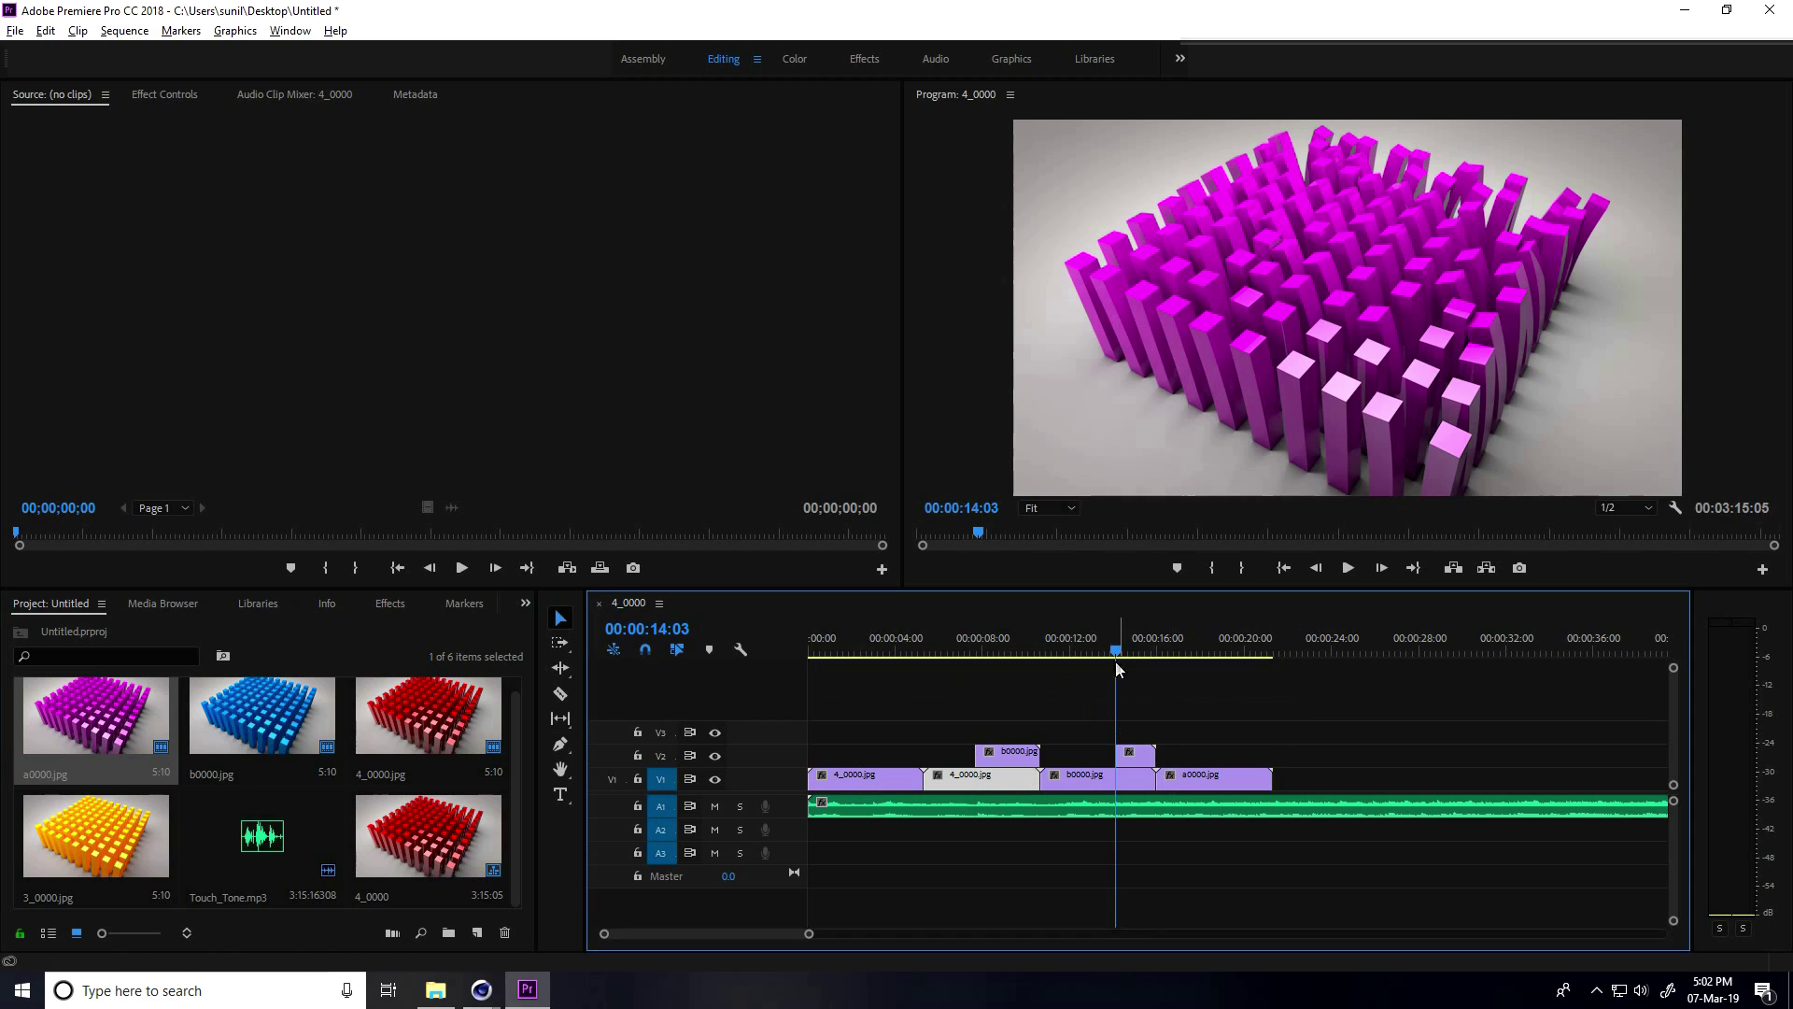
{"action": "left_click", "coordinate": [1102, 644]}
{"action": "left_click_drag", "start_coordinate": [1105, 649], "coordinate": [1232, 658]}
{"action": "left_click_drag", "start_coordinate": [94, 836], "coordinate": [1223, 751]}
Move the upper-track clips down onto V1 and play the sequence from the start
{"action": "left_click_drag", "start_coordinate": [1253, 637], "coordinate": [809, 644]}
{"action": "left_click_drag", "start_coordinate": [1004, 755], "coordinate": [1004, 783]}
{"action": "left_click_drag", "start_coordinate": [1132, 753], "coordinate": [1134, 785]}
{"action": "left_click_drag", "start_coordinate": [1253, 758], "coordinate": [1253, 777]}
{"action": "left_click", "coordinate": [1347, 568]}
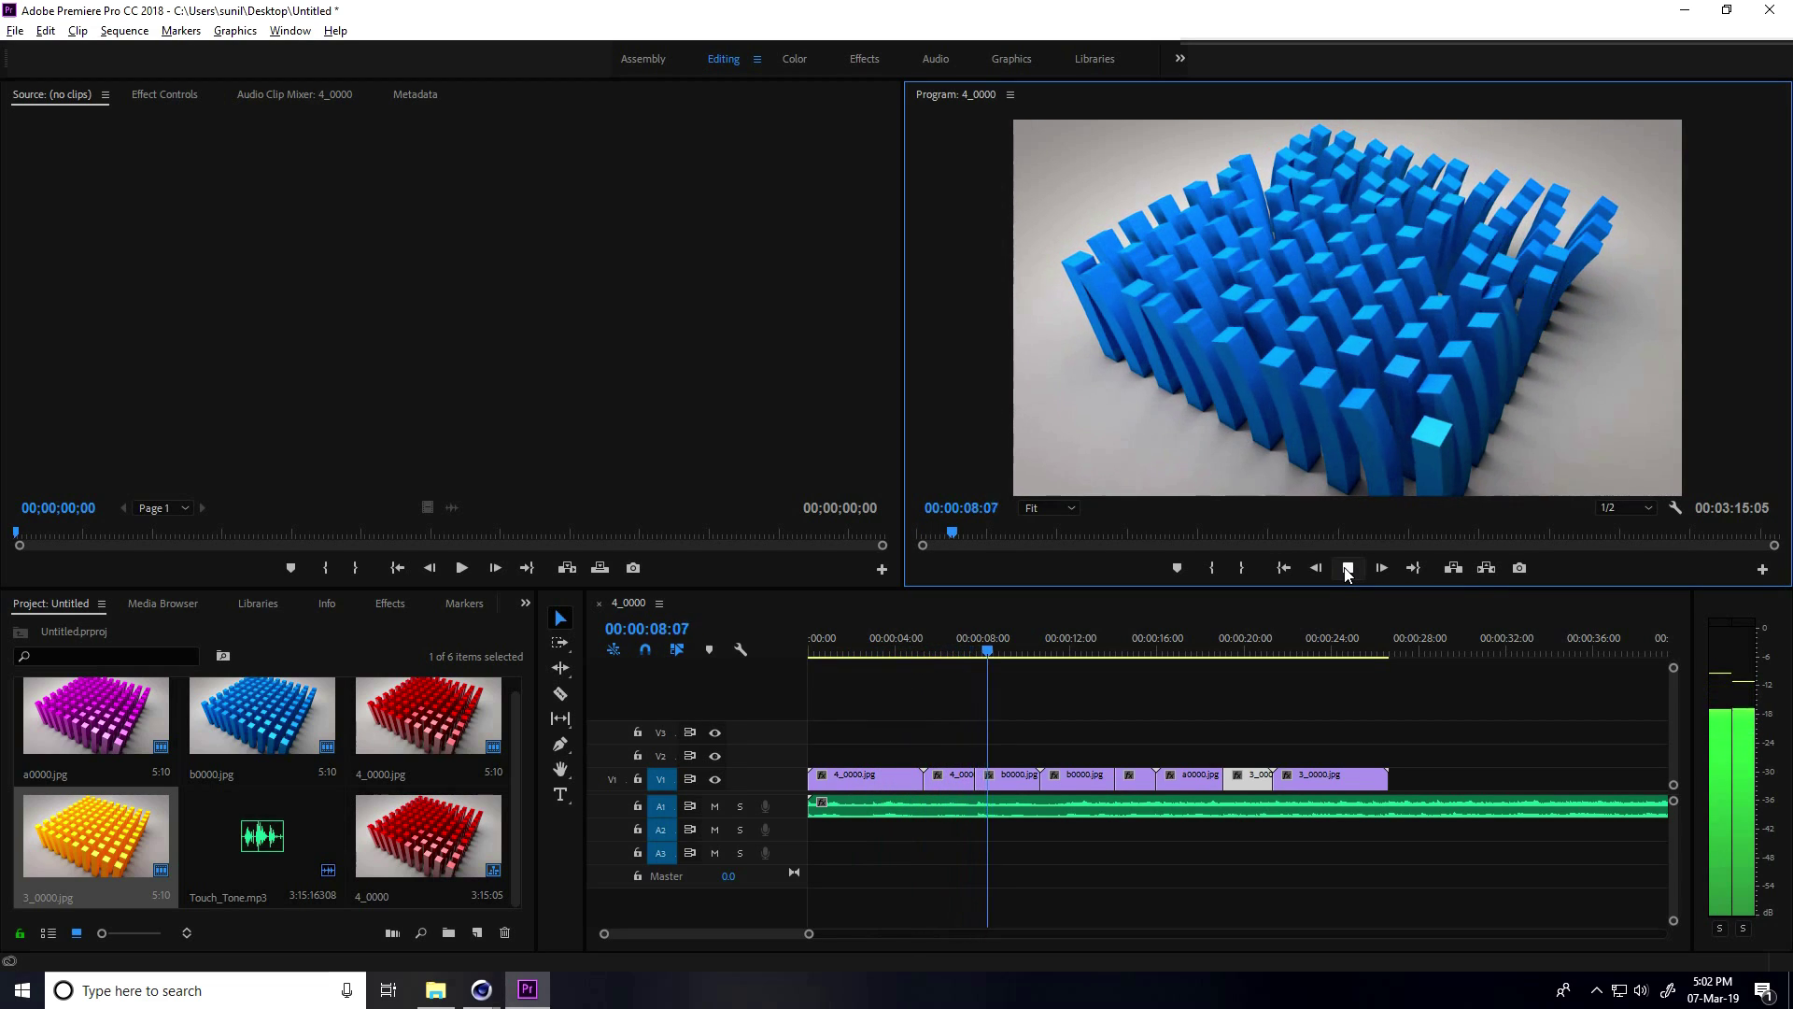
Stop playback and add a default cross dissolve at the first clip join on V1
{"action": "left_click", "coordinate": [1348, 568]}
{"action": "scroll", "coordinate": [932, 741], "scroll_direction": "up", "scroll_amount": 5, "text": "alt"}
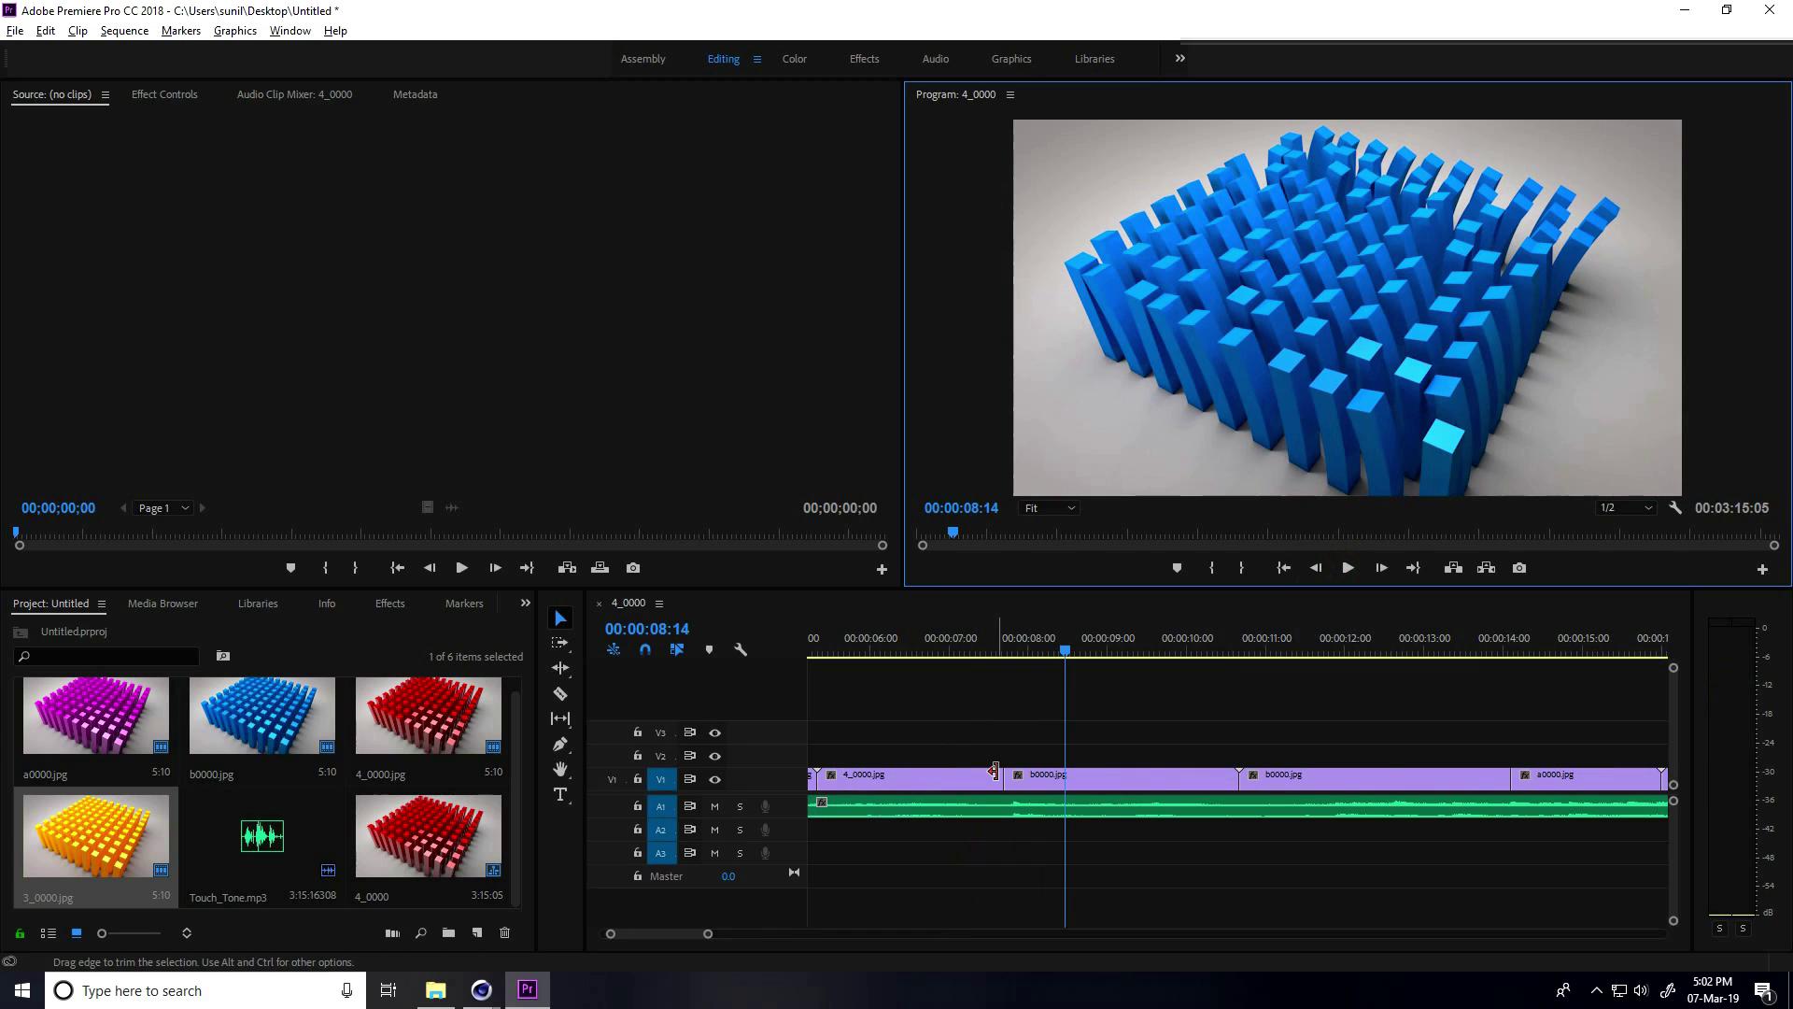
{"action": "right_click", "coordinate": [999, 779]}
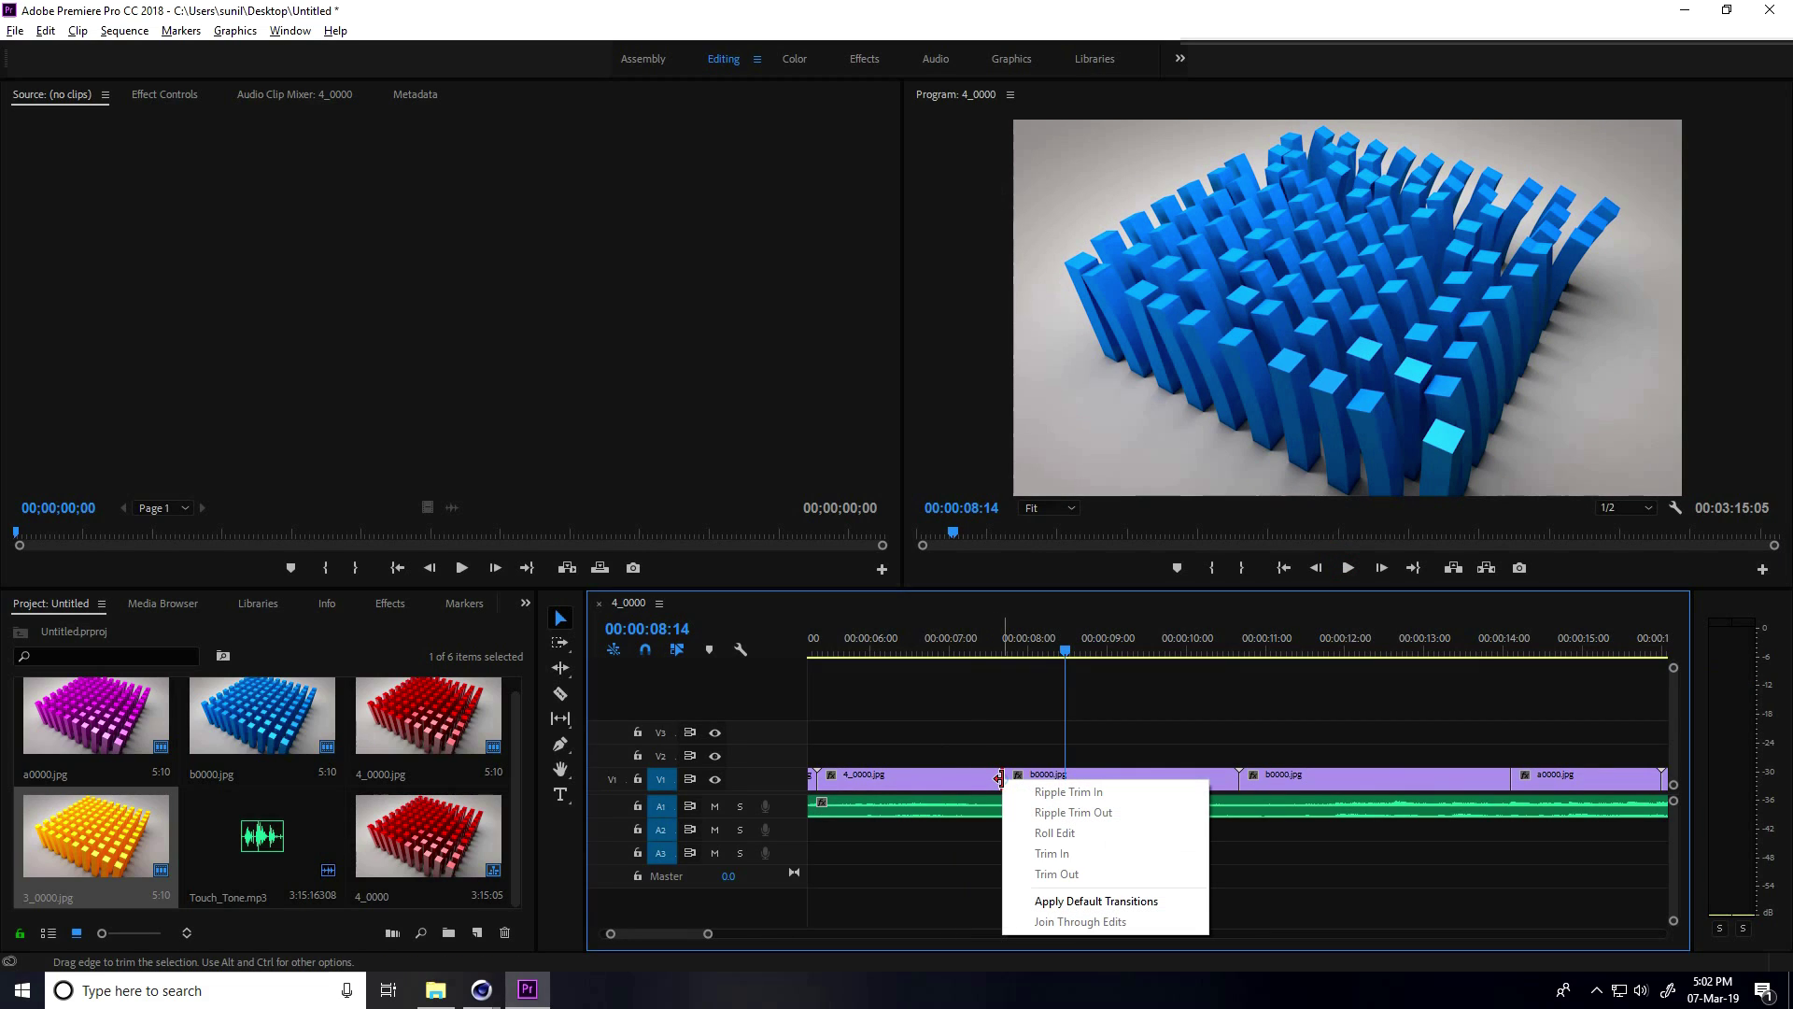
{"action": "left_click", "coordinate": [1109, 904]}
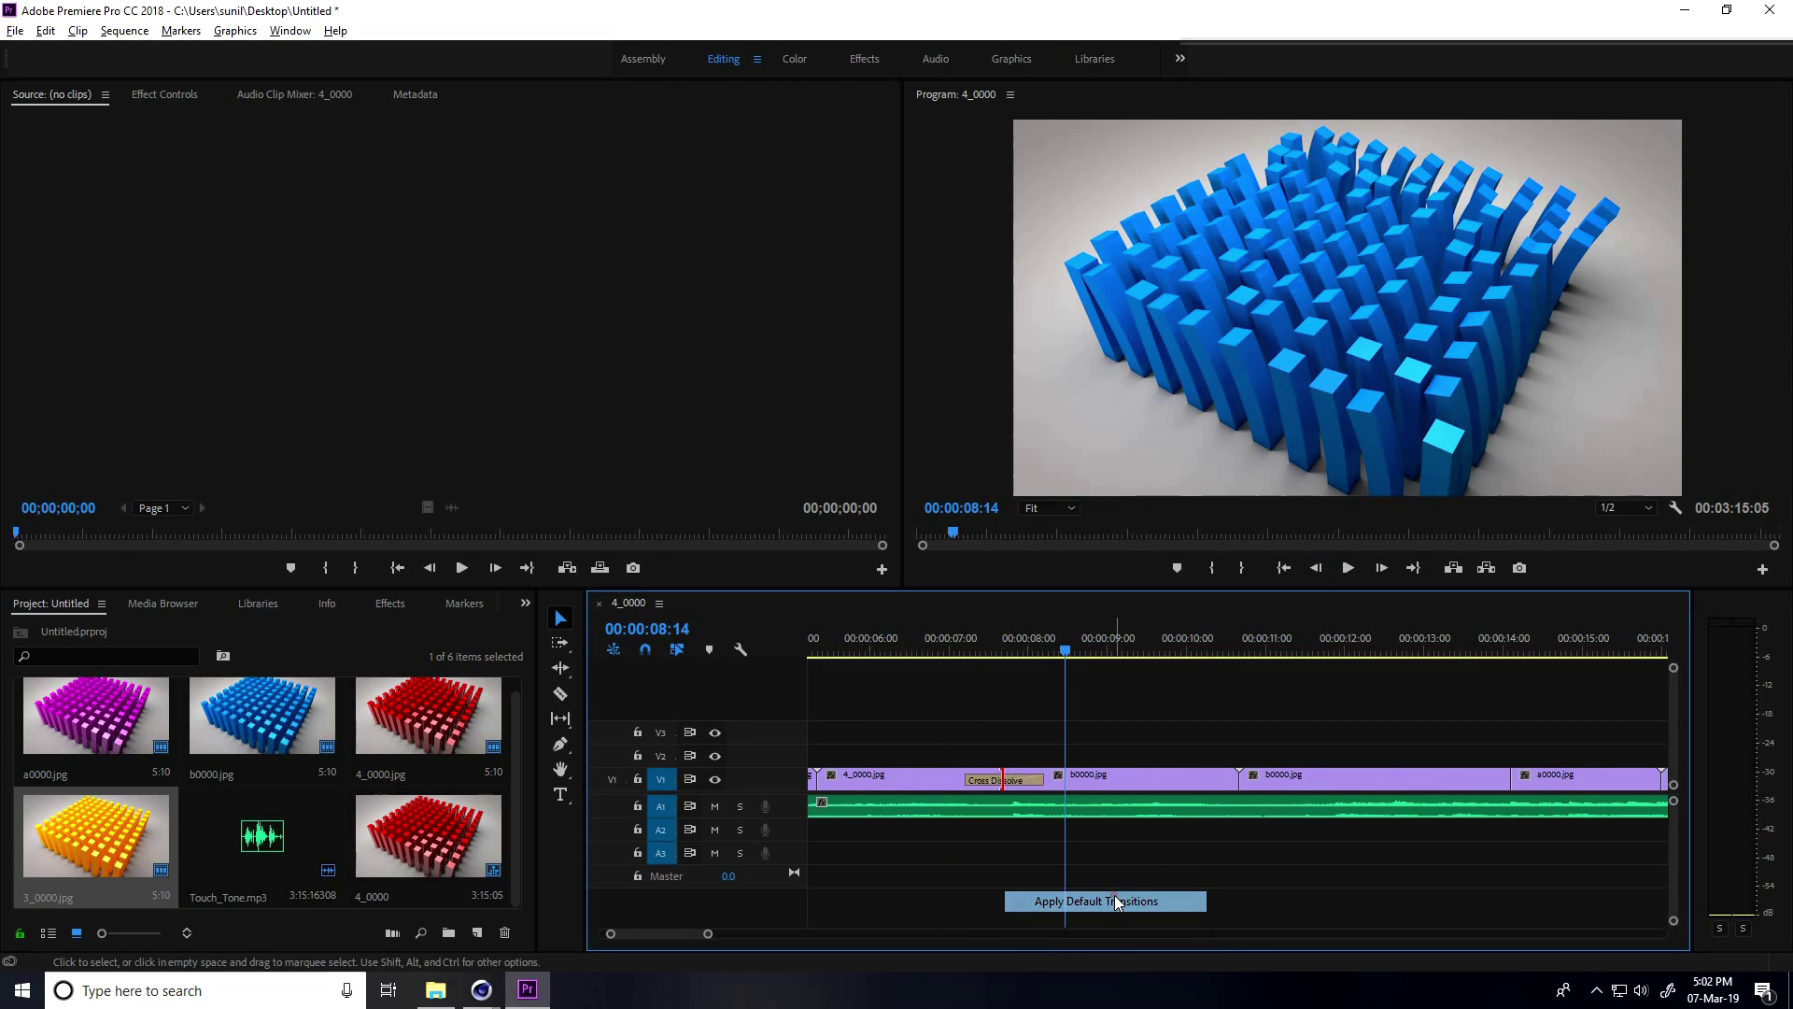
{"action": "scroll", "coordinate": [964, 860], "scroll_direction": "down", "scroll_amount": 4, "text": "alt"}
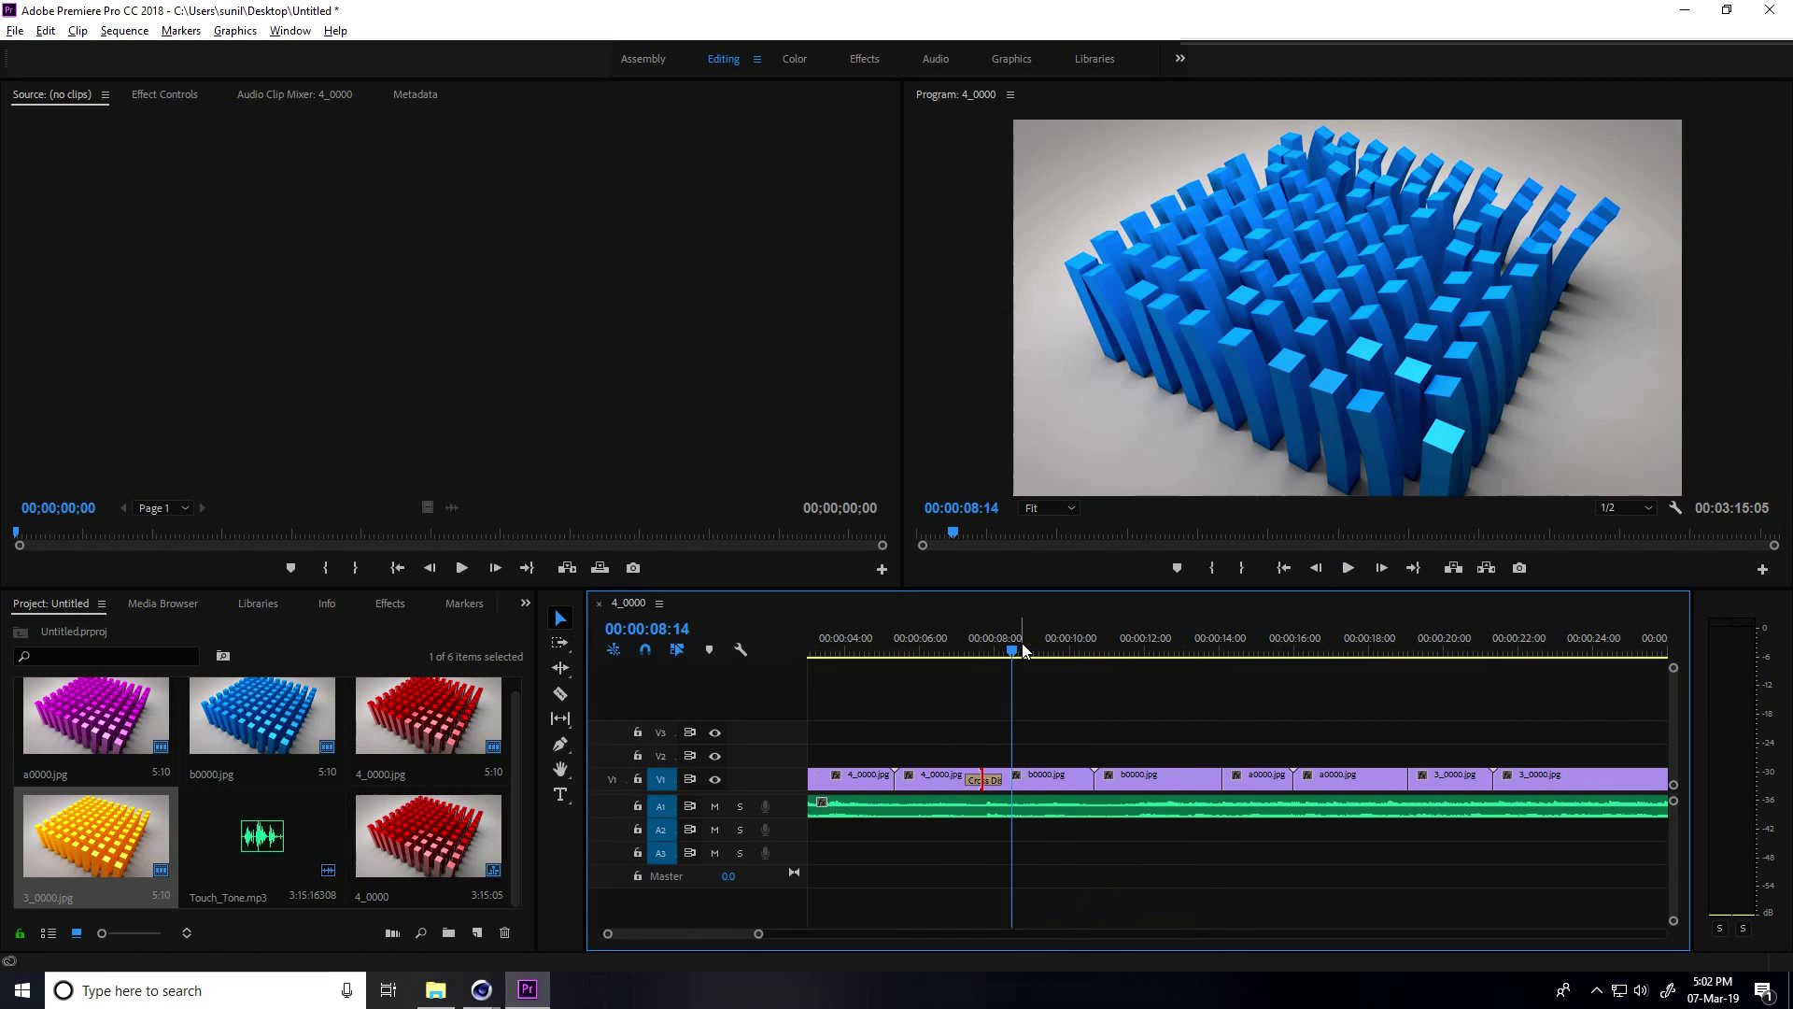
Add cross dissolves at the b0000/a0000 and a0000/3_0000 joins
{"action": "left_click_drag", "start_coordinate": [1023, 649], "coordinate": [1360, 649]}
{"action": "right_click", "coordinate": [1222, 779]}
{"action": "left_click", "coordinate": [1320, 900]}
{"action": "left_click", "coordinate": [1214, 647]}
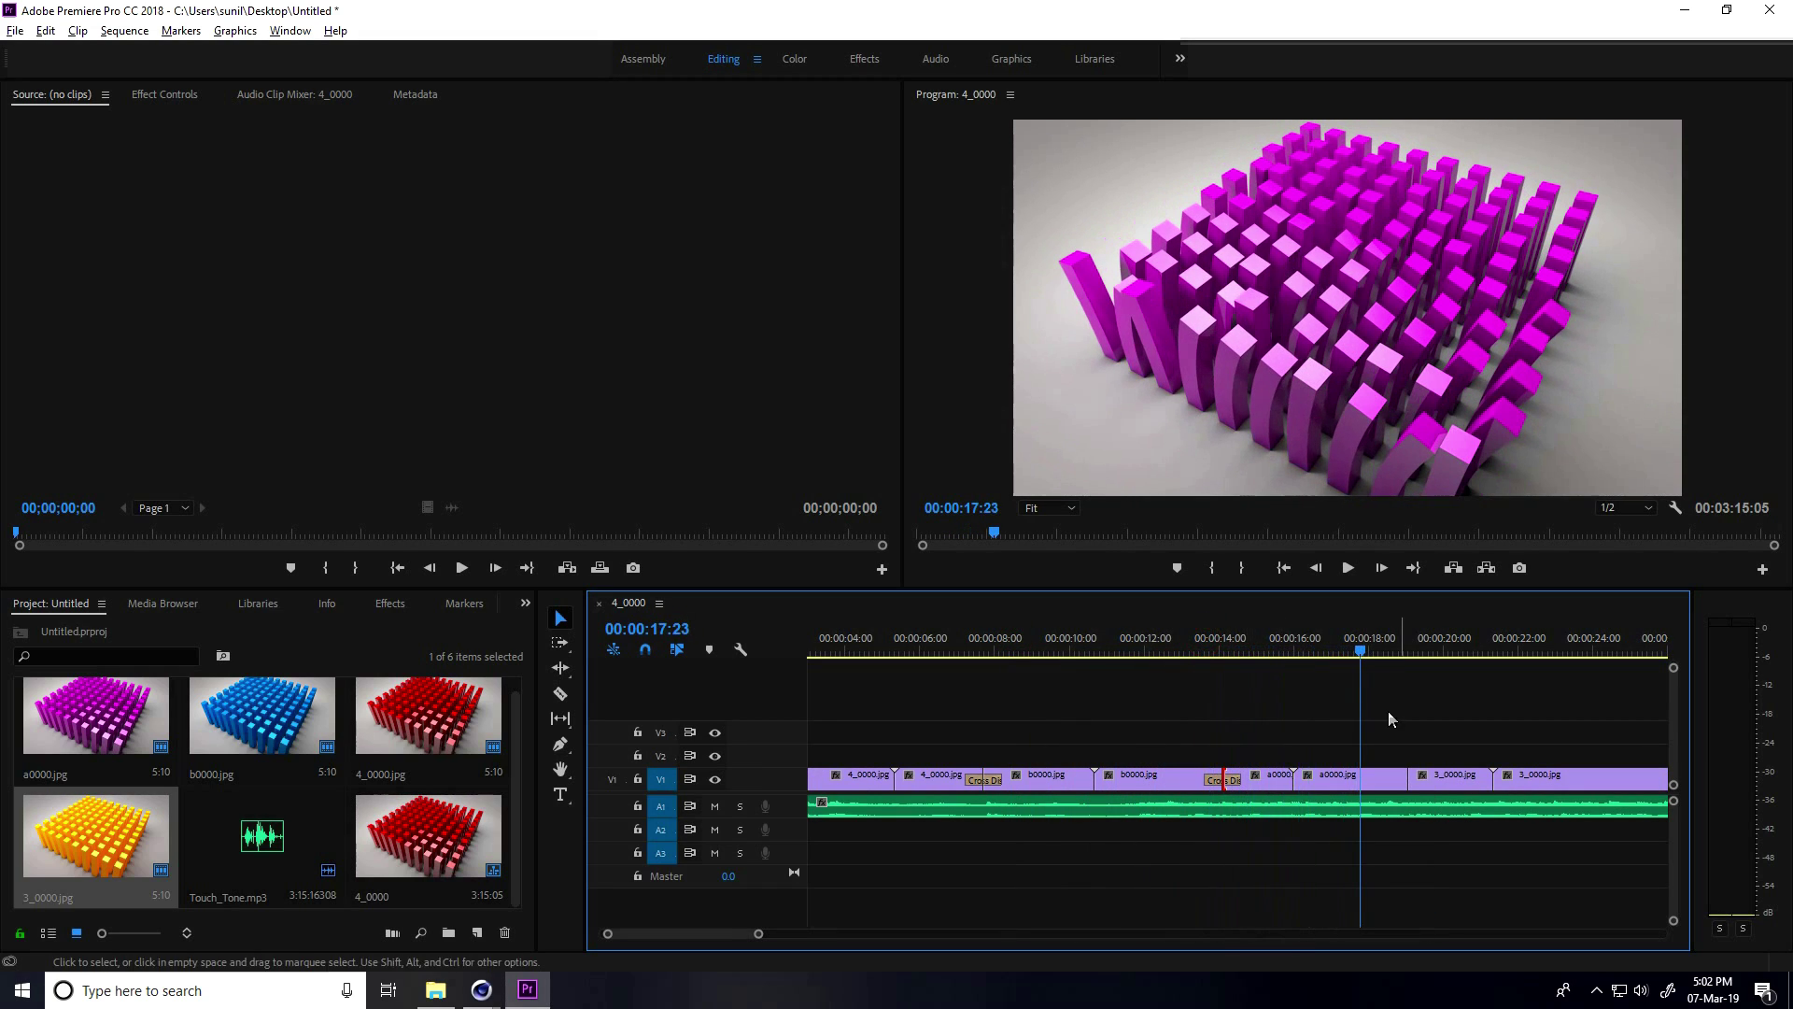
{"action": "right_click", "coordinate": [1412, 777]}
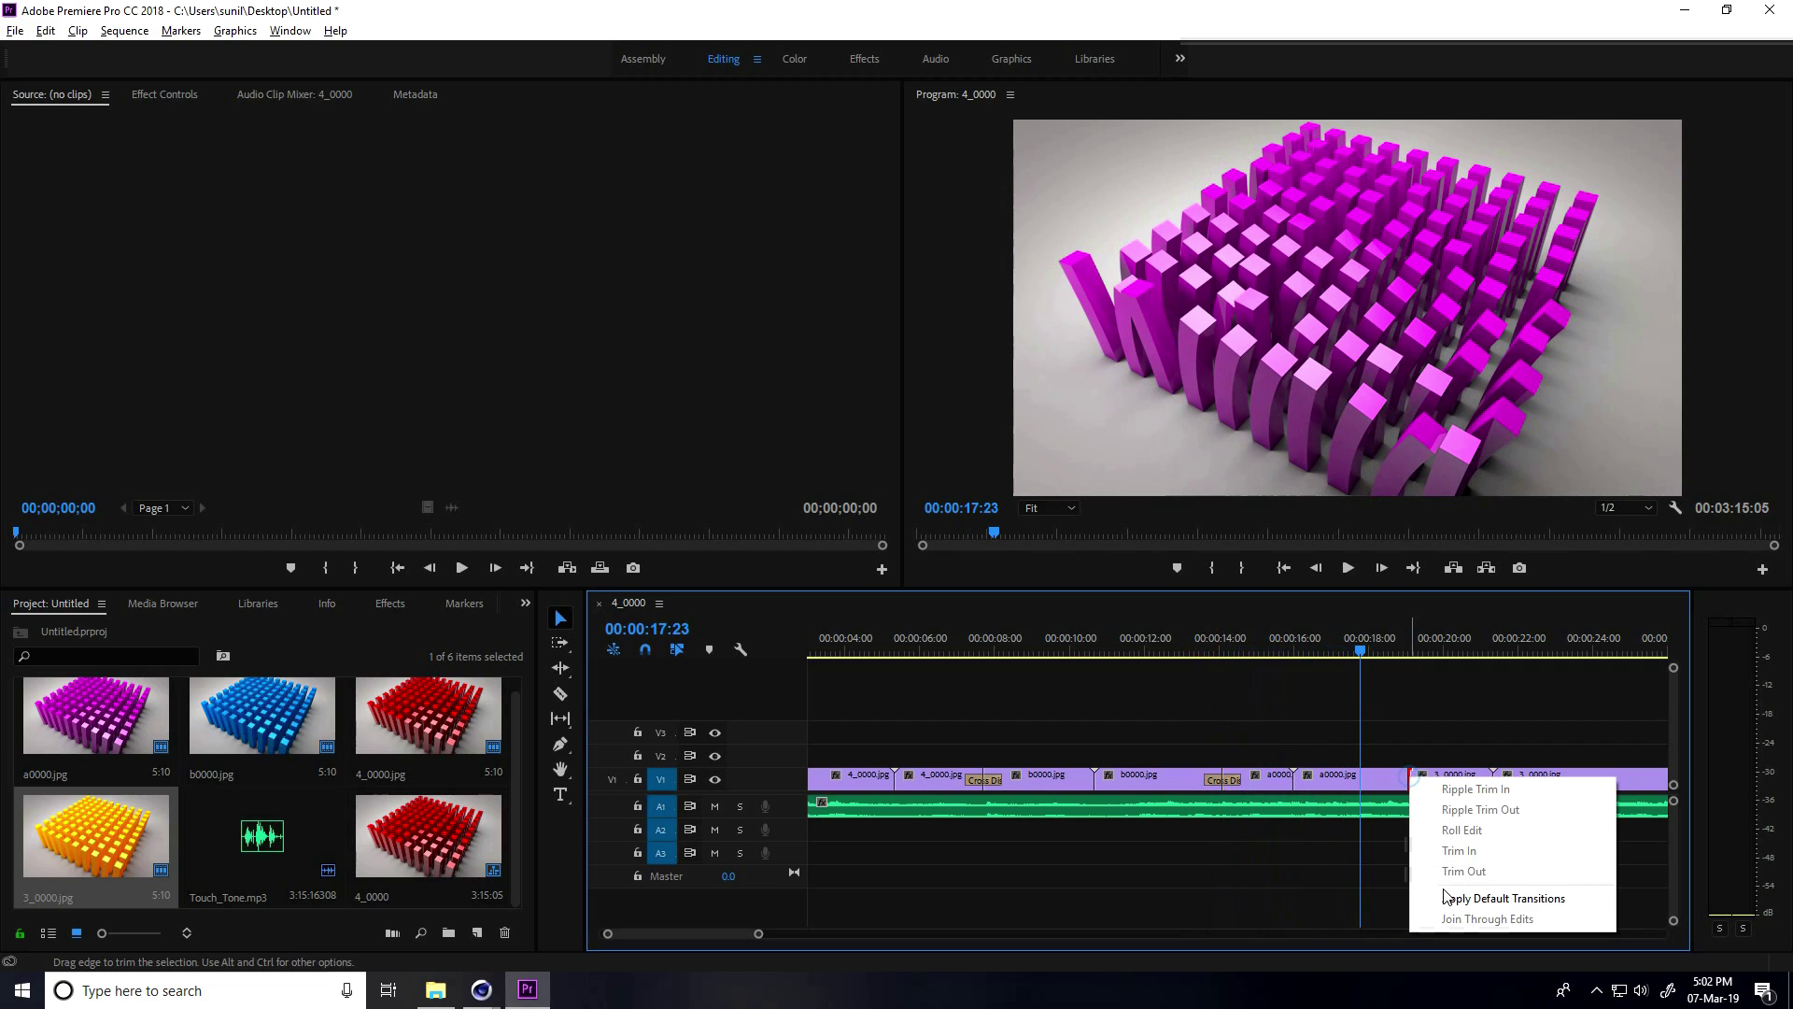
{"action": "left_click", "coordinate": [1438, 898]}
Zoom out to the whole sequence and play it from the start to review the dissolves
{"action": "key", "text": "minus"}
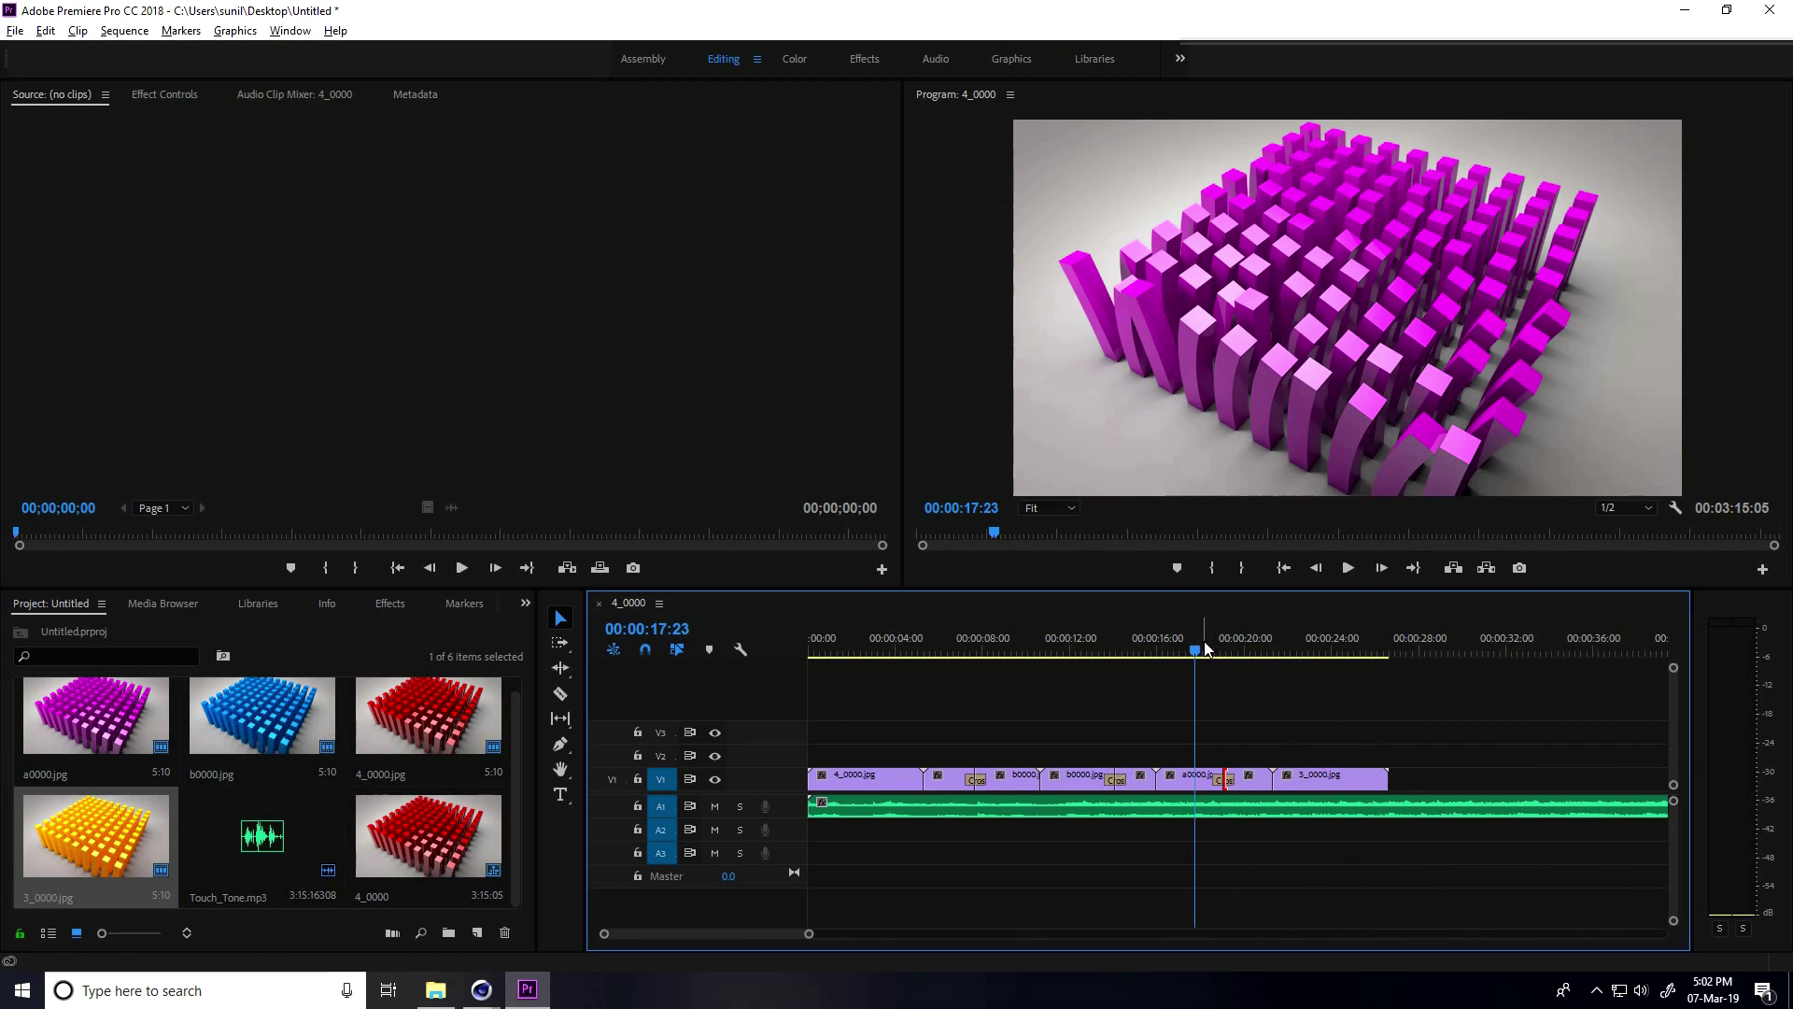
{"action": "key", "text": "Home"}
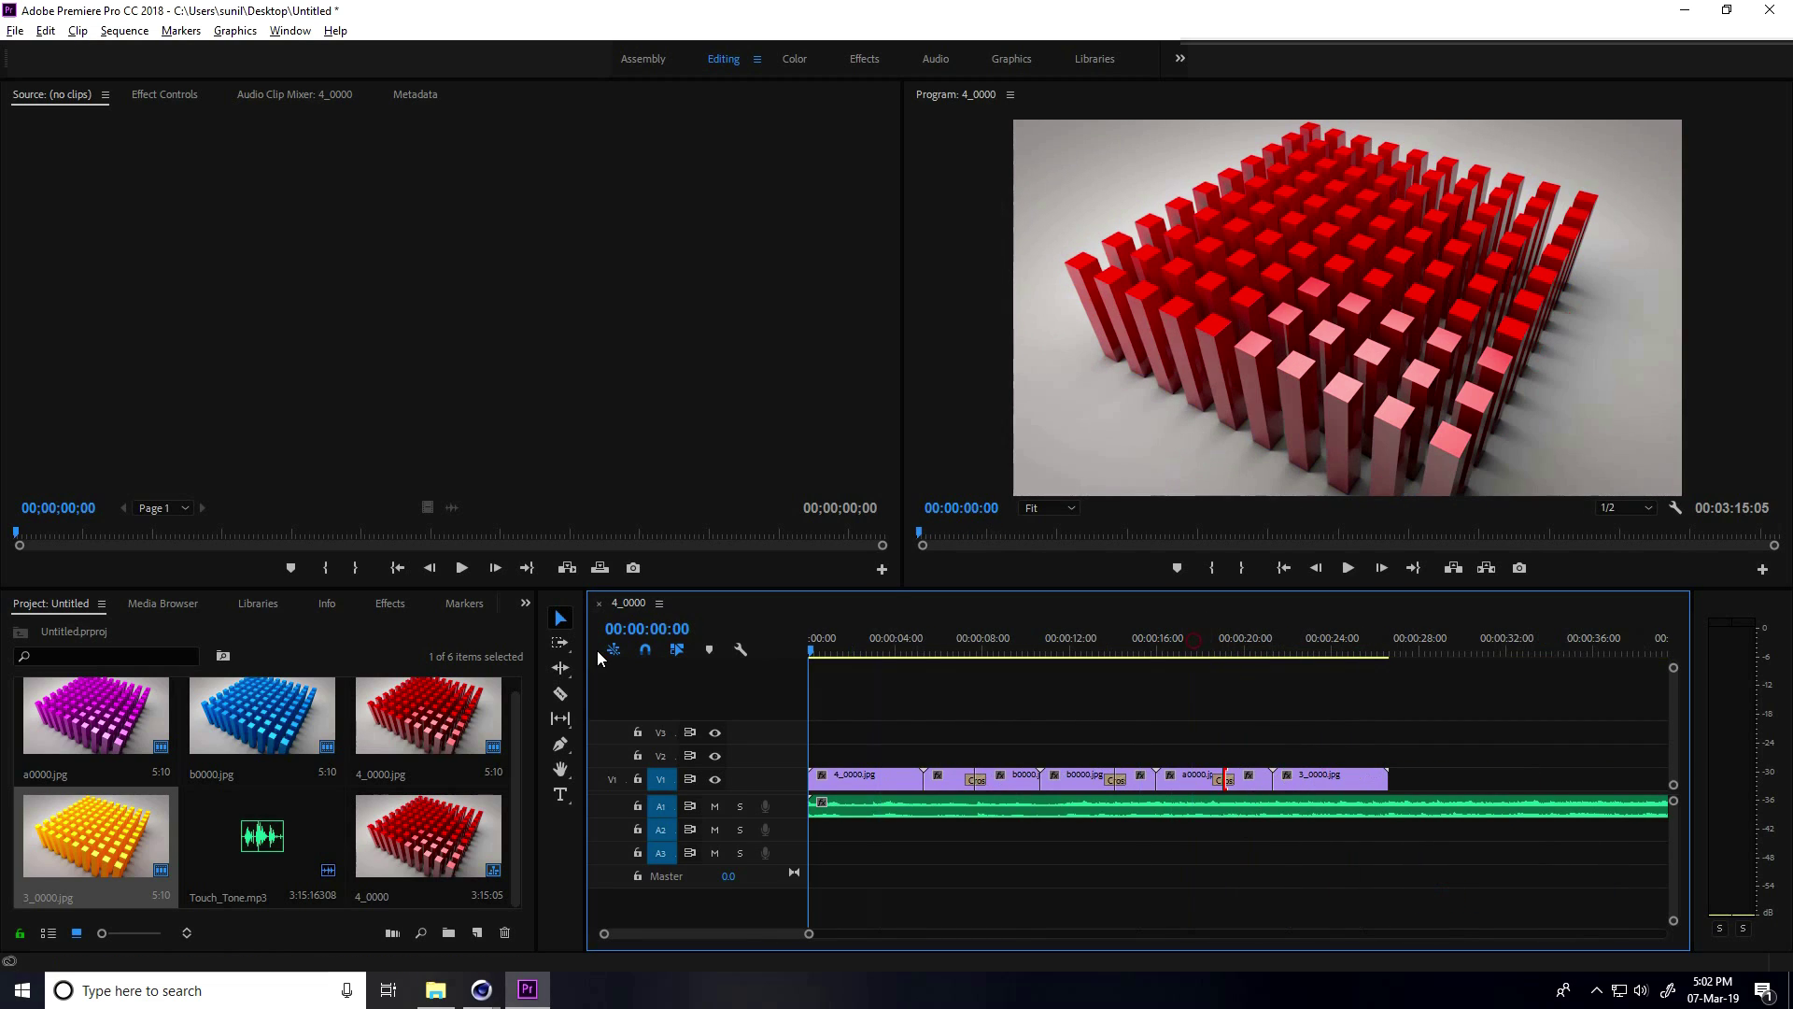
{"action": "left_click", "coordinate": [1348, 567]}
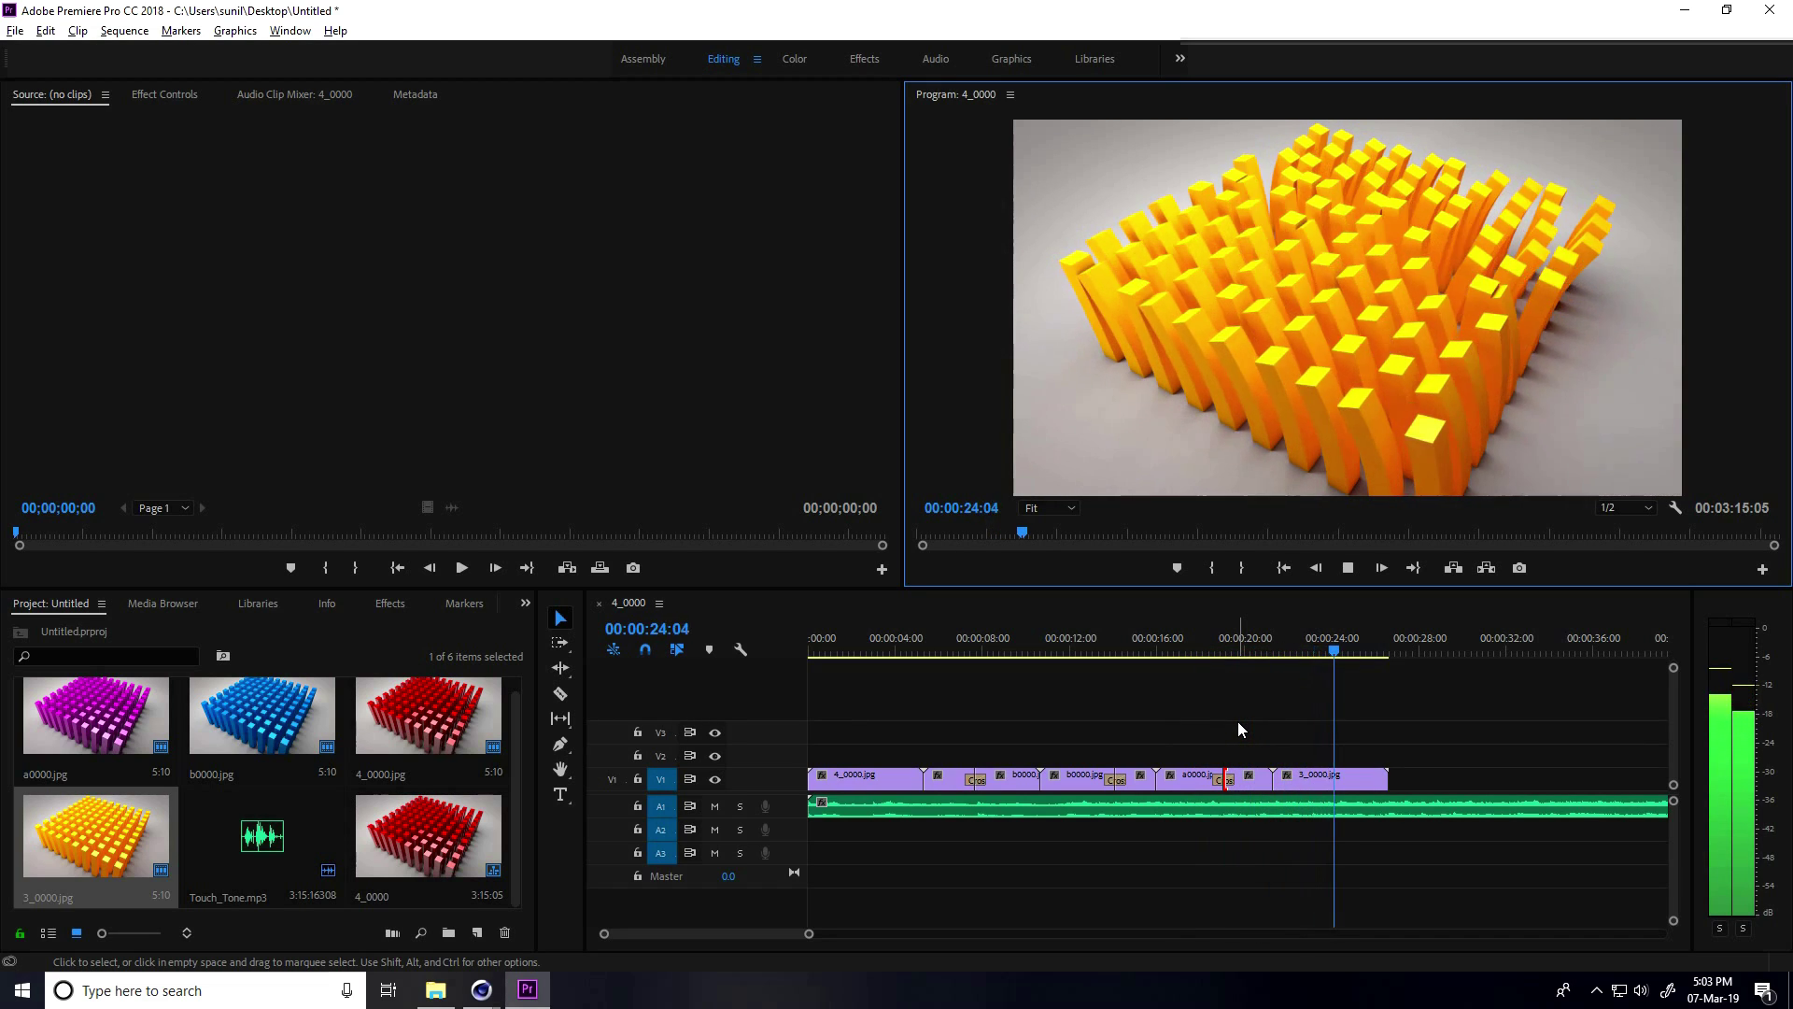
Razor-cut the music where the video ends and delete the leftover audio
{"action": "left_click", "coordinate": [1348, 569]}
{"action": "left_click", "coordinate": [560, 697]}
{"action": "left_click", "coordinate": [1388, 808]}
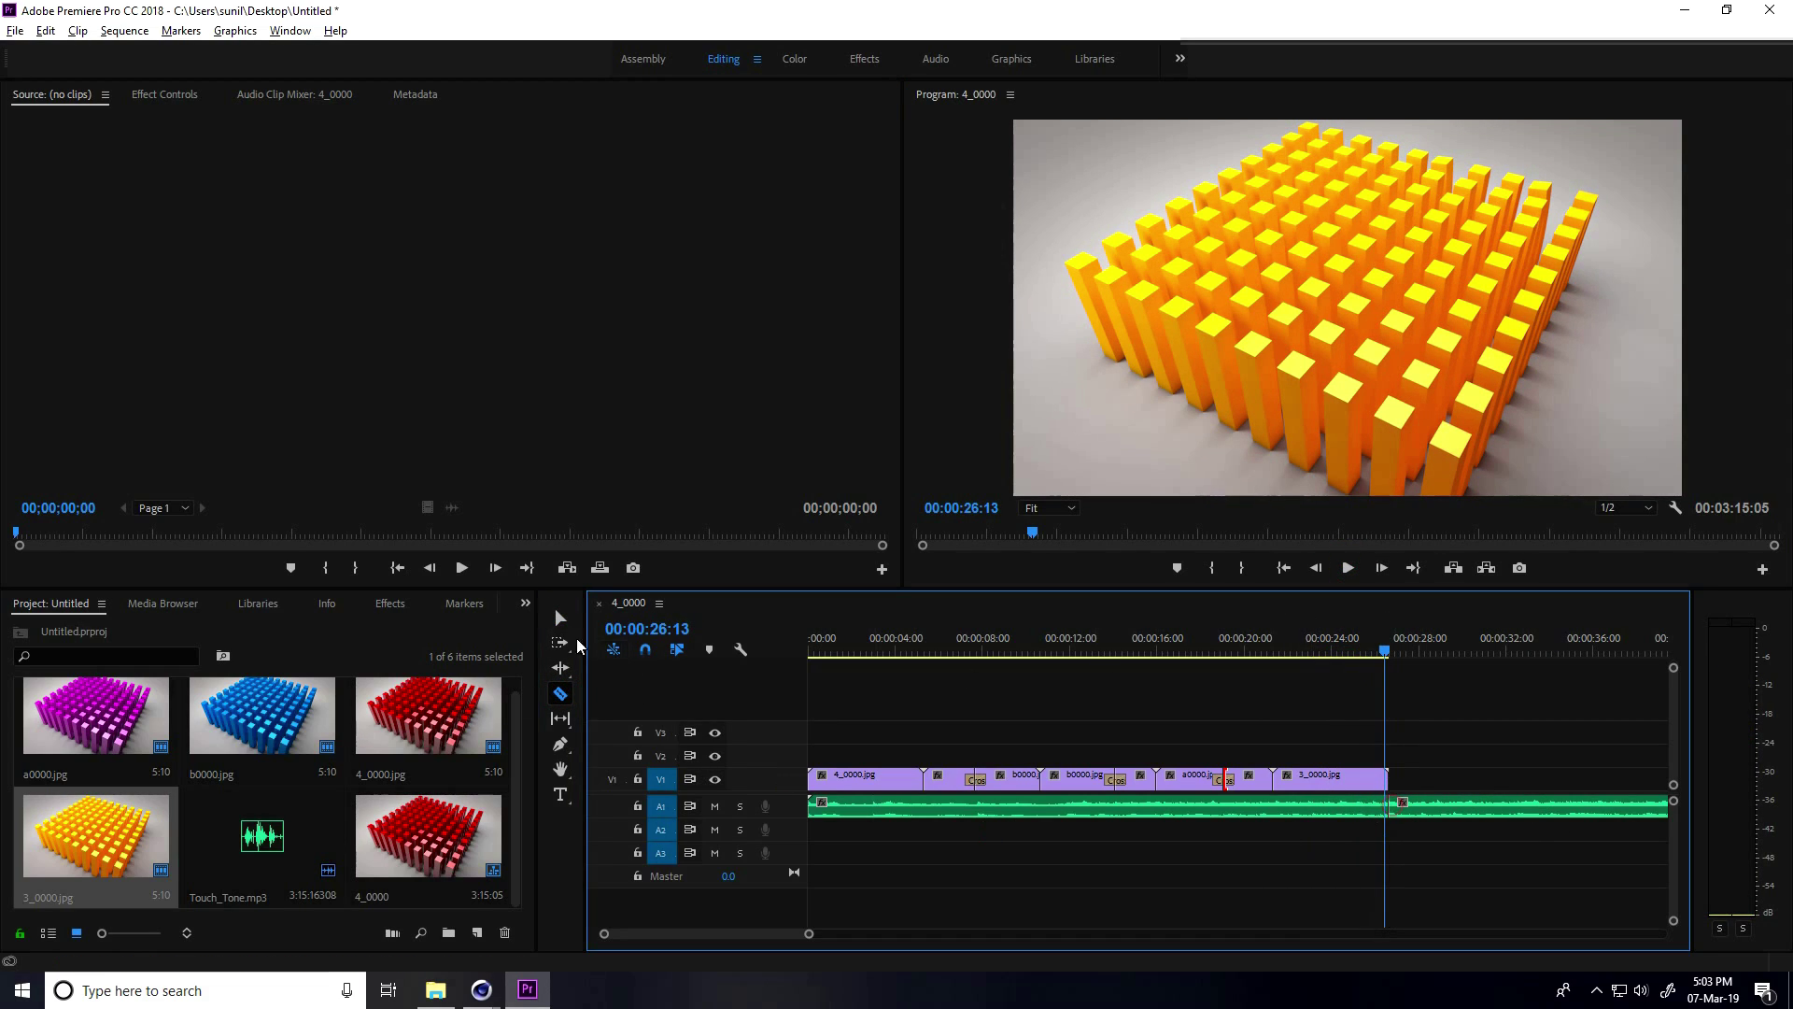
{"action": "left_click", "coordinate": [560, 618]}
{"action": "left_click_drag", "start_coordinate": [1557, 745], "coordinate": [1606, 878]}
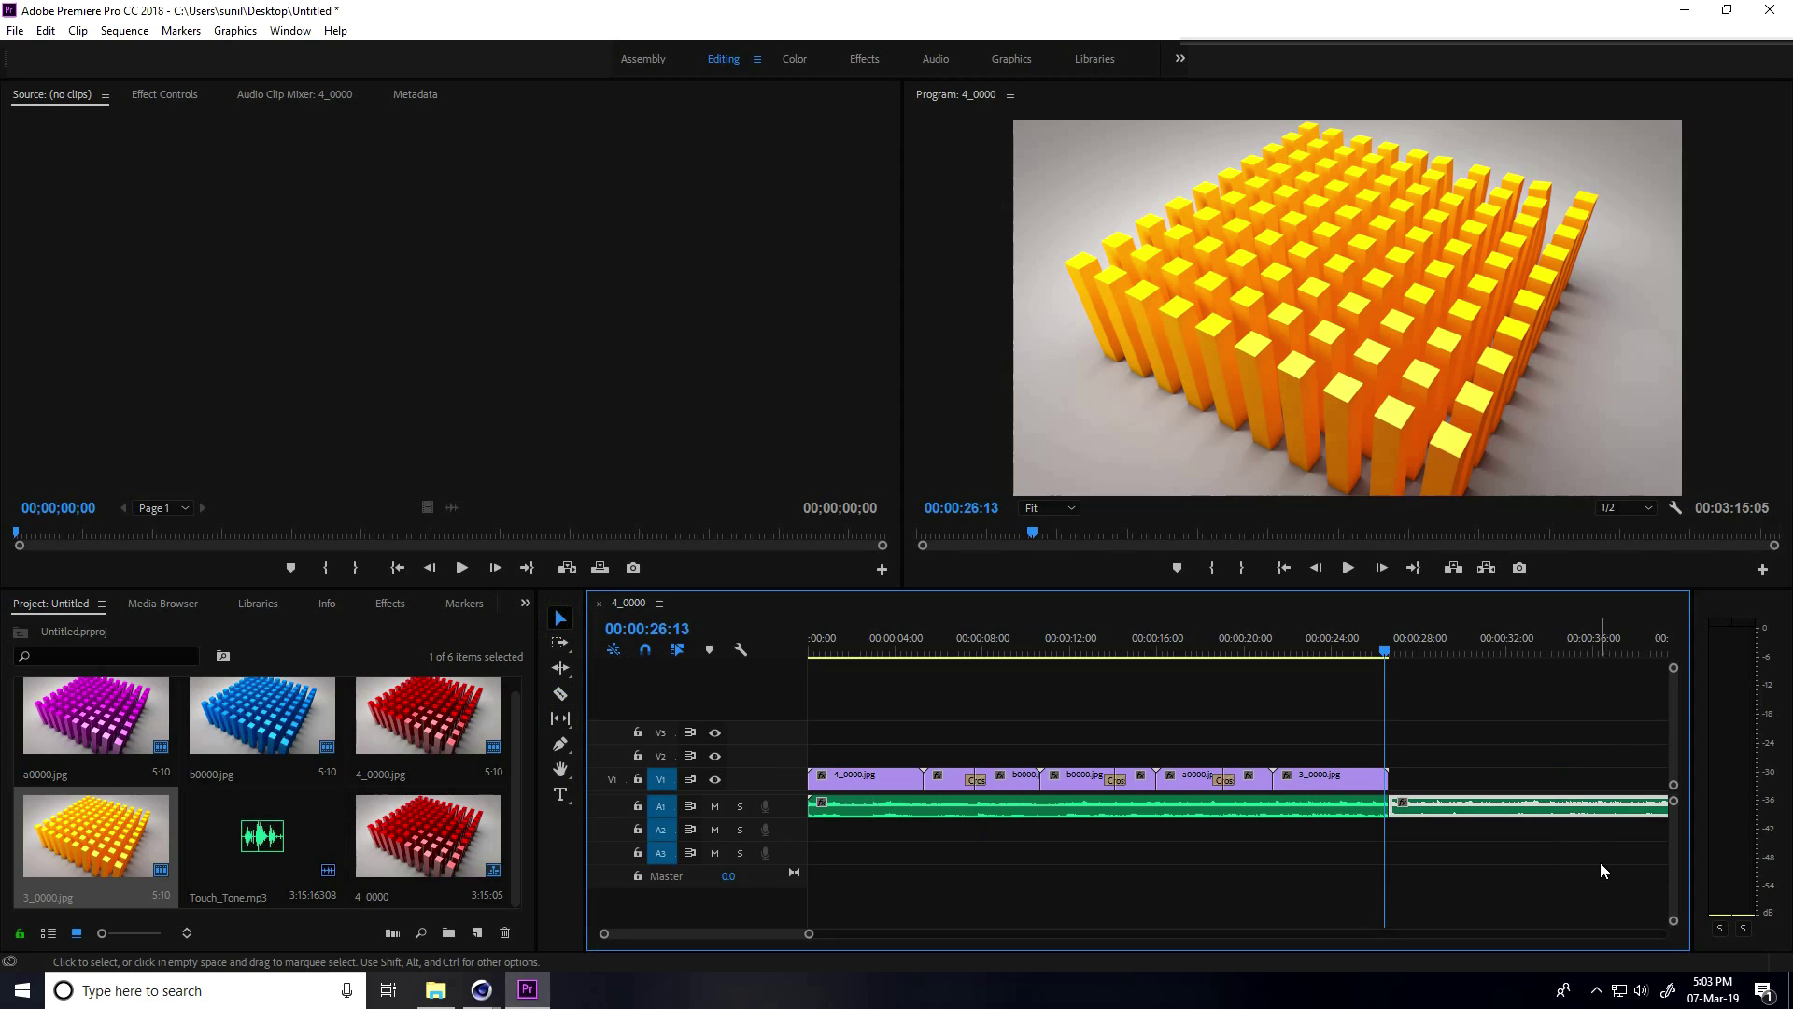
{"action": "key", "text": "Delete"}
Add default fade-out dissolves at the ends of the V1 video and the A1 music
{"action": "right_click", "coordinate": [1391, 781]}
{"action": "left_click", "coordinate": [1453, 906]}
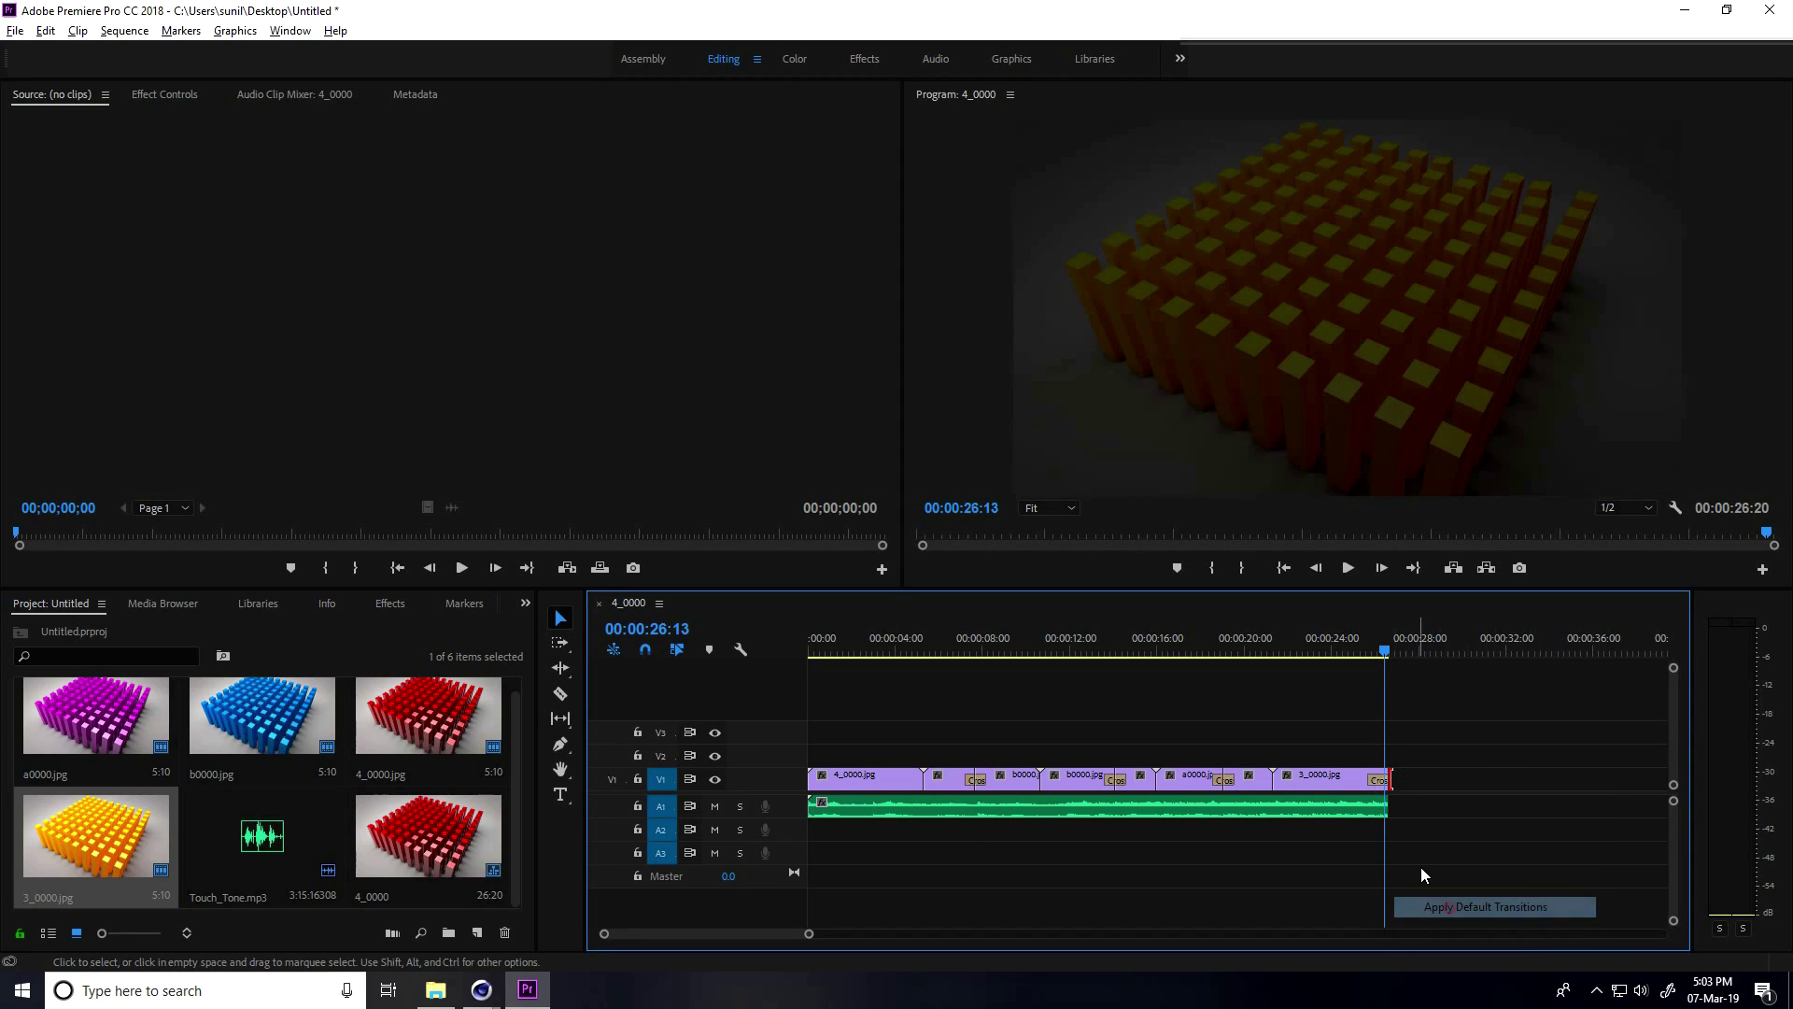
{"action": "right_click", "coordinate": [1390, 806]}
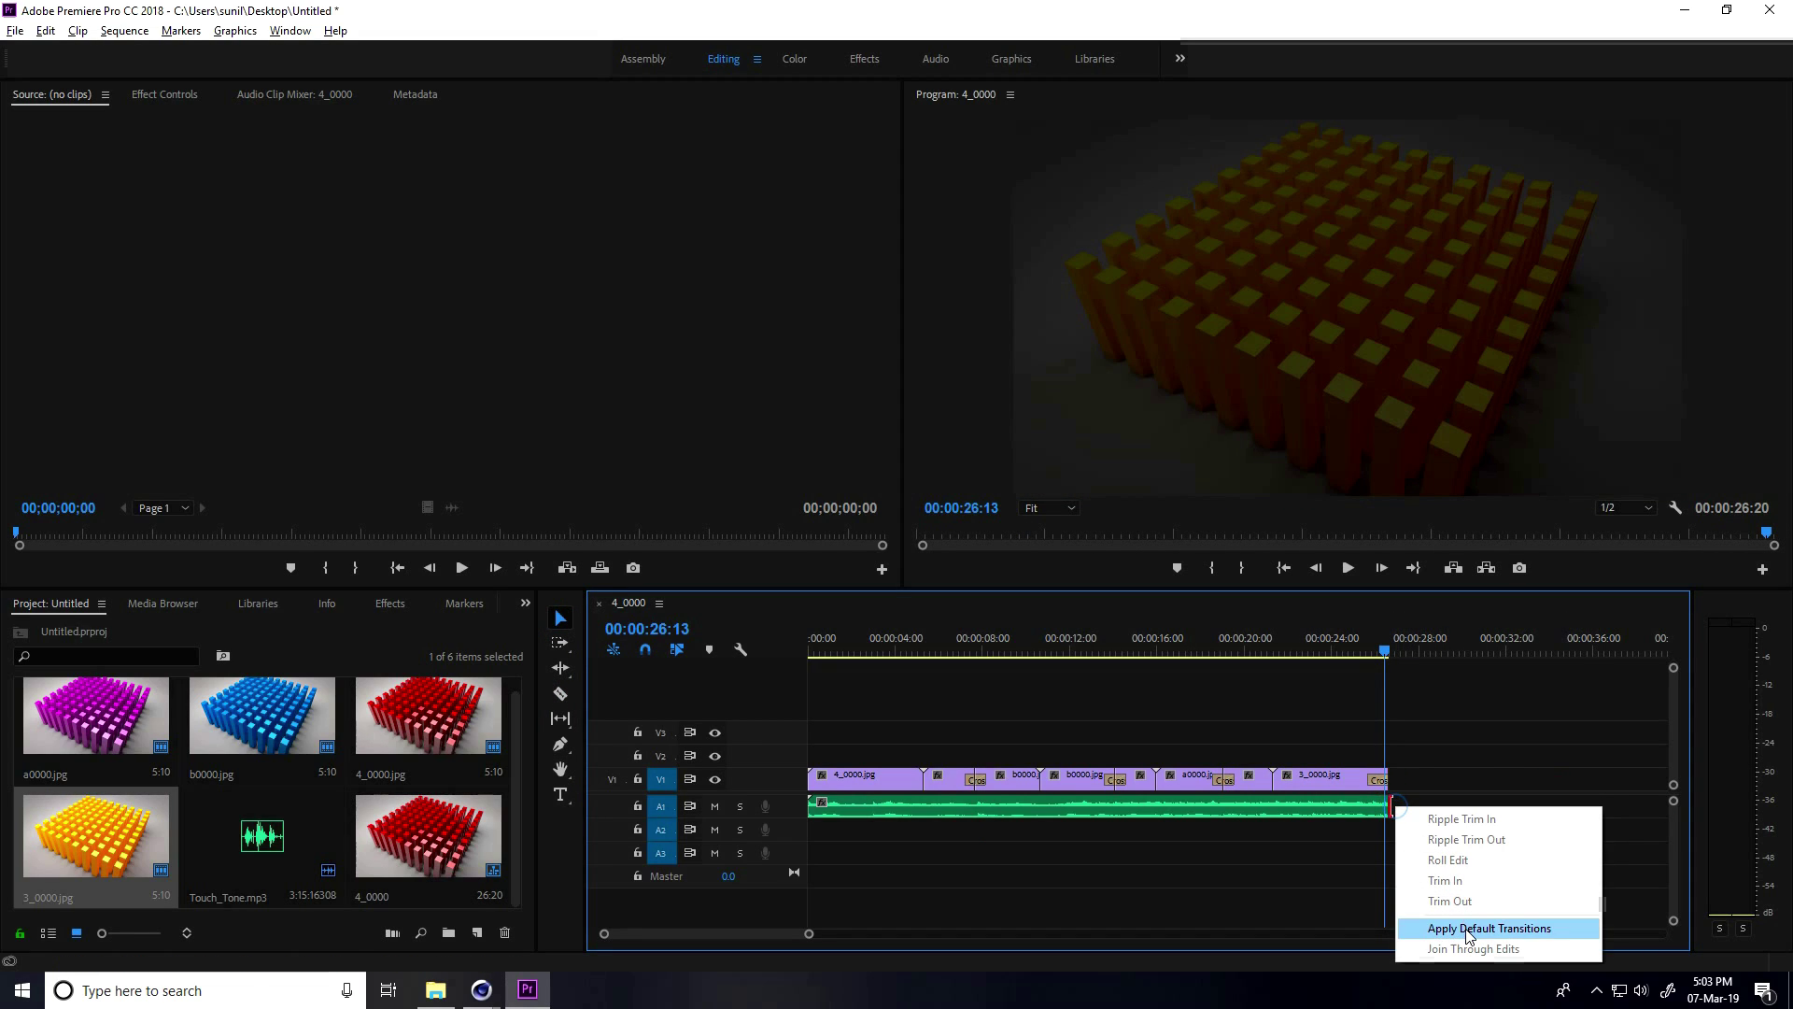
{"action": "left_click", "coordinate": [1453, 927]}
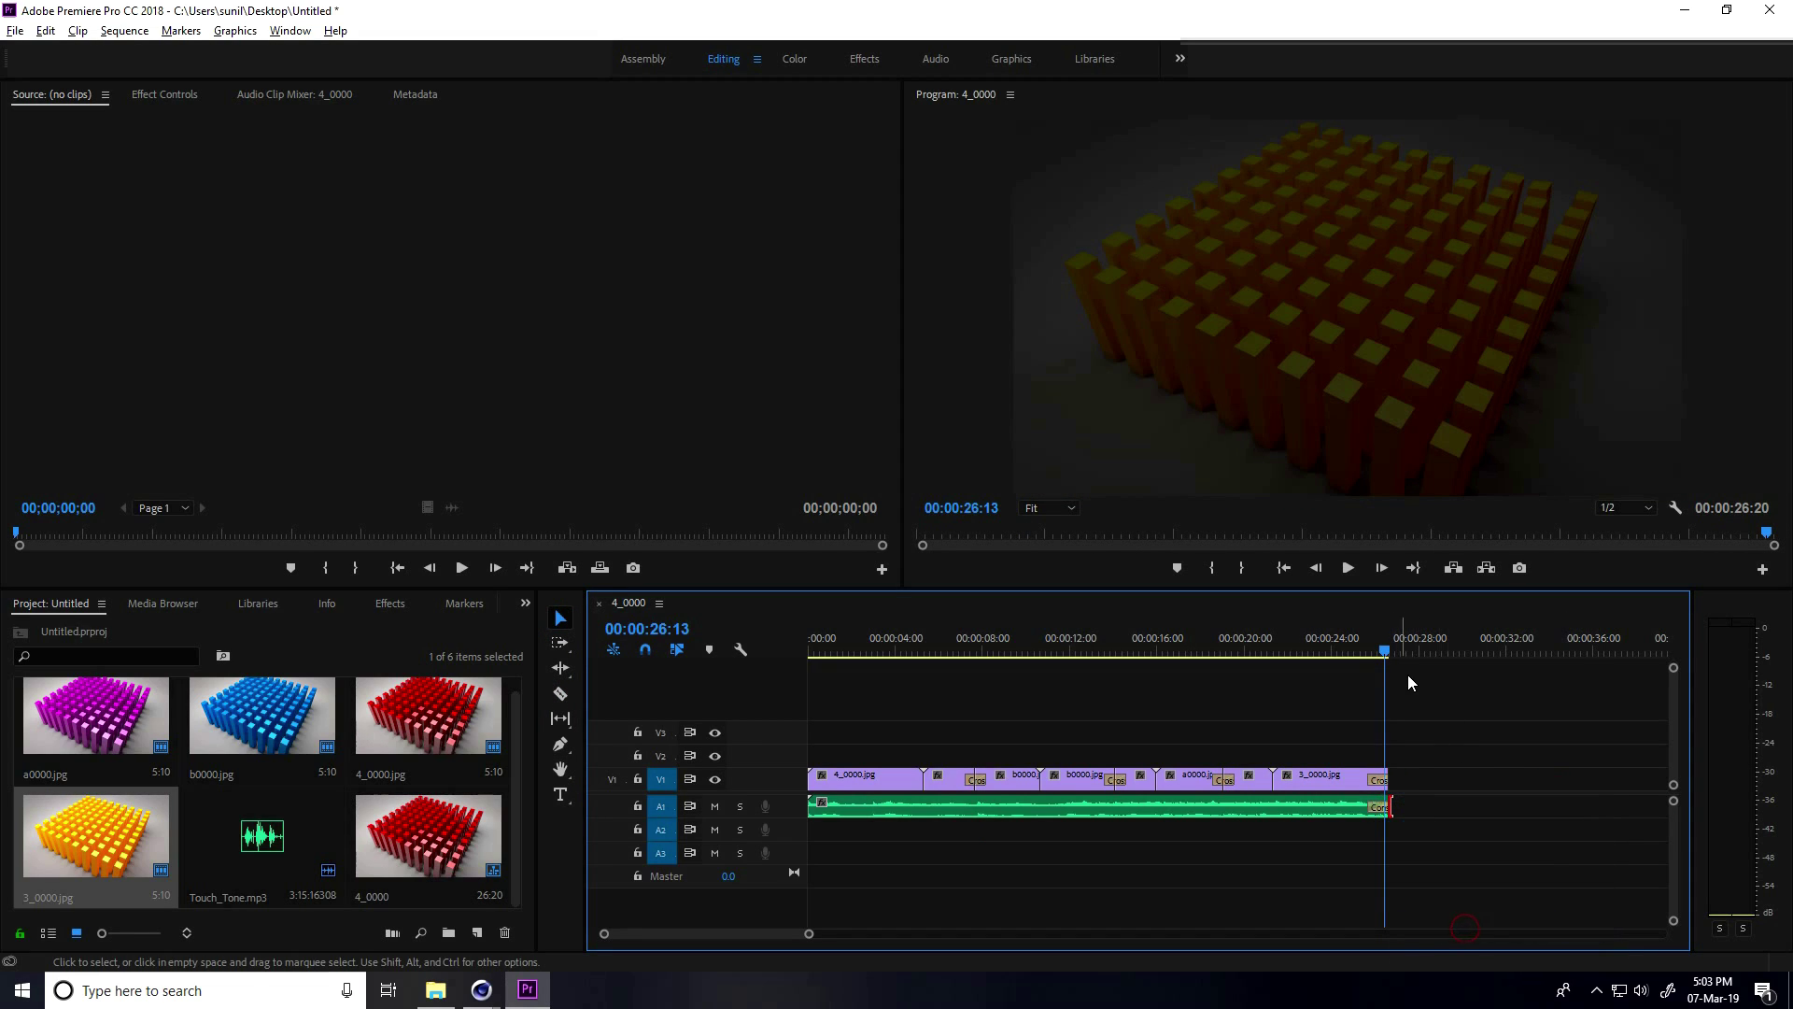
{"action": "key", "text": "Home"}
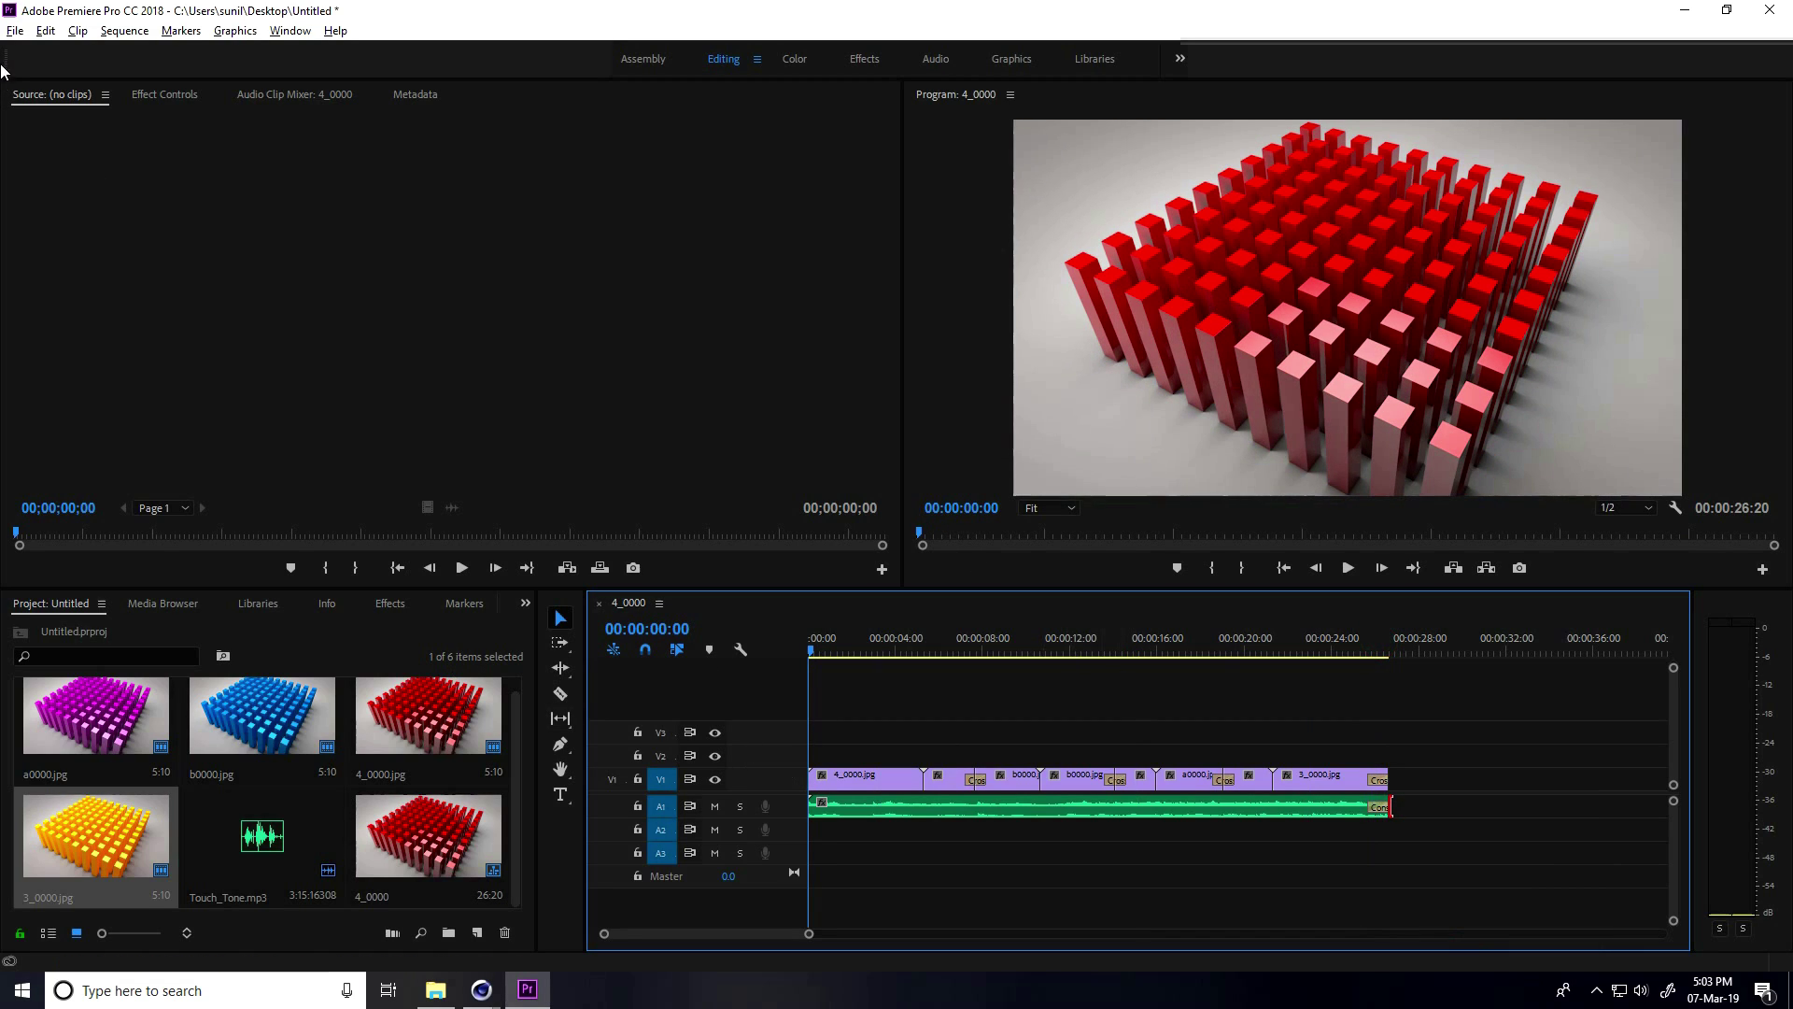
Open the media export settings with the High Quality 1080p HD preset
{"action": "left_click", "coordinate": [13, 32]}
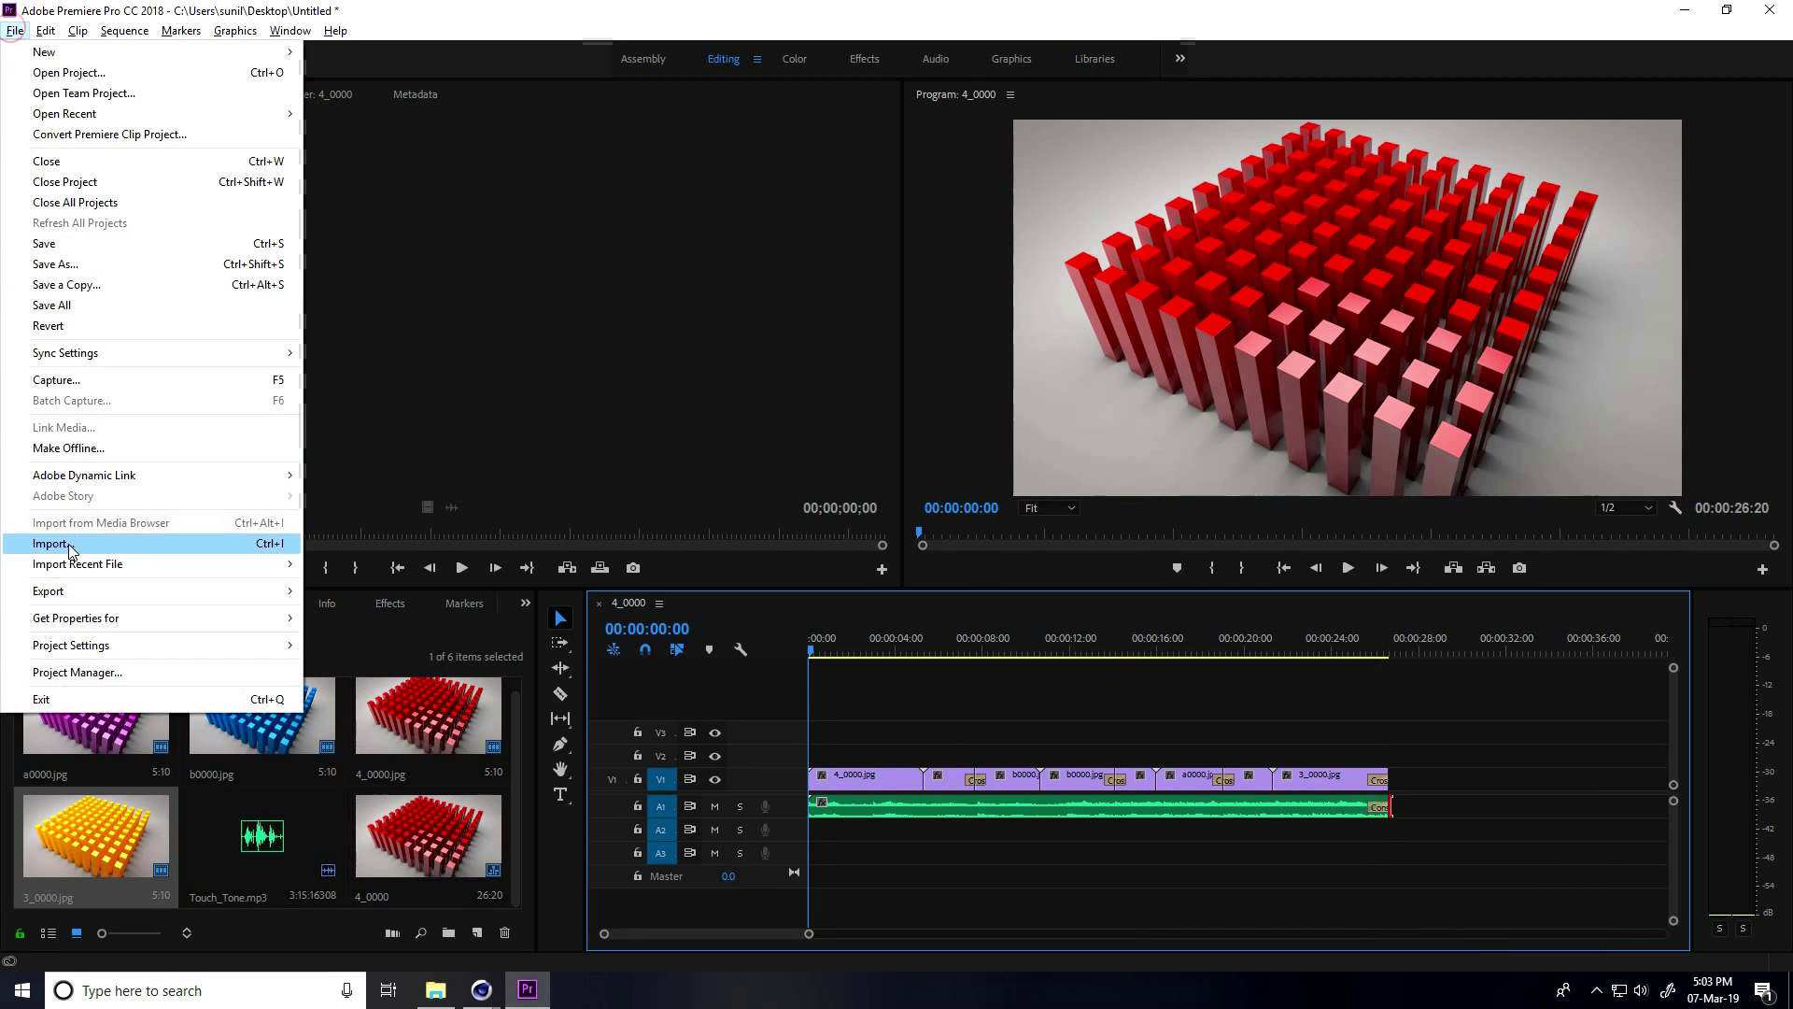
{"action": "mouse_move", "coordinate": [88, 592]}
{"action": "left_click", "coordinate": [373, 590]}
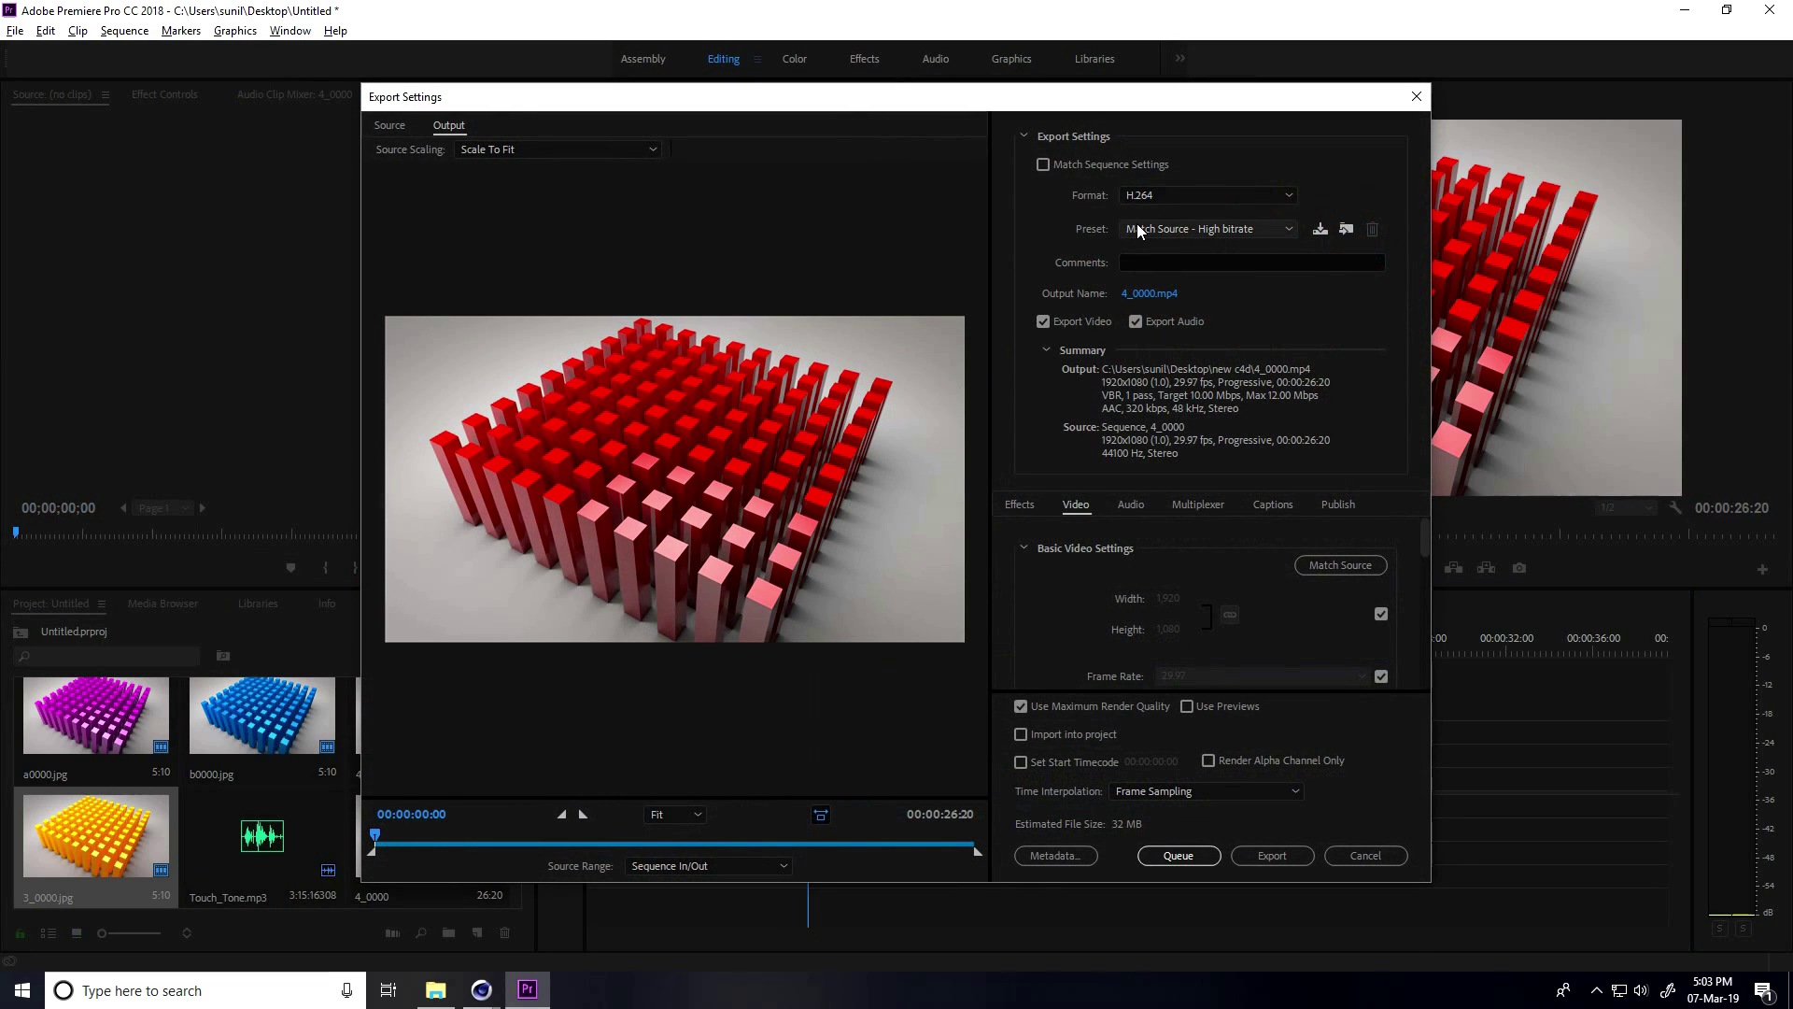
{"action": "left_click", "coordinate": [1140, 231]}
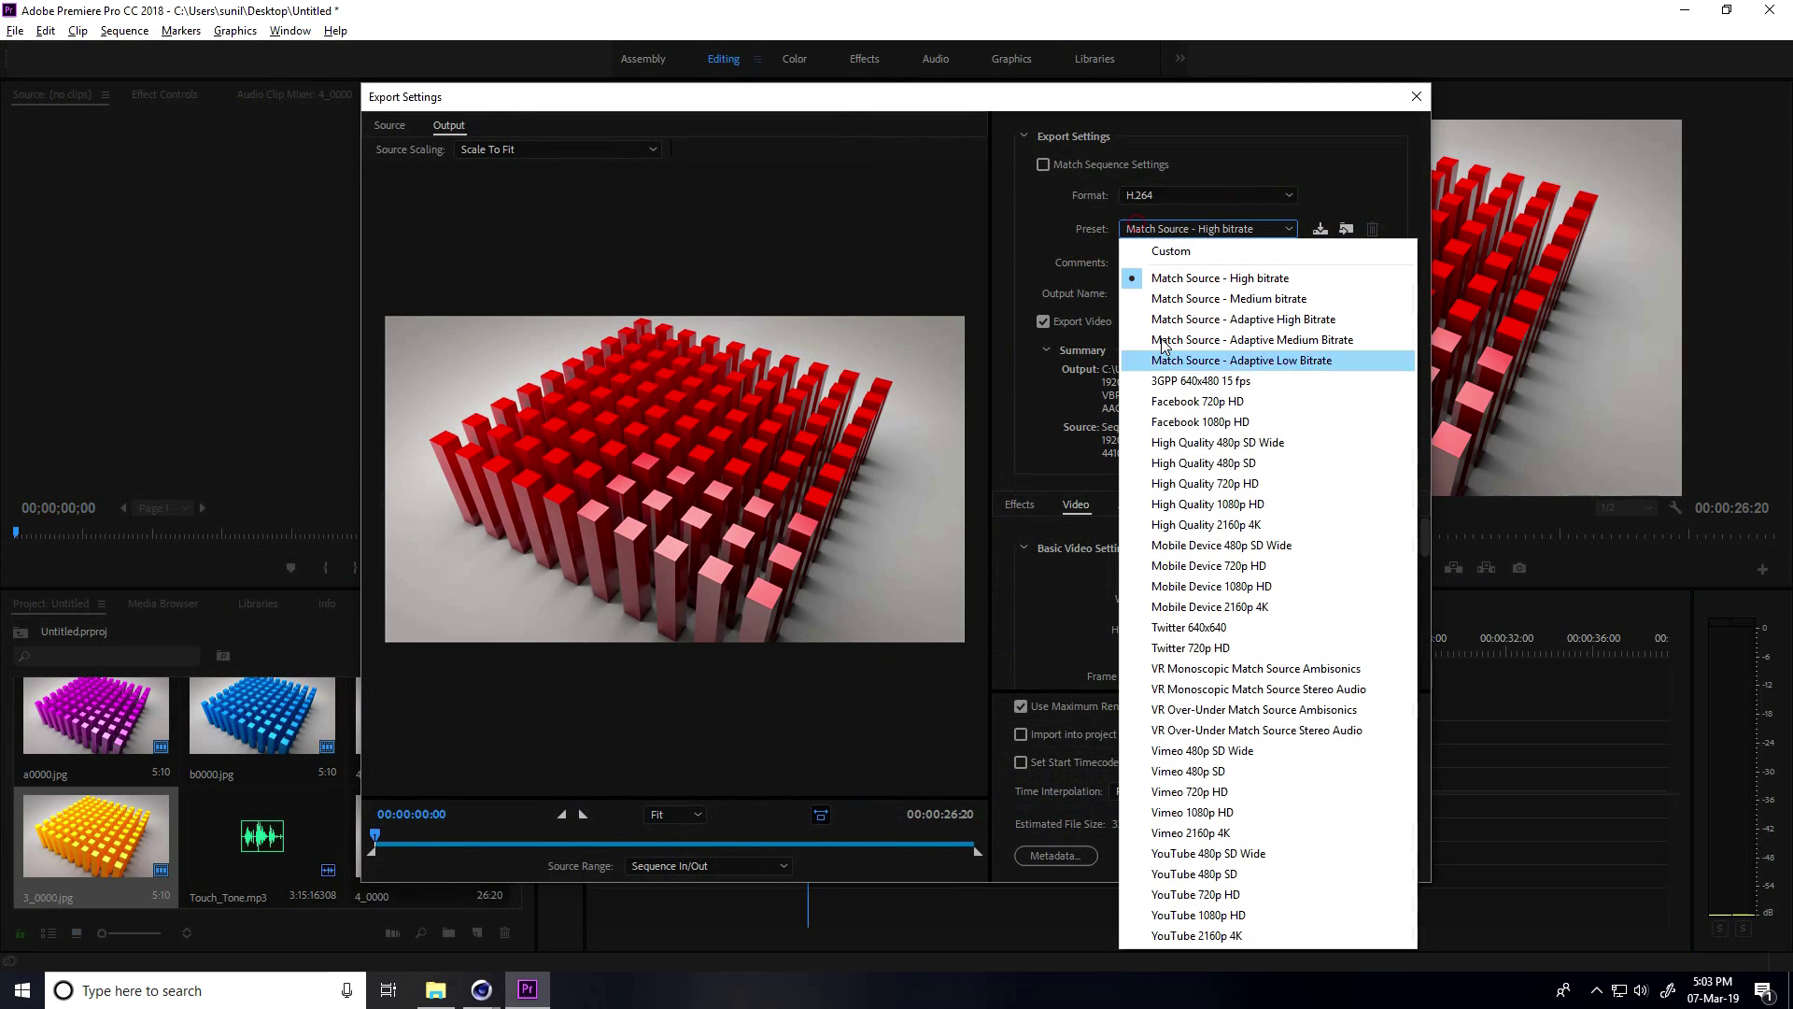
{"action": "left_click", "coordinate": [1256, 506]}
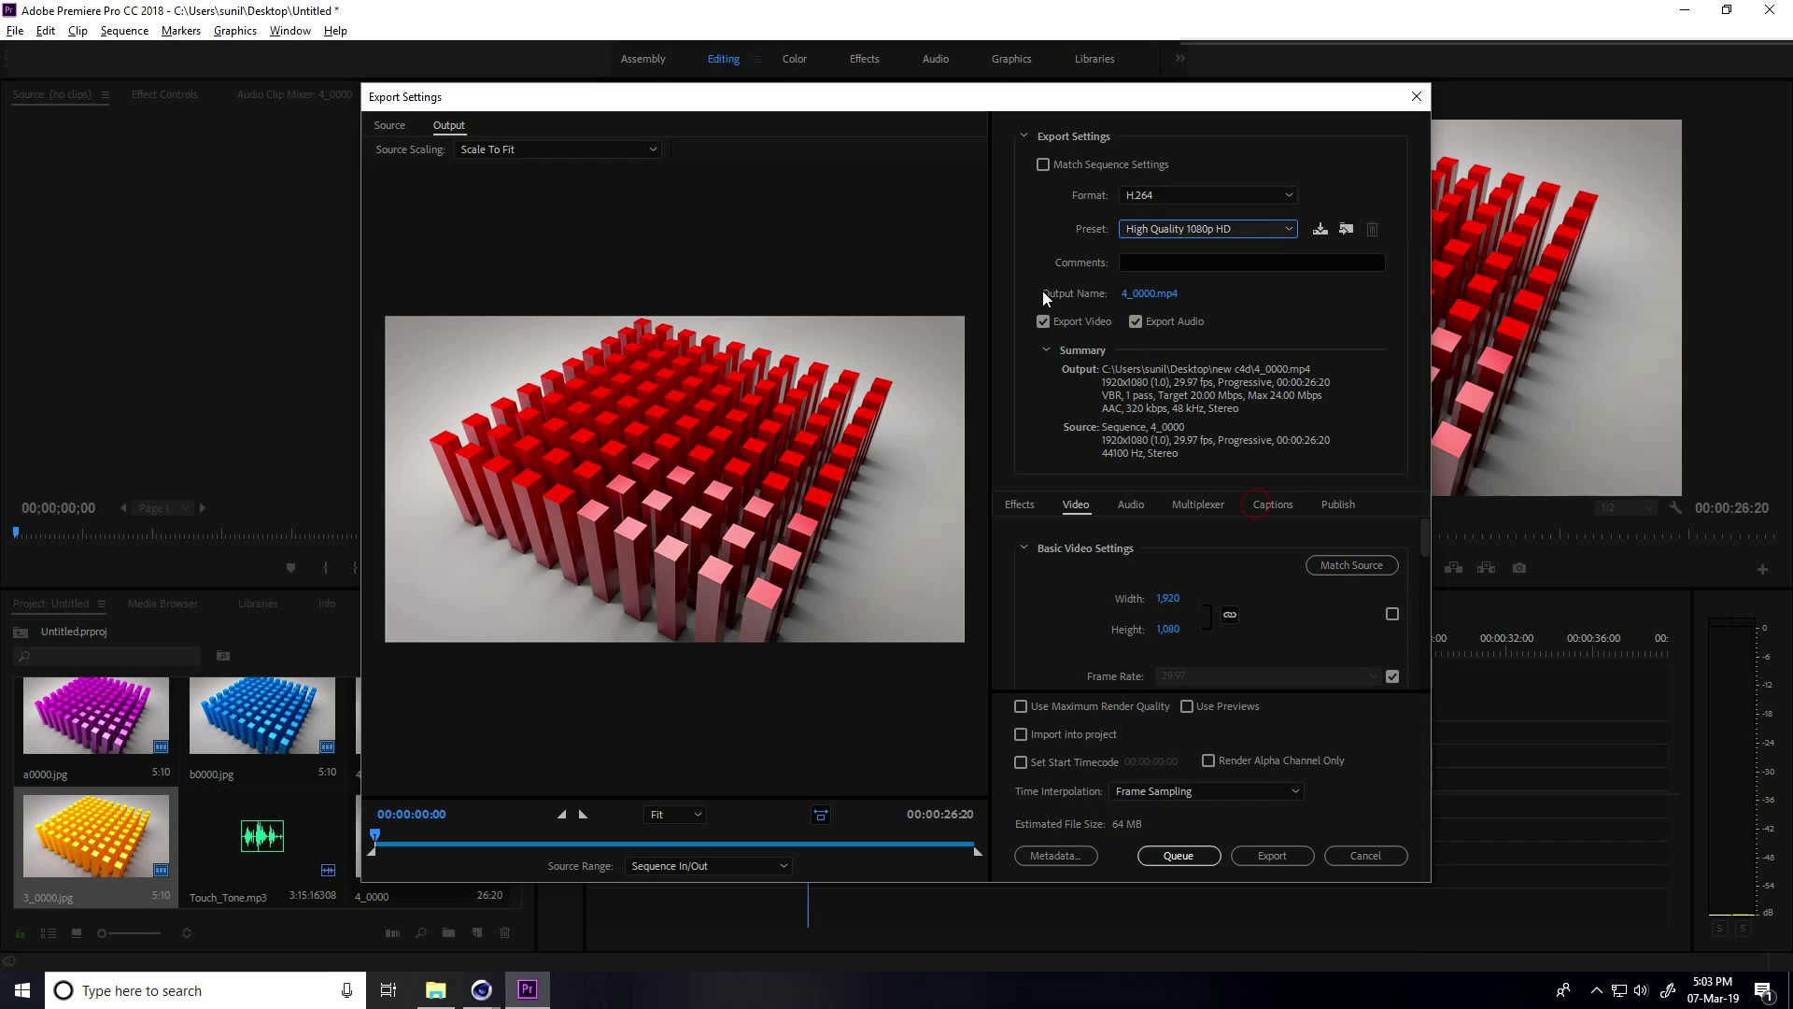
Set the output to 'intro 5' on the Desktop and export the video
{"action": "left_click", "coordinate": [1140, 294]}
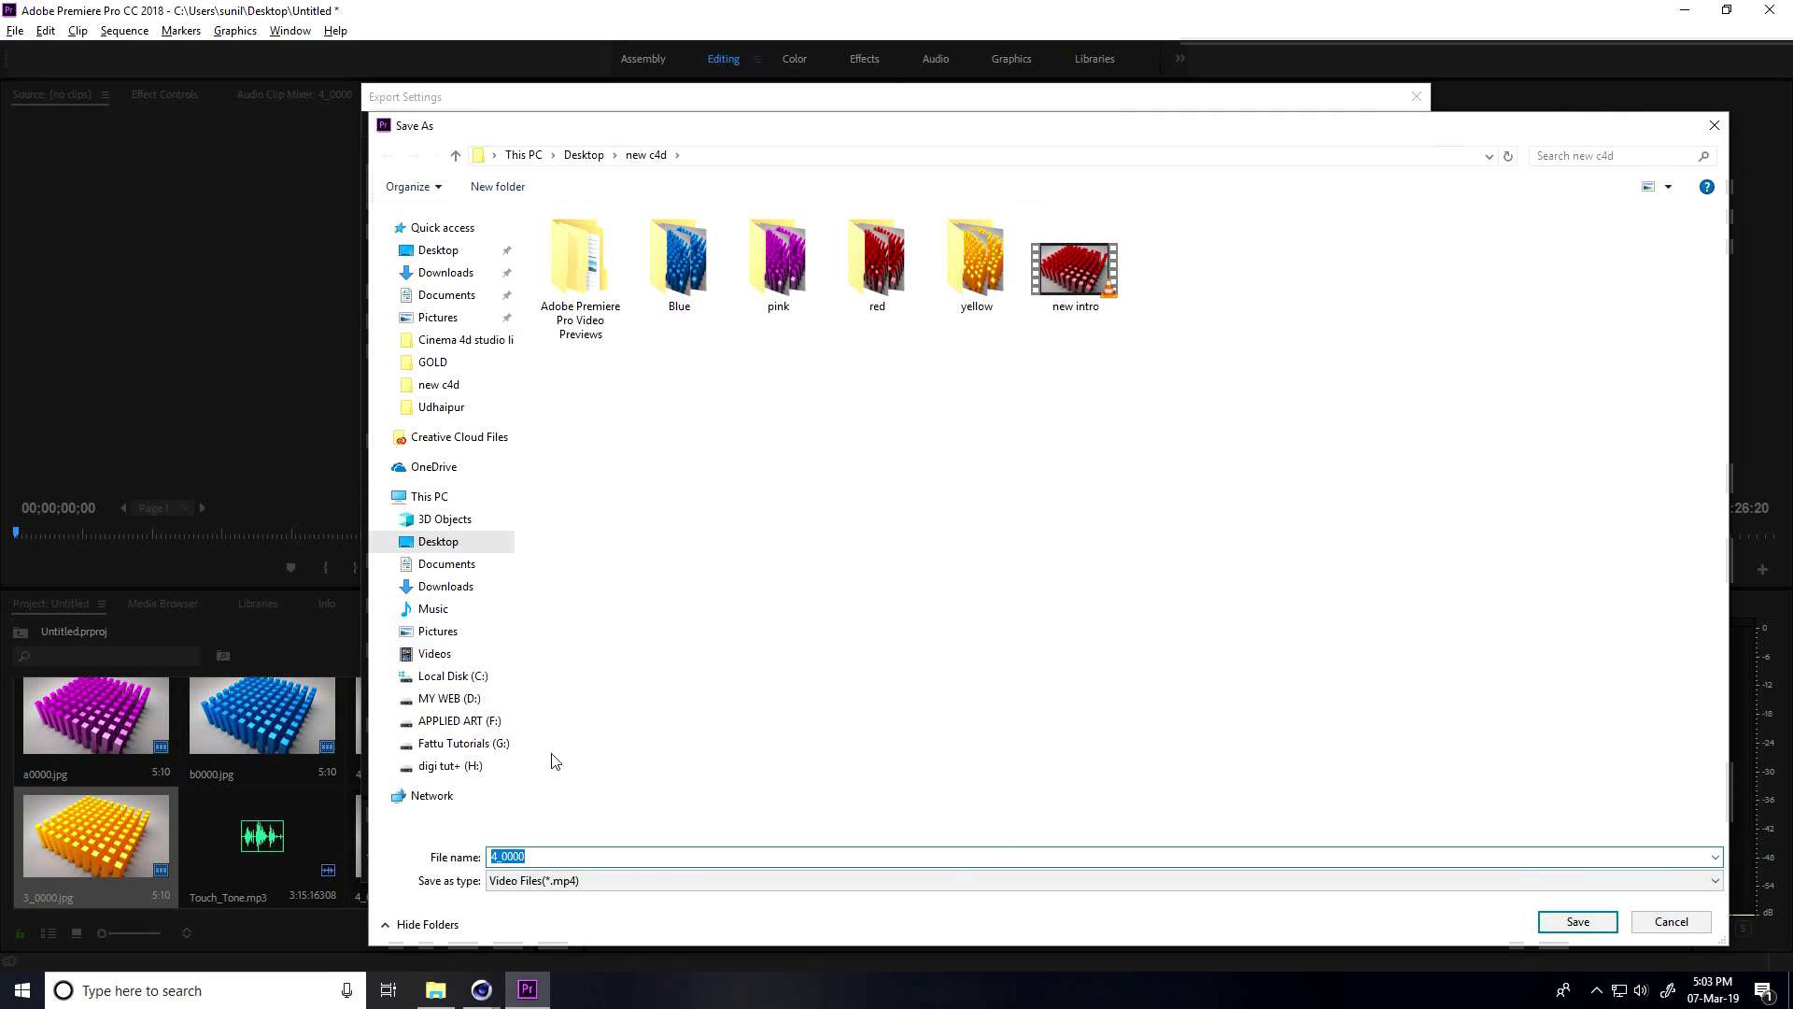
{"action": "left_click", "coordinate": [439, 250]}
{"action": "double_click", "coordinate": [581, 856]}
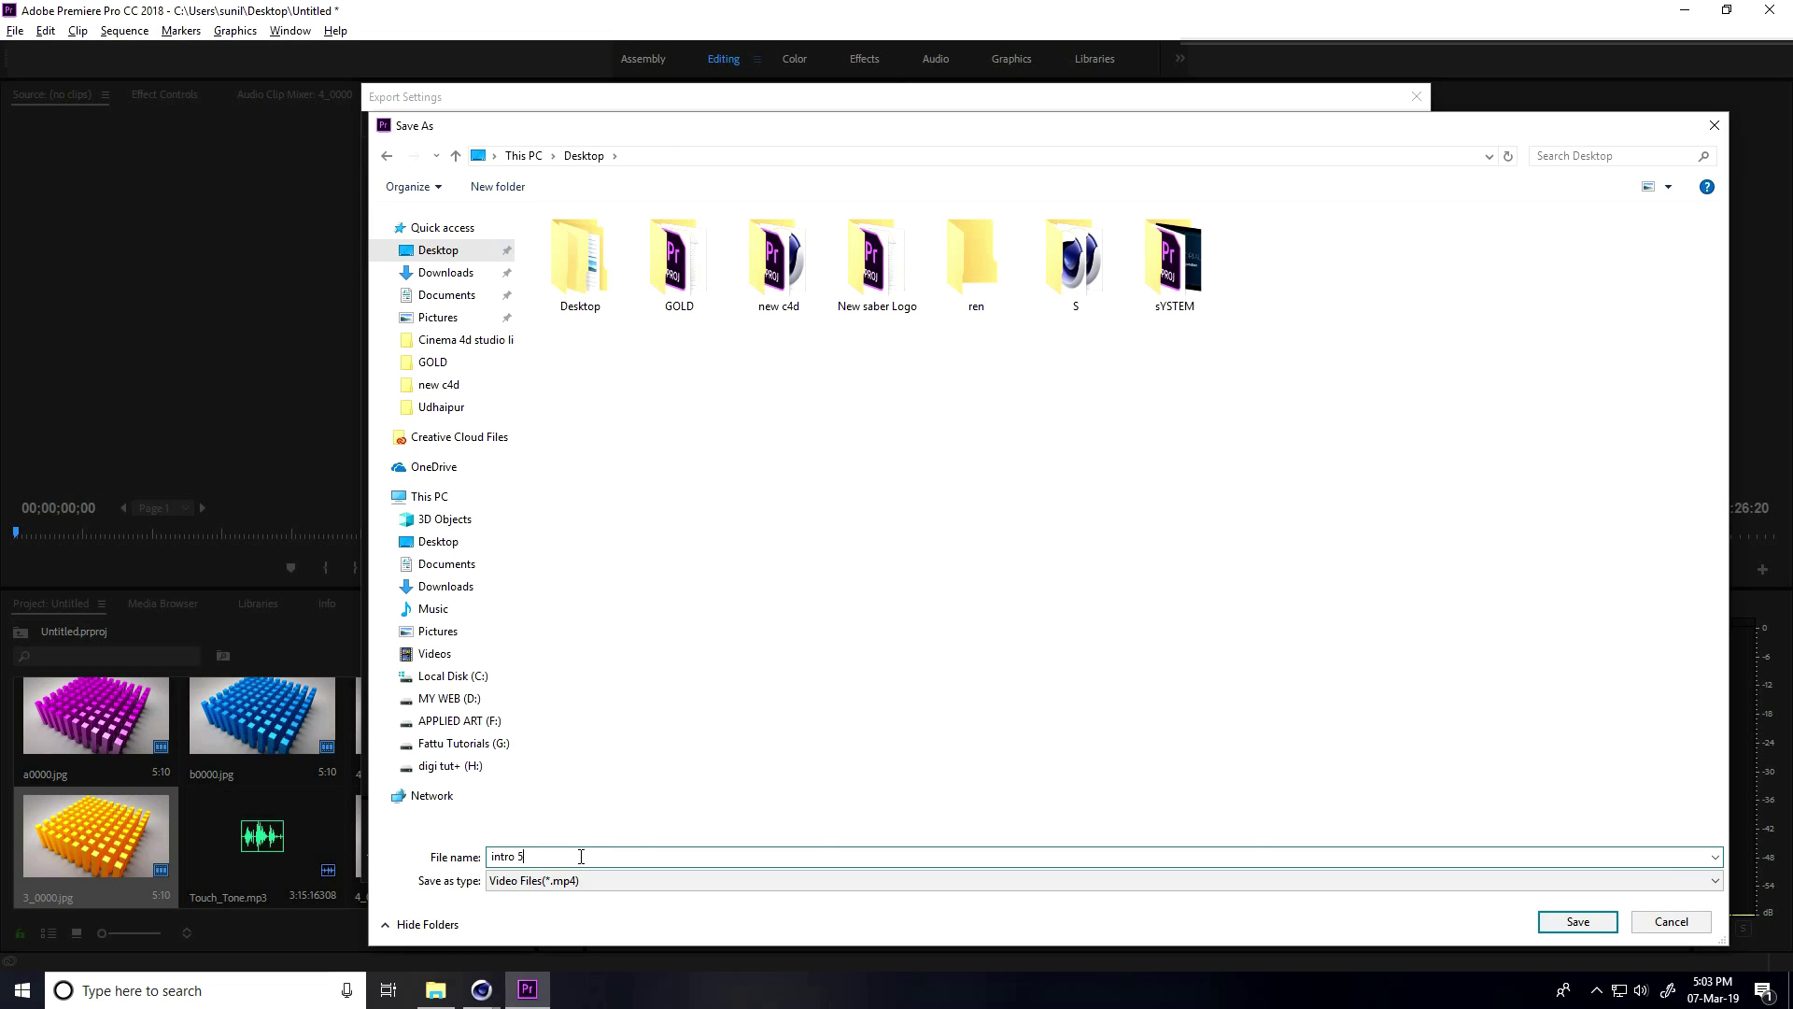
{"action": "left_click", "coordinate": [1591, 932]}
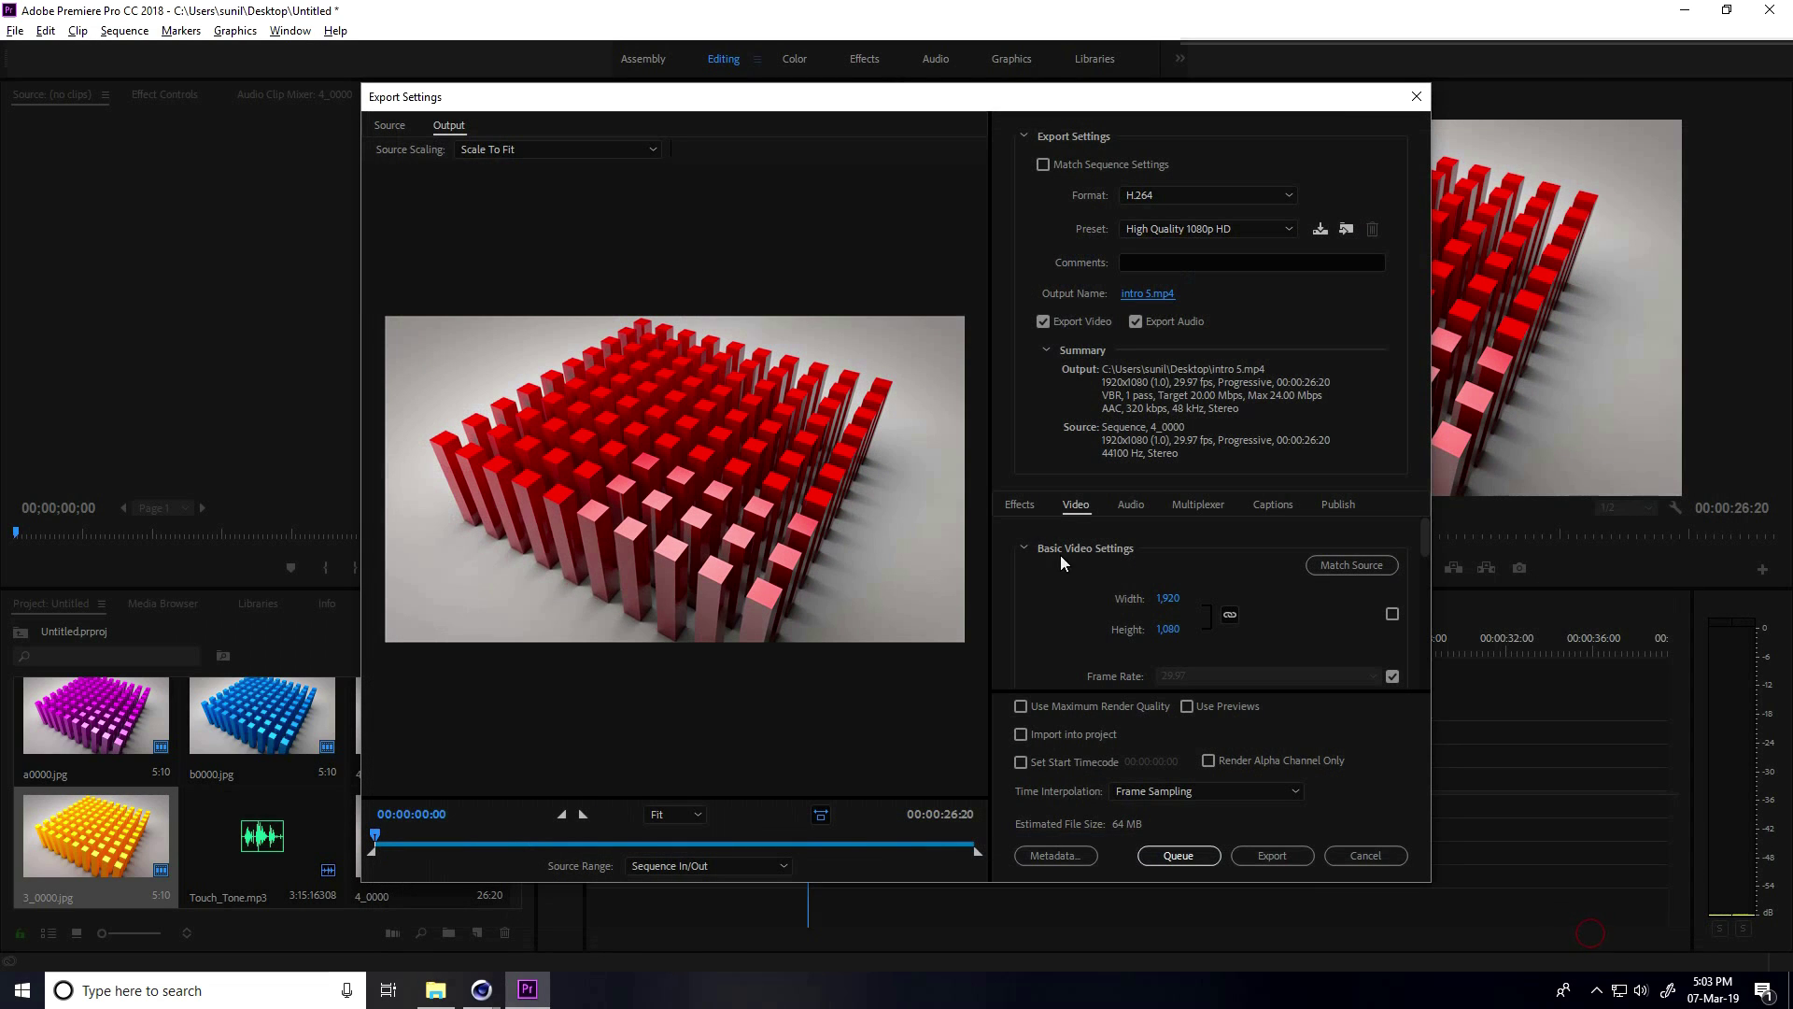
{"action": "left_click", "coordinate": [1270, 861]}
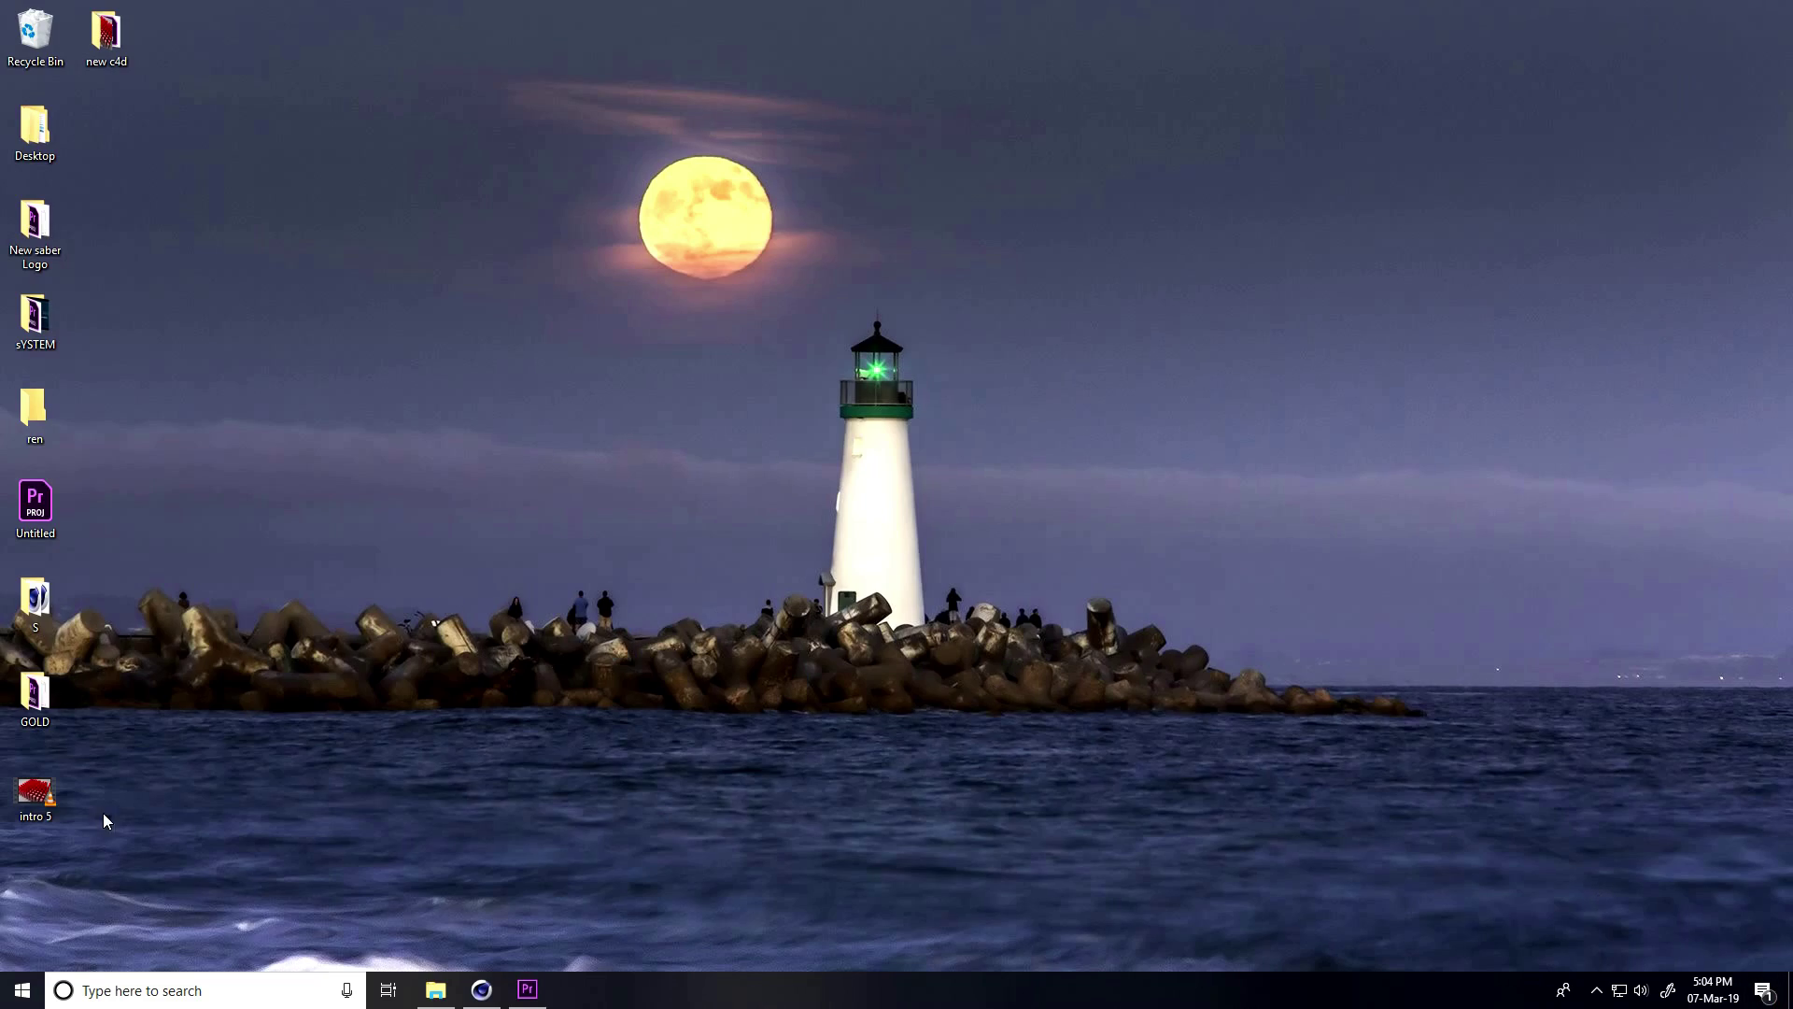
Play intro 5.mp4 from the desktop in VLC with the volume raised to 100%
{"action": "double_click", "coordinate": [35, 795]}
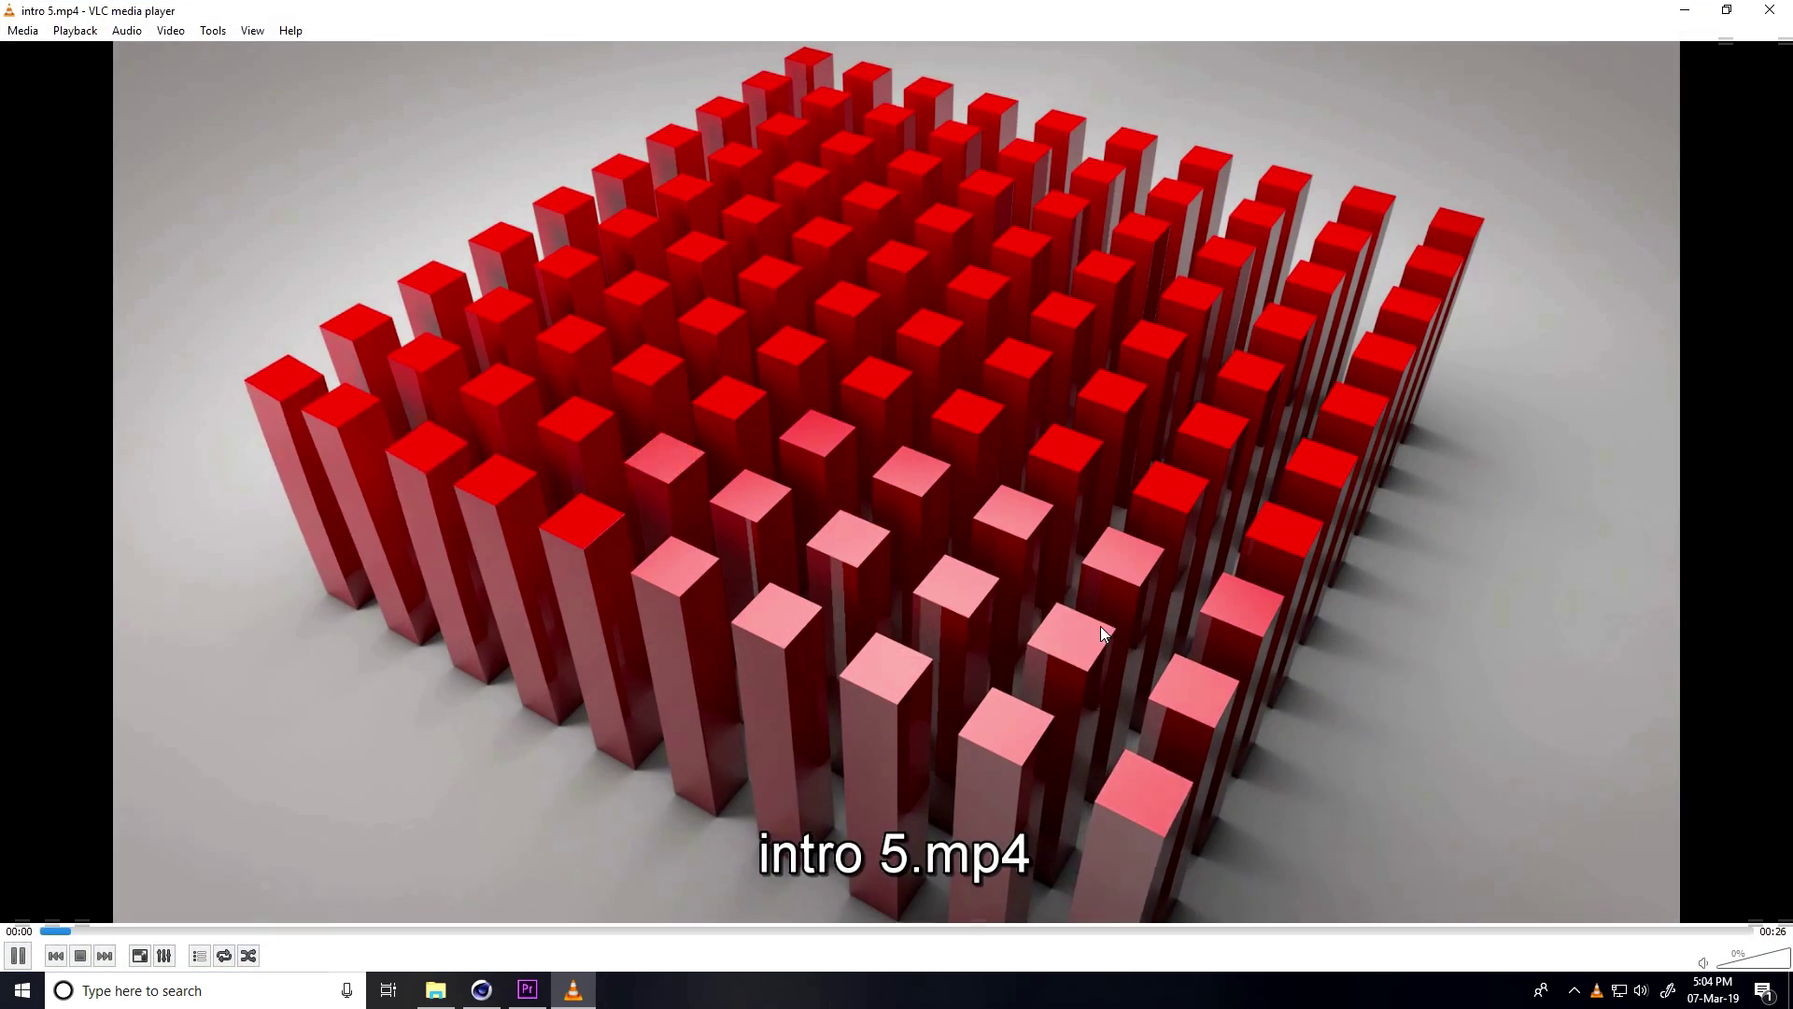
{"action": "scroll", "coordinate": [1207, 629], "scroll_direction": "up", "scroll_amount": 15}
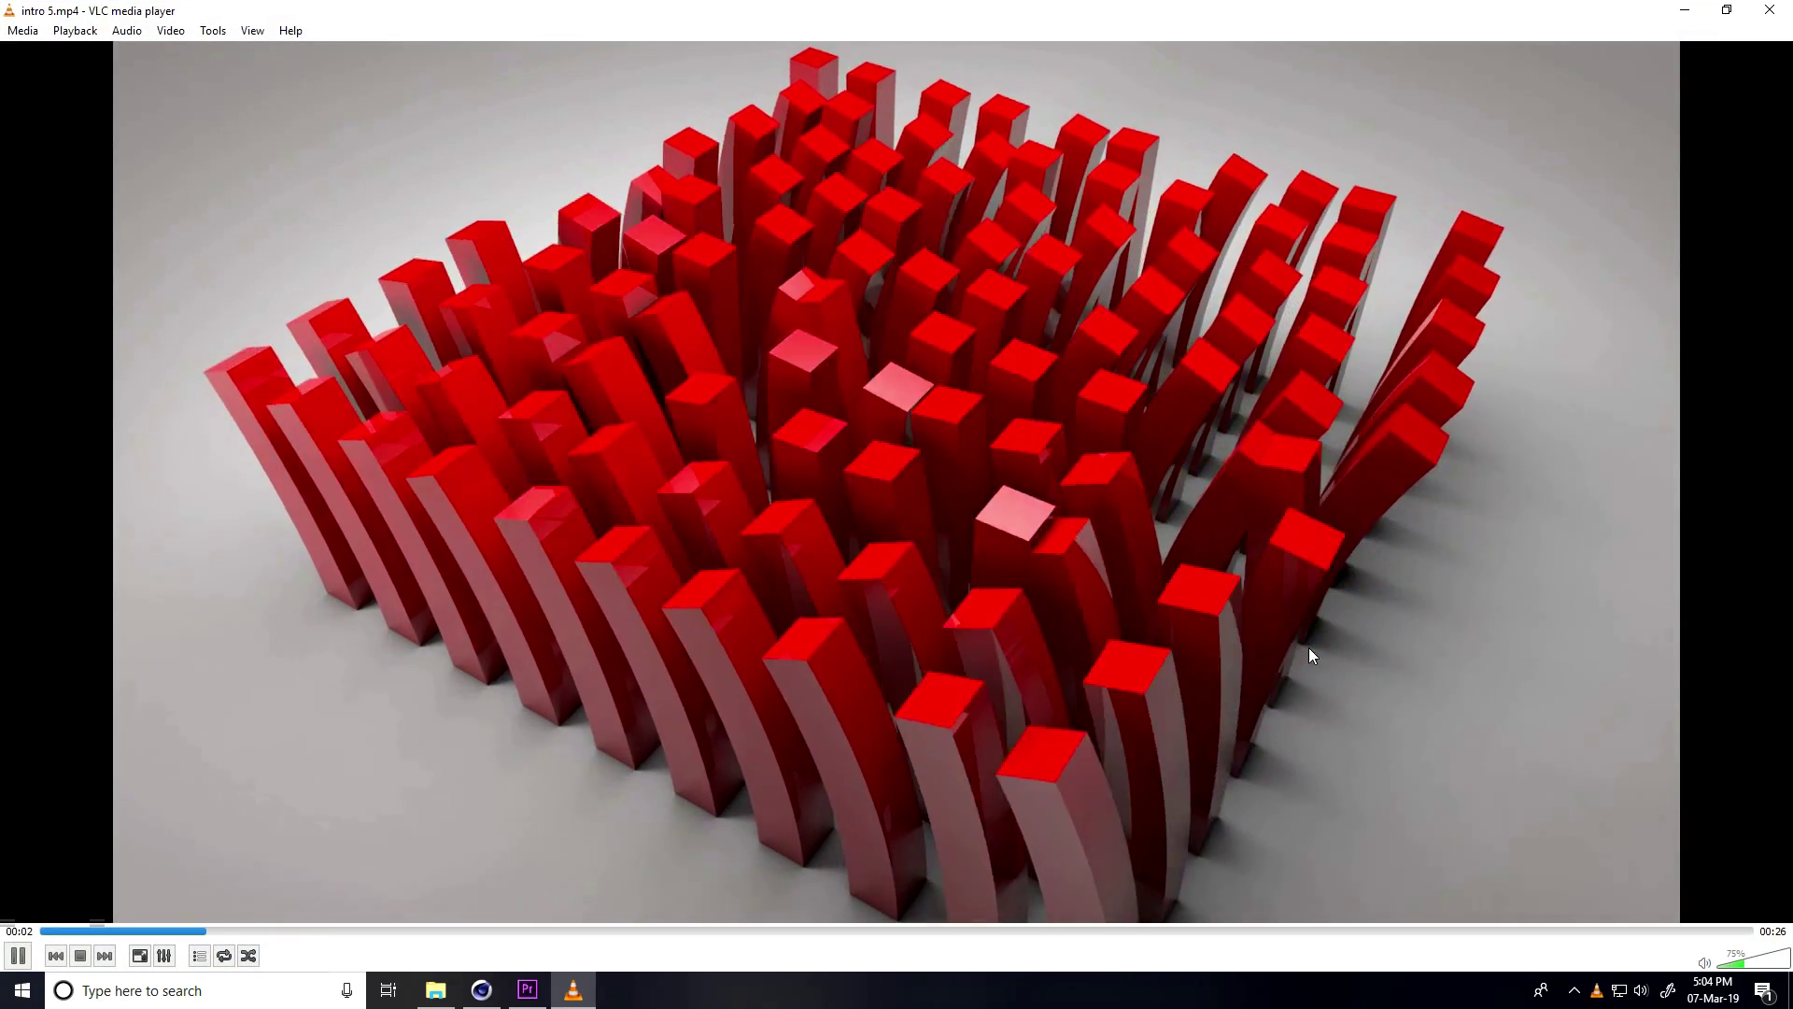
{"action": "scroll", "coordinate": [1375, 658], "scroll_direction": "up", "scroll_amount": 2}
{"action": "scroll", "coordinate": [1376, 659], "scroll_direction": "up", "scroll_amount": 2}
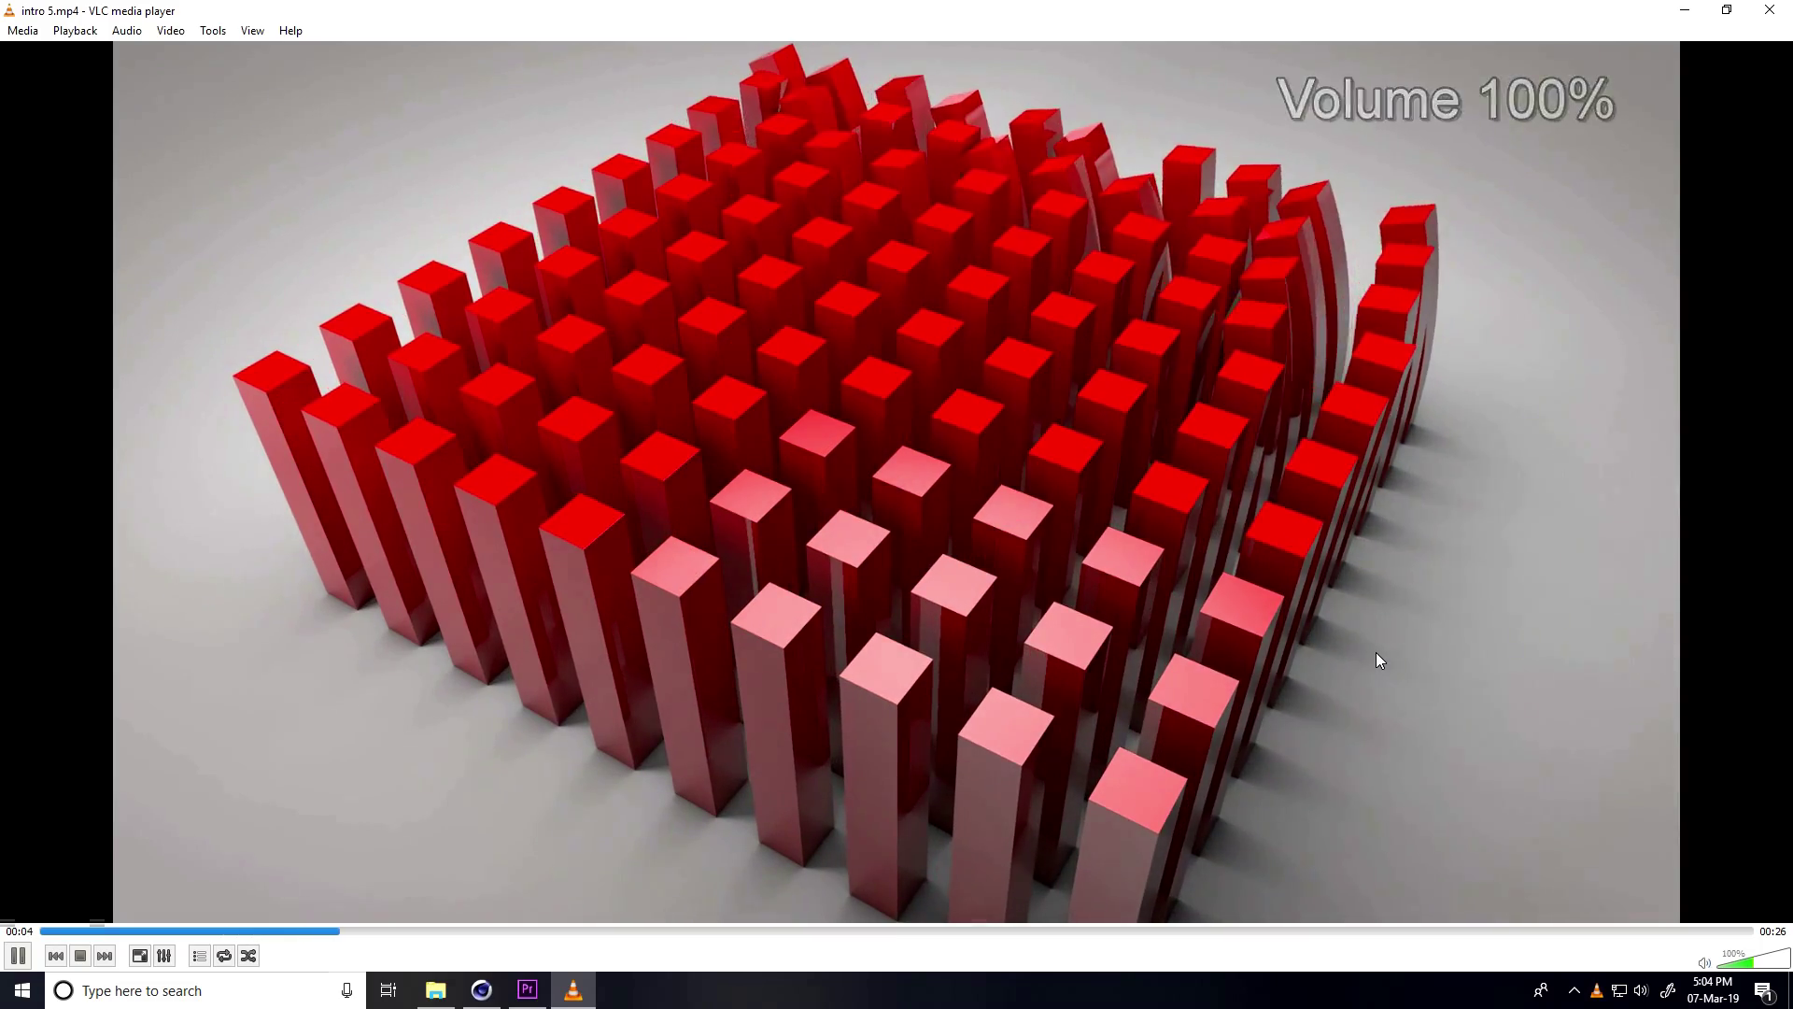